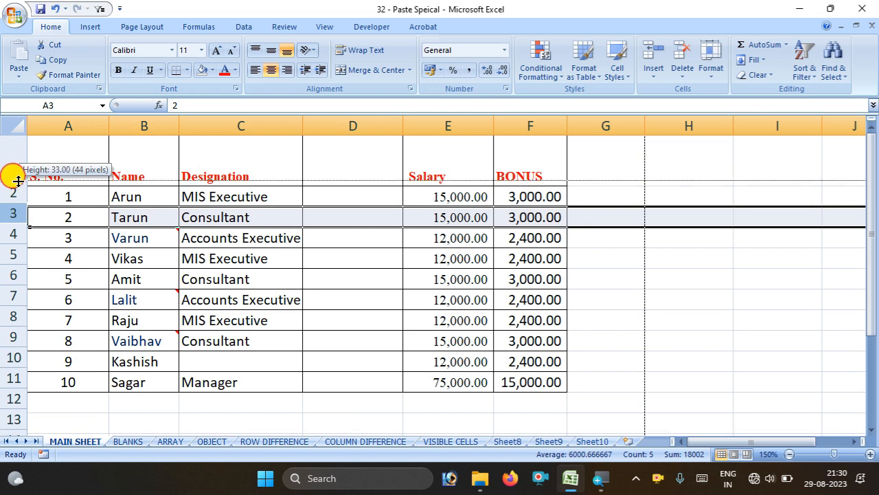
Widen column A so the S. No. heading fits, then click through cells in the table
mouse_move(109, 126)
mouse_down()
mouse_move(155, 117)
mouse_move(118, 124)
mouse_up()
click(389, 311)
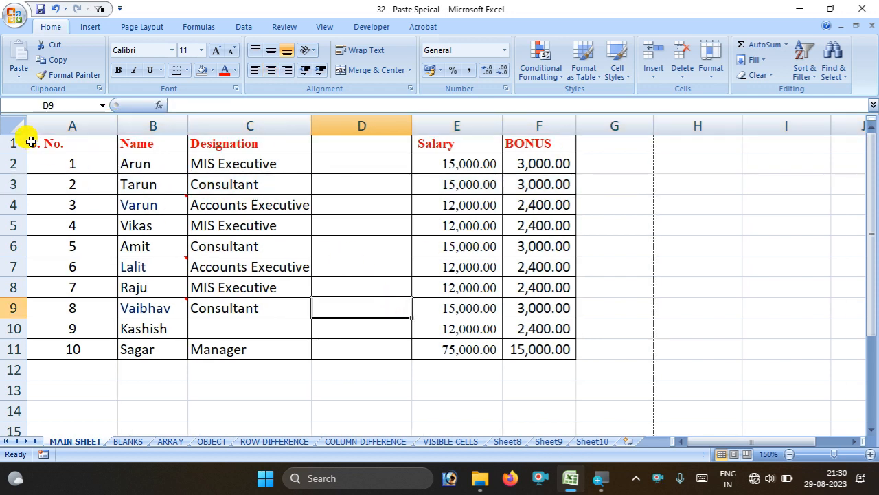
click(31, 142)
click(54, 123)
click(134, 219)
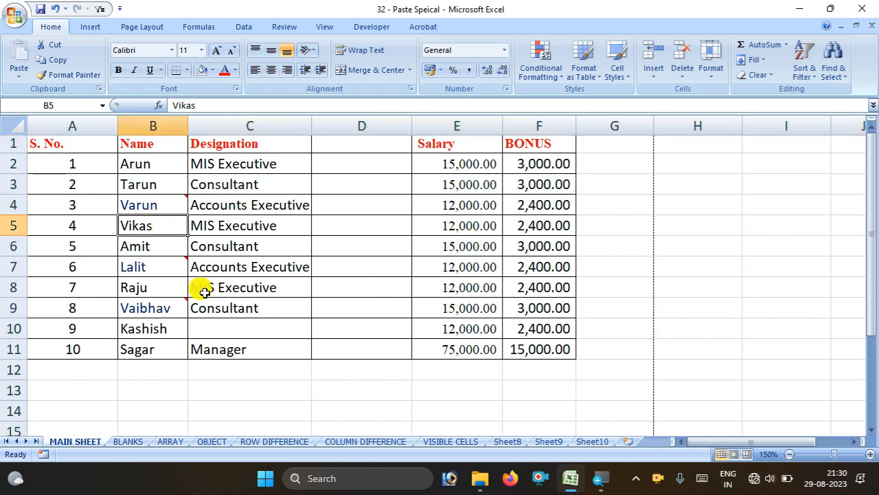
click(290, 365)
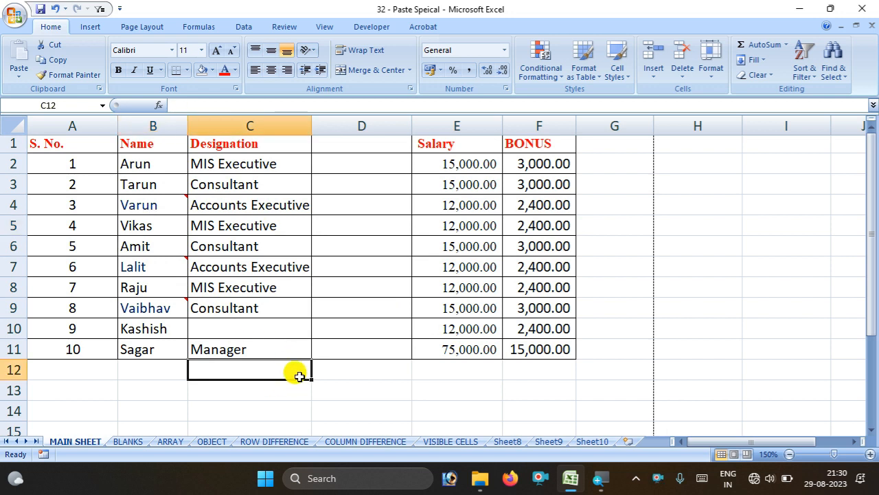
Jump to the sheet's last column and last row with Ctrl+arrows, then return to the table
key(ctrl+Right)
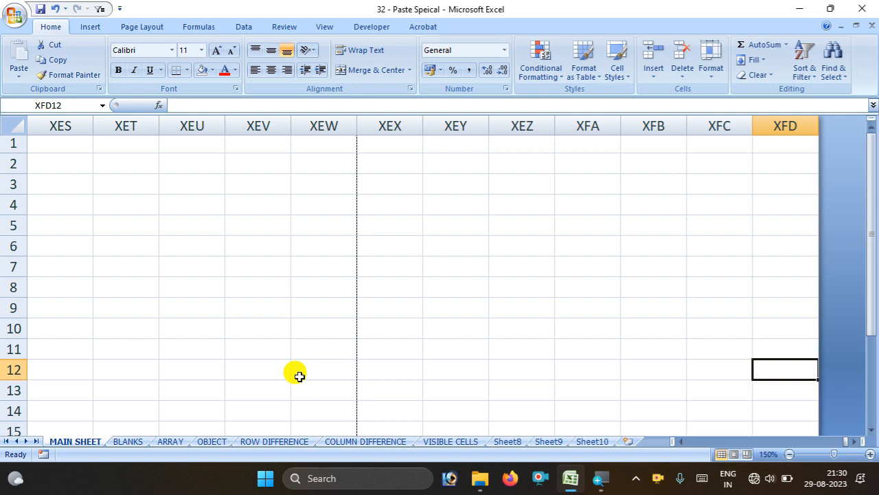
key(ctrl+Left)
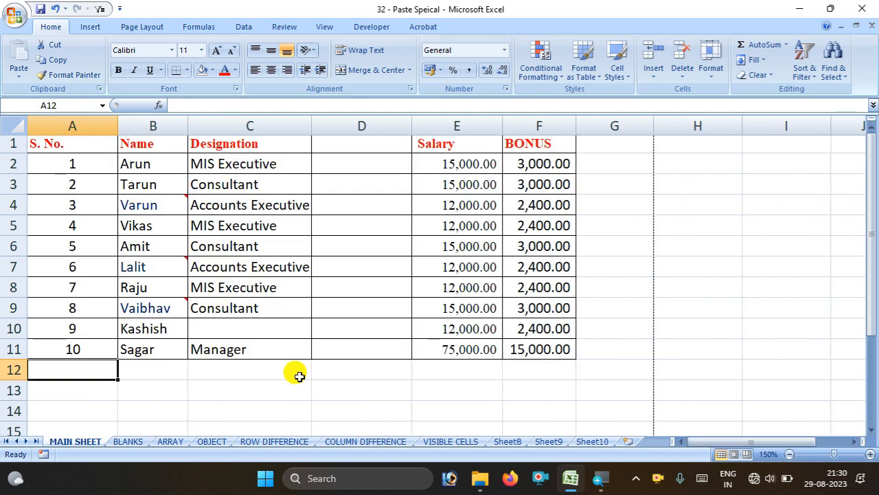
key(ctrl+Down)
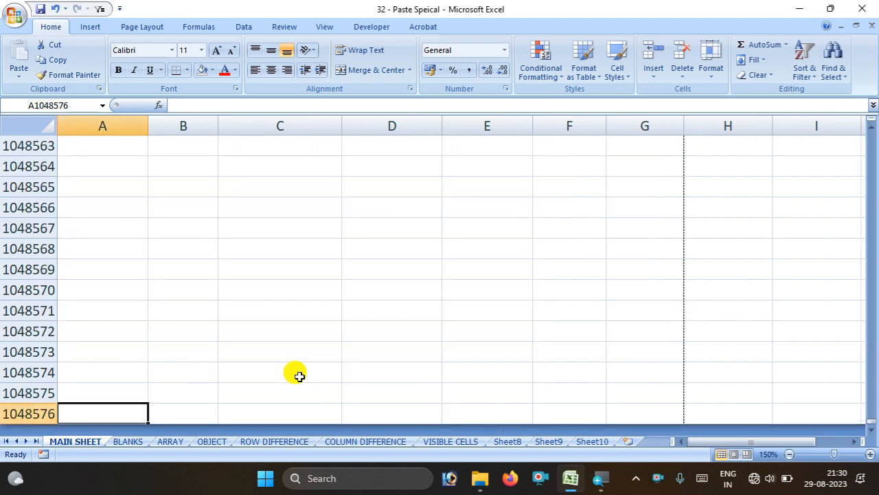
key(ctrl+Up)
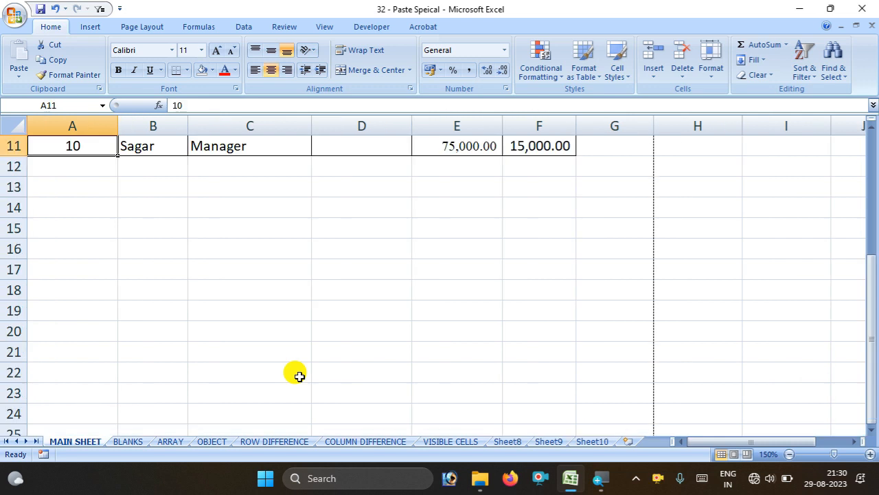
scroll(255, 369, up, 4)
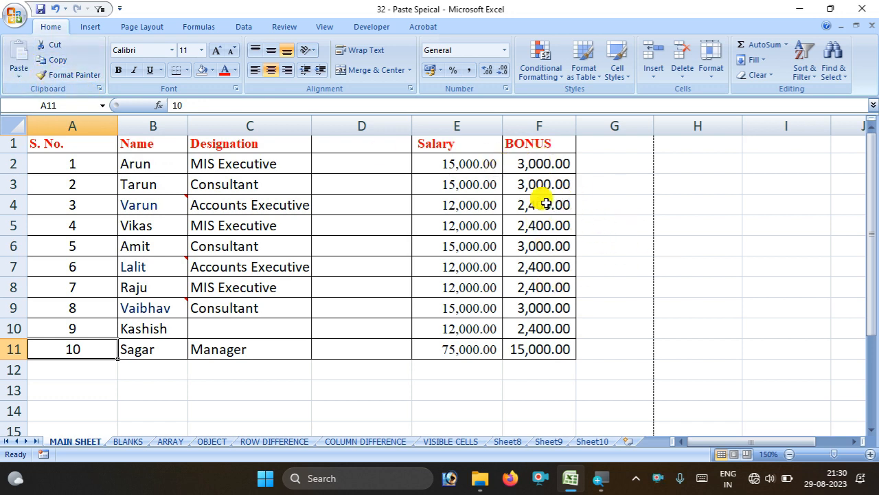
drag(520, 165, 531, 353)
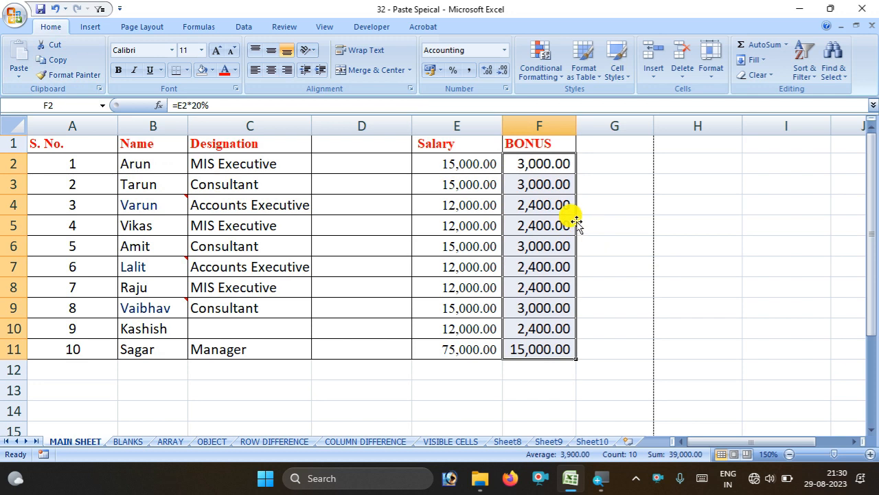
drag(577, 221, 732, 234)
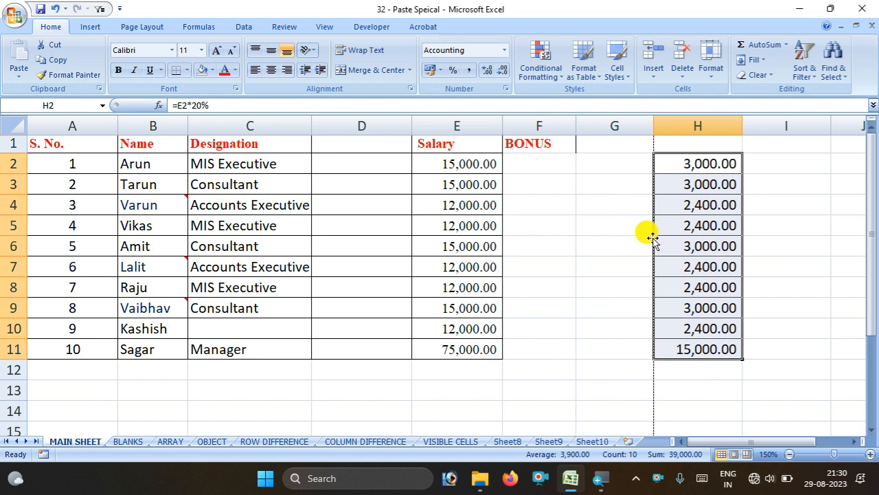
drag(654, 241, 549, 231)
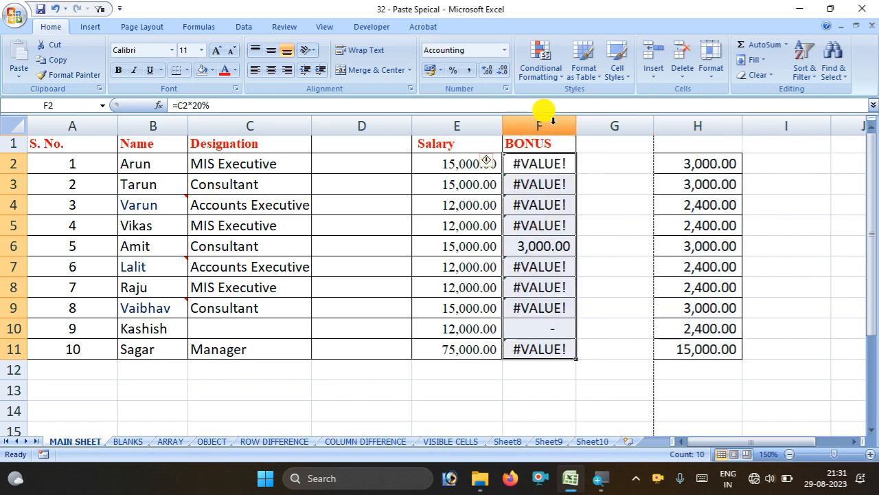
key(ctrl+z)
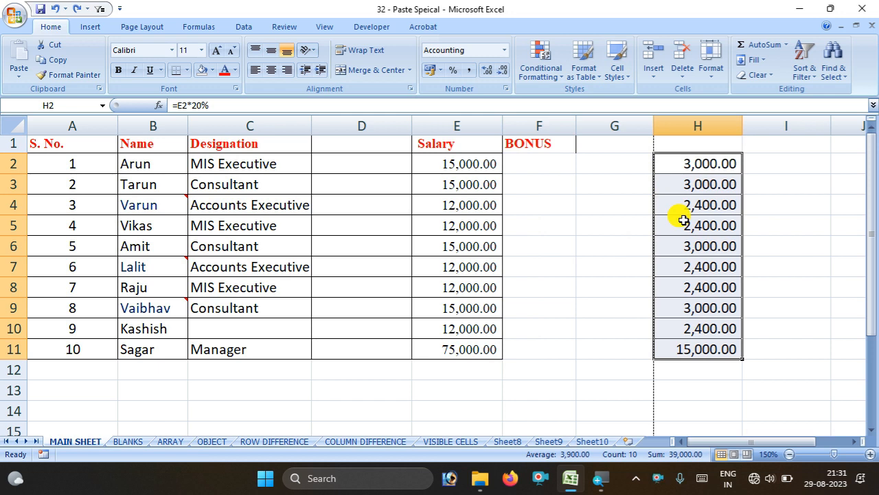
key(ctrl+z)
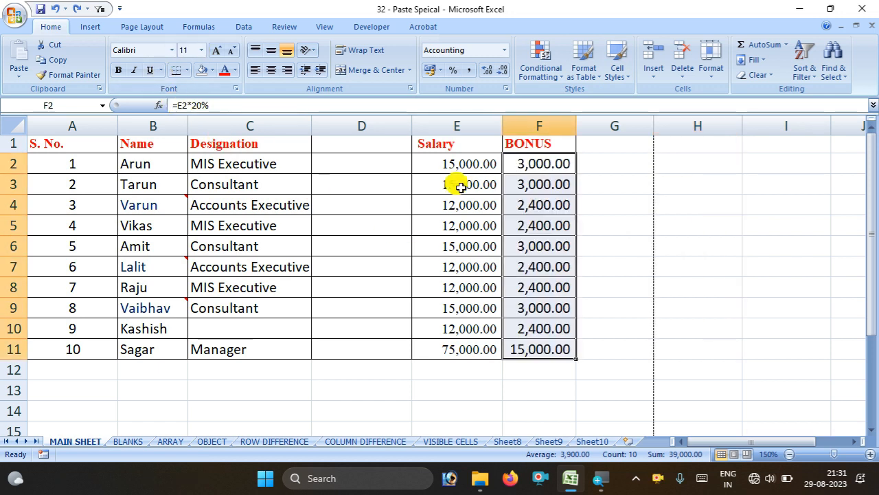
Copy the Salary figures from E2:E11 into column D, cancelling an accidental entry in D2
click(420, 183)
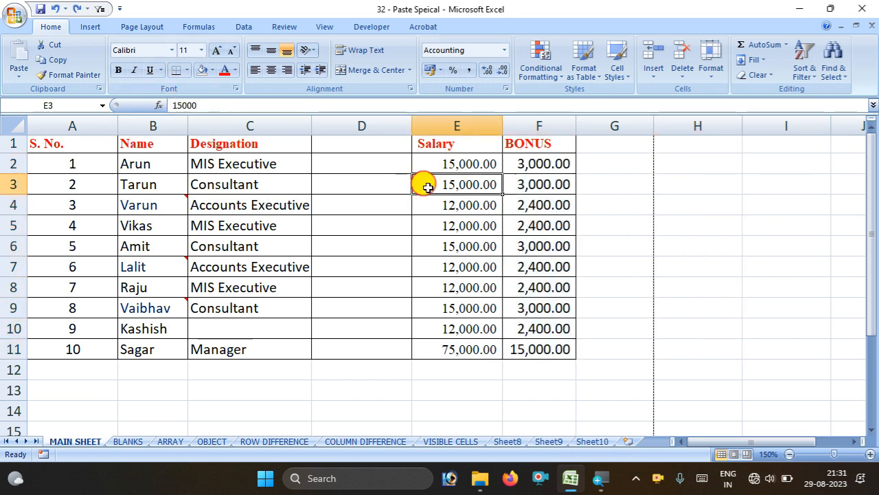
drag(428, 163, 437, 347)
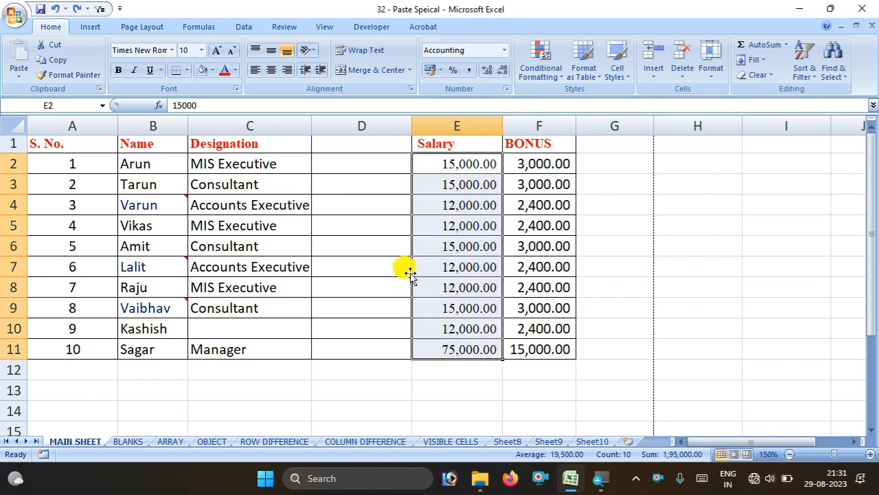
drag(412, 275, 361, 265)
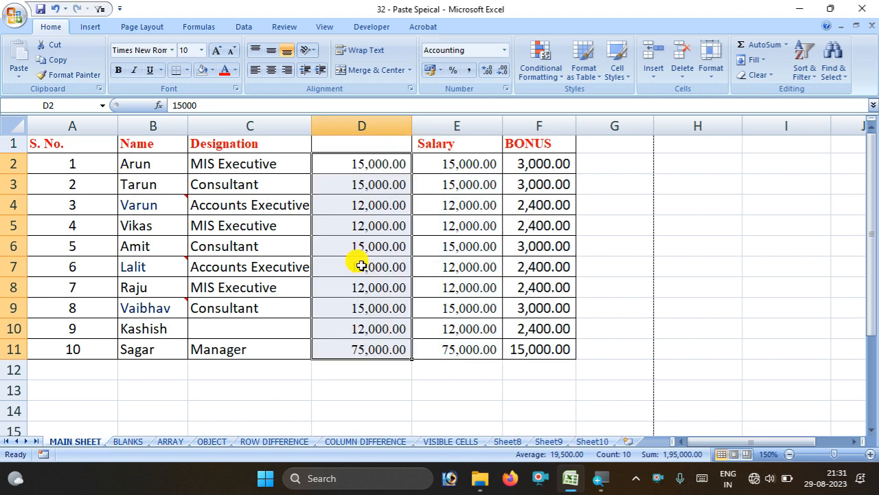
text(z)
key(Escape)
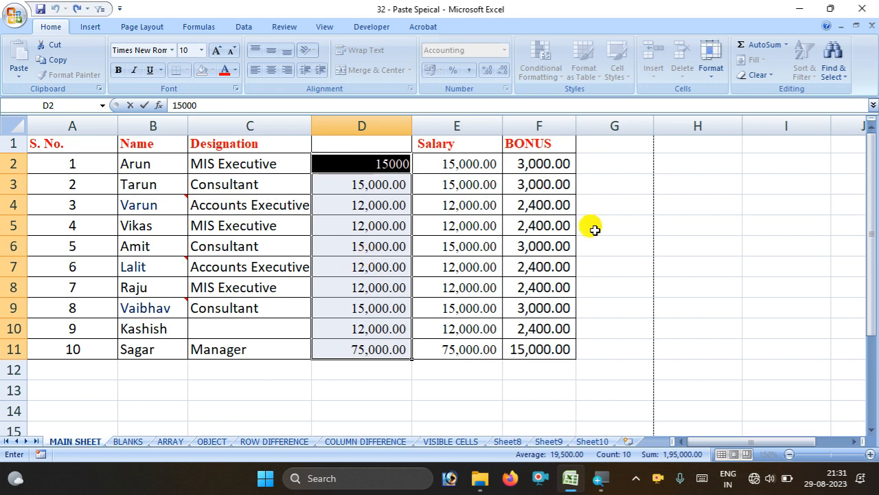
click(687, 225)
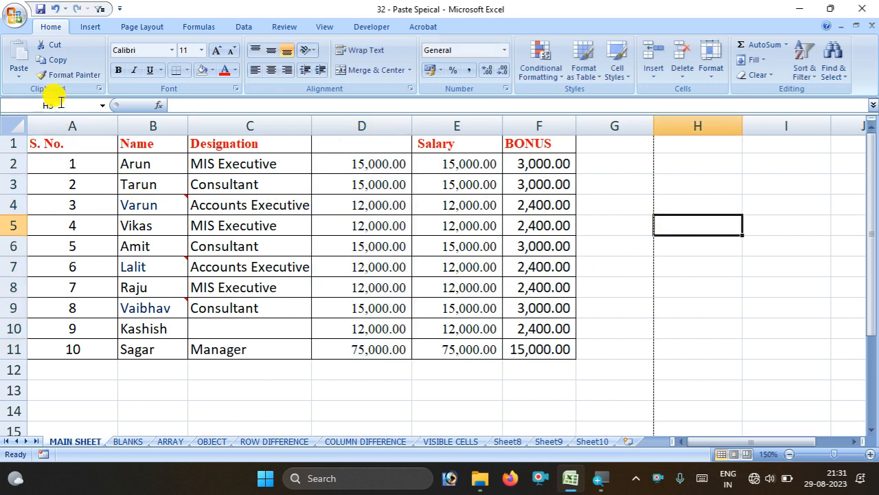
Move the salary copies from D2:D11 to H2:H11
drag(358, 162, 378, 344)
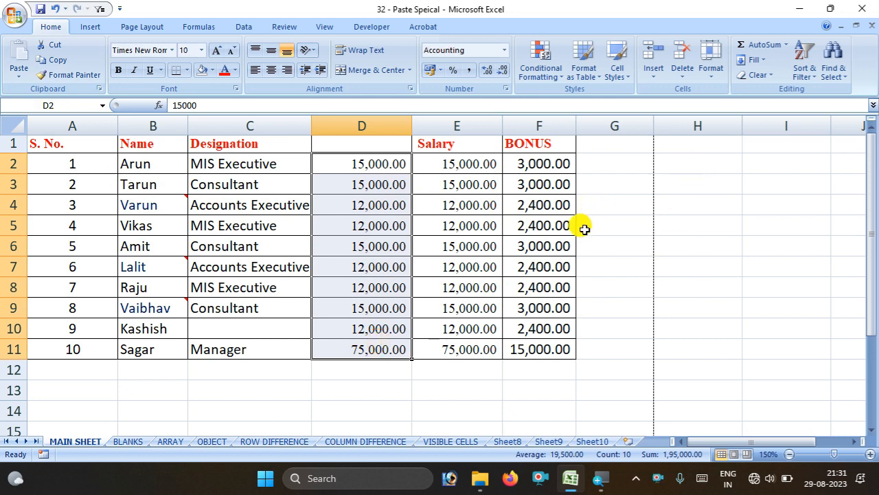
click(663, 160)
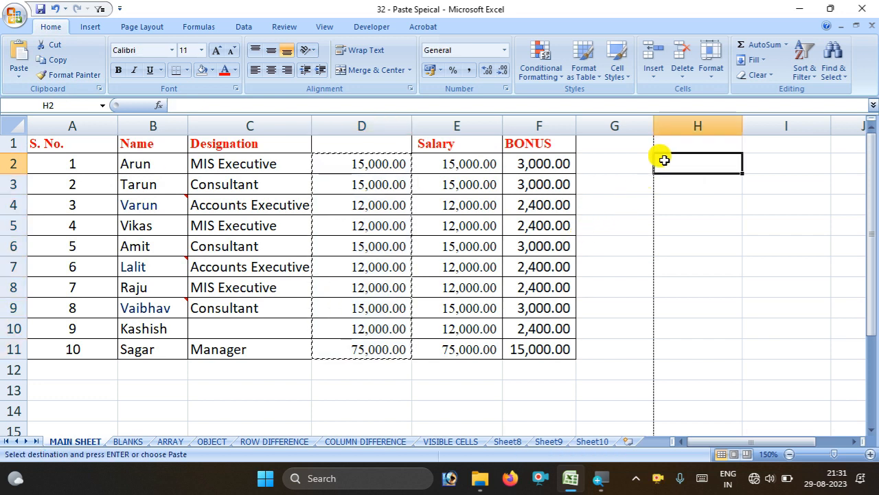
key(ctrl+v)
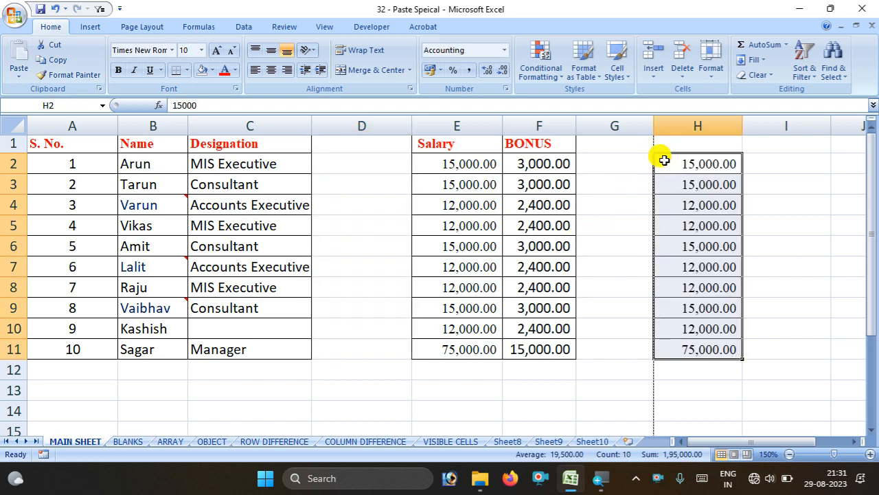
click(823, 165)
key(Return)
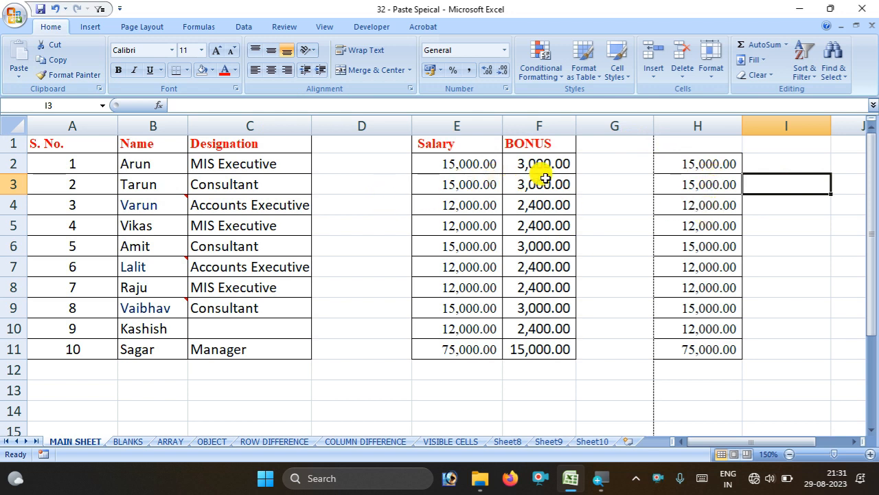
Undo the move of the salaries into column H and cancel the pending cut
key(ctrl+z)
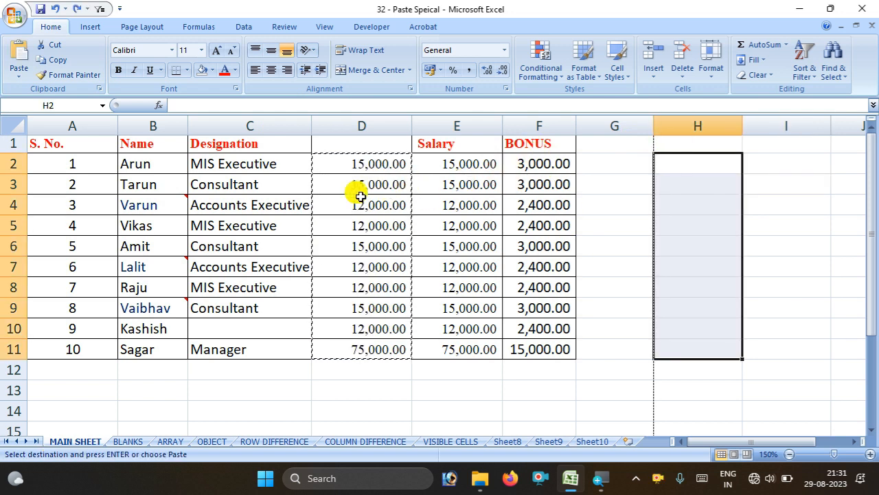
click(59, 44)
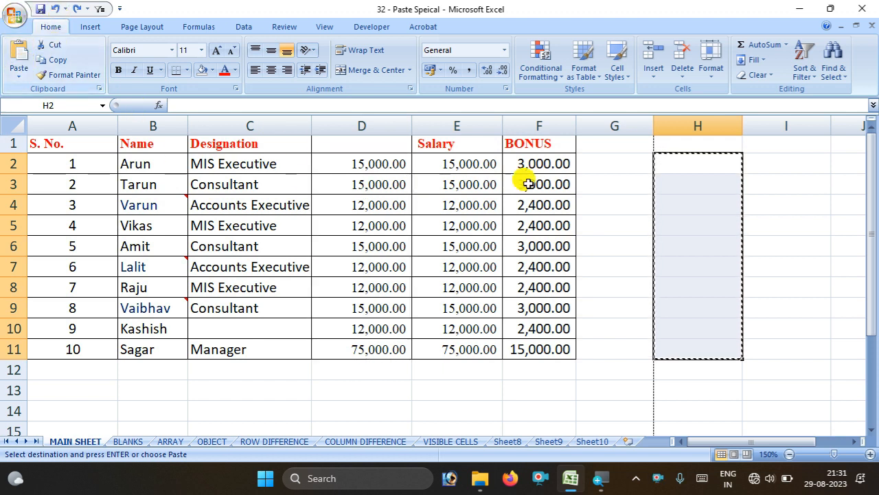
click(11, 50)
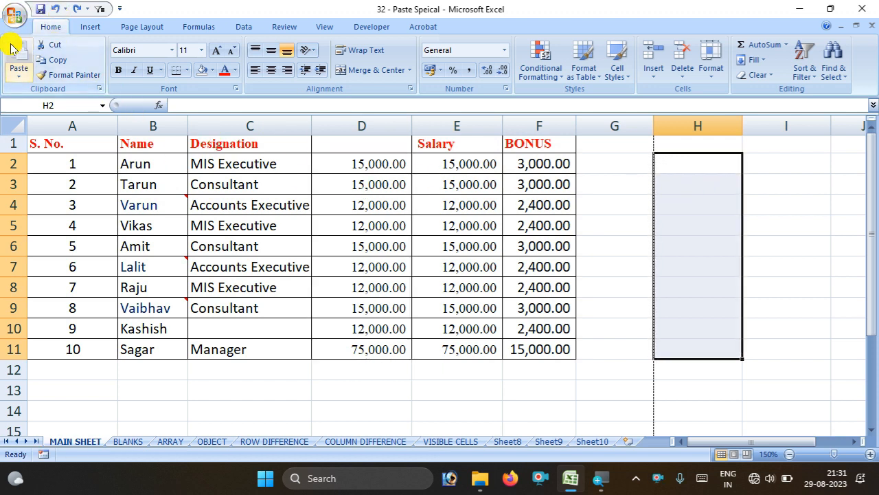
click(771, 143)
click(779, 162)
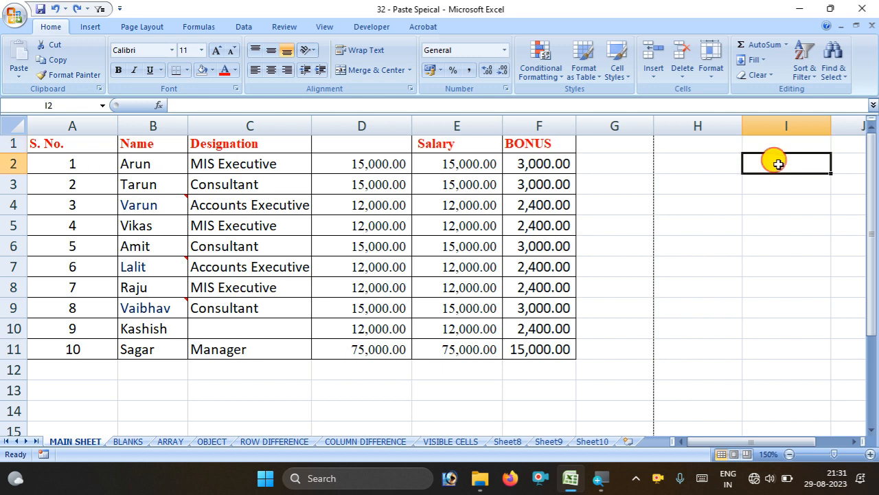
Copy the column D salaries and test-paste them at H2 and I2
drag(359, 165, 366, 345)
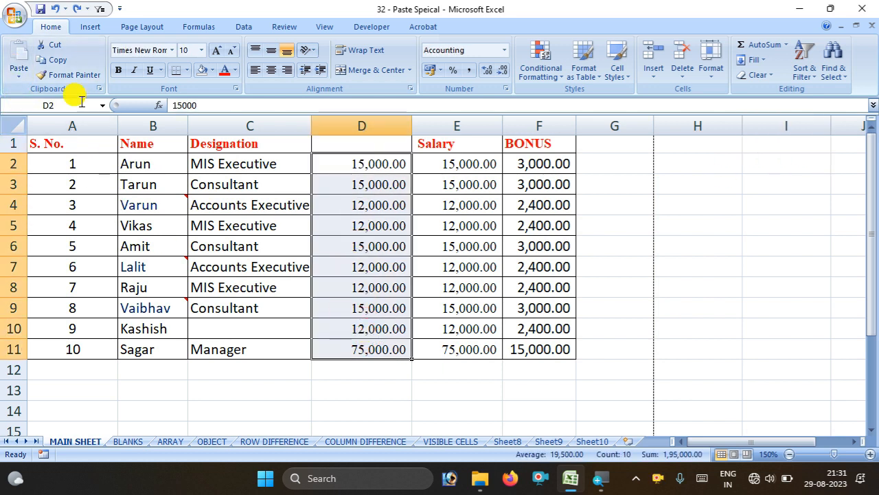
click(60, 65)
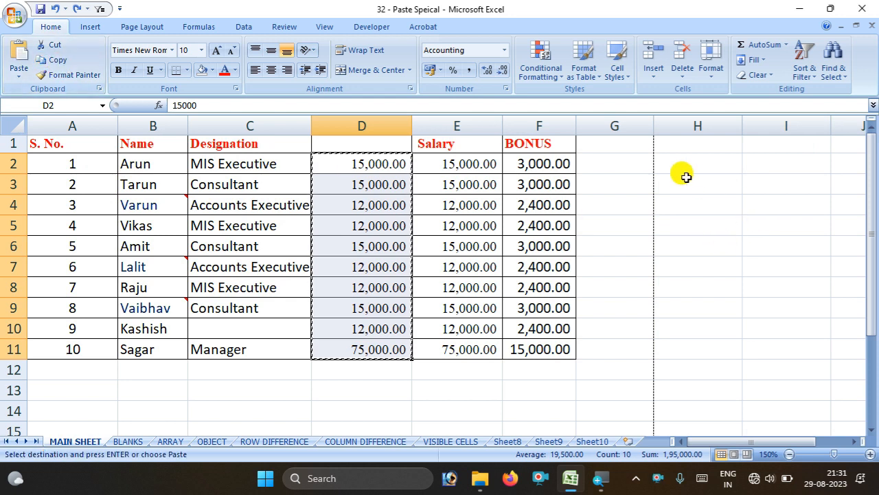
click(683, 170)
click(16, 57)
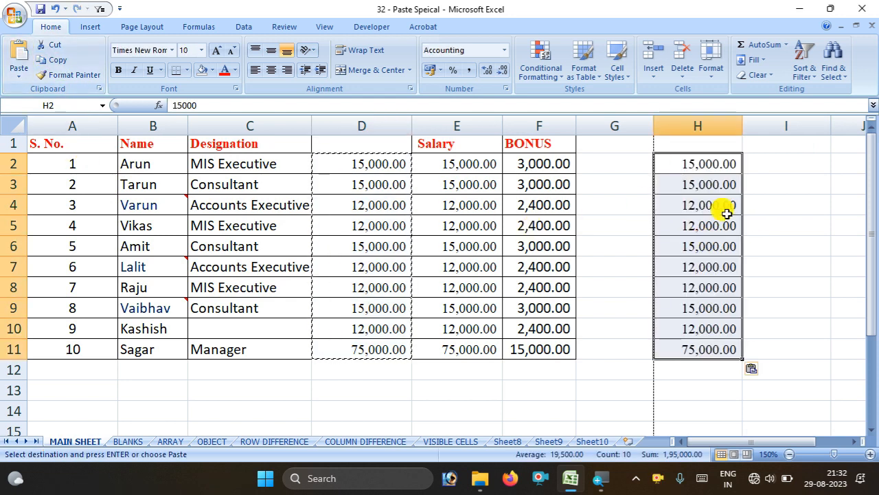
click(777, 171)
click(13, 55)
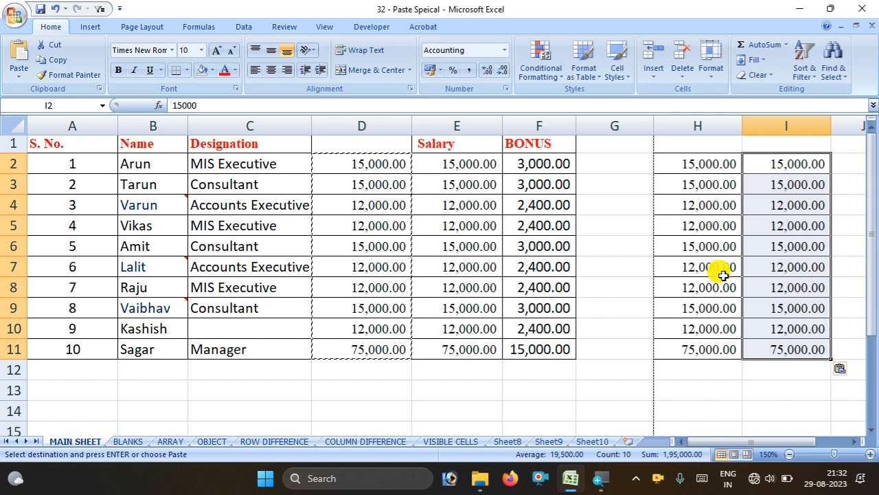
Undo the test pastes, fill 15,000.00 down D2:D11, and select BONUS cells F2:F11
key(ctrl+z)
key(ctrl+z)
key(ctrl+z)
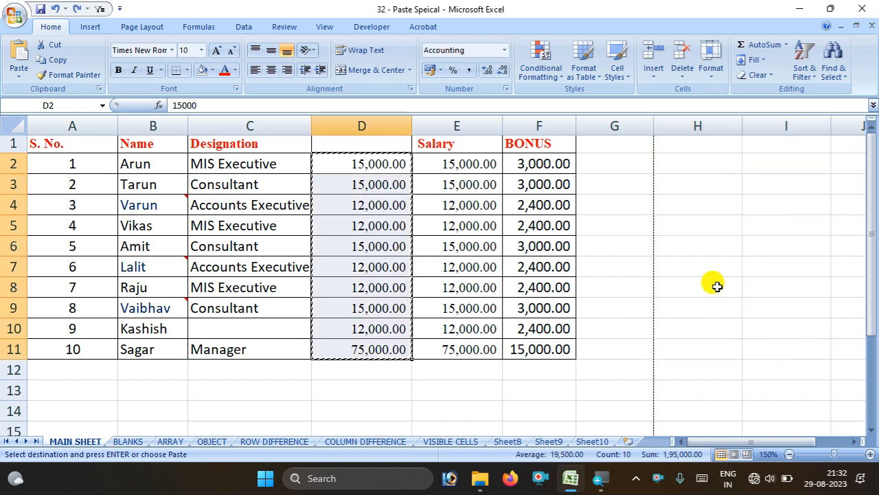
key(ctrl+z)
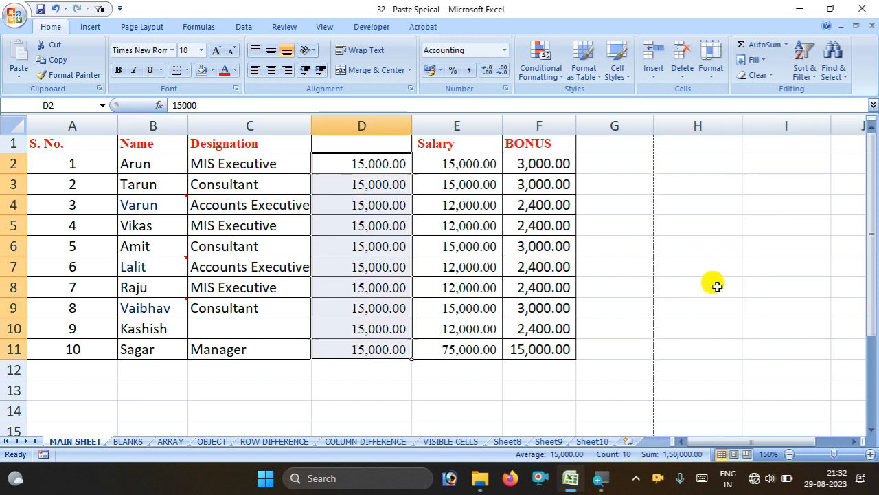
click(24, 77)
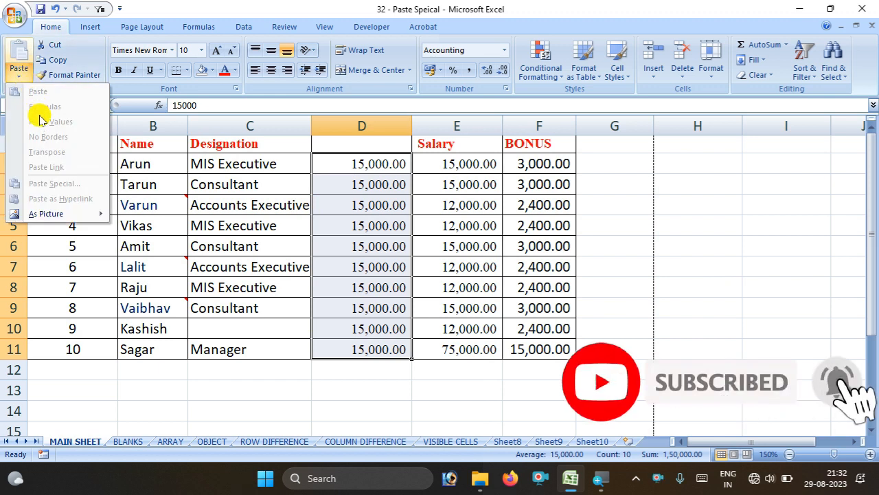
click(555, 191)
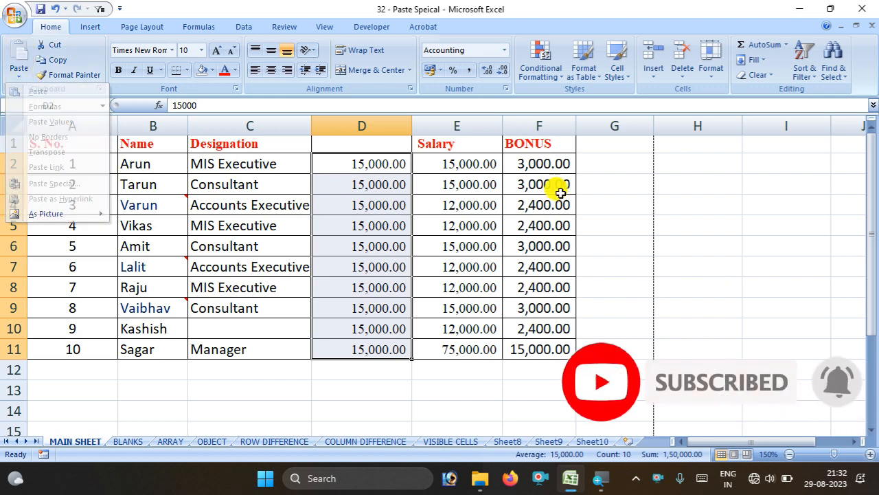
click(527, 156)
drag(515, 166, 528, 343)
Copy the table A1:F11 and paste only its formulas at H2
click(766, 237)
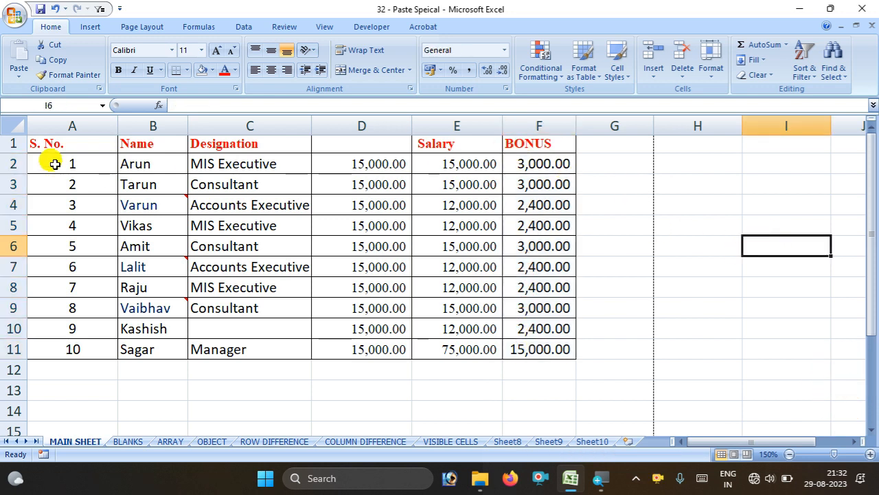
drag(34, 143, 529, 344)
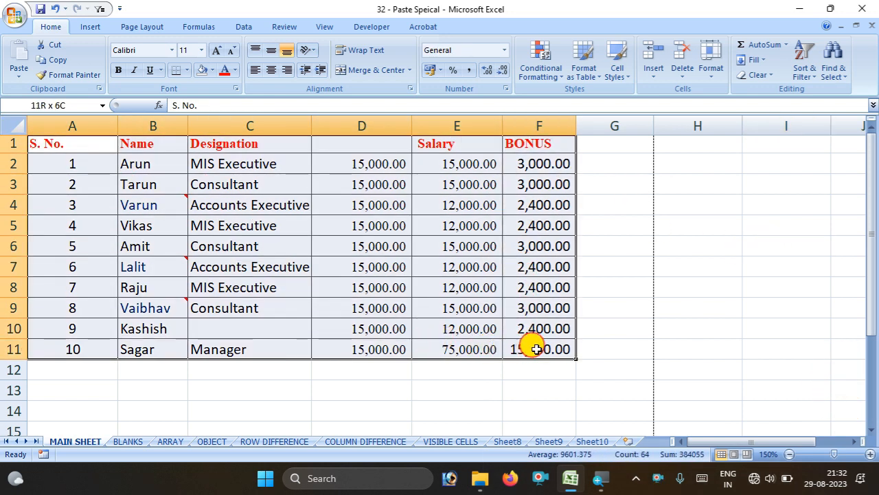
click(49, 62)
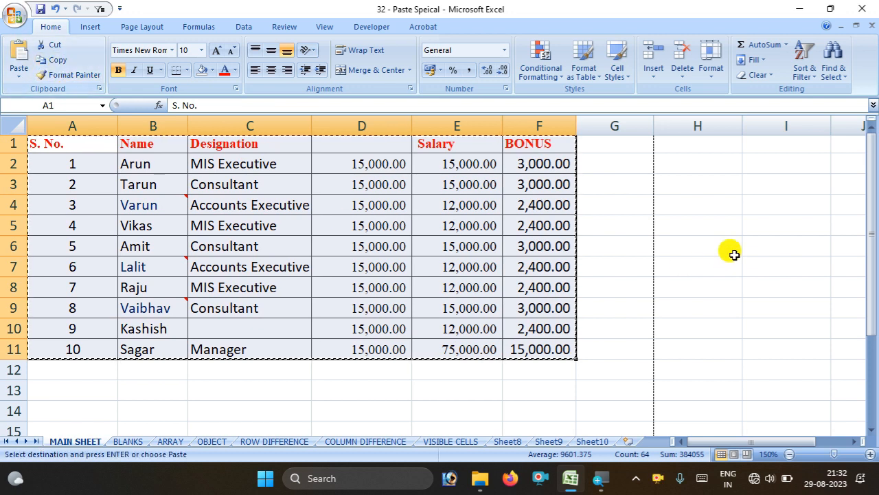
click(683, 158)
click(18, 69)
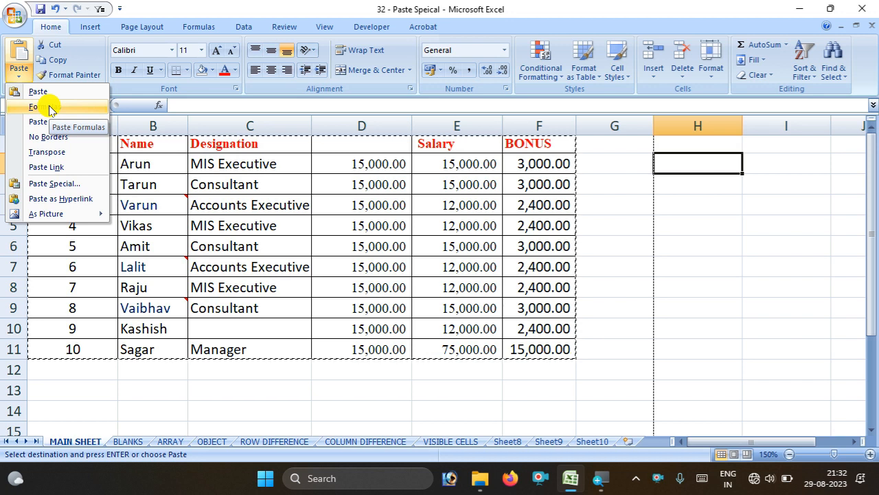
click(50, 108)
Check the pasted results in M5, M3 and L4, then select H13
drag(697, 443, 873, 485)
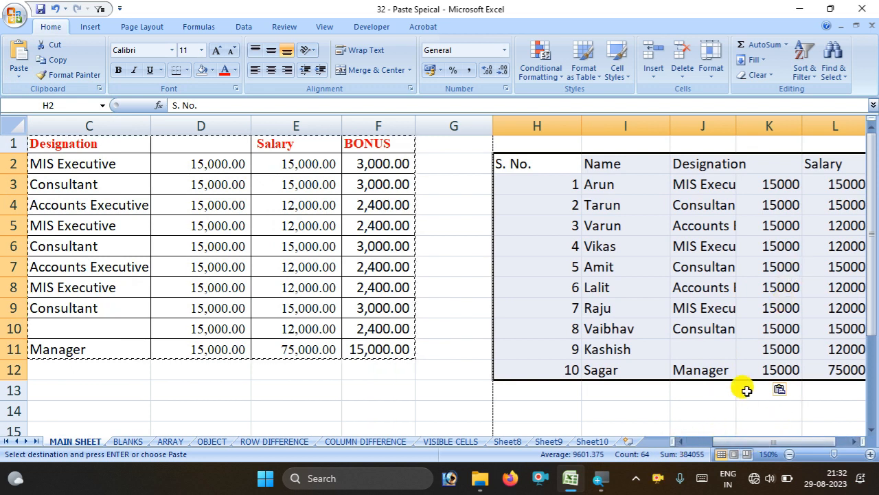
drag(764, 441, 820, 428)
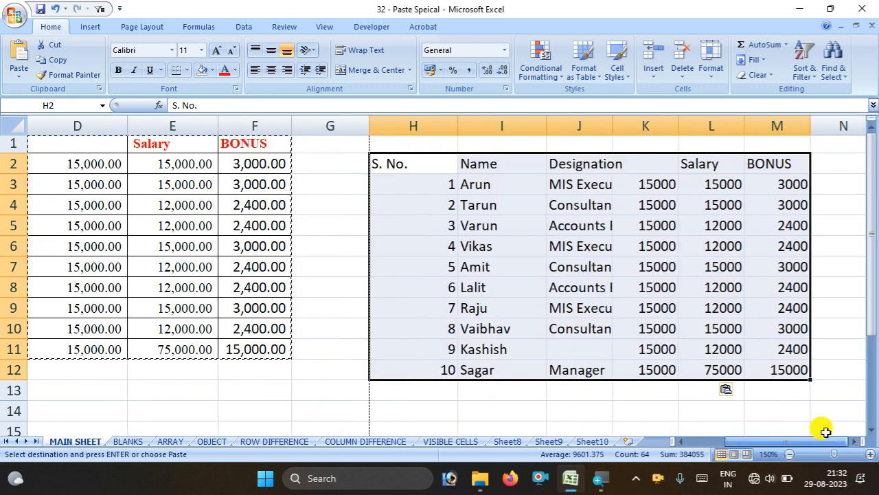
click(793, 266)
click(766, 224)
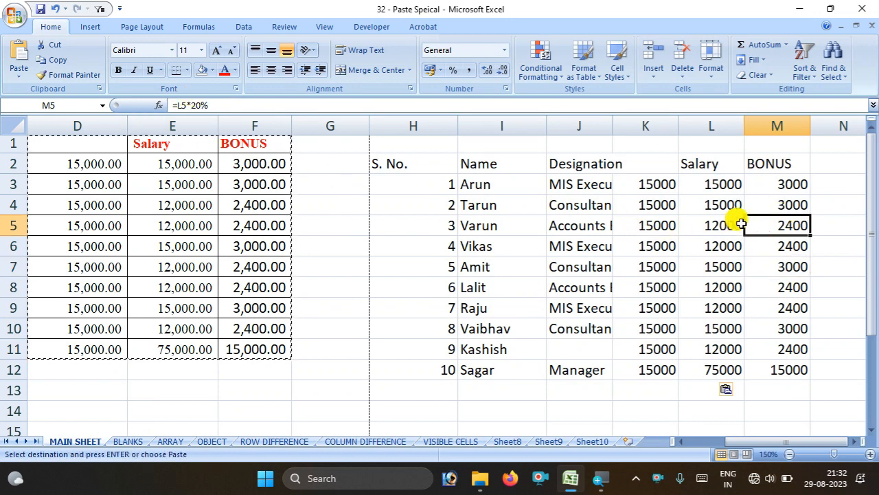
click(773, 200)
click(775, 182)
click(727, 198)
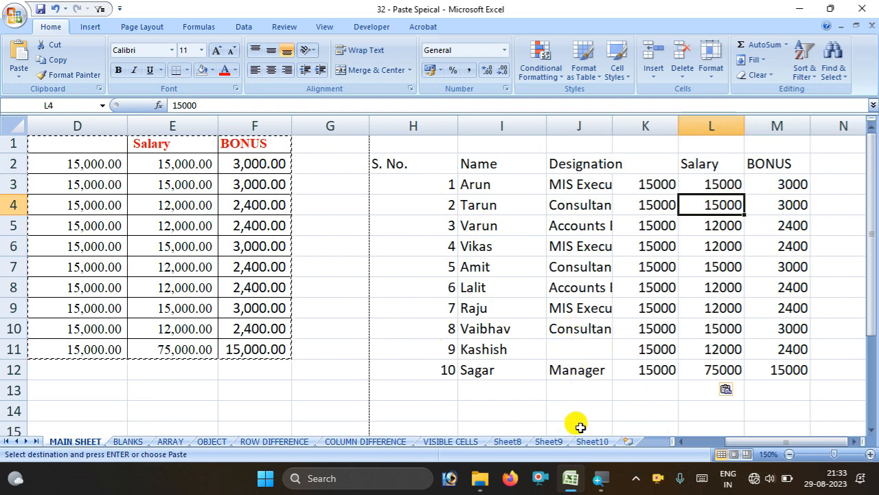
drag(738, 441, 615, 435)
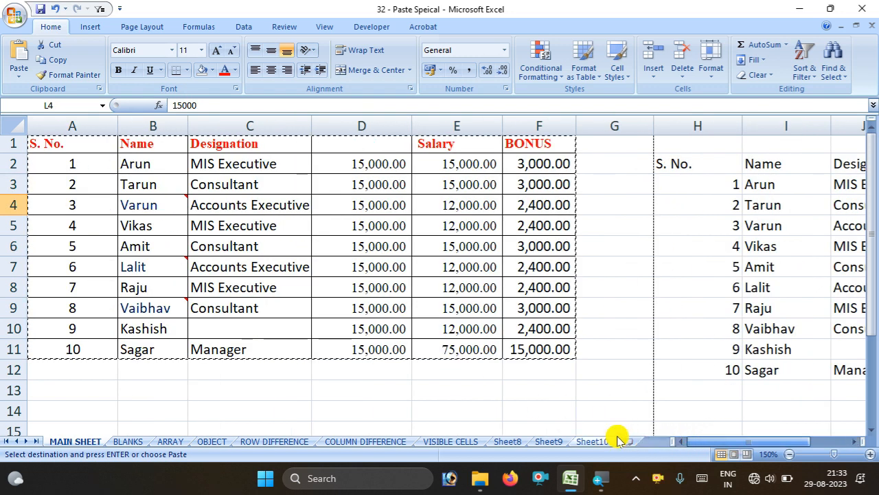
click(704, 389)
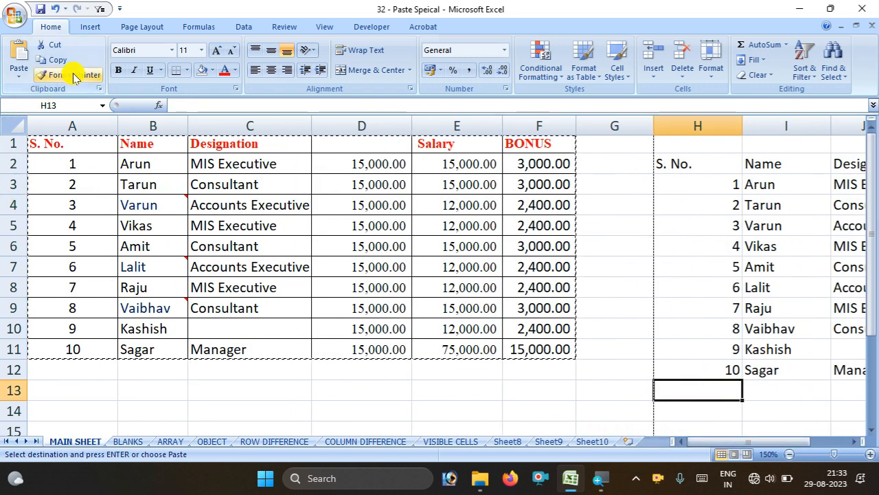
Paste a fully formatted copy of the salary table at H13
click(19, 76)
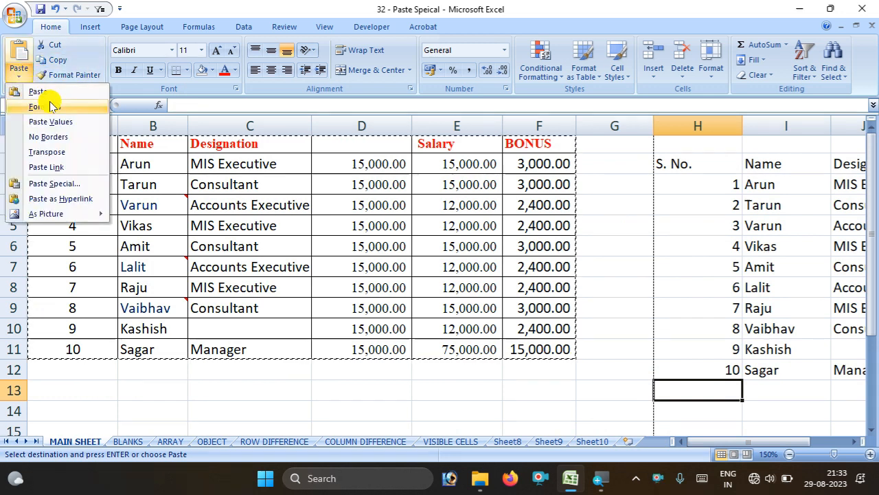
click(41, 92)
drag(732, 439, 695, 446)
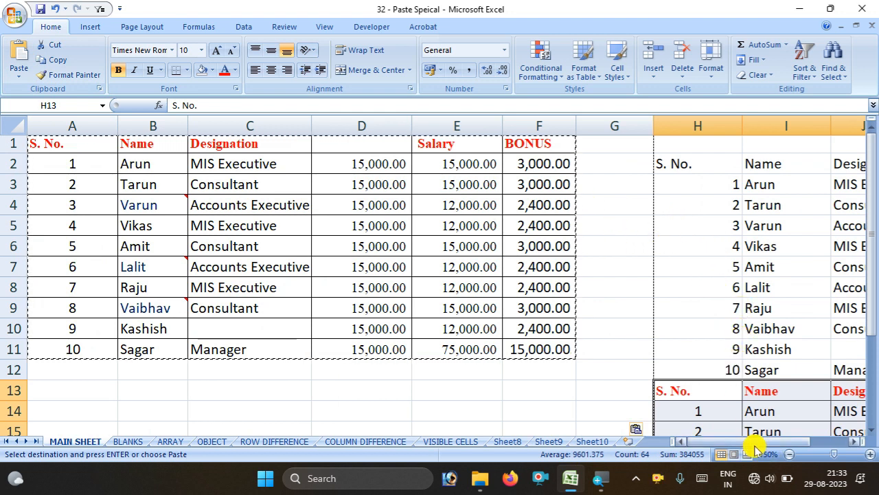
drag(749, 441, 775, 441)
Inspect the =L14*20% formula in M14, then undo the pastes and the column D fill
click(777, 417)
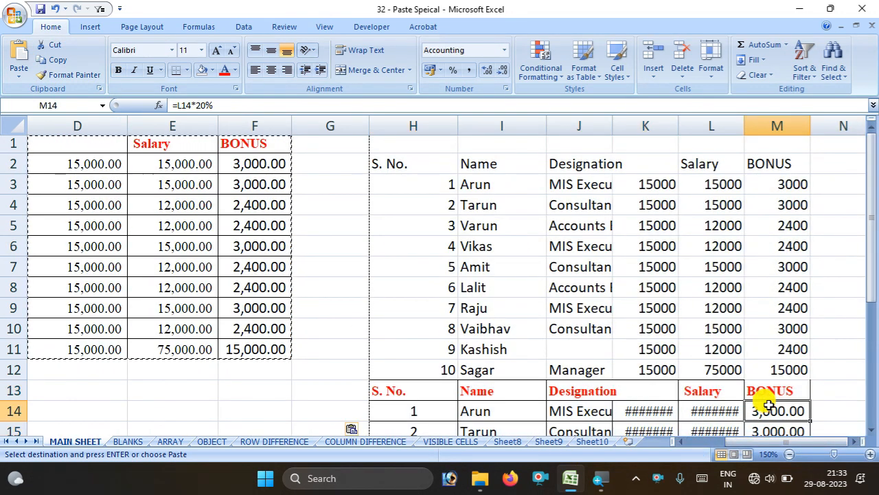
double_click(768, 405)
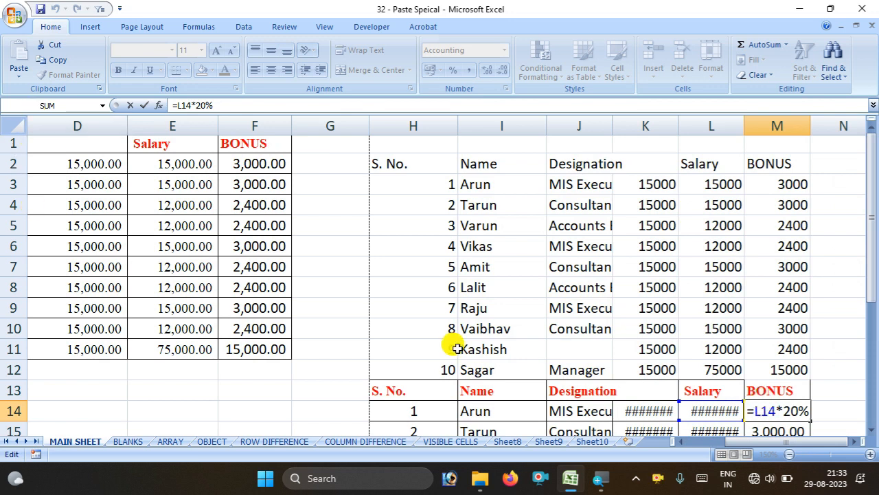
drag(379, 160, 783, 393)
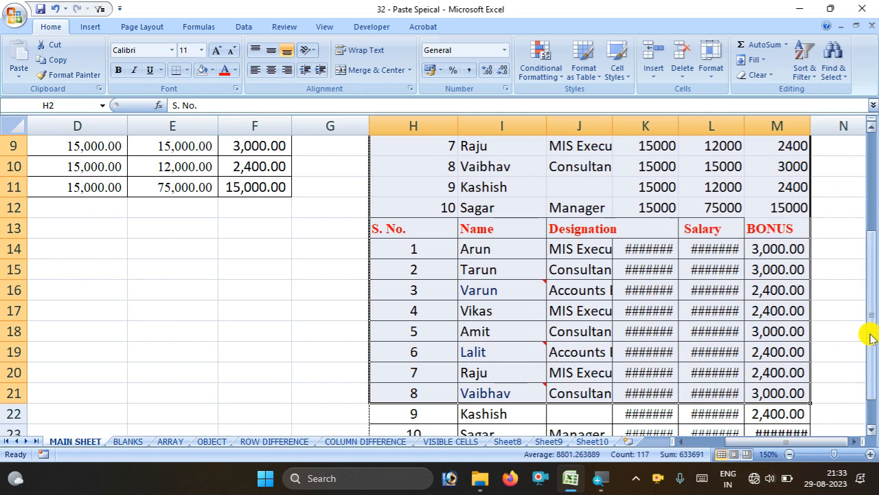
key(ctrl+z)
key(ctrl+z)
key(ctrl+z)
key(ctrl+z)
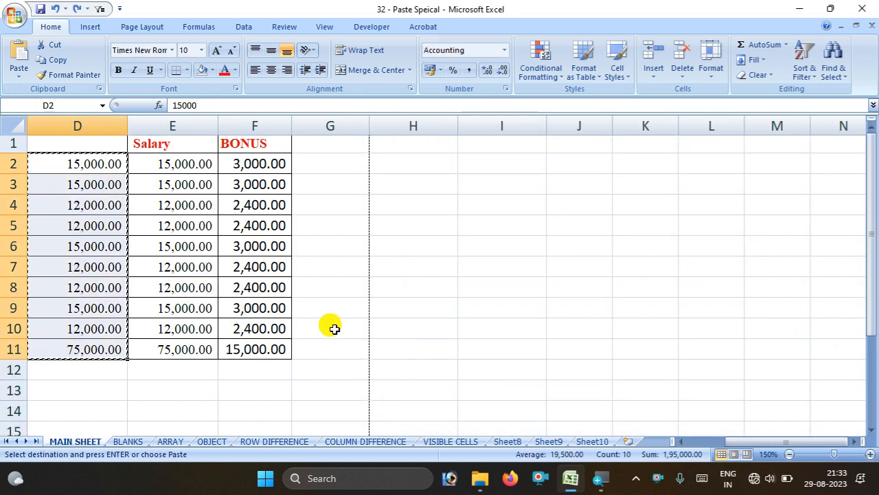
click(789, 454)
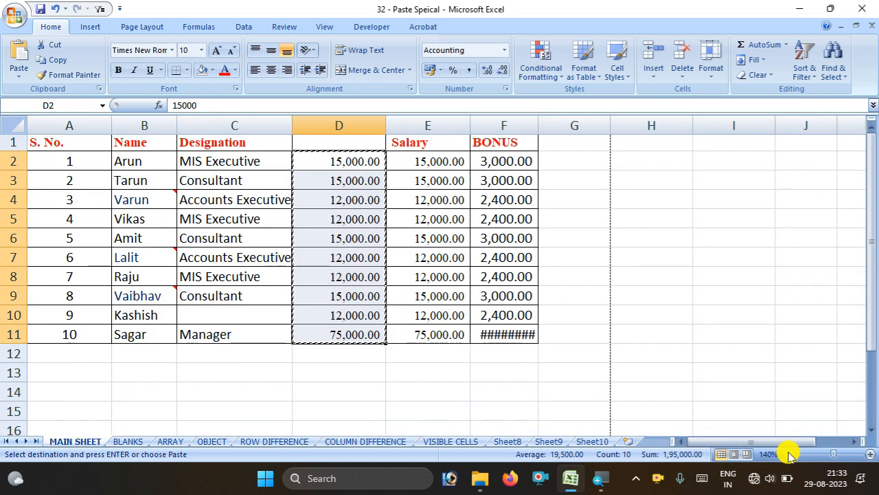
click(789, 454)
click(396, 317)
click(403, 373)
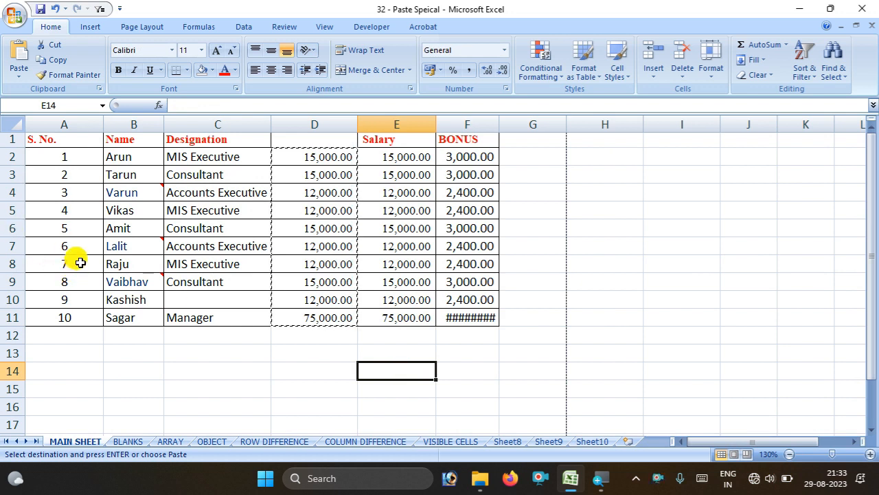
key(Escape)
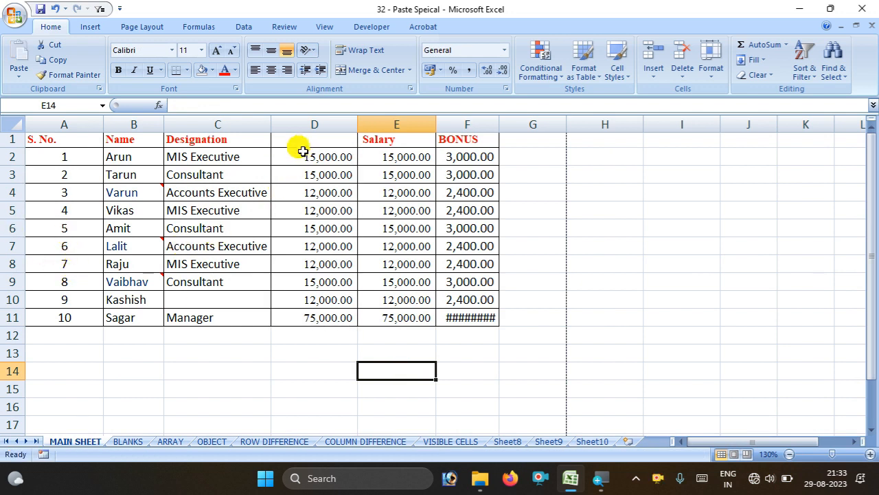
click(303, 124)
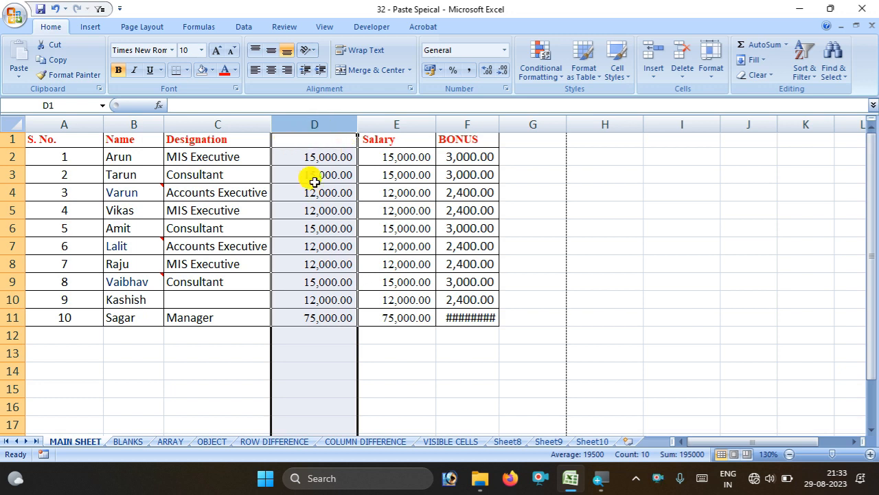
click(287, 185)
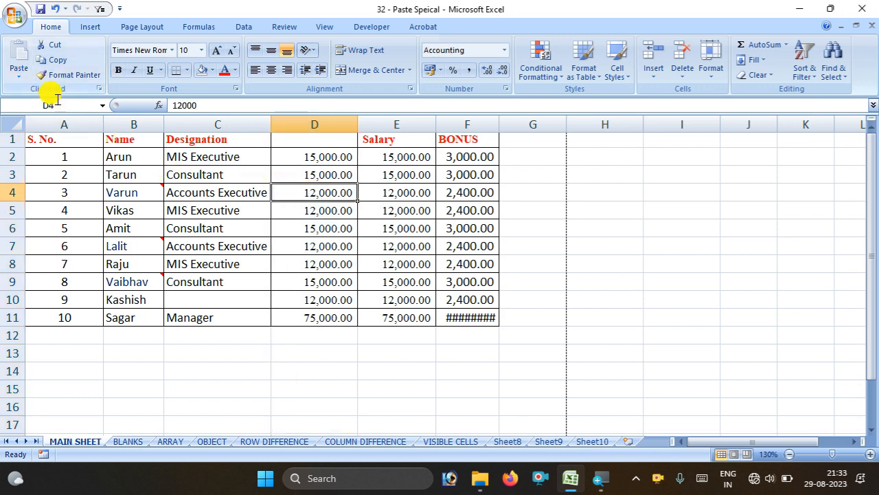
click(21, 76)
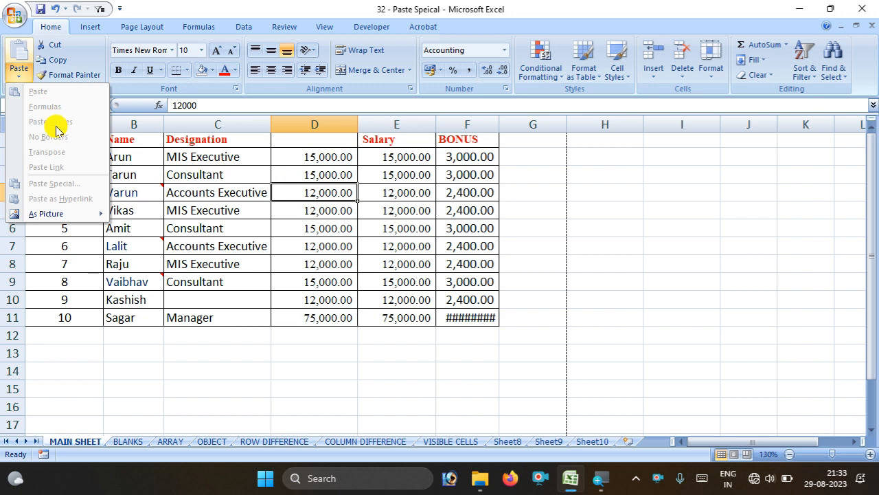
click(537, 242)
click(471, 192)
click(447, 388)
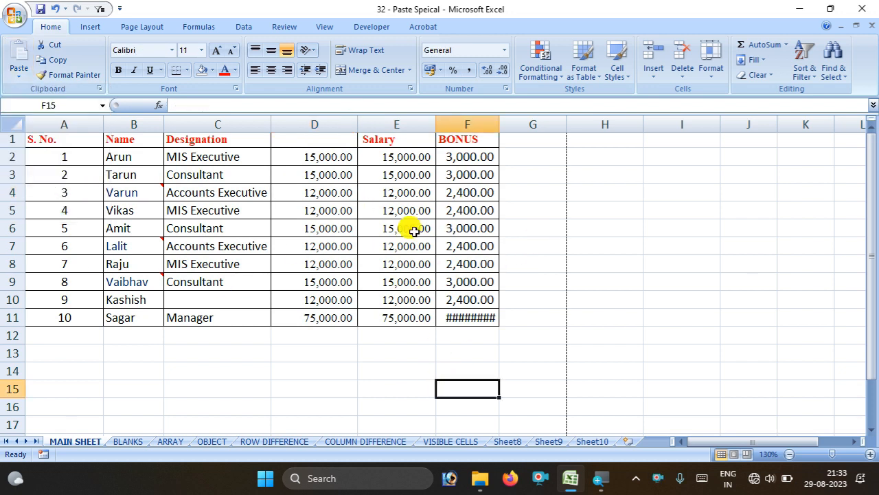
drag(376, 142, 489, 322)
Paste the copied Salary and BONUS columns at H2 as plain values
click(55, 60)
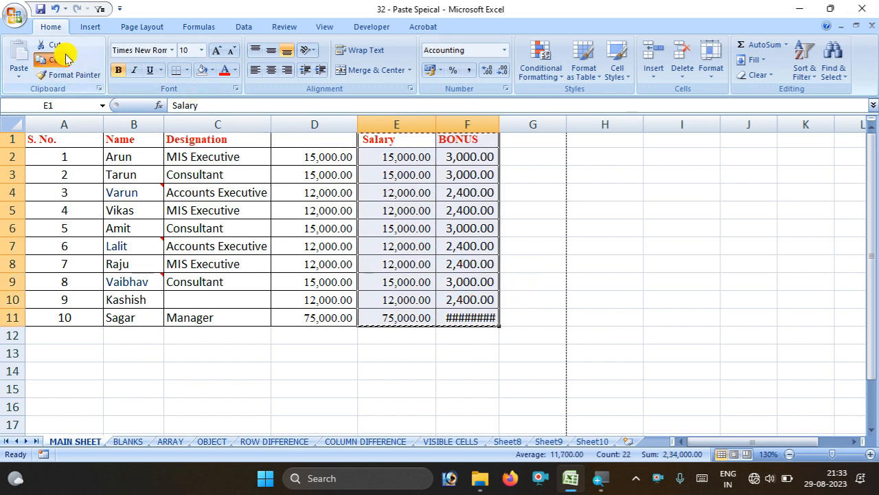
click(609, 153)
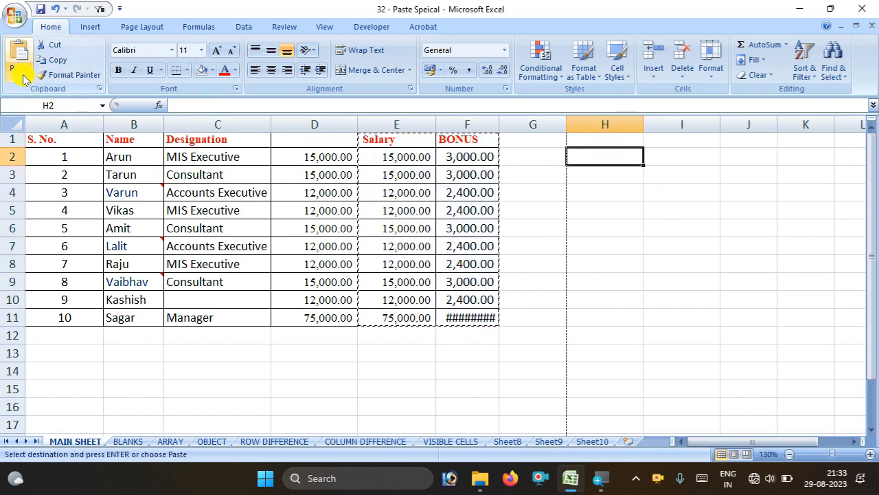
click(19, 76)
click(59, 122)
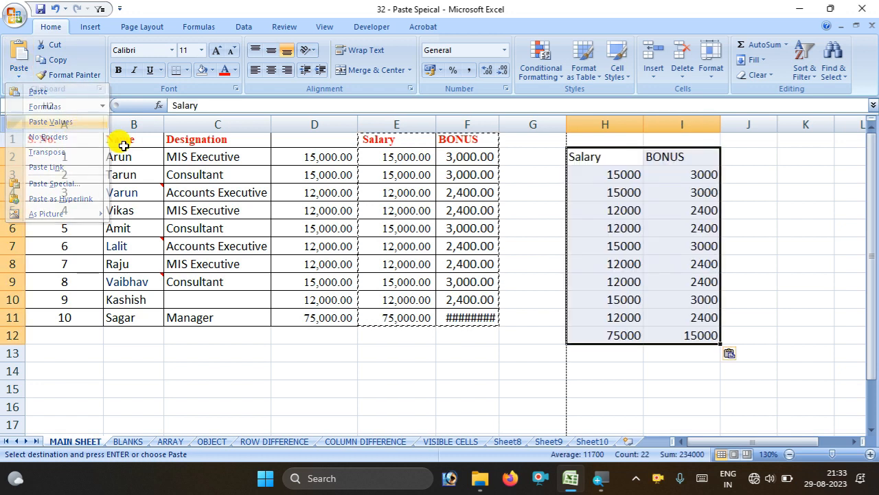
Compare the plain number 3000 in I3 with the original BONUS formula in F2
click(680, 182)
double_click(681, 178)
double_click(678, 171)
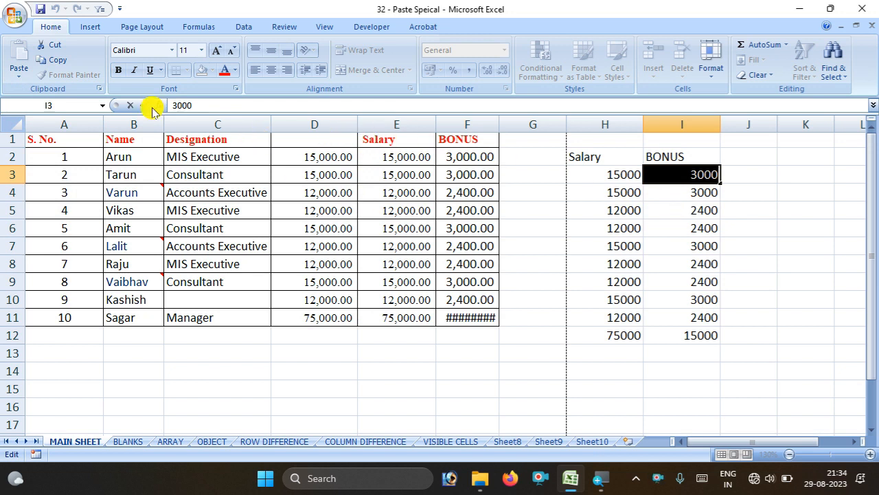
click(473, 159)
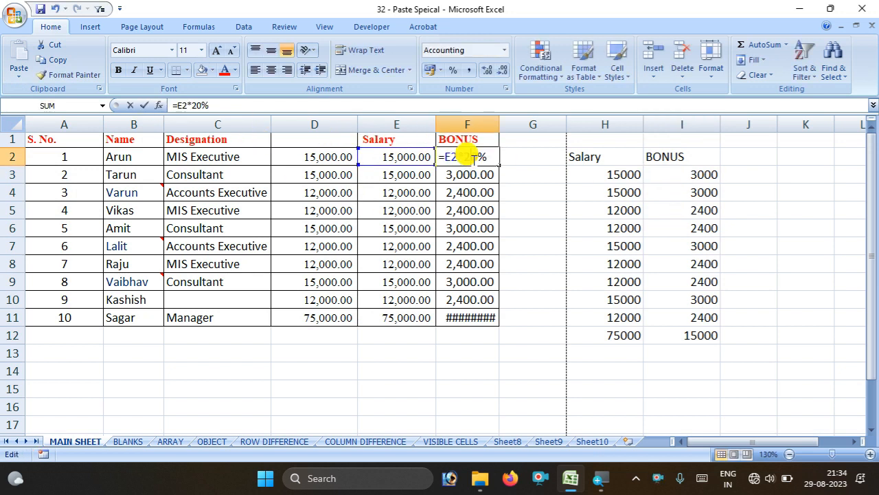
double_click(715, 175)
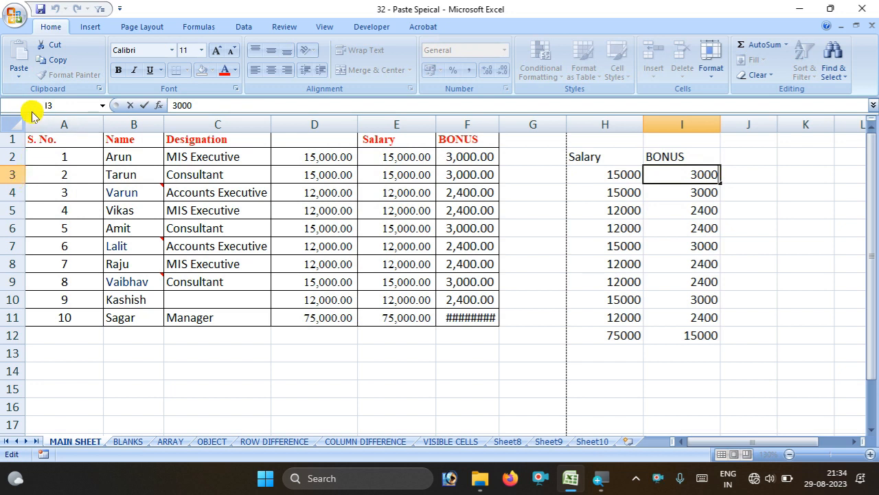
click(18, 75)
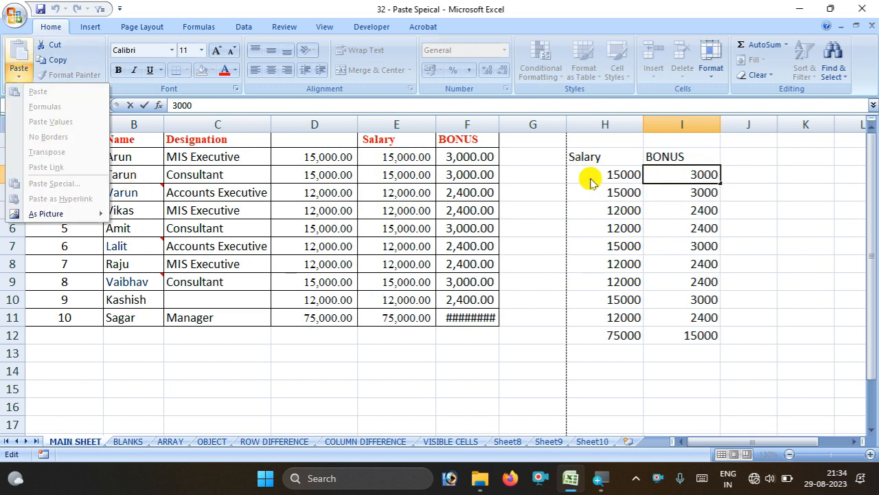
click(349, 191)
drag(304, 139, 486, 309)
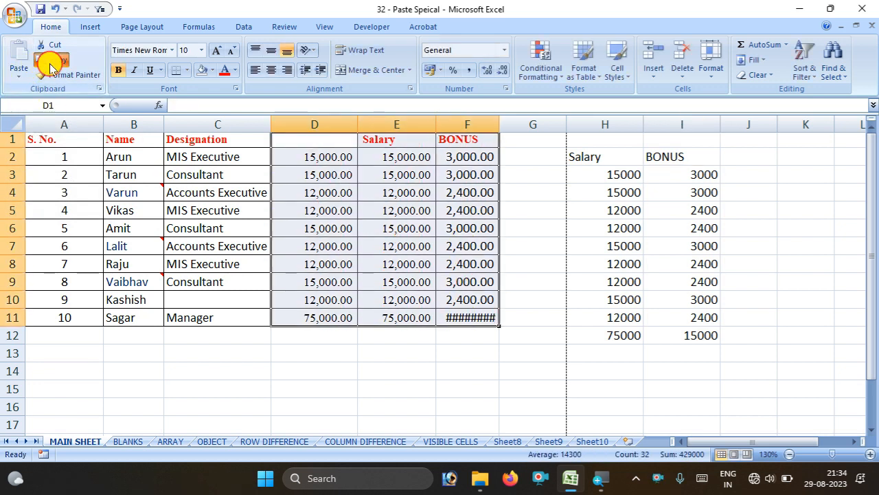
Paste the D1:F11 block at J3 using Paste No Borders
click(50, 67)
click(19, 73)
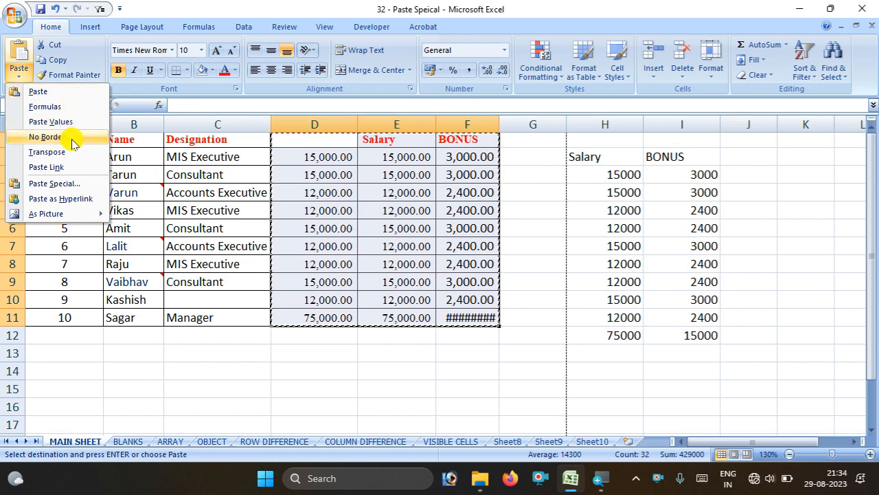
key(Escape)
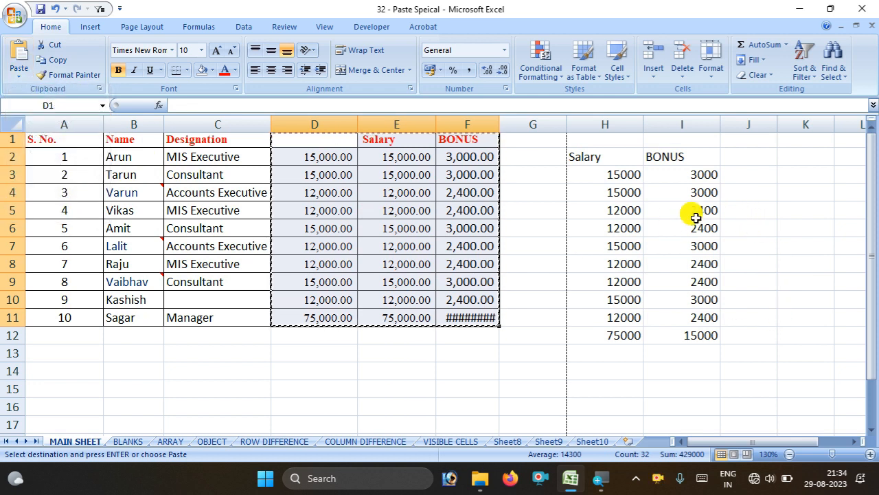
click(746, 172)
click(18, 71)
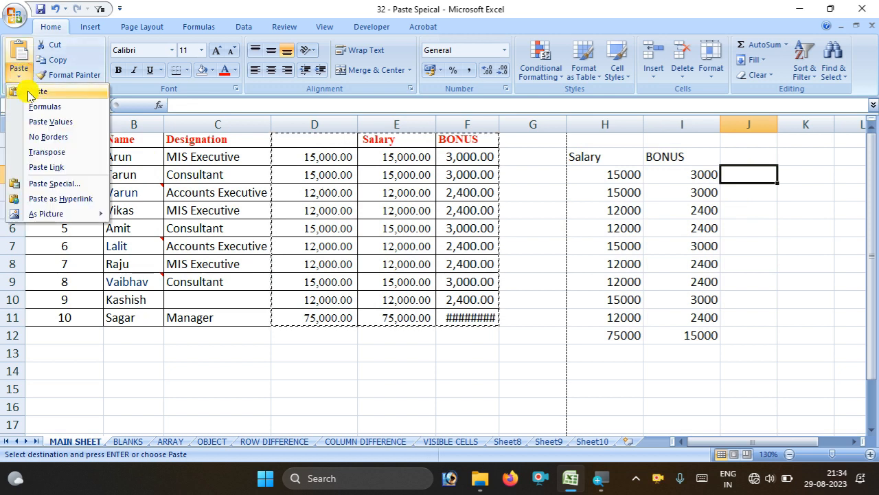
click(58, 138)
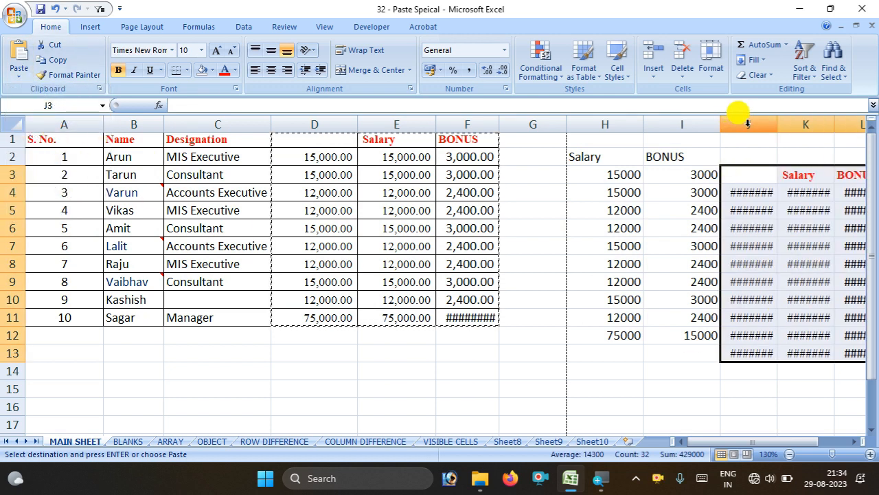
Widen column J so the 15,000.00-style amounts are readable
drag(777, 125, 788, 126)
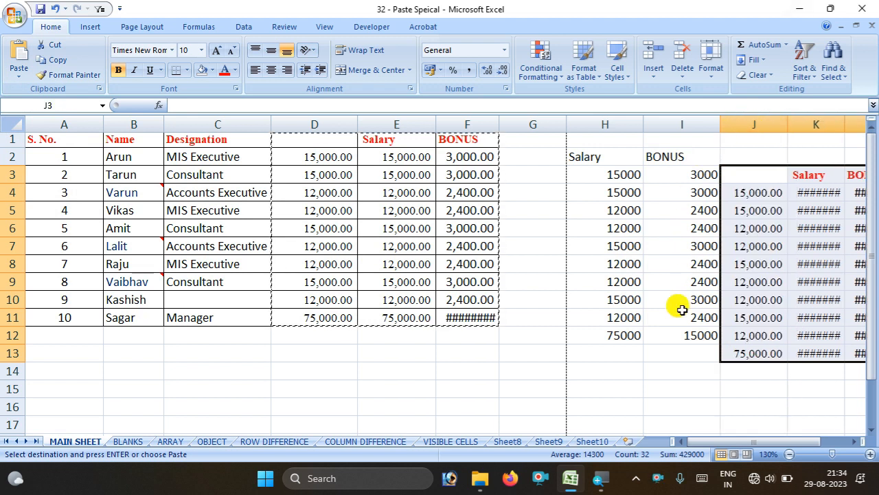
scroll(598, 392, down, 2)
scroll(597, 393, up, 2)
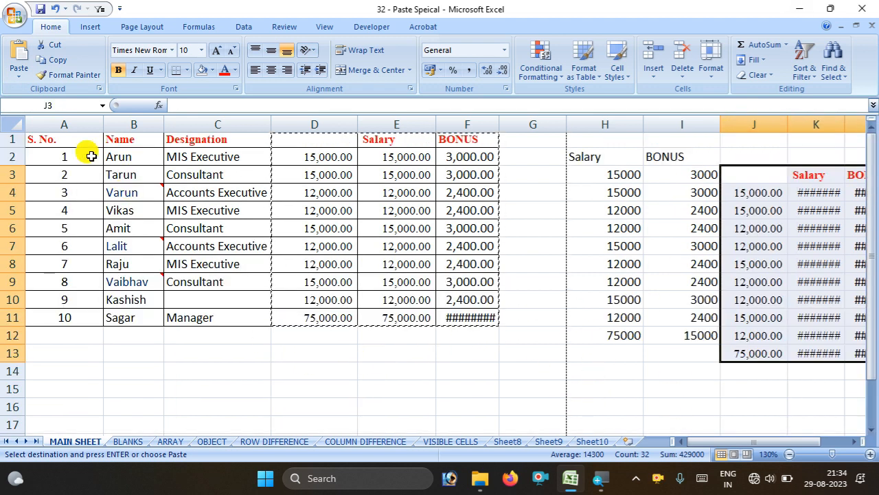
click(12, 72)
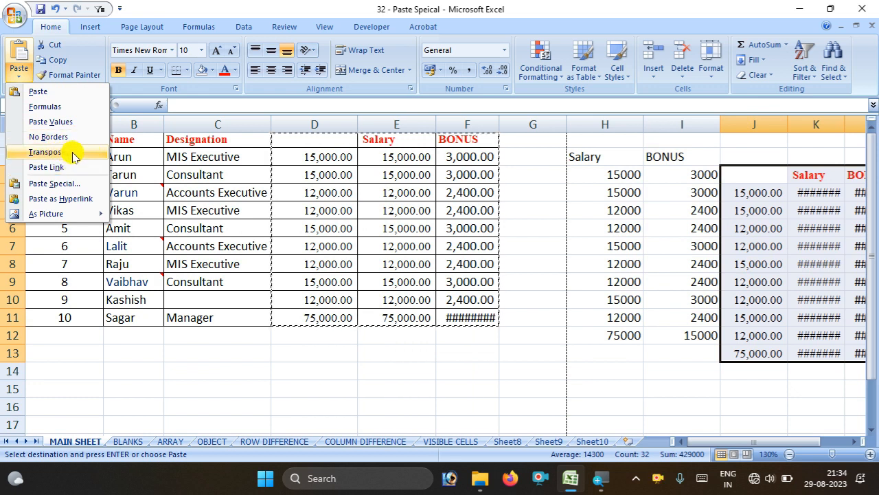
Undo the borderless paste and the column J widening
click(717, 331)
key(ctrl+z)
key(ctrl+z)
key(ctrl+z)
key(ctrl+z)
key(ctrl+z)
key(ctrl+z)
scroll(654, 333, up, 1)
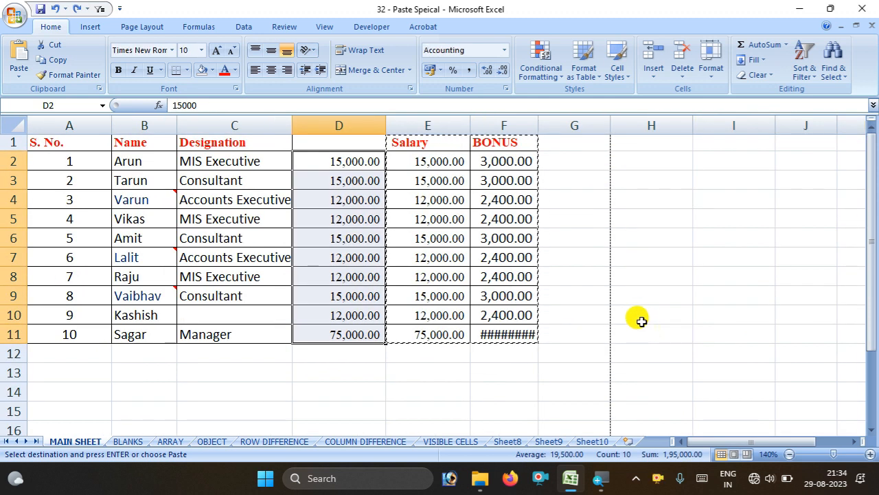
click(438, 391)
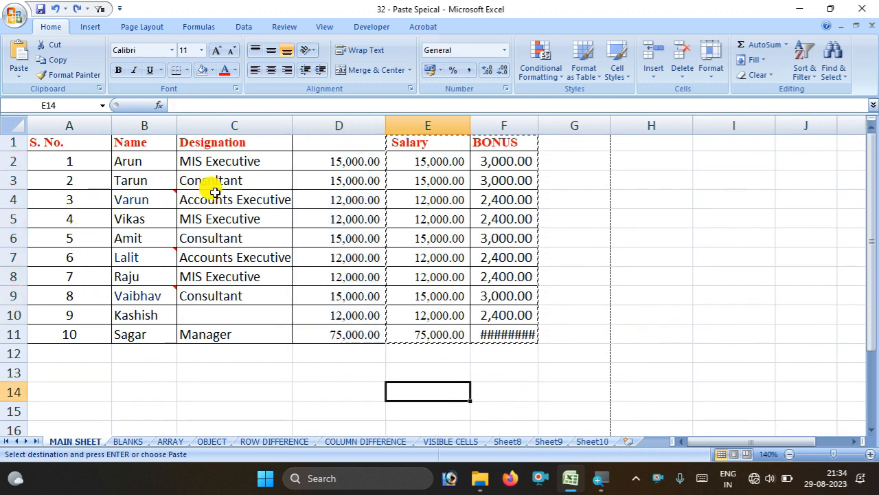
Copy the names in B2:B11 and paste them transposed across row 2 from H2
drag(124, 163, 137, 323)
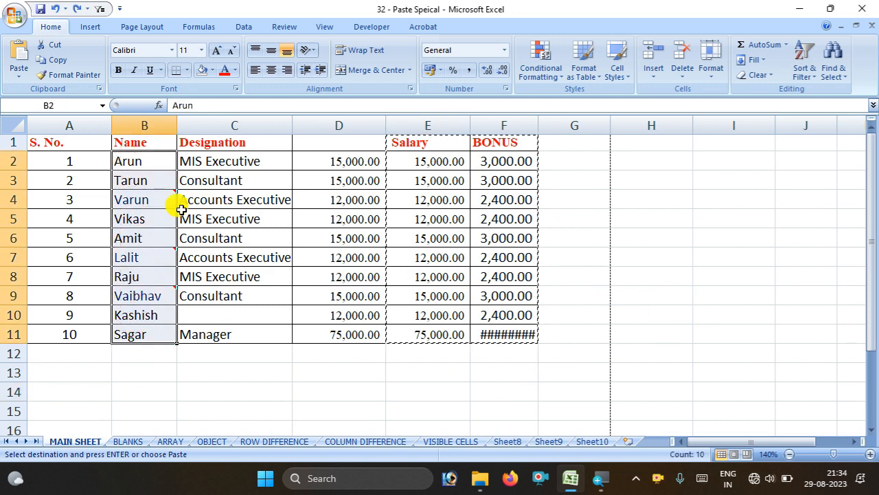
click(54, 59)
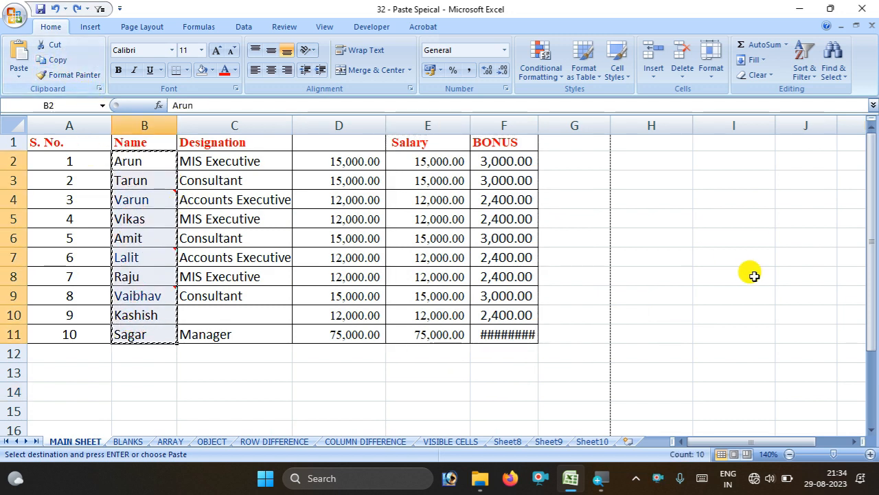
click(630, 162)
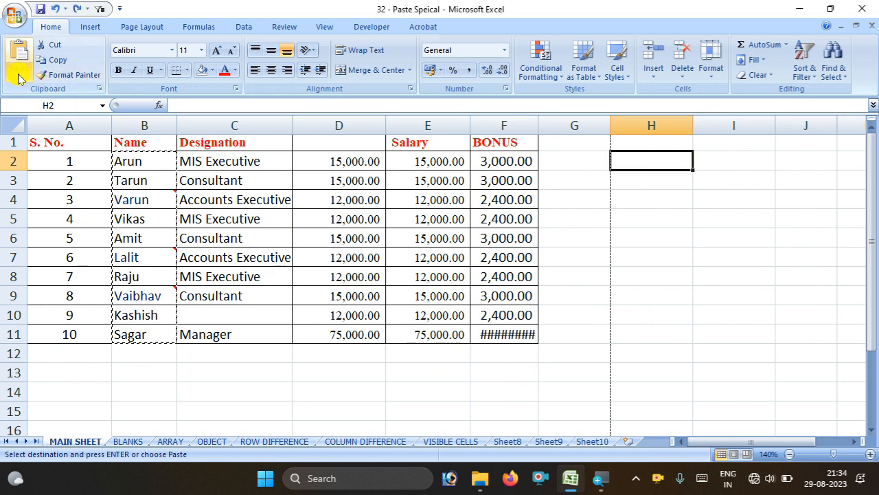
click(19, 73)
click(47, 151)
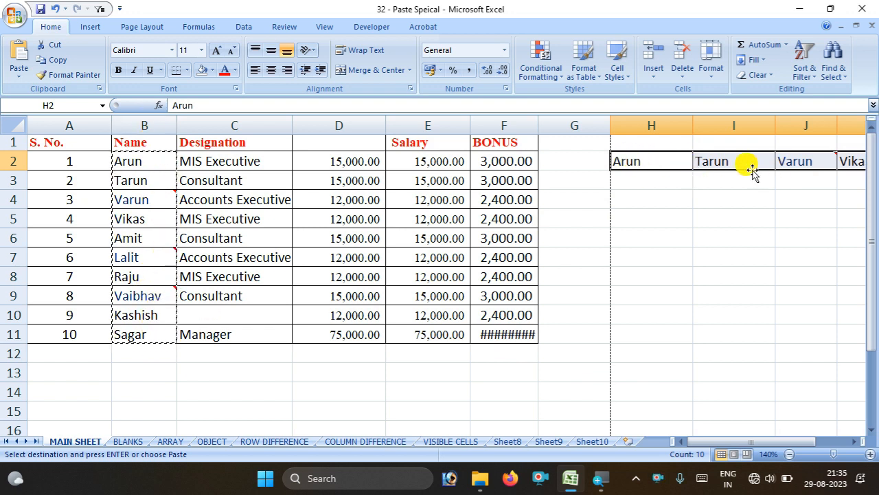
click(20, 76)
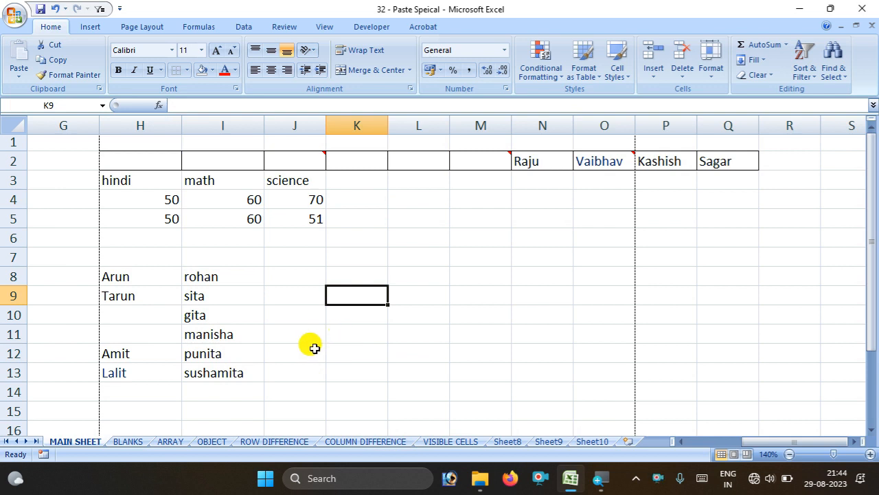
Paste the gapped H8:H13 names over I8:I13, then undo to restore the rohan-to-sushamita list
drag(134, 282, 142, 356)
click(51, 60)
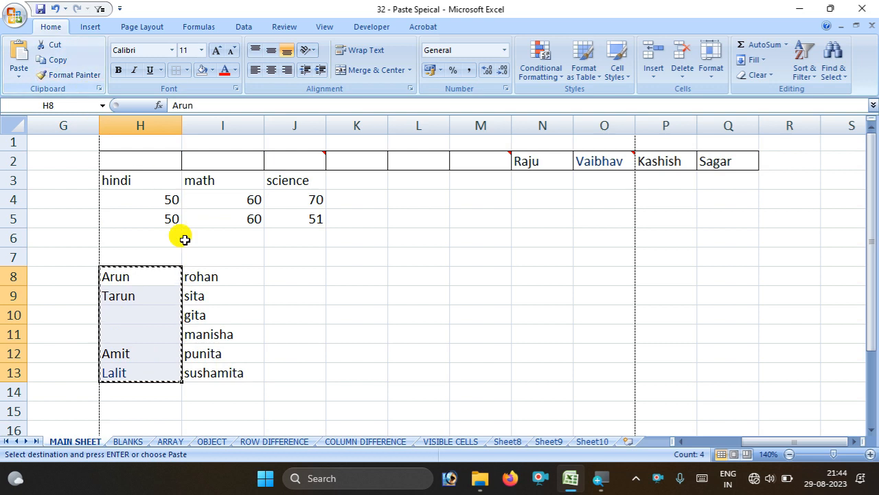
click(227, 275)
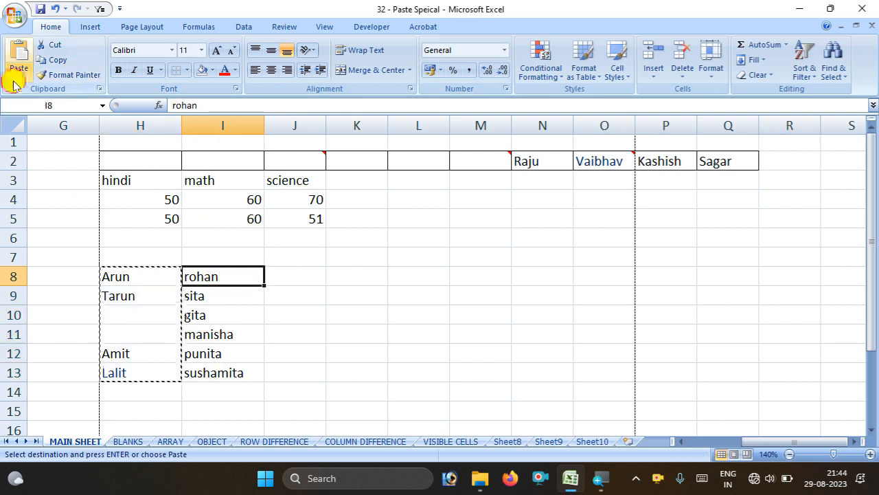
click(19, 76)
click(41, 93)
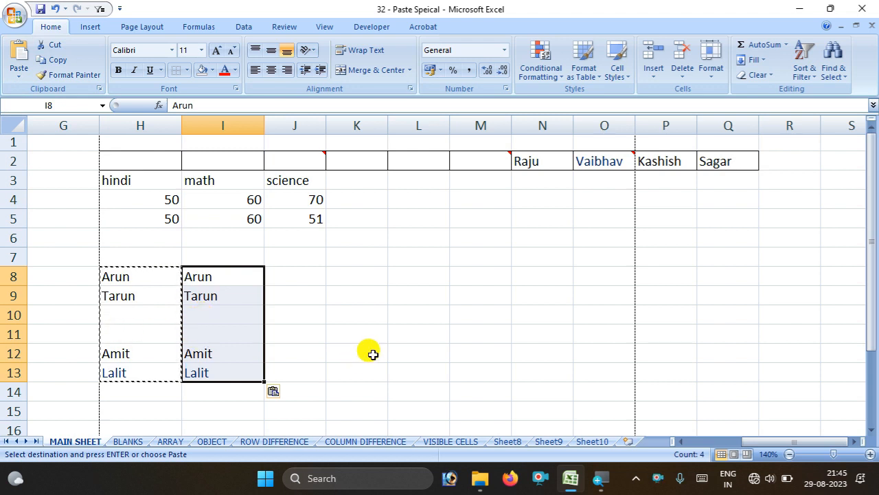
key(ctrl+z)
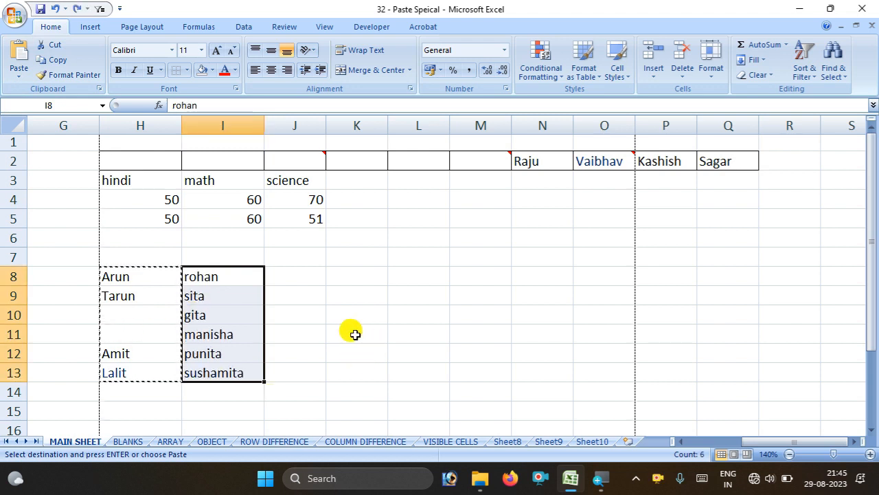
Note the blank in H11 and reselect I8 for a special paste
click(149, 327)
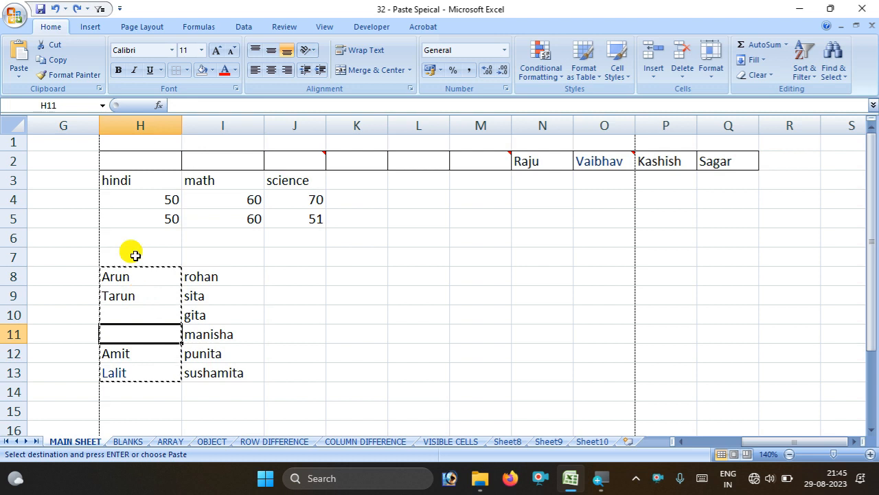
click(198, 272)
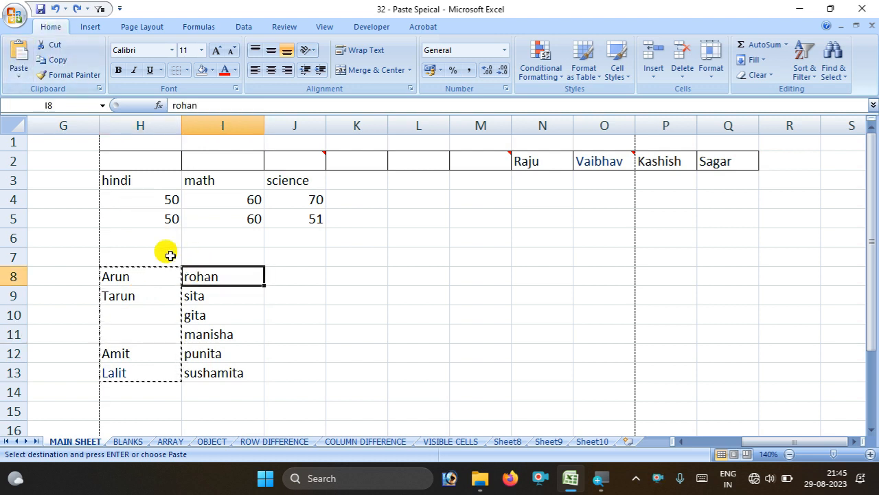
click(19, 75)
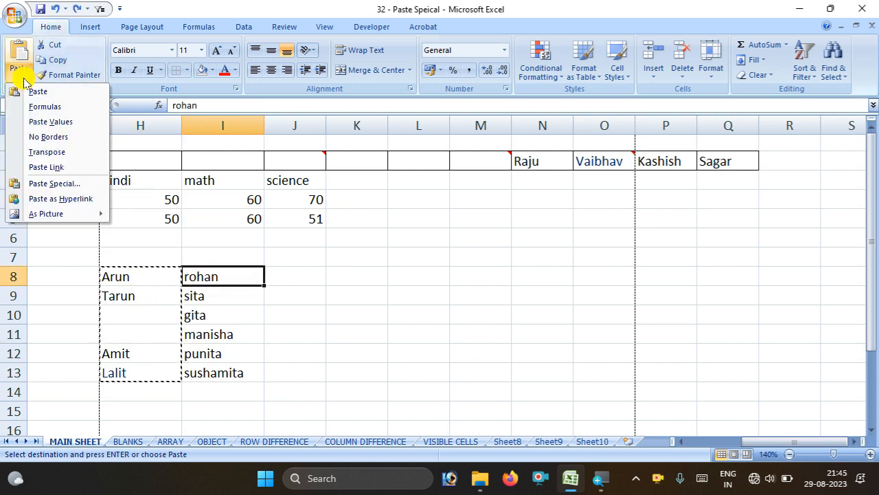
Paste Special H8:H13 onto I8:I13 with Skip blanks ticked, keeping gita and manisha
click(55, 183)
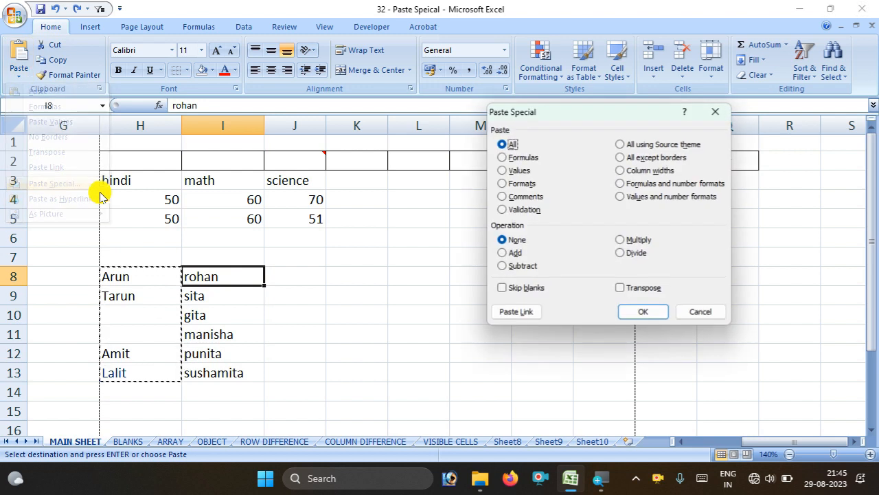
click(512, 289)
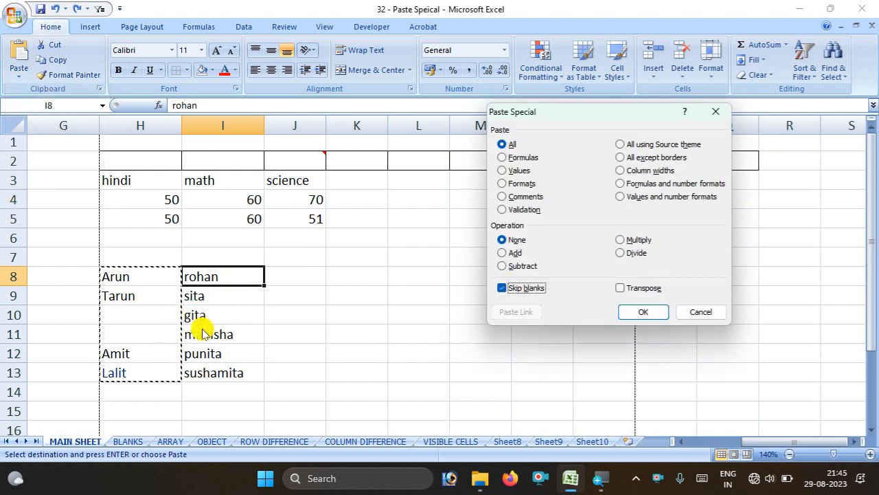
click(641, 316)
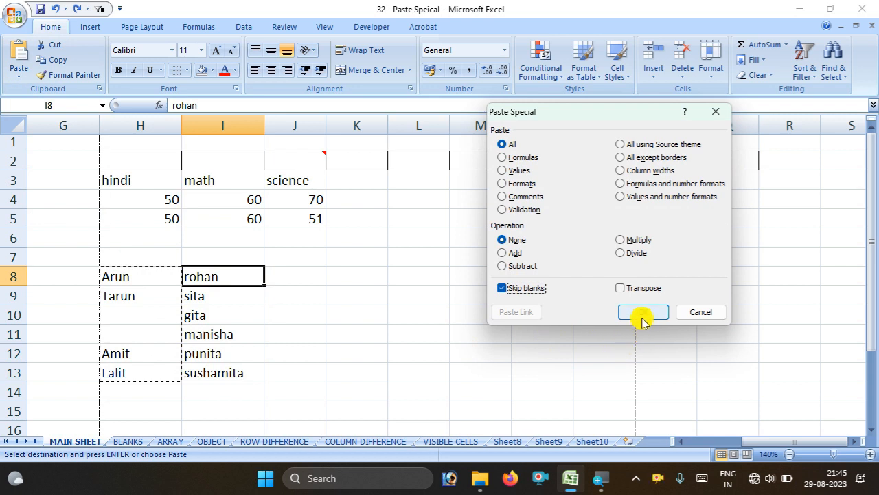
click(644, 315)
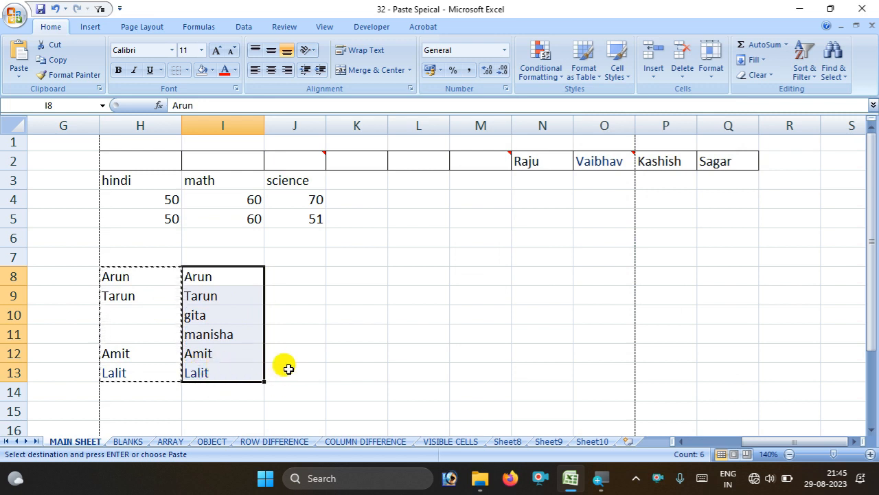
Enter 20 in cell L4 and copy it
click(286, 338)
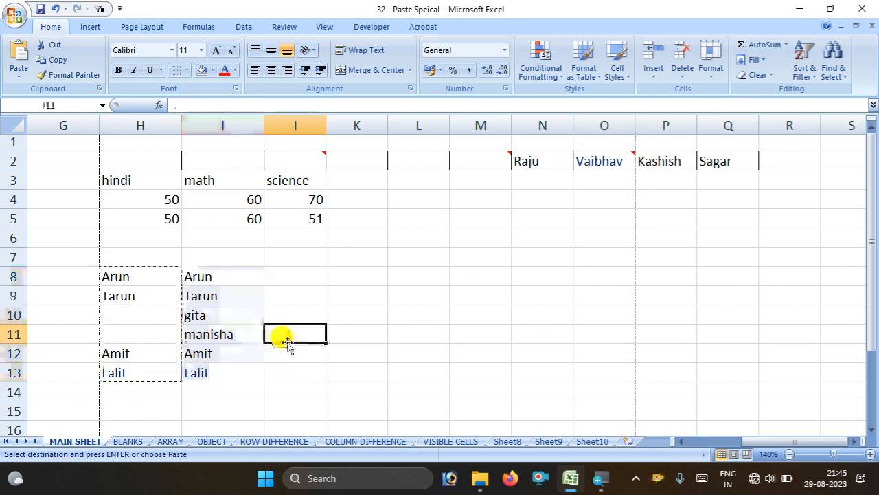
double_click(426, 197)
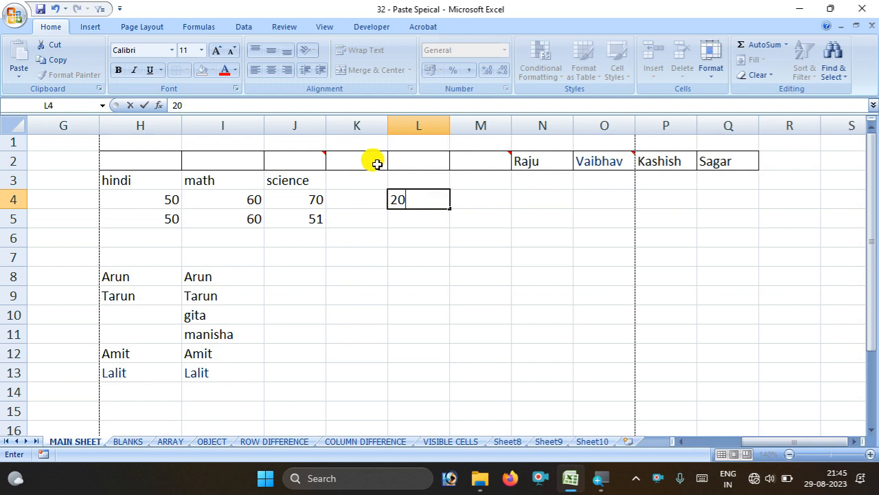
click(418, 257)
click(413, 201)
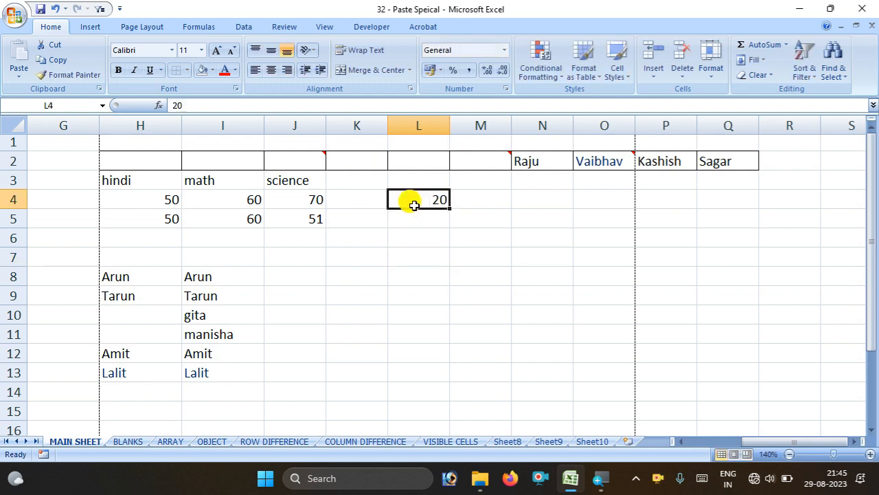
click(56, 59)
Paste Special with Add to add 20 to the marks in H4:J5
drag(133, 194, 305, 222)
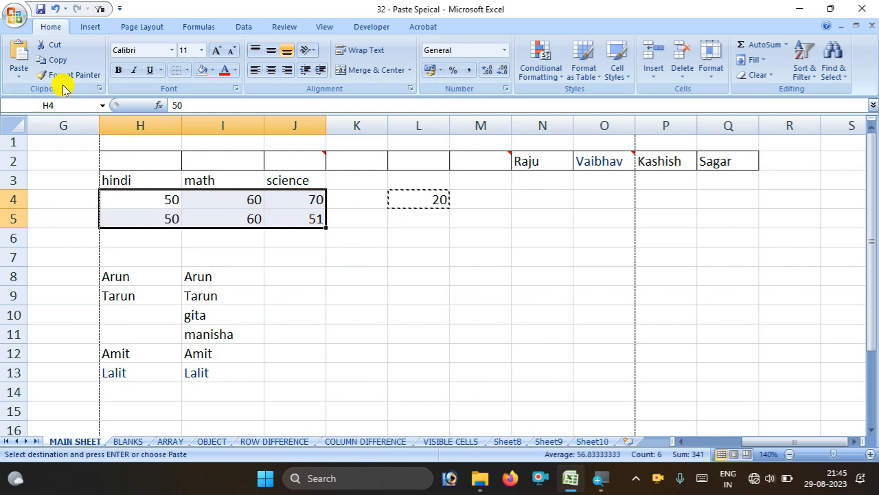
click(17, 74)
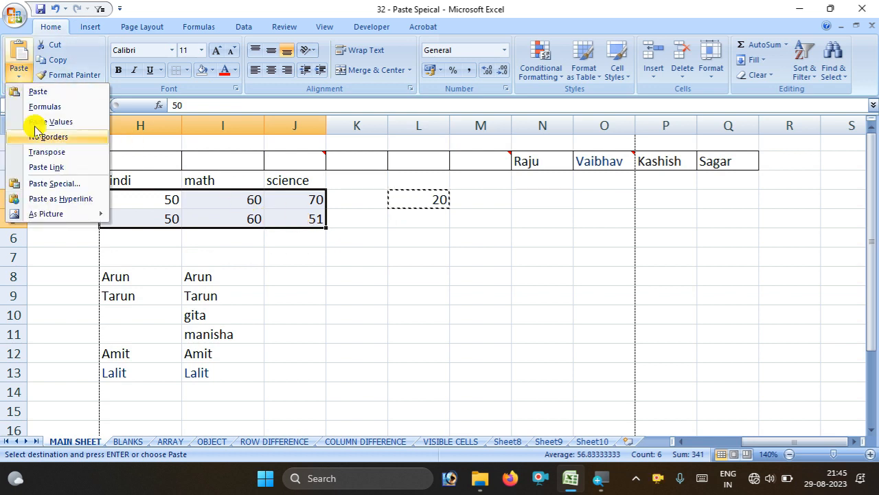
click(52, 184)
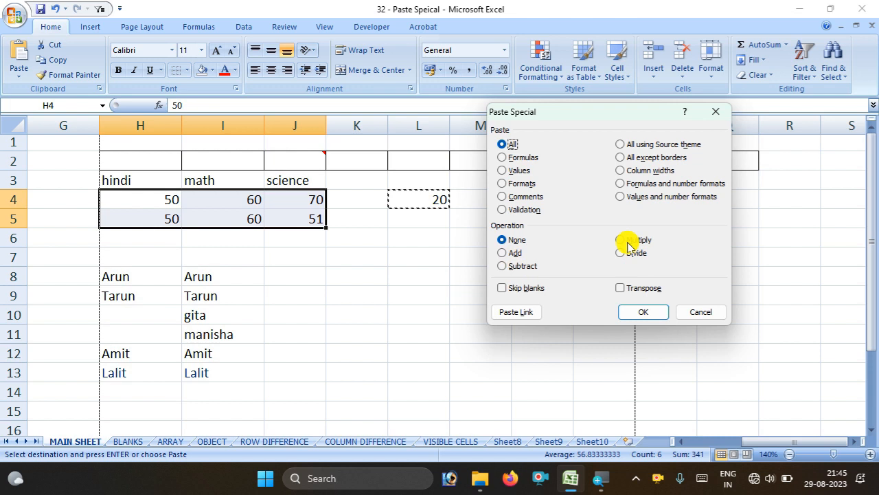
click(502, 253)
click(643, 312)
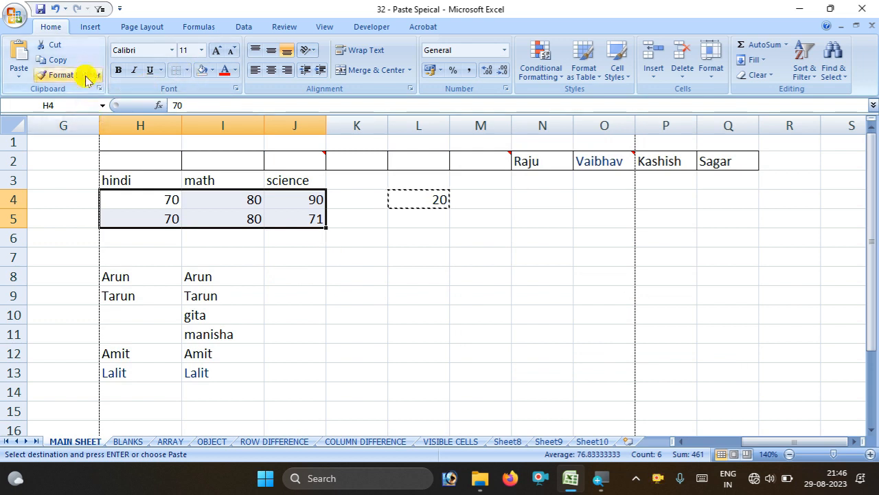
Paste Special with Subtract to take 20 back off H4:J5
click(18, 72)
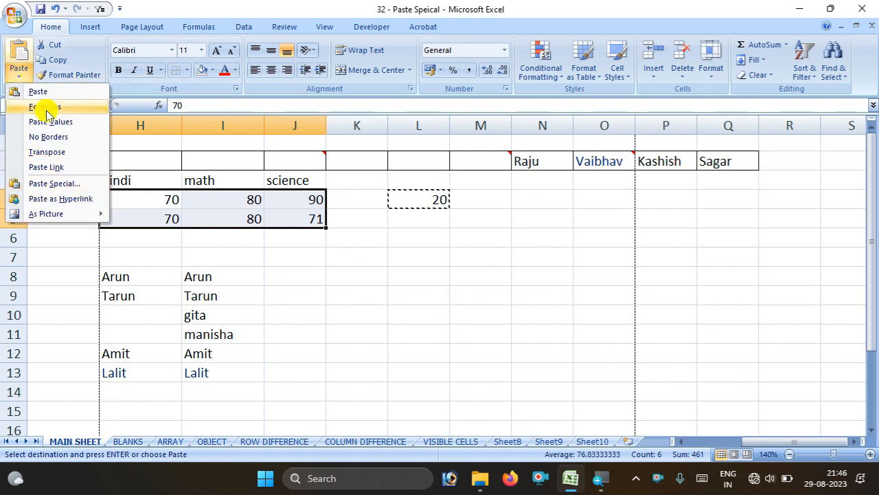
click(69, 184)
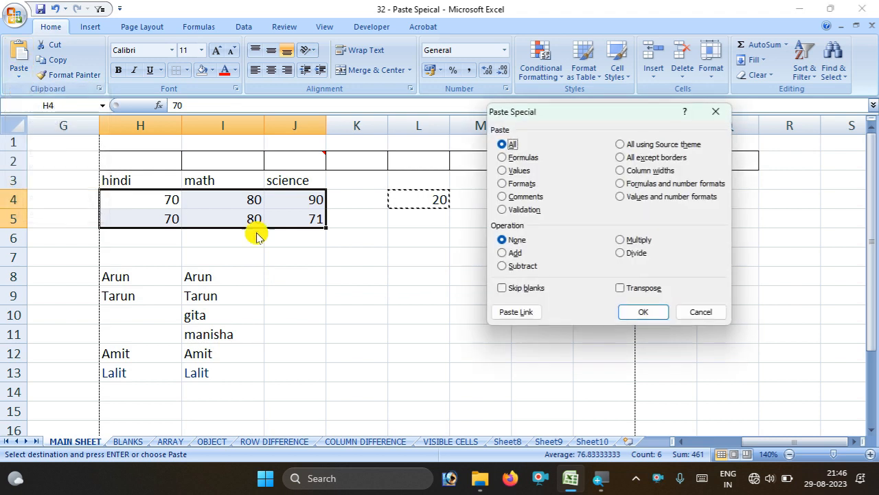
click(509, 267)
click(628, 305)
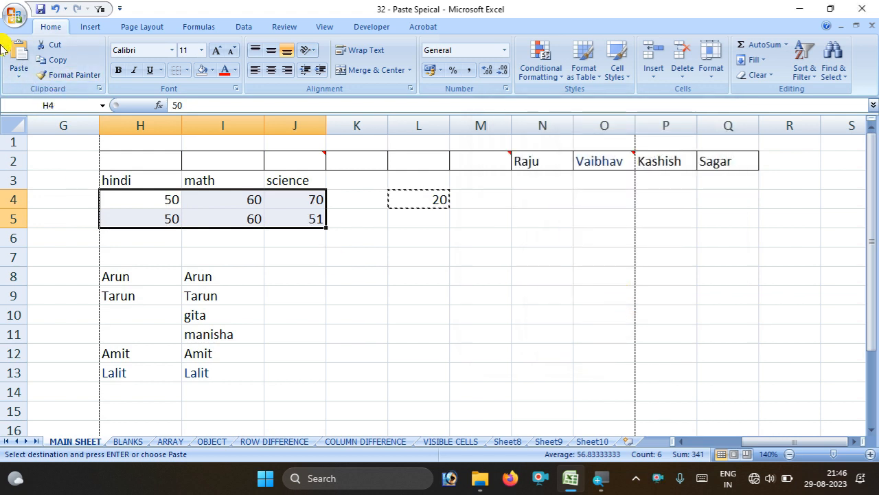
click(9, 66)
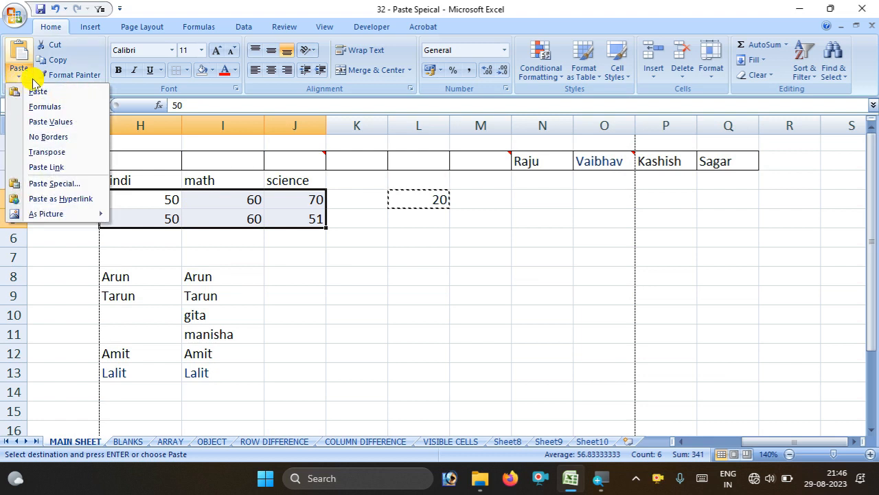
Copy the names block H6:I12
click(241, 278)
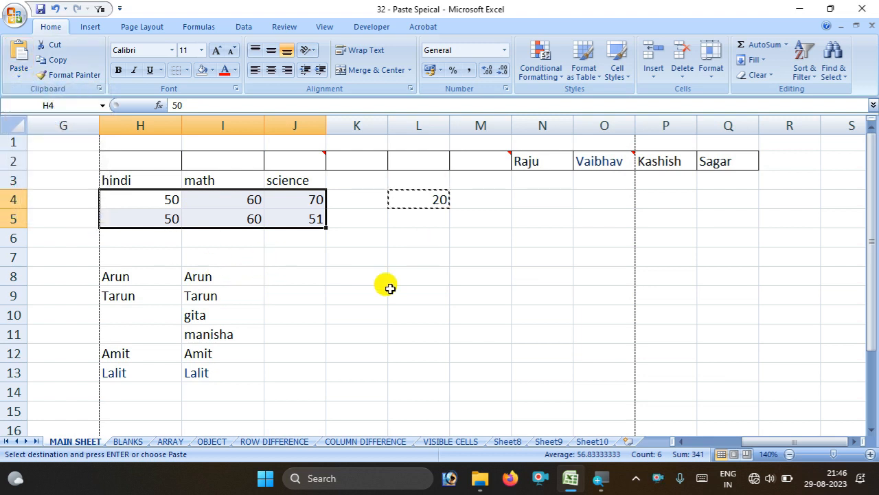
drag(149, 245, 232, 345)
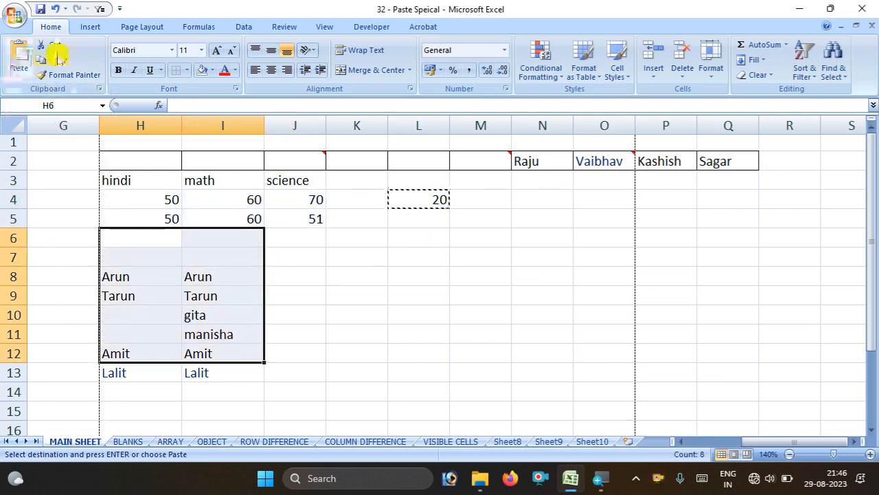
click(59, 58)
click(19, 69)
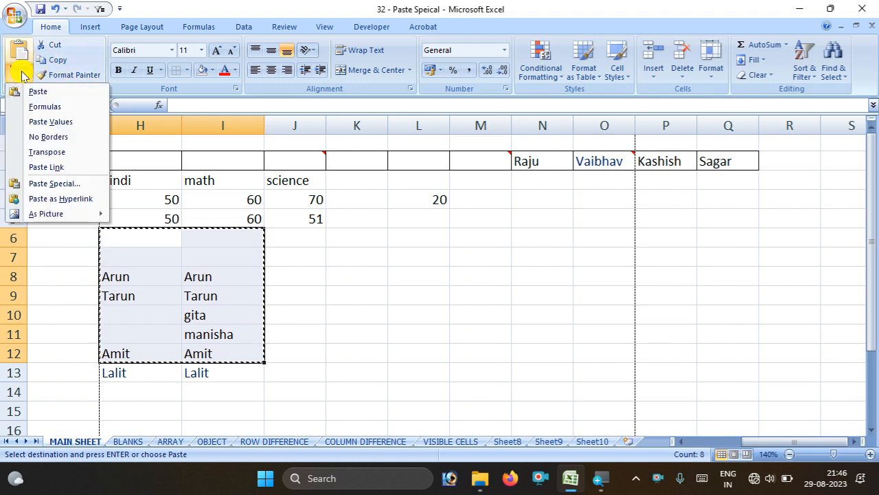
click(351, 237)
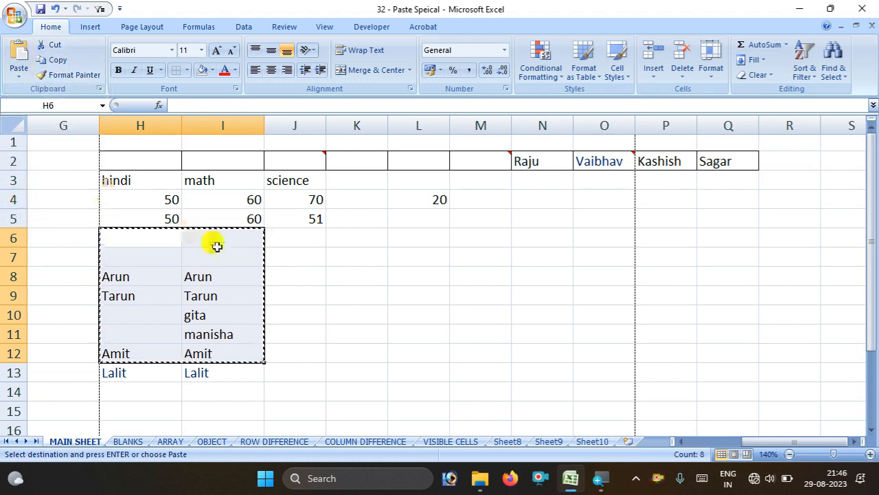
Paste the copied names block as a picture at K6
click(361, 235)
click(19, 69)
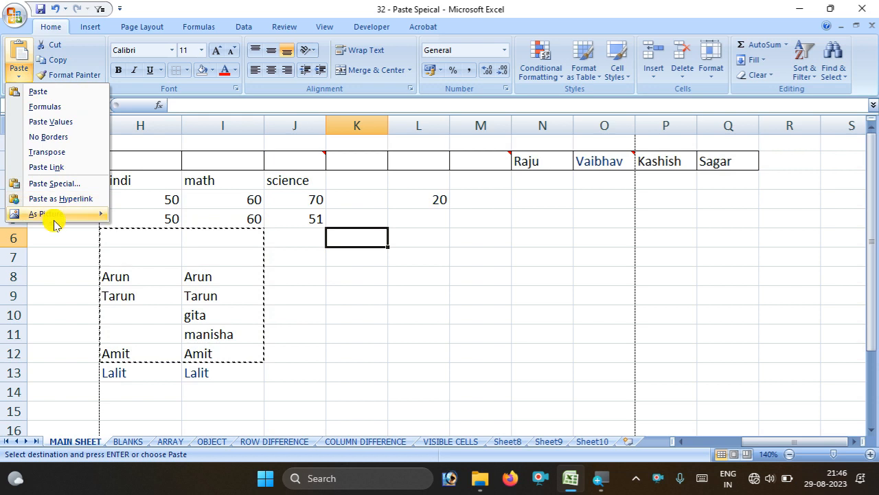
mouse_move(63, 215)
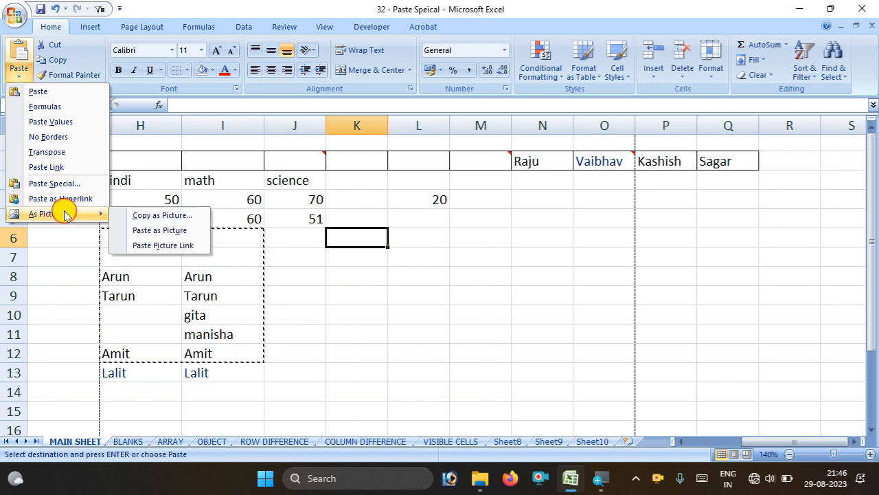
click(177, 230)
Move the picture beside the names near columns K–L, then select the practice range H2:Q23
drag(376, 265, 571, 254)
drag(512, 259, 442, 286)
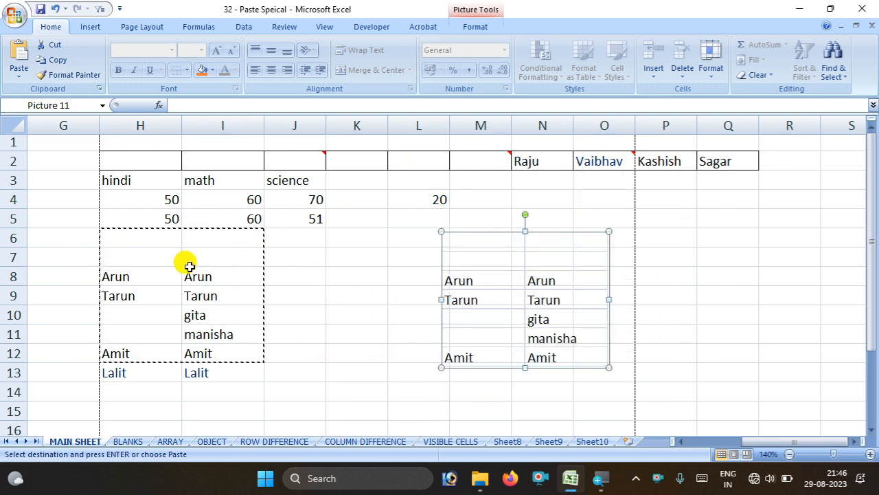
drag(546, 295, 440, 298)
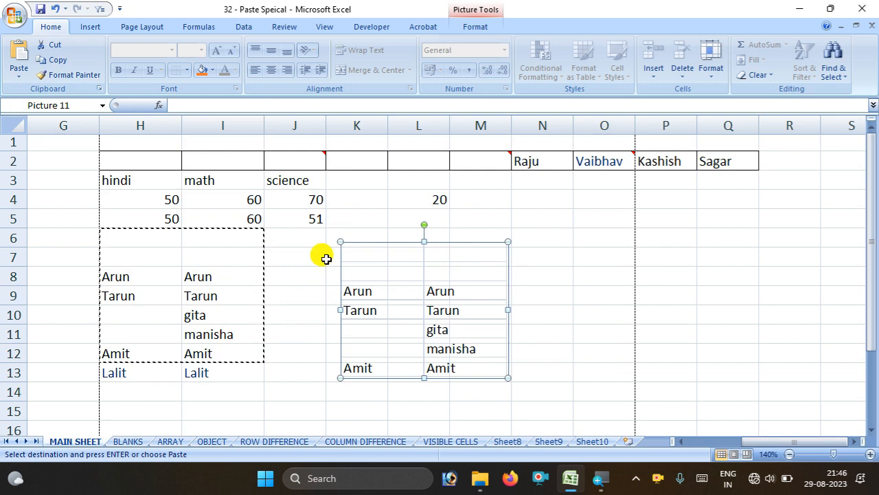
drag(127, 157, 756, 299)
Clear all contents and formatting from H2:Q23
click(765, 79)
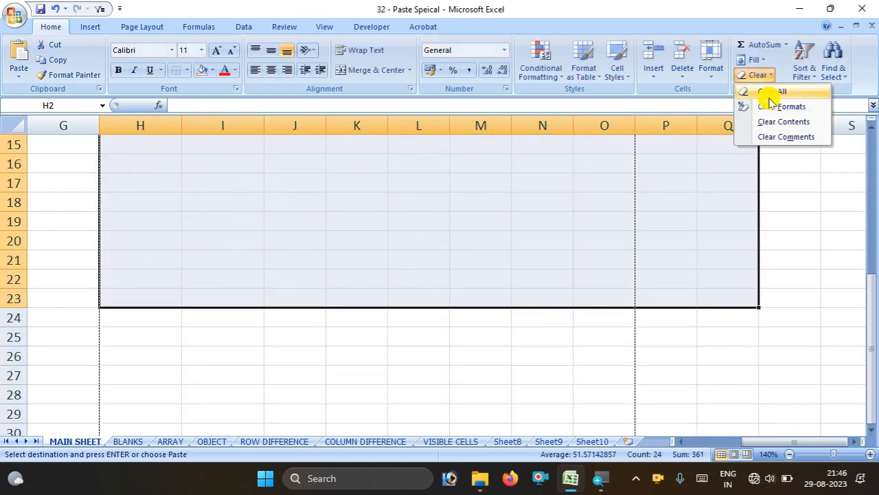
click(767, 88)
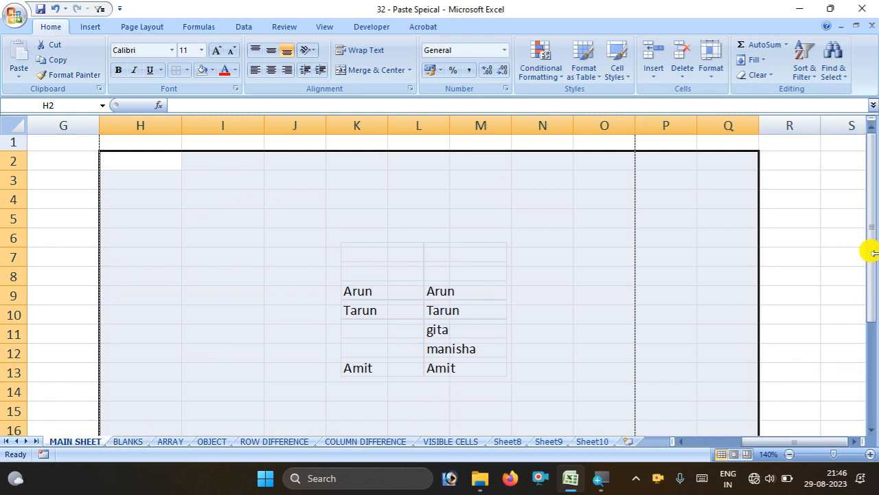
click(760, 75)
click(763, 93)
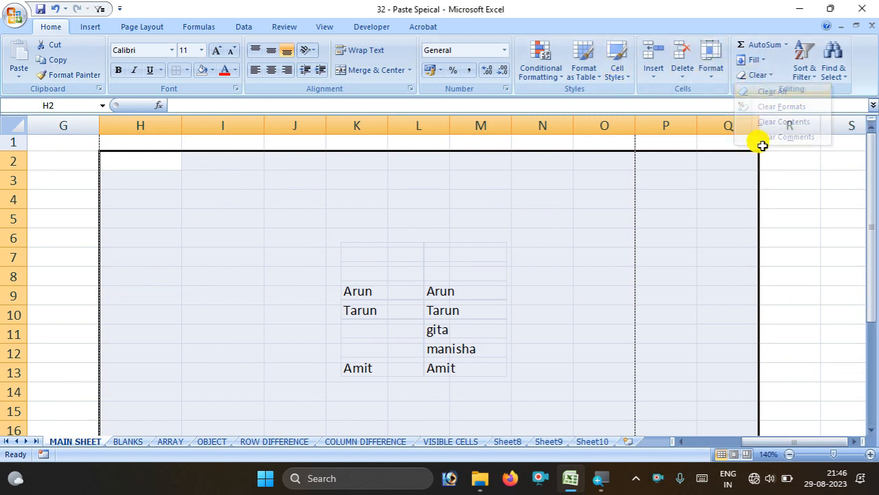
click(595, 291)
Cut the pasted names picture off the sheet and scroll back to the salary table
click(410, 289)
right_click(412, 288)
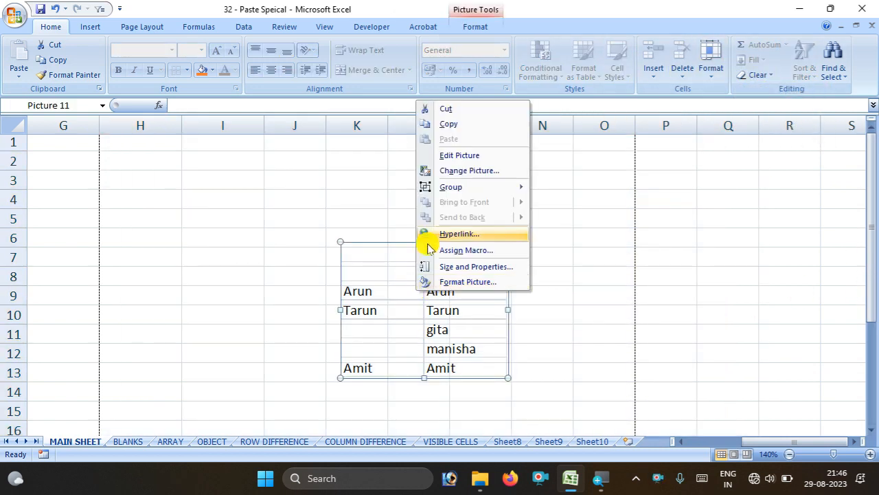
click(439, 108)
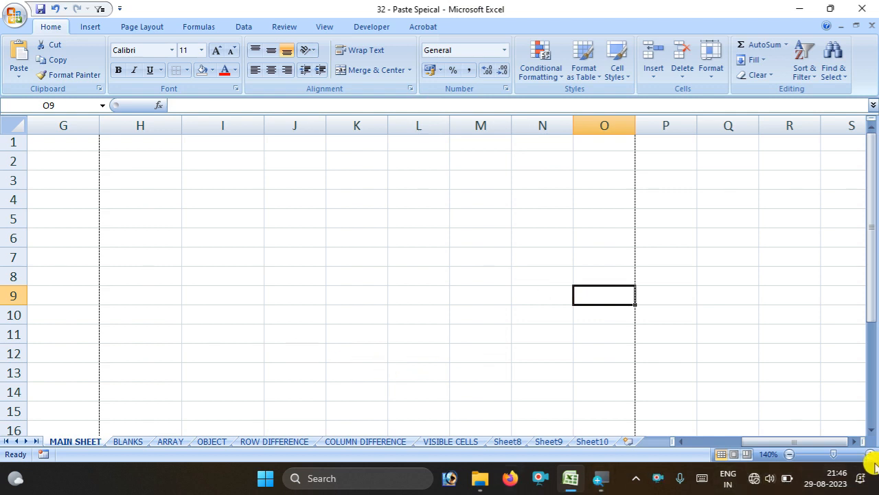
drag(803, 441, 753, 441)
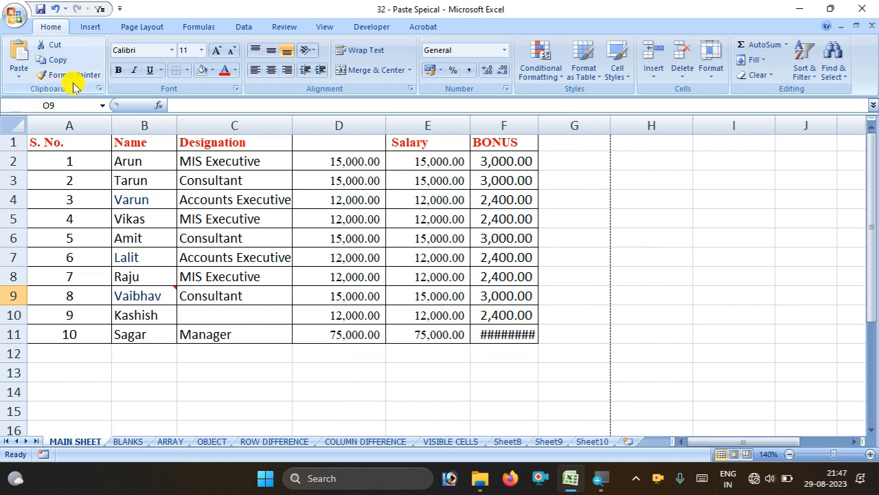
Fill the S. No. header cell A1 yellow
click(69, 146)
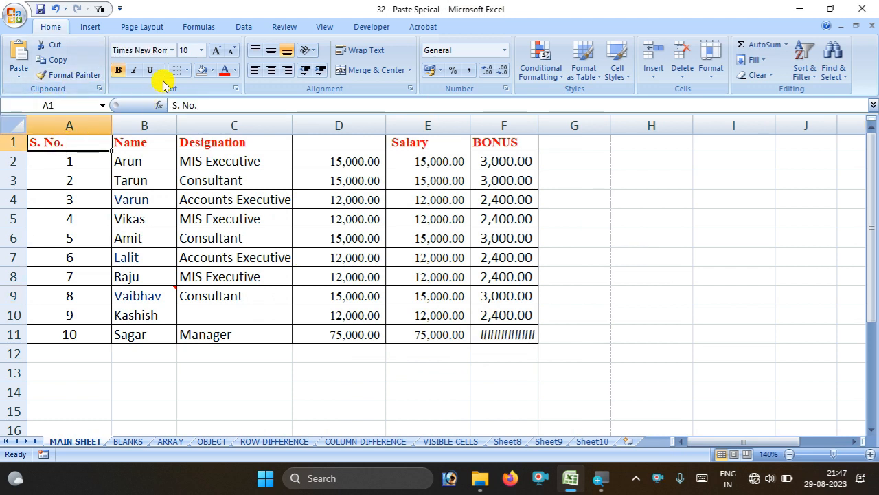
click(212, 70)
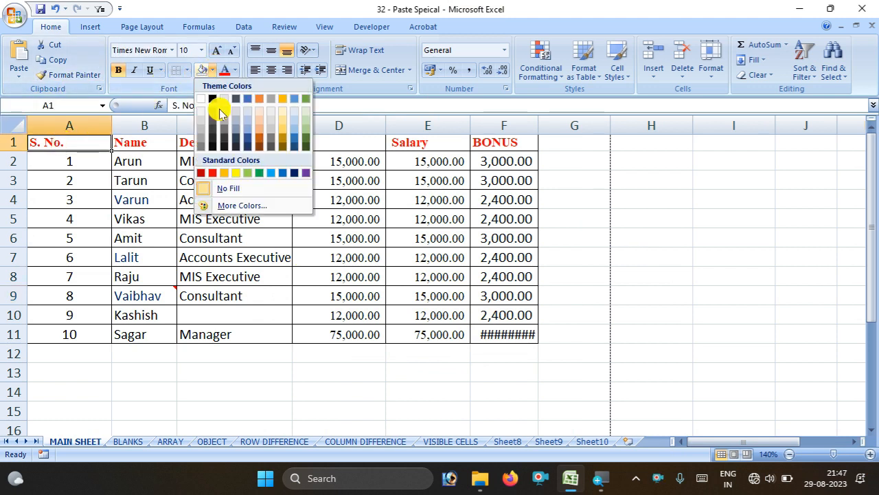
click(236, 173)
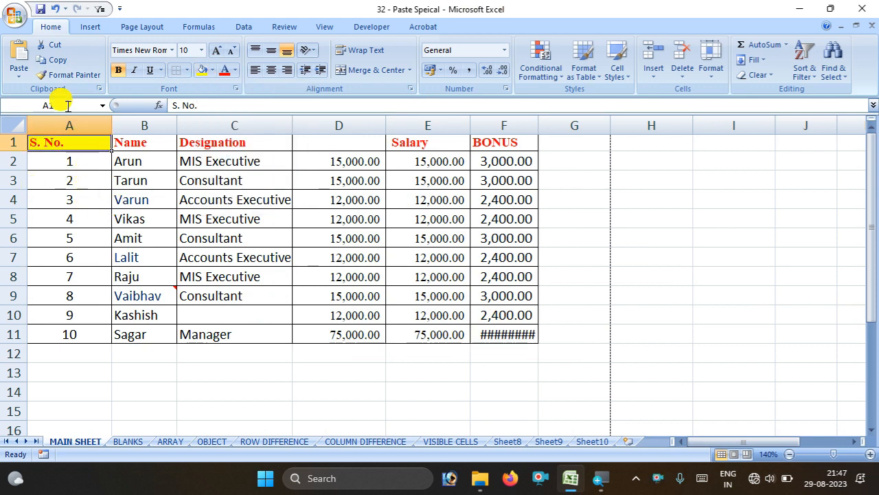
Format-paint A1's yellow onto the Designation, Name, Salary and BONUS headers, then undo it
click(68, 74)
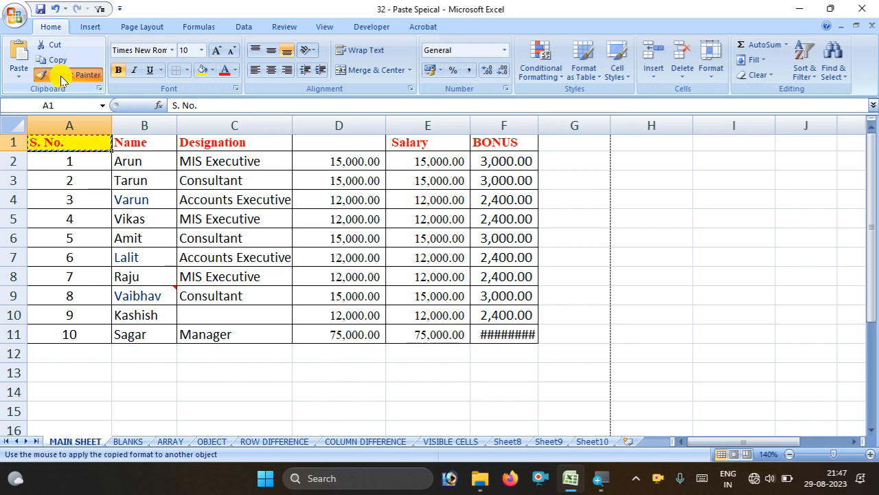
click(196, 142)
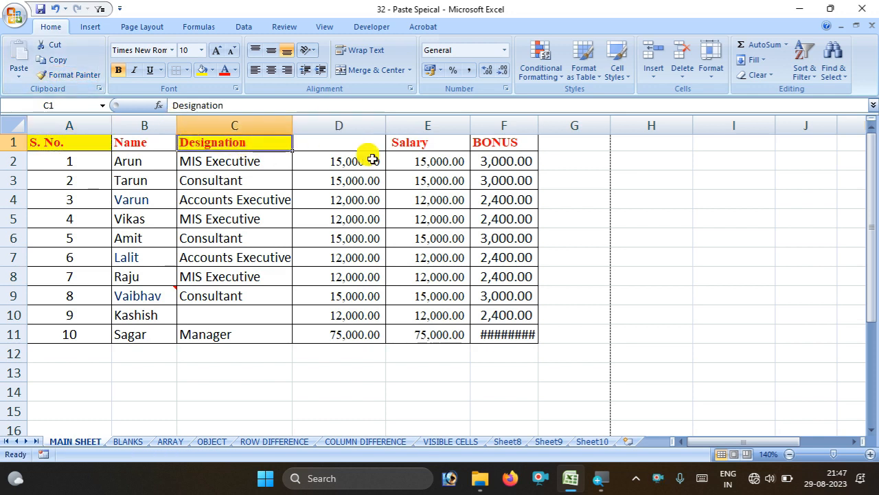
click(65, 142)
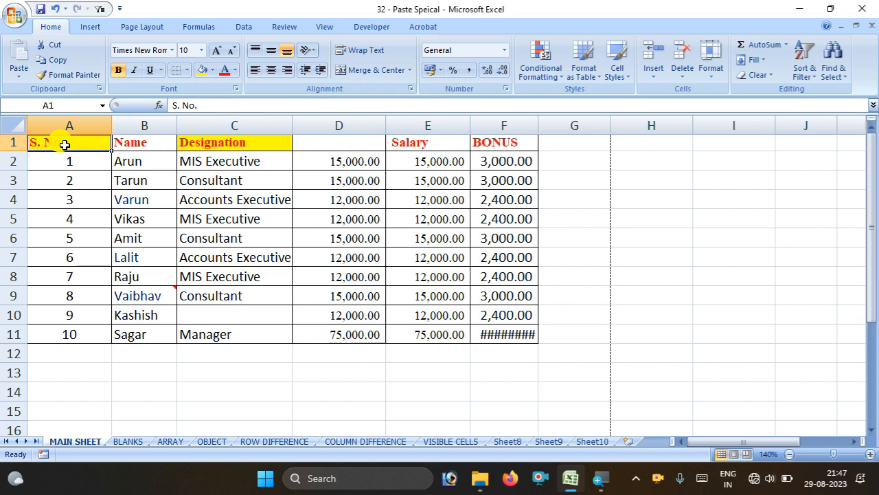
click(71, 74)
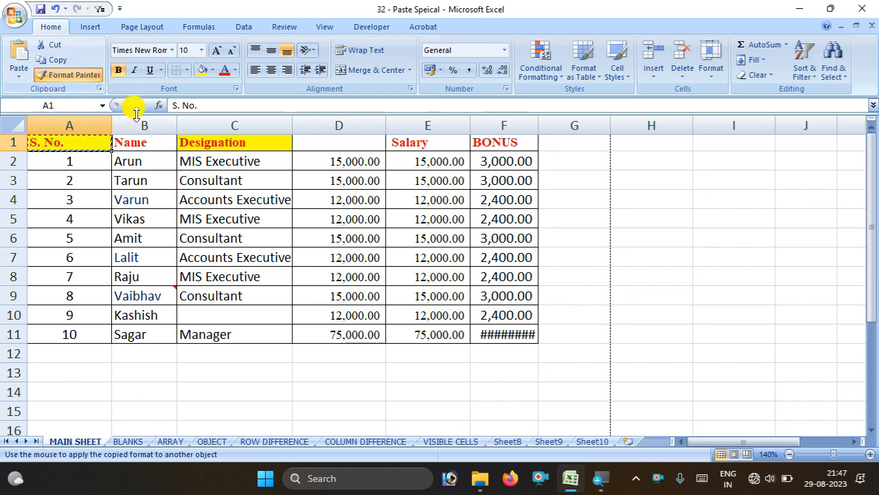
click(134, 143)
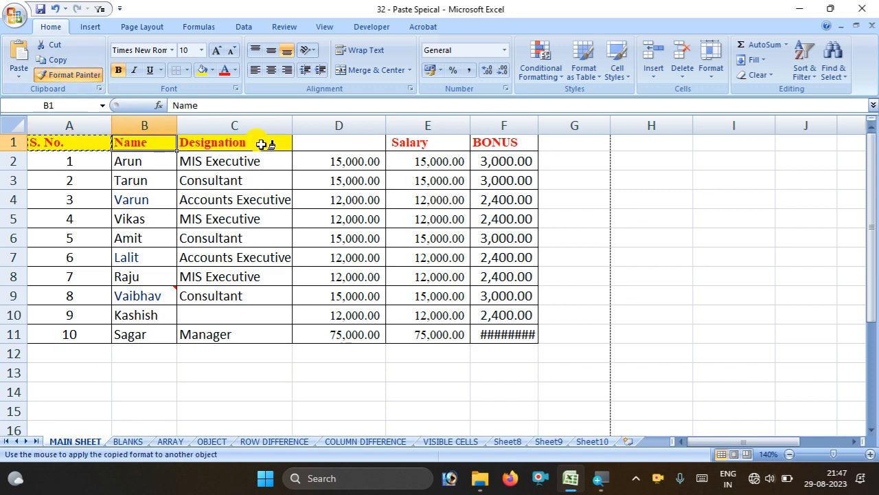
click(406, 142)
click(490, 141)
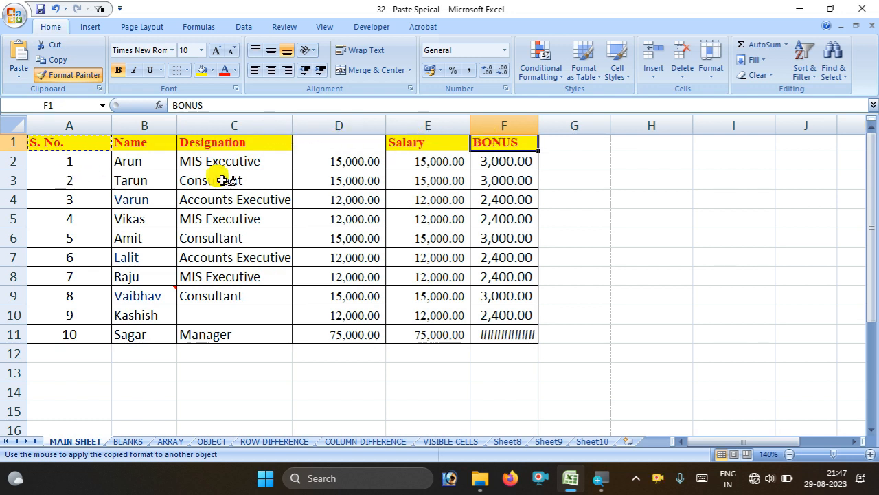
key(ctrl+z)
key(ctrl+z)
key(ctrl+z)
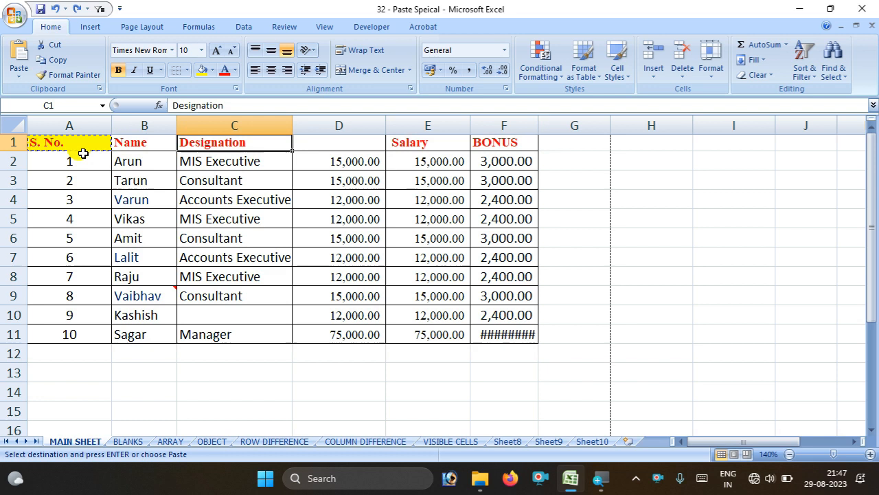
Delete the unlabelled duplicate salary column D
click(334, 143)
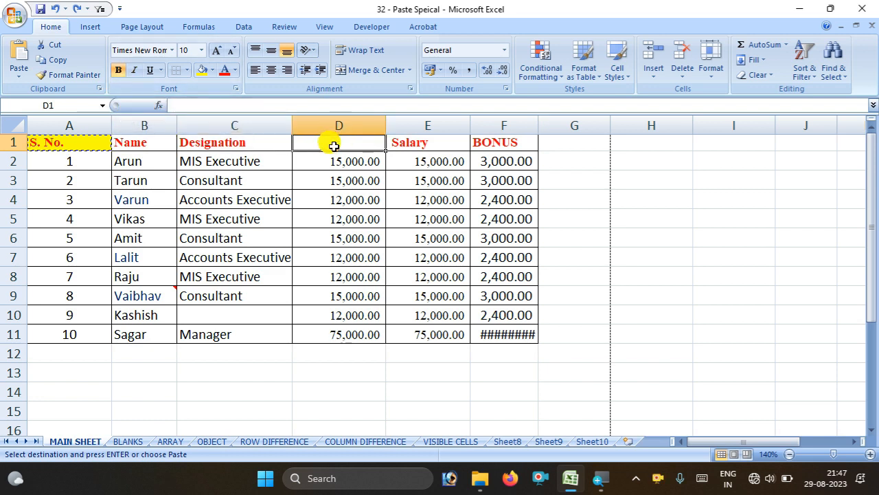
click(341, 125)
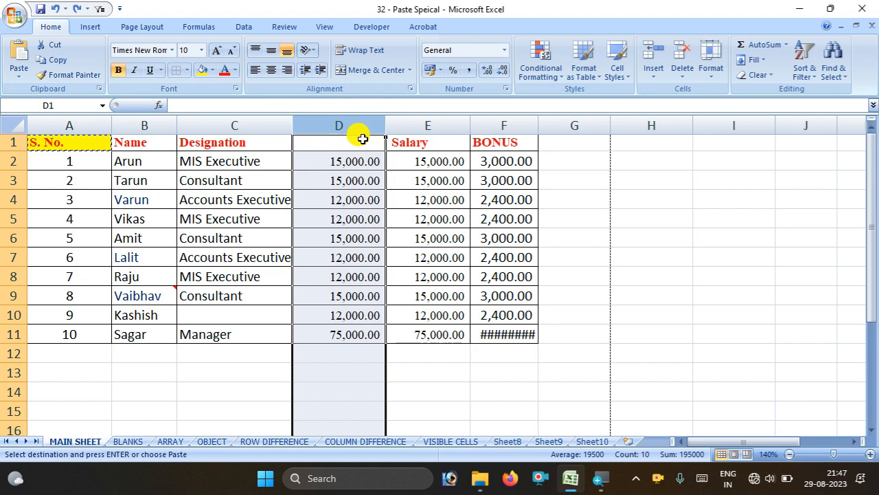
key(ctrl+minus)
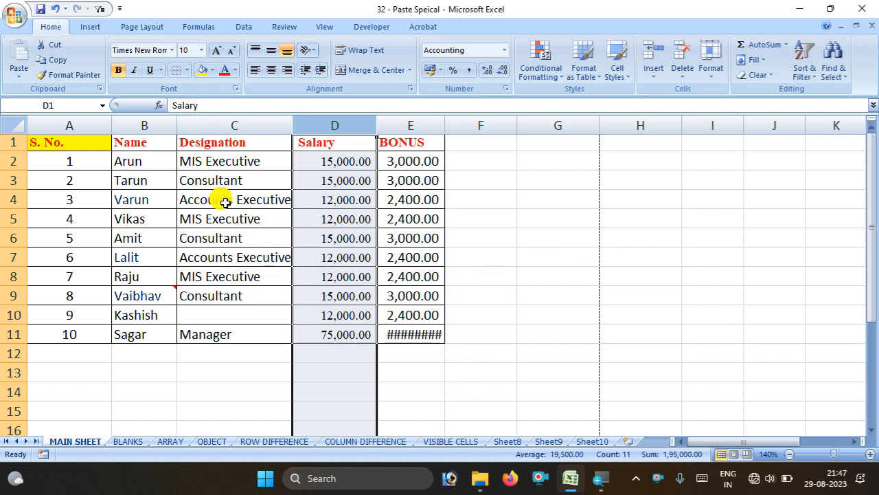
click(534, 255)
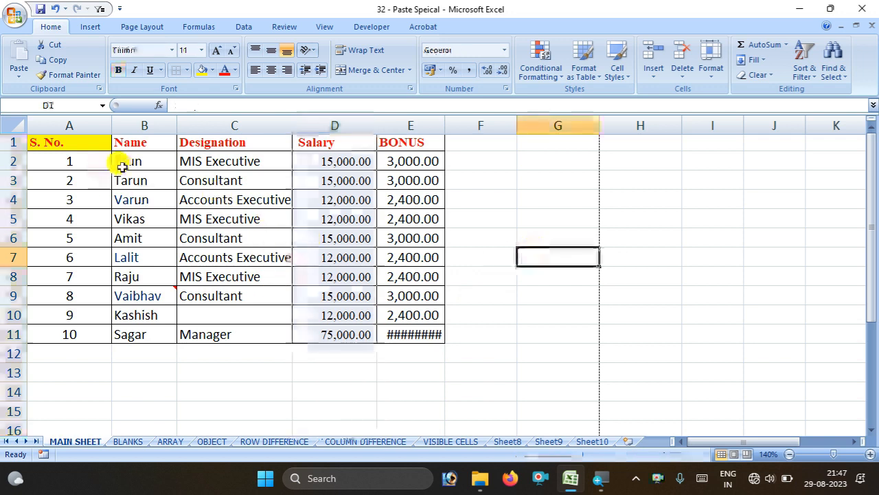
Paint A1's yellow header format across B1:E1 and show the Clipboard pane
click(81, 144)
click(69, 74)
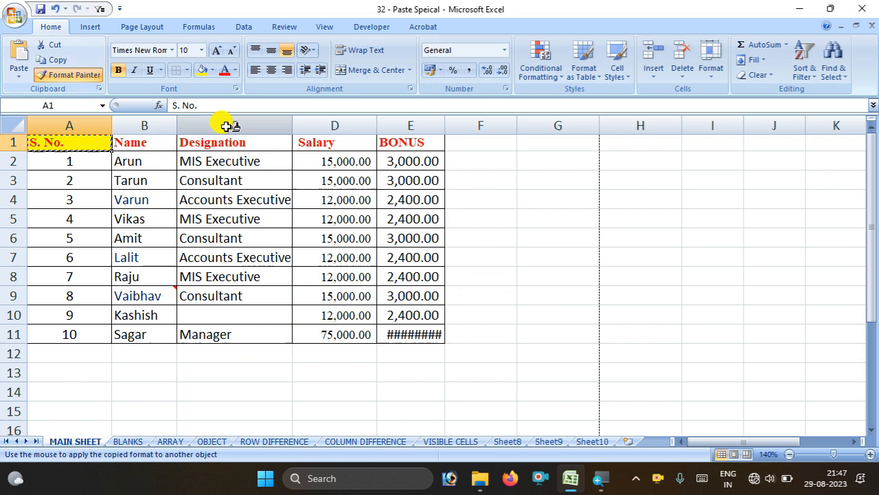
drag(130, 141, 393, 135)
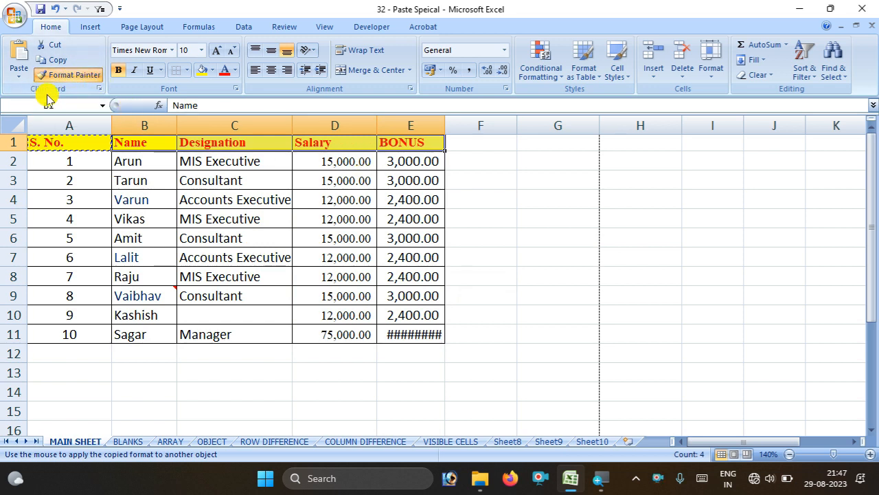
click(103, 91)
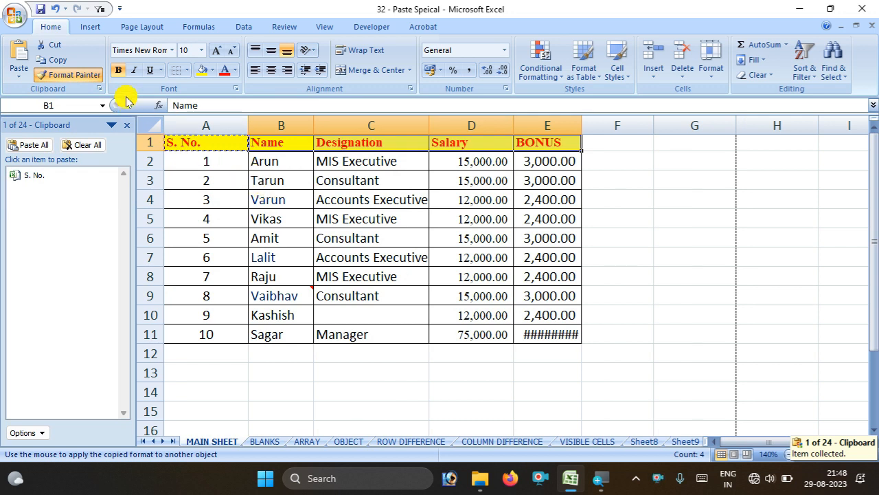
Copy the header row to the Office Clipboard, undoing a stray format paint on row 3
click(55, 59)
click(66, 73)
click(229, 186)
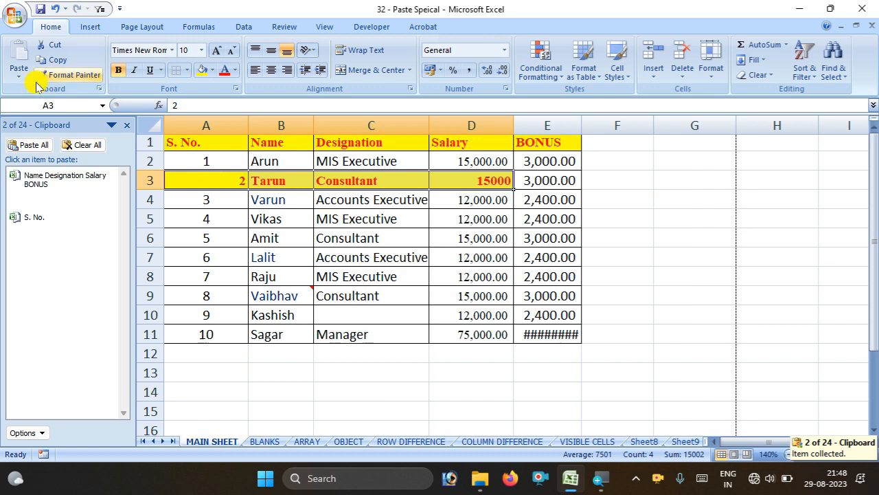
key(ctrl+z)
click(717, 195)
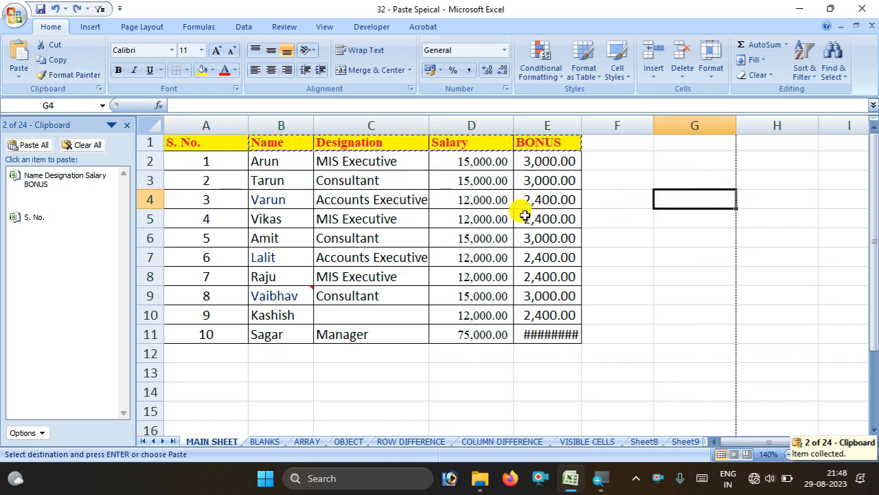
key(Escape)
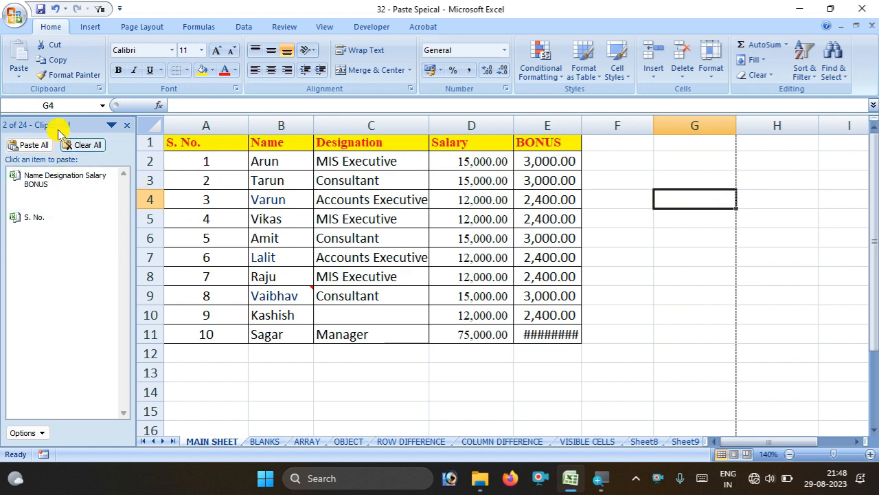
Copy Varun from B4 to the clipboard and fill B6 from the cell above
click(268, 199)
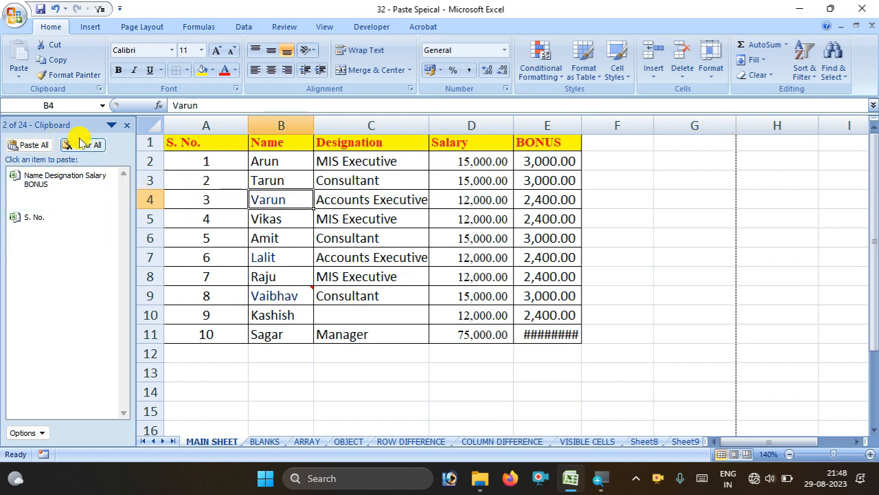
click(52, 63)
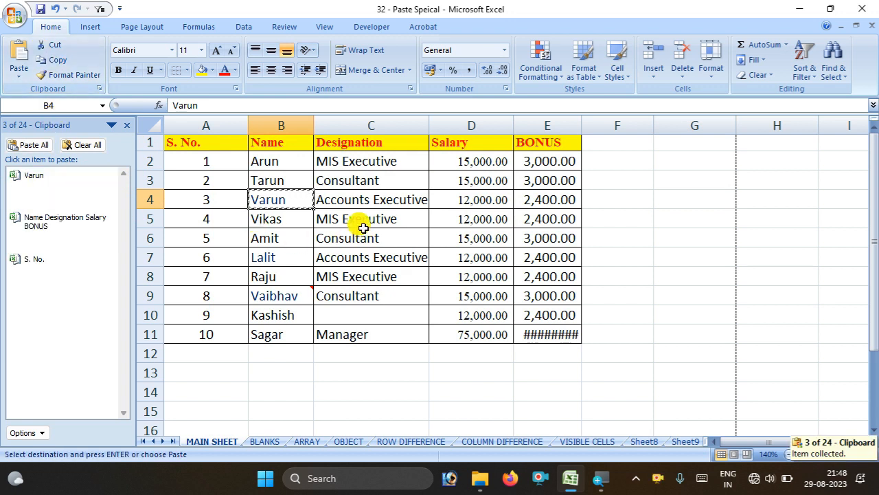
click(281, 242)
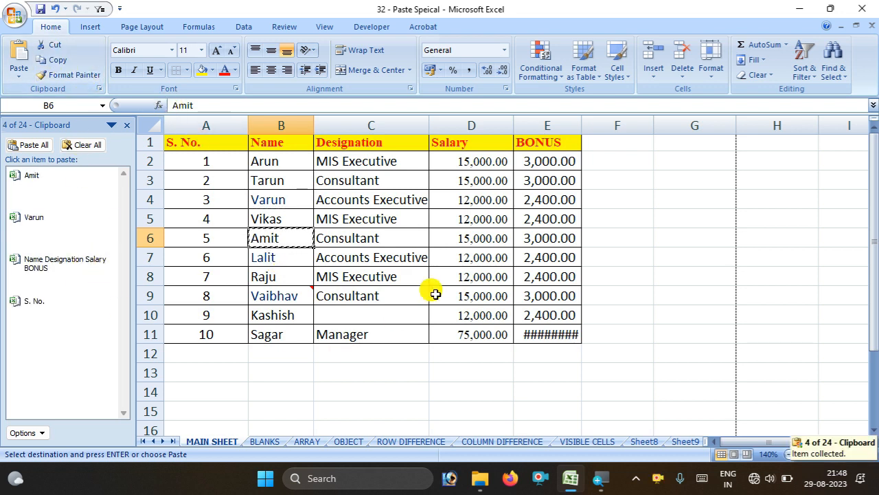
key(ctrl+d)
Paste clipboard items into F5 and F9, Paste All into column F, then undo
click(610, 216)
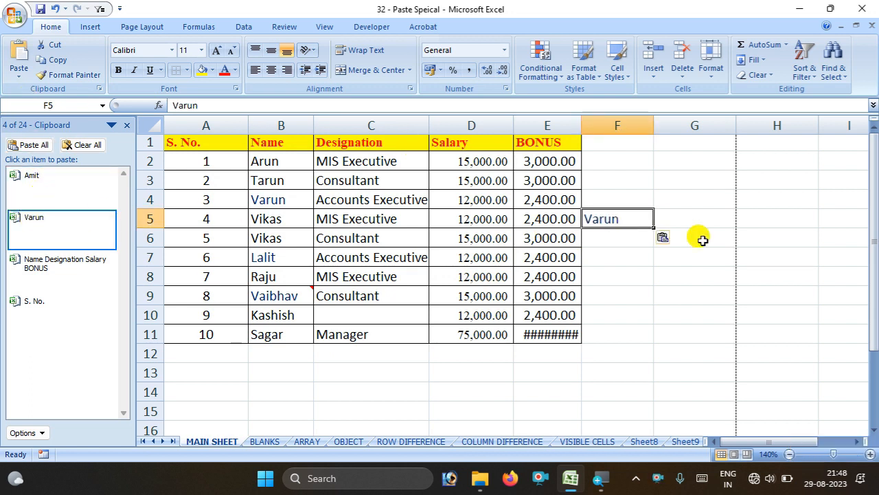
click(621, 301)
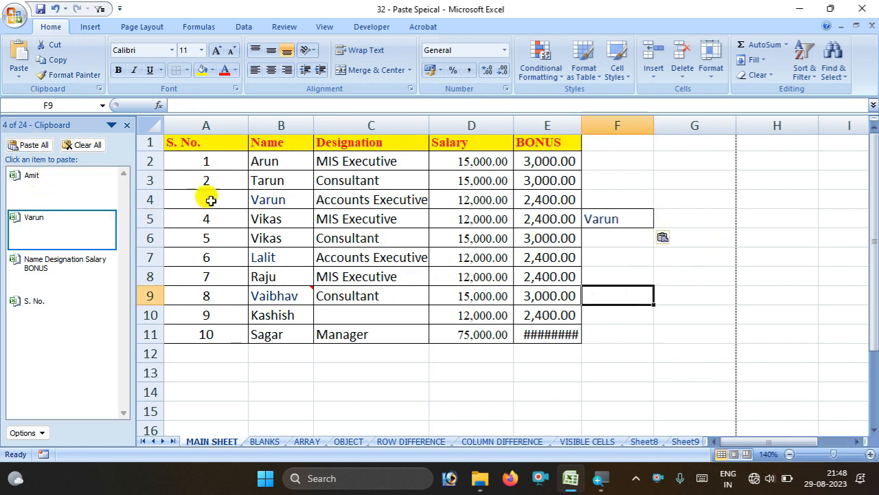
click(33, 178)
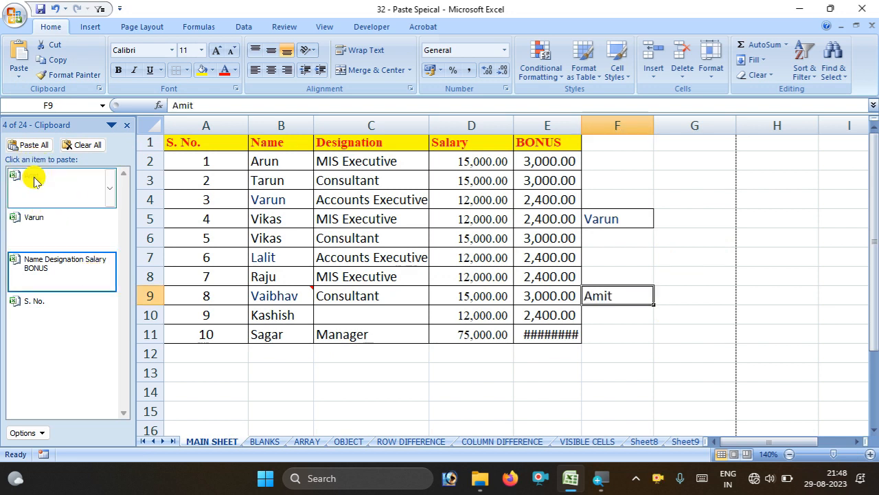
click(20, 149)
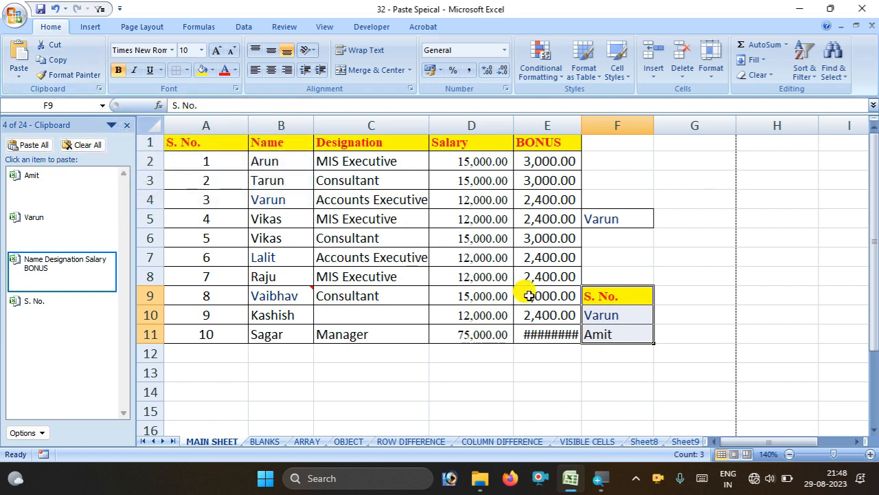
key(ctrl+z)
key(ctrl+z)
key(ctrl+z)
key(ctrl+z)
key(ctrl+z)
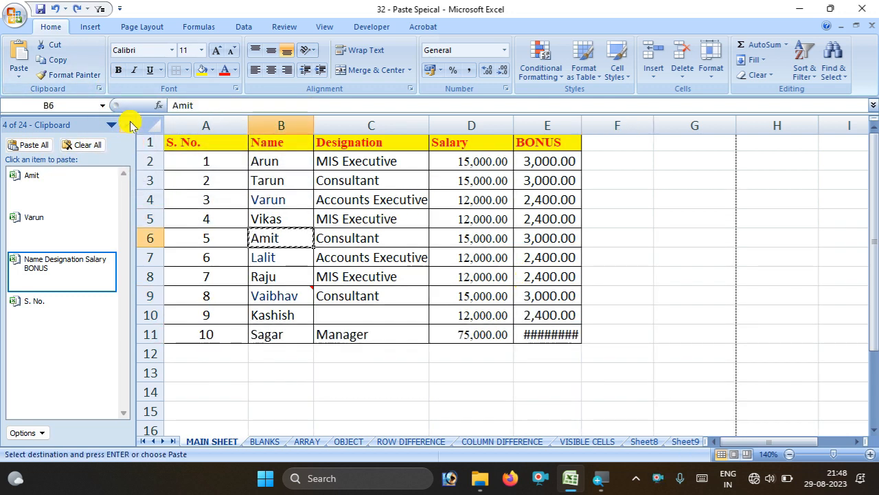
click(126, 125)
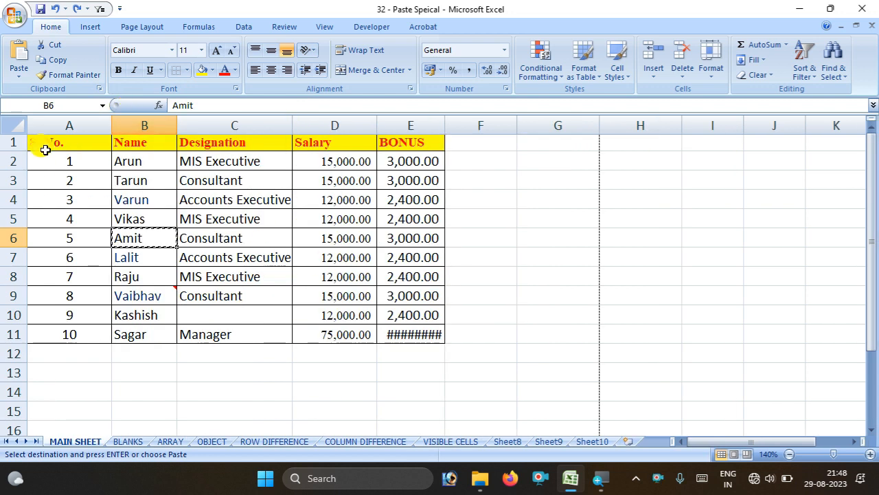
click(172, 50)
scroll(213, 109, down, 20)
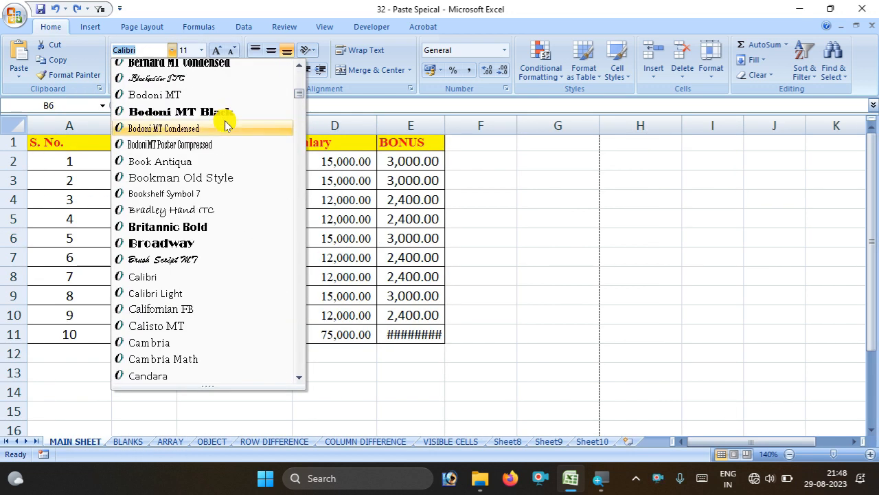
scroll(223, 130, down, 15)
scroll(224, 127, up, 10)
scroll(223, 125, up, 15)
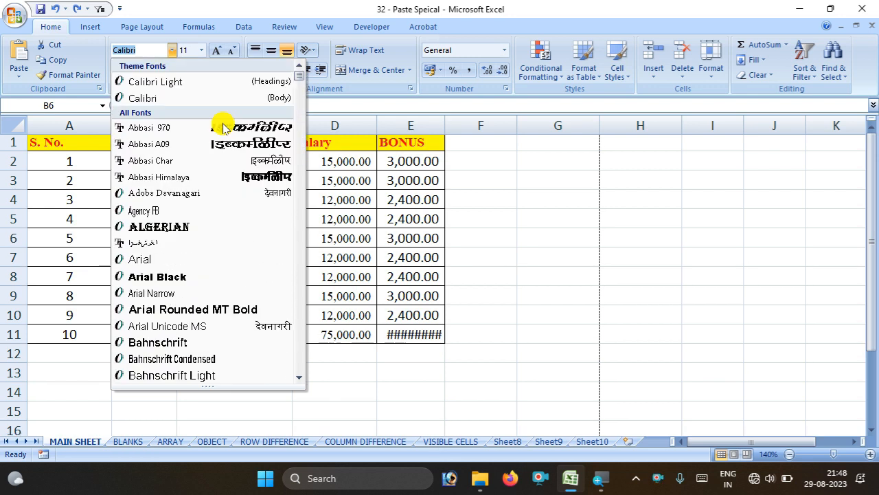
key(Escape)
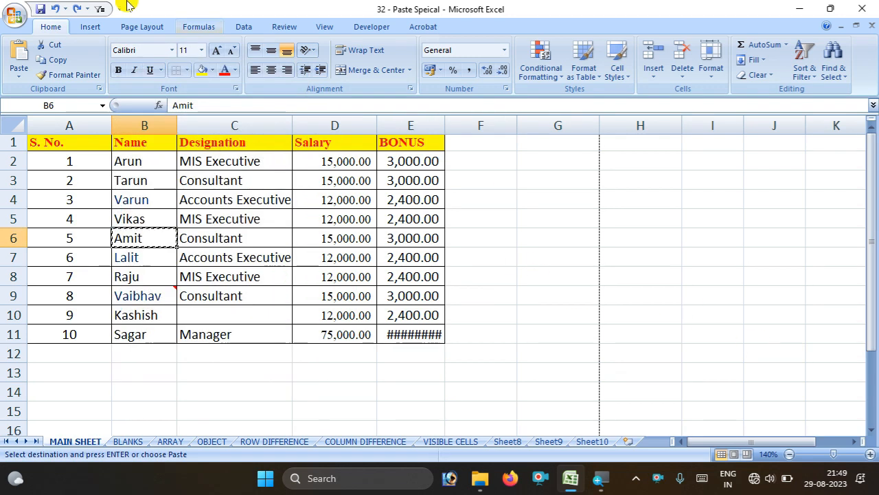
click(201, 50)
click(487, 258)
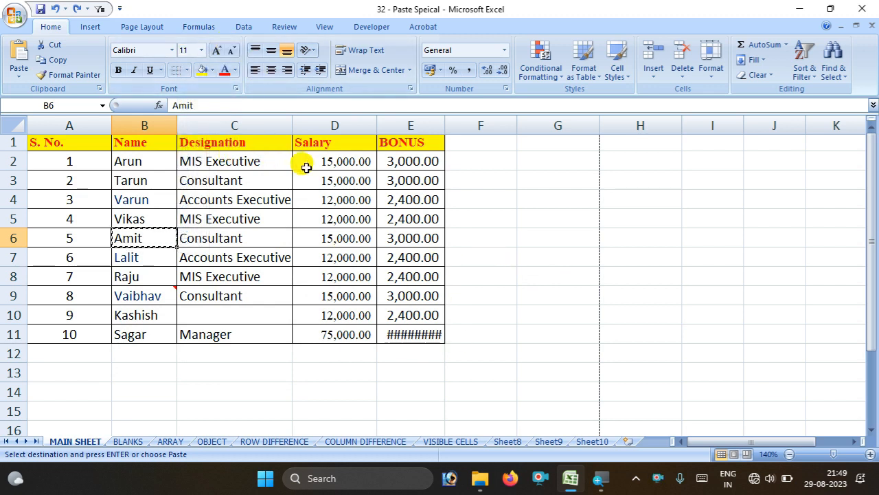
drag(304, 162, 347, 258)
click(214, 51)
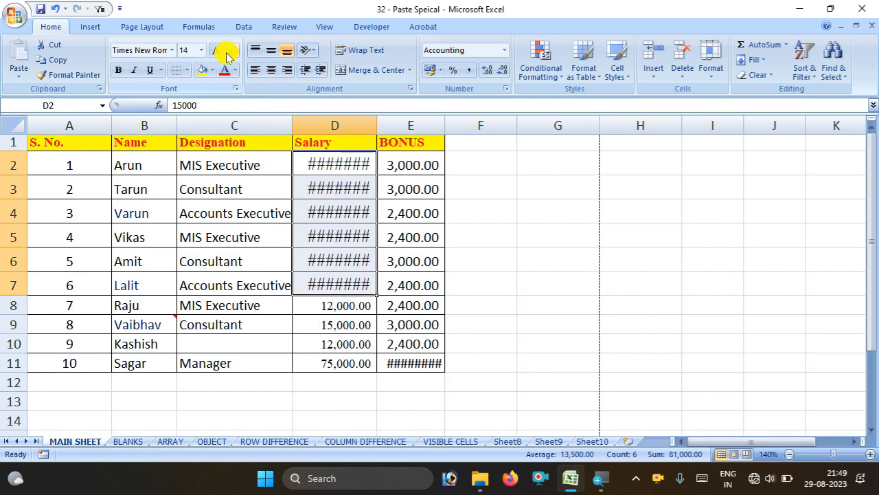
click(231, 50)
click(641, 314)
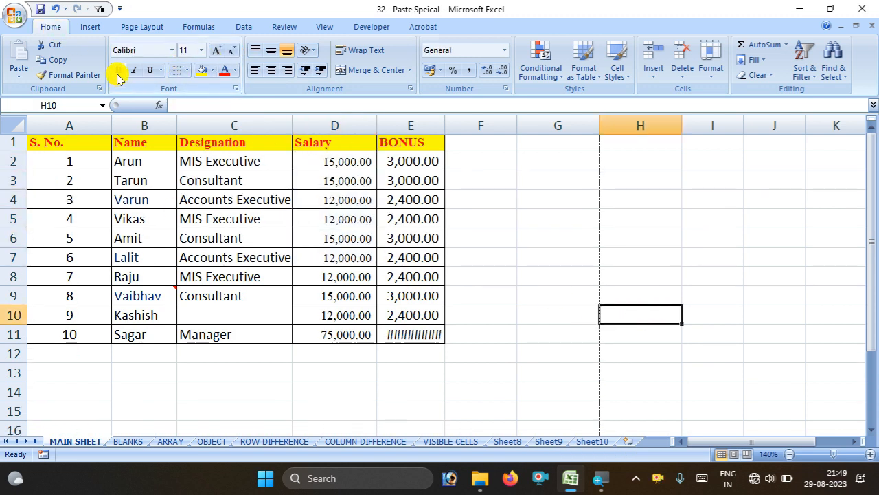
drag(145, 162, 220, 281)
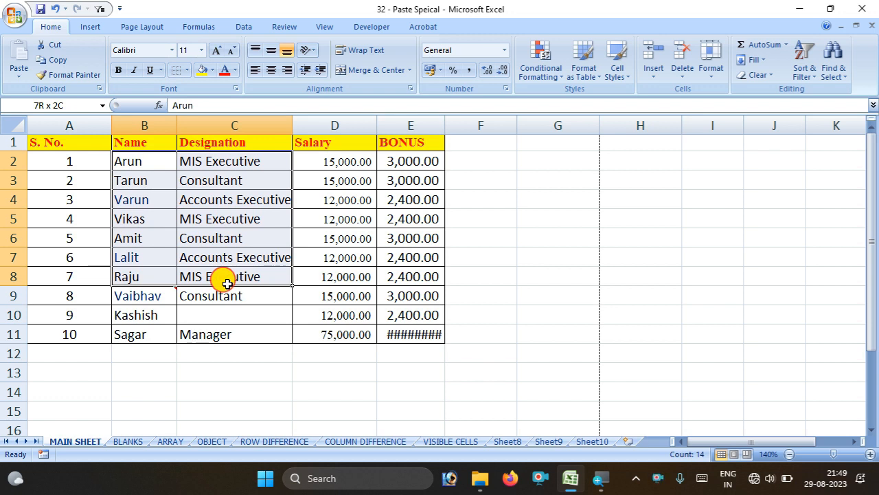
drag(227, 283, 222, 265)
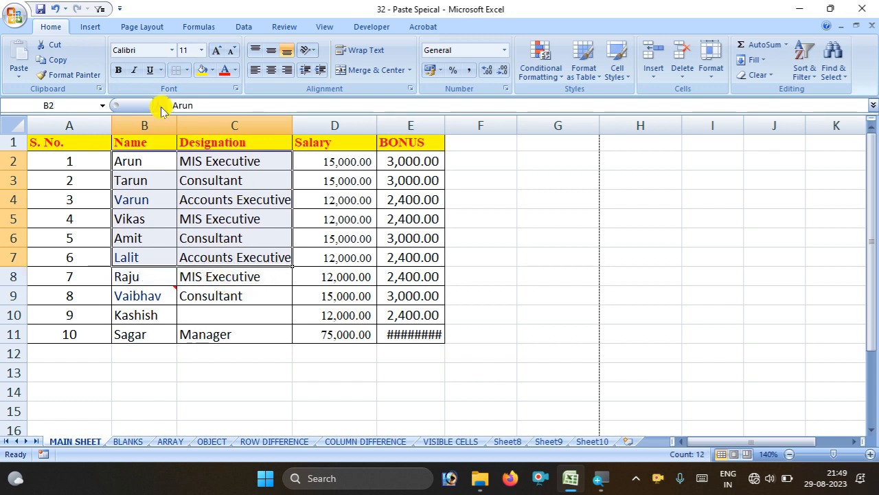
click(136, 71)
click(139, 72)
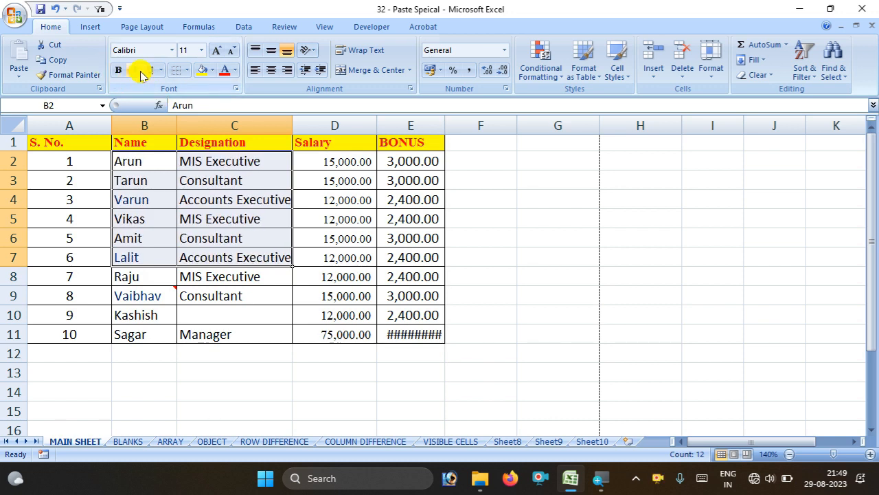
click(160, 70)
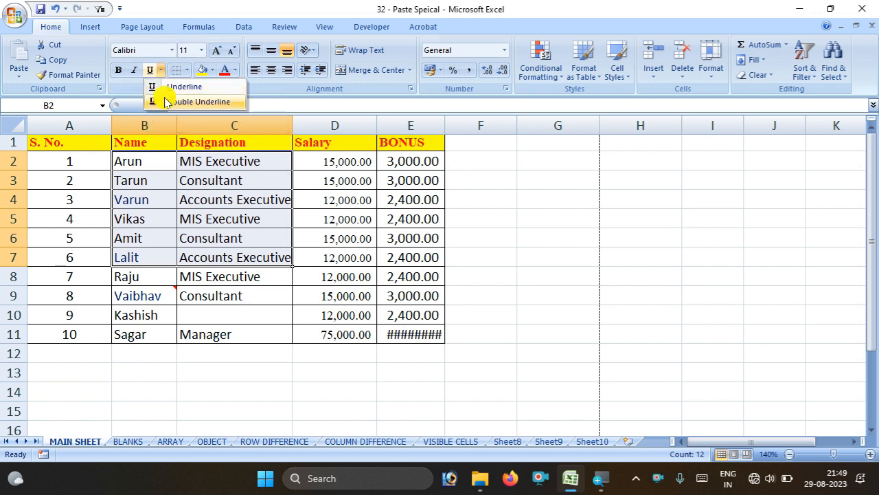
click(223, 197)
click(575, 295)
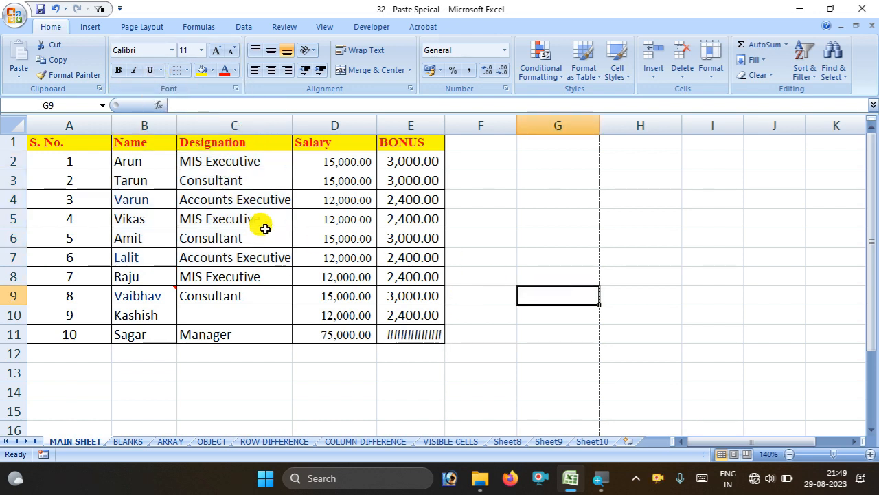
click(869, 452)
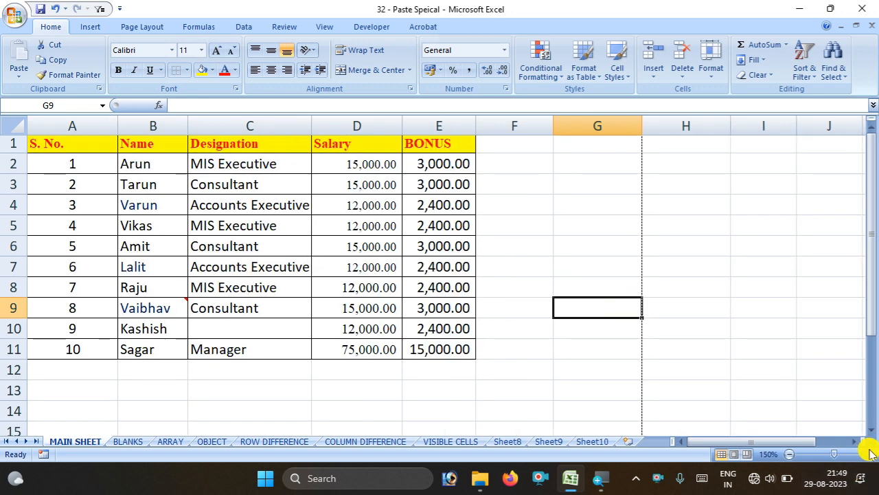
Remove all borders from the table A1:E11 with No Border
click(869, 452)
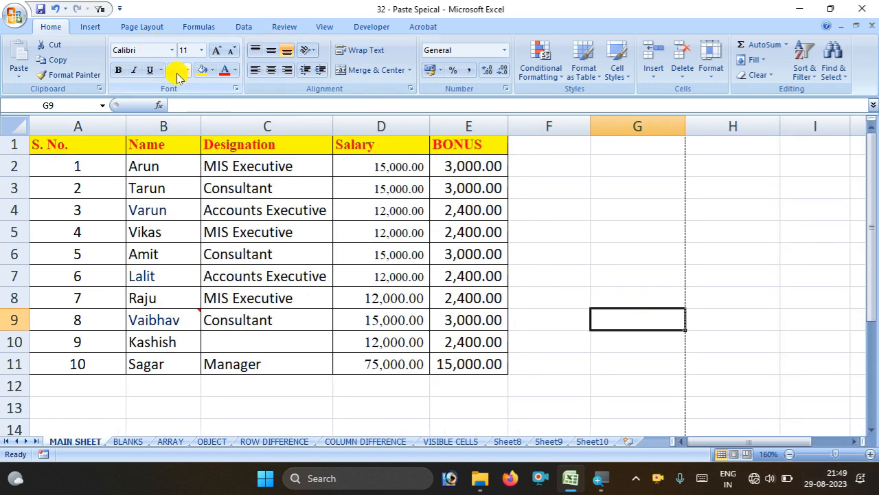
drag(47, 140, 457, 357)
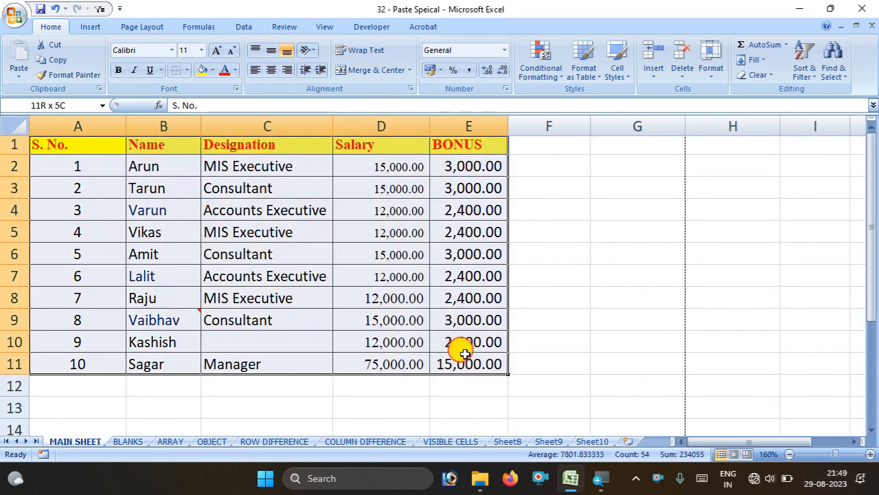
click(185, 73)
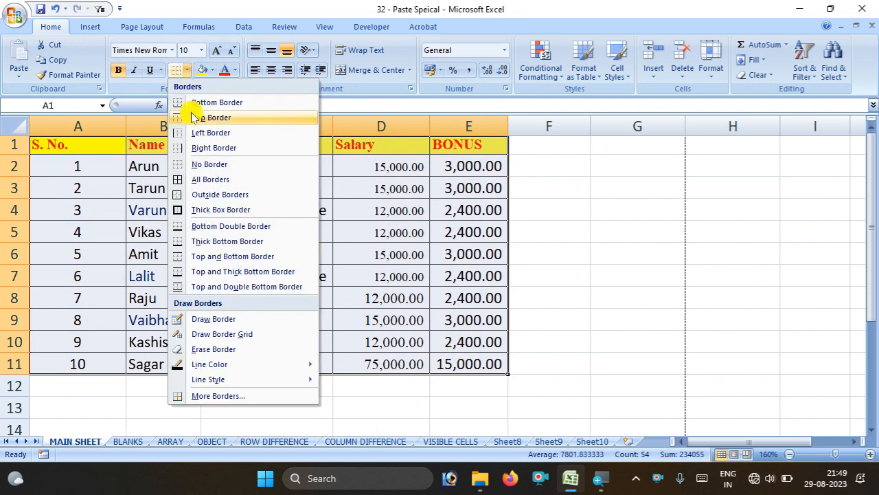
click(202, 163)
click(670, 278)
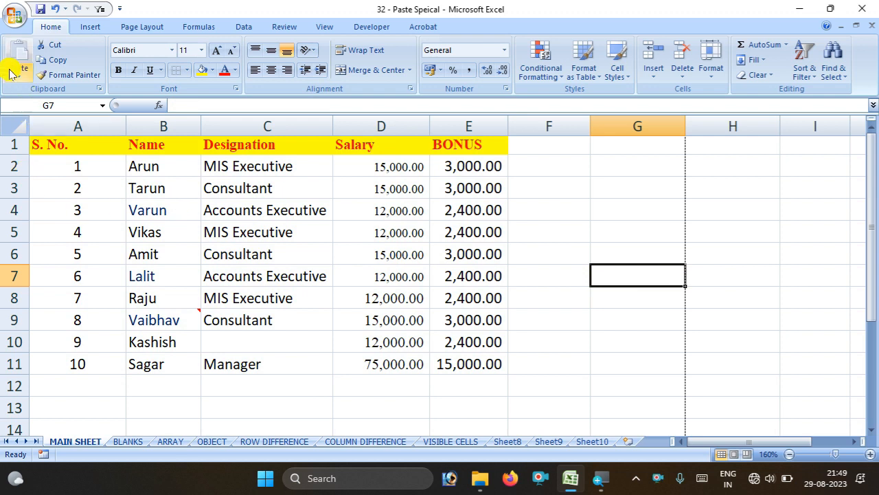
Check the borderless table in Print Preview, then reselect A1:E11
click(12, 16)
mouse_move(65, 172)
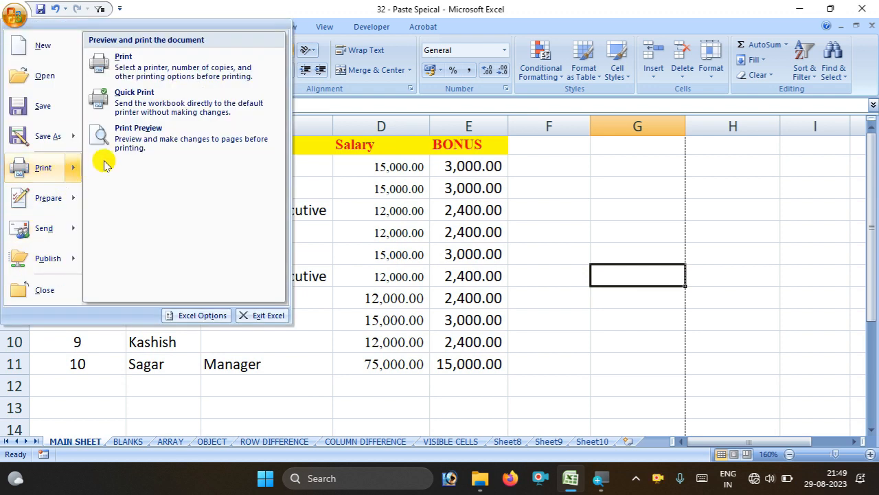
click(167, 125)
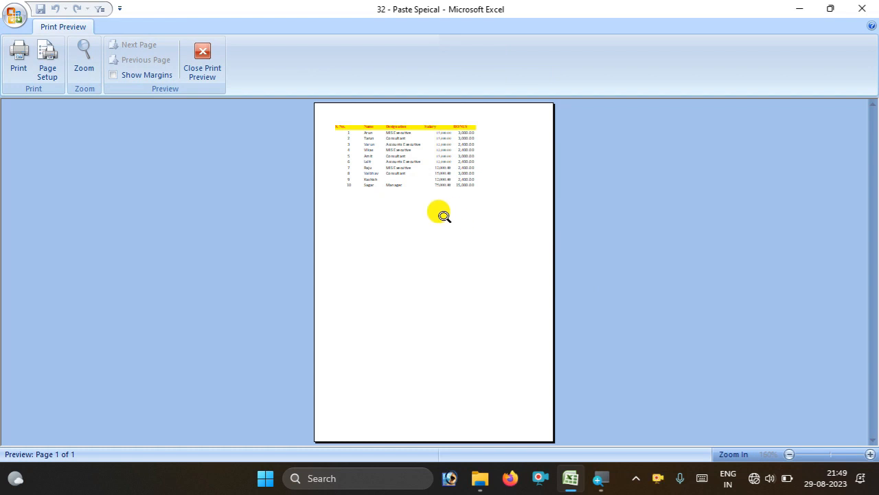
click(198, 64)
drag(48, 143, 451, 355)
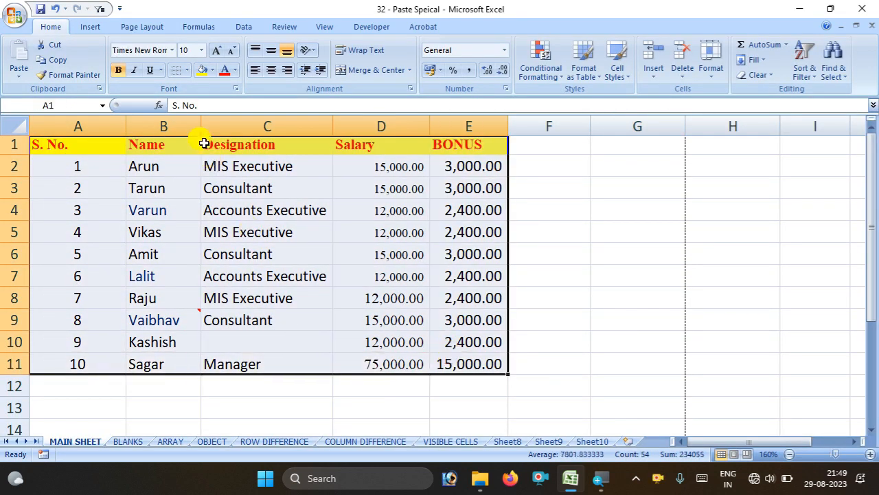
Apply All Borders to A1:E11, check it in Print Preview, and reselect the table
click(187, 70)
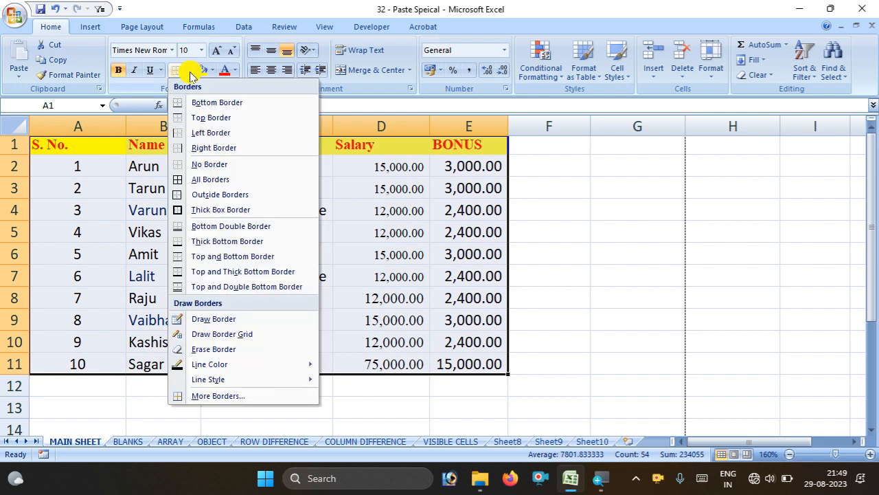
click(220, 179)
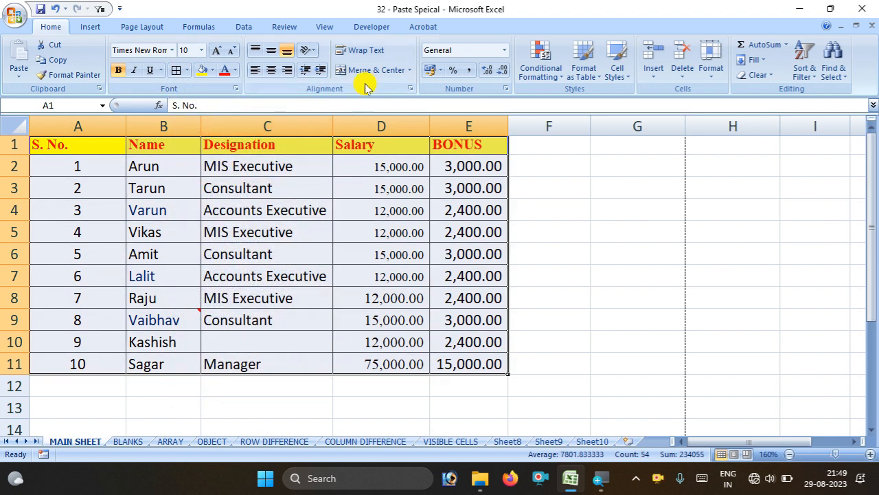
click(14, 14)
mouse_move(68, 165)
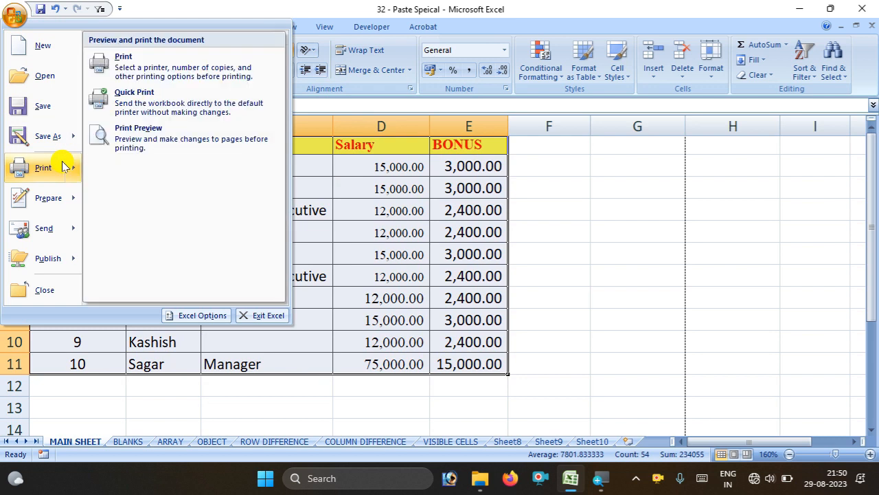
click(155, 125)
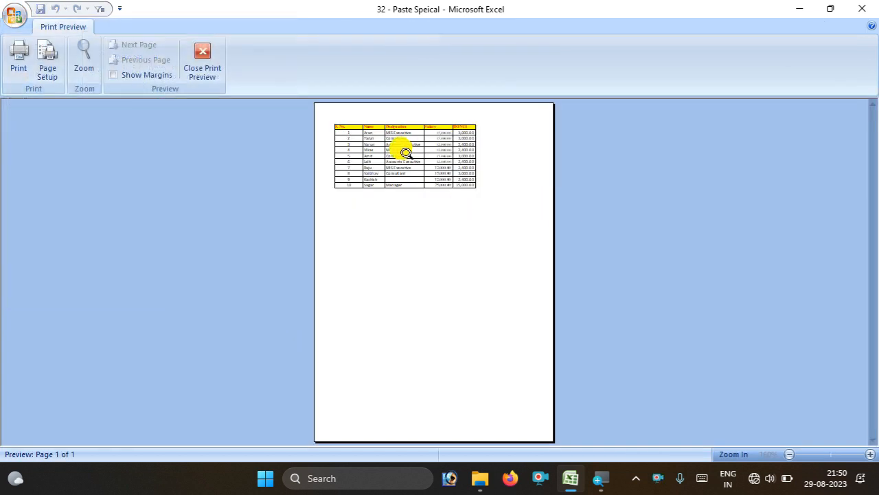
click(196, 53)
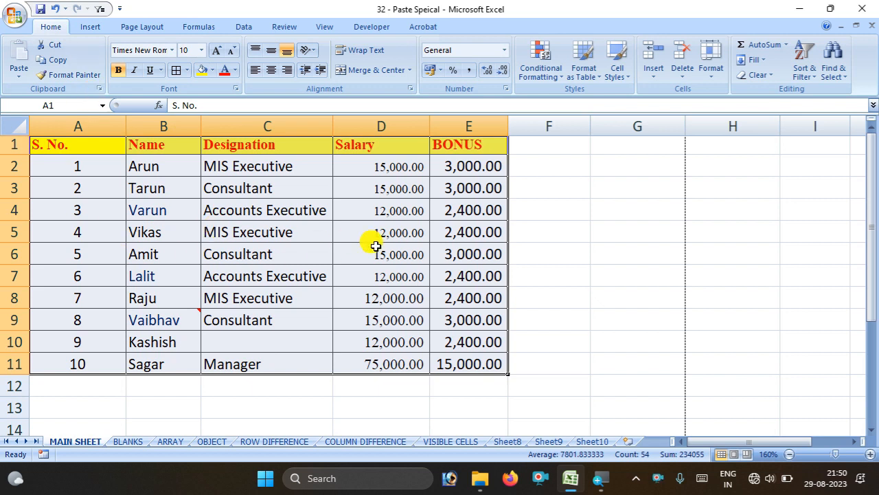
click(592, 290)
drag(51, 154, 433, 359)
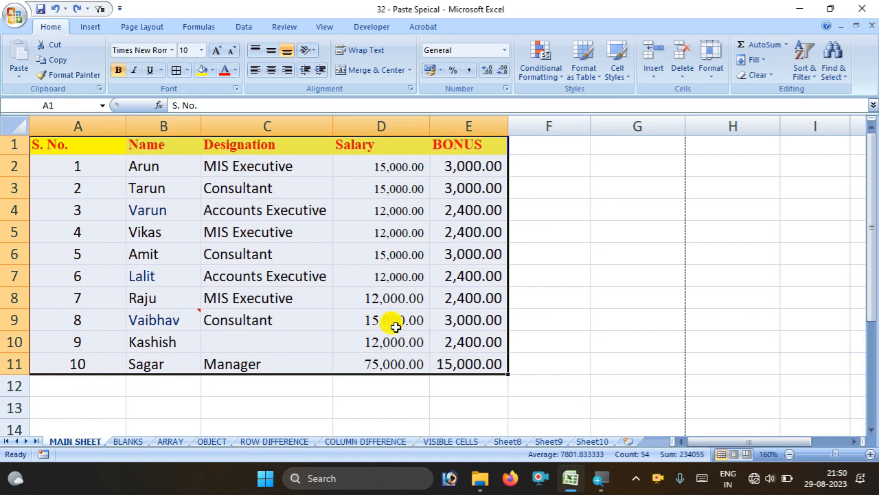
Apply Outside Borders to A1:E11 and reselect the whole table
click(187, 72)
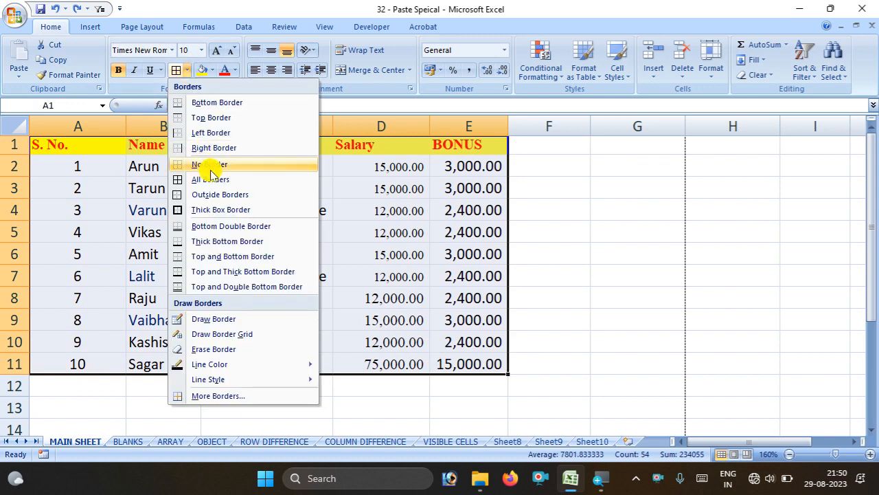
click(219, 194)
click(591, 247)
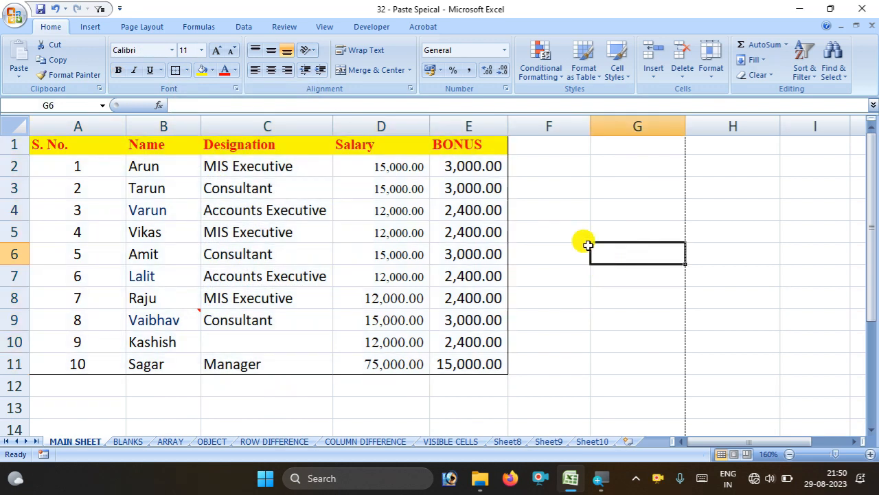
click(50, 144)
key(ctrl+a)
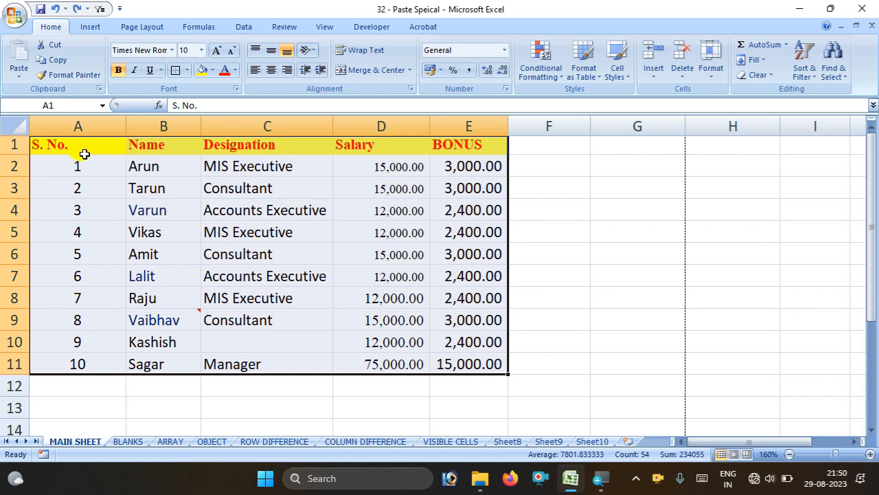
Try a Thick Box Border on the table, undo it, and reselect A1:E11
click(185, 70)
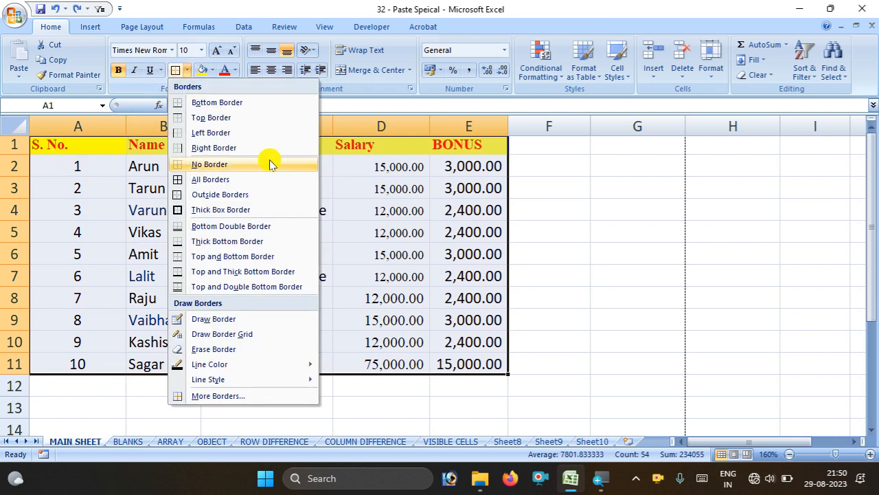
click(270, 212)
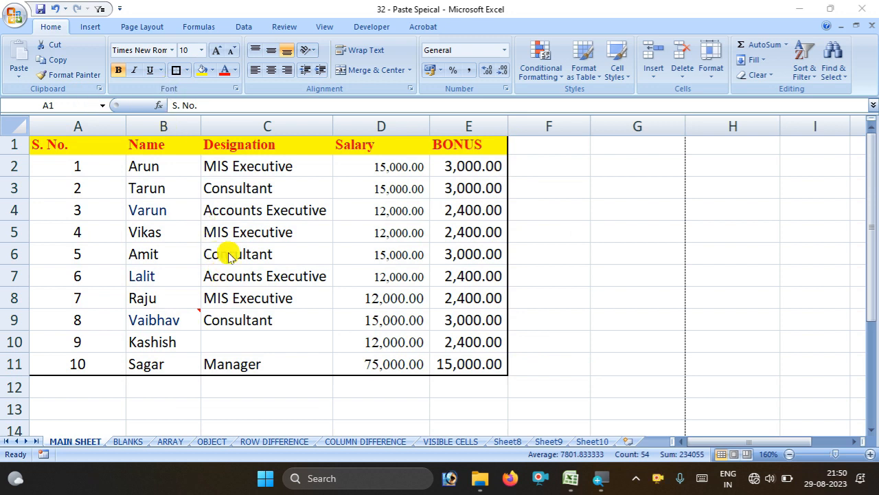
click(282, 275)
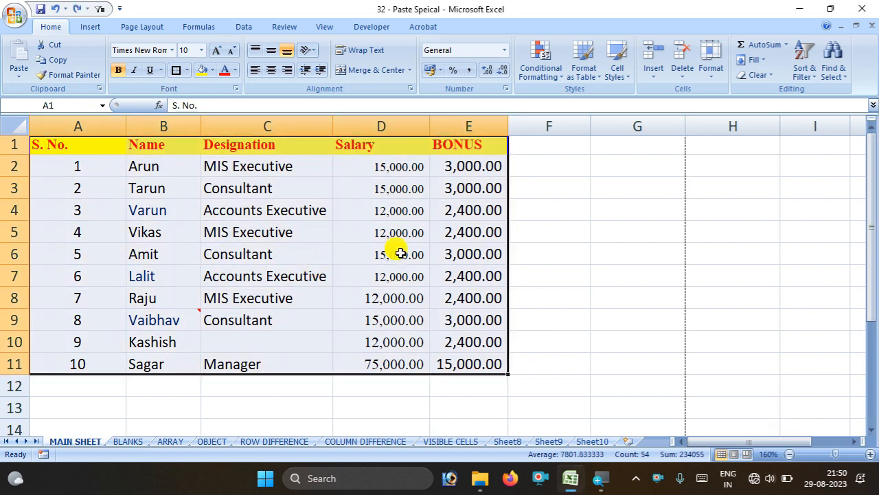
key(ctrl+z)
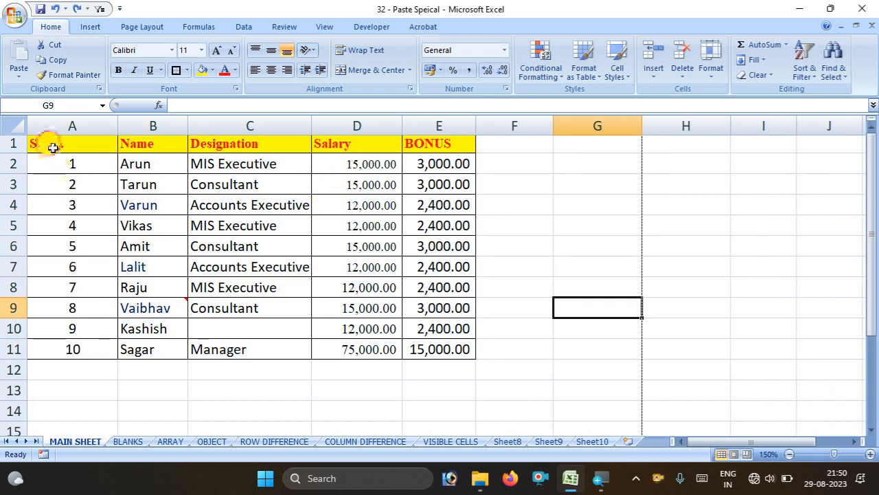
drag(53, 147, 428, 349)
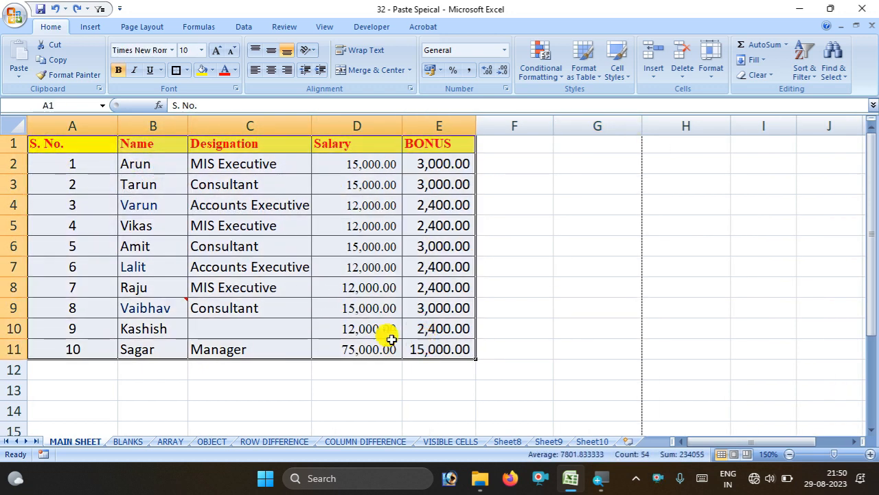
click(186, 70)
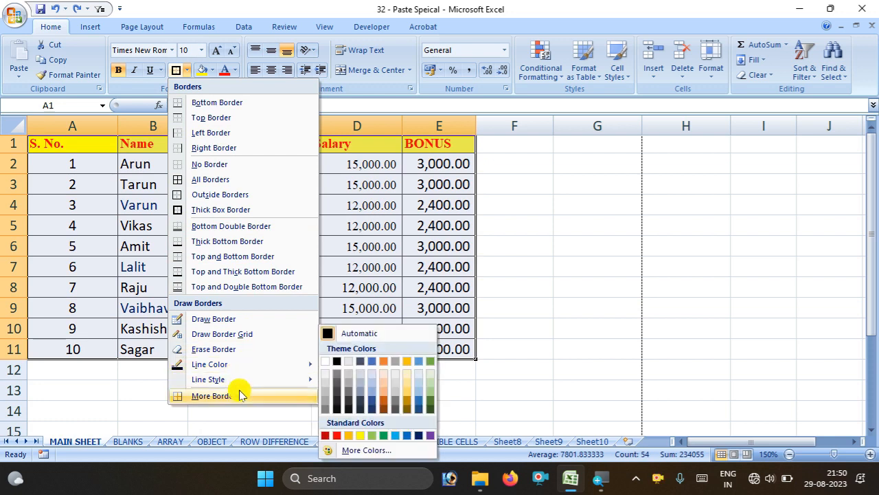
mouse_move(244, 364)
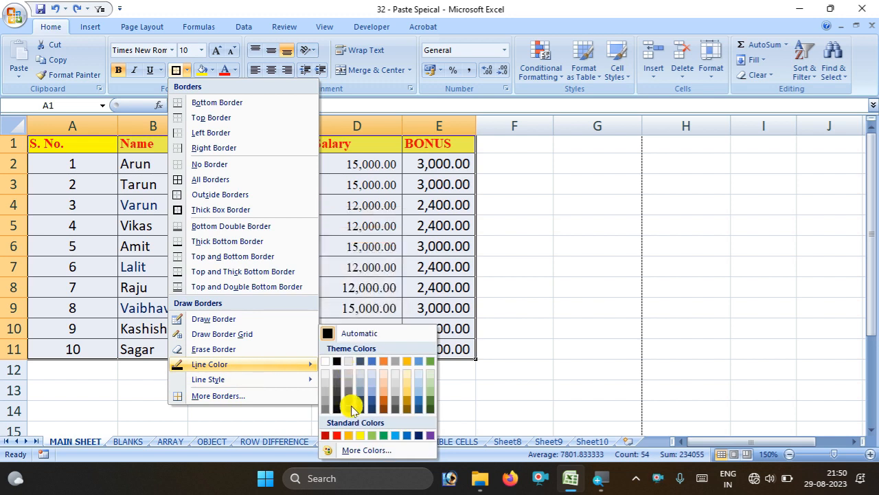
click(338, 435)
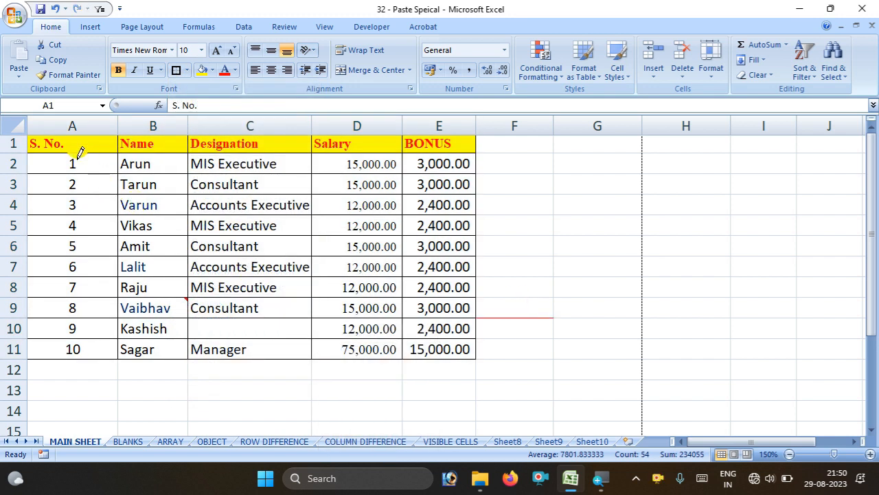
drag(454, 322, 459, 324)
drag(477, 254, 593, 288)
drag(601, 220, 625, 242)
drag(503, 179, 546, 256)
drag(652, 203, 789, 313)
drag(522, 205, 737, 389)
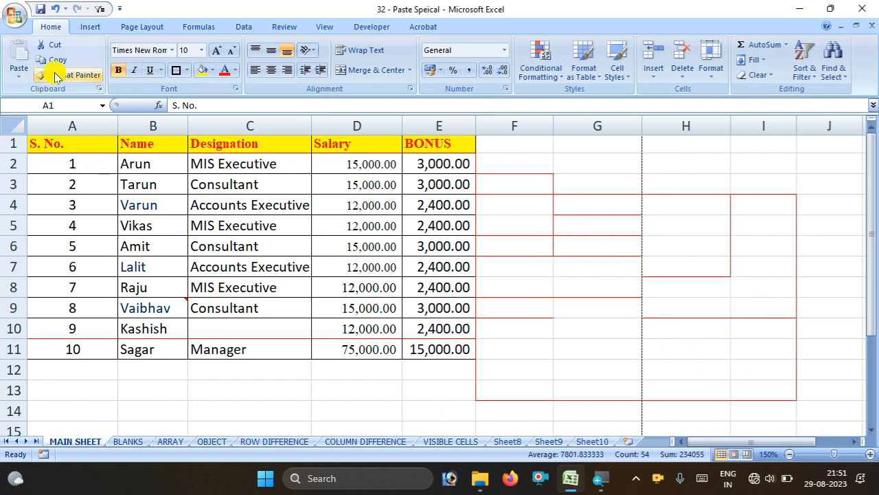
click(182, 73)
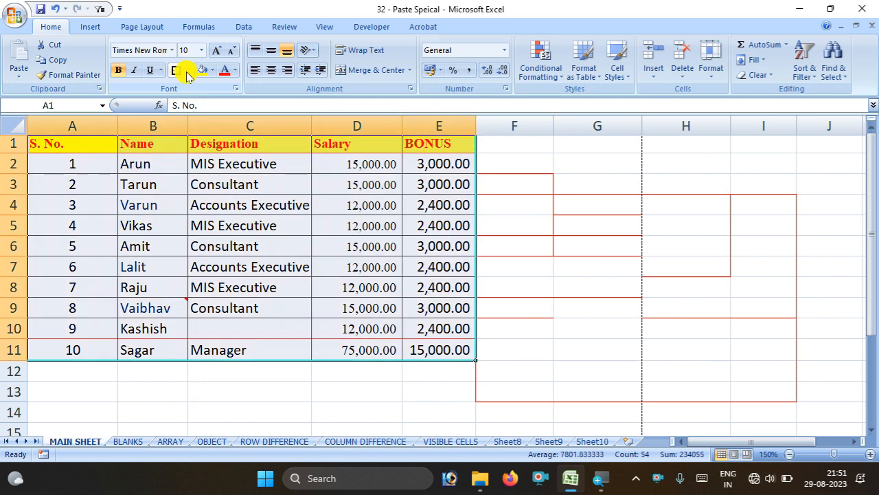
click(187, 71)
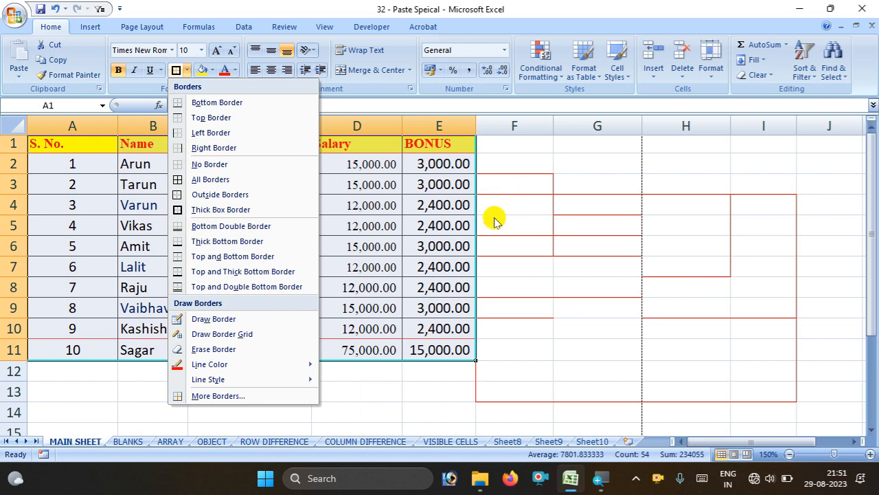
click(599, 245)
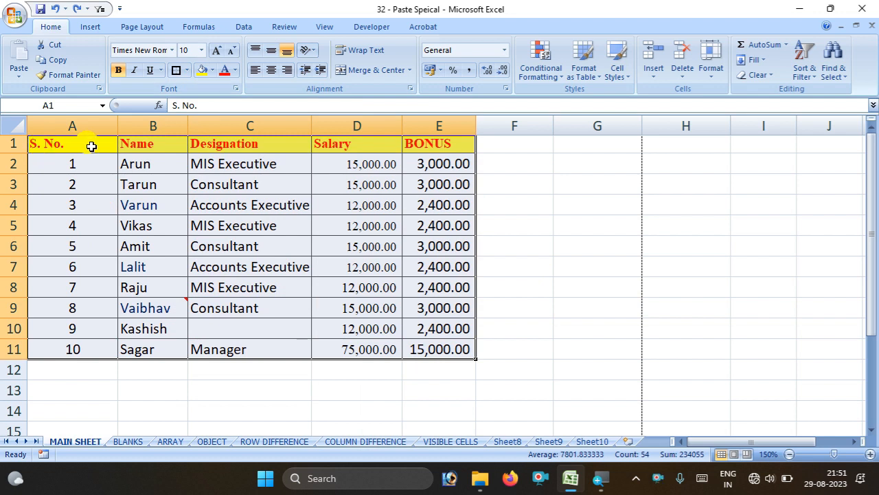
Fill the Consultant cell C3 light green and select the text in C7
click(197, 191)
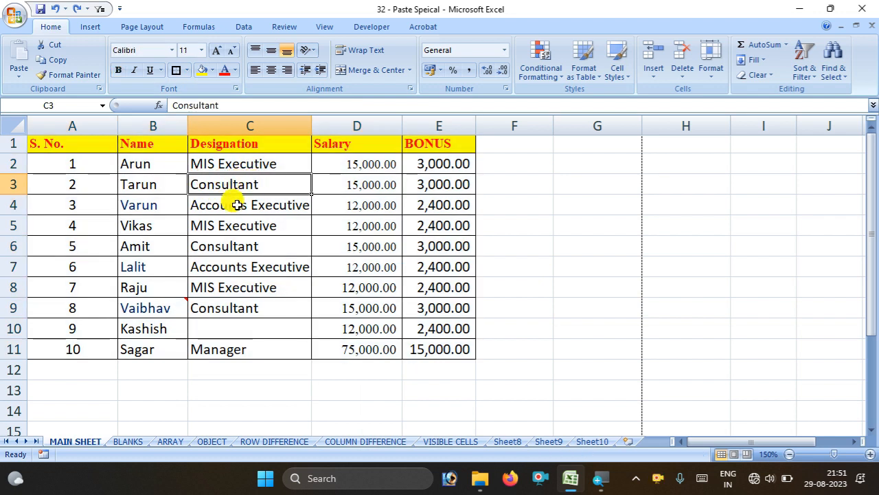
click(213, 71)
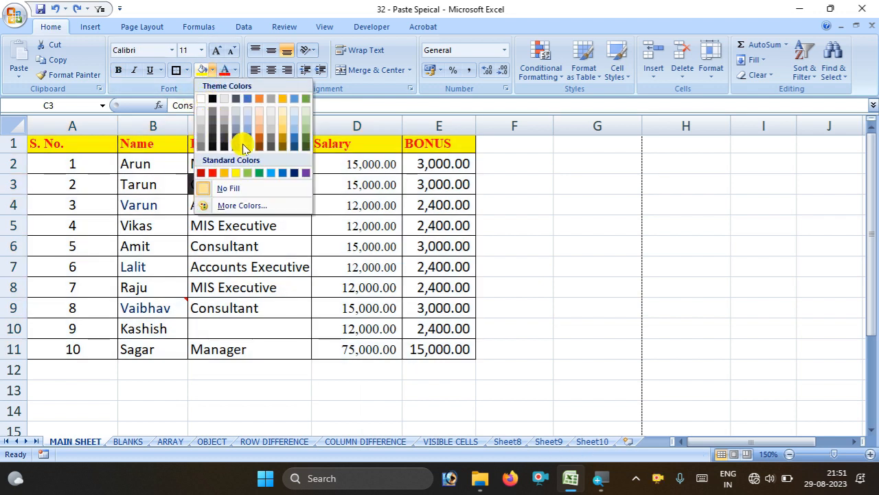
click(247, 172)
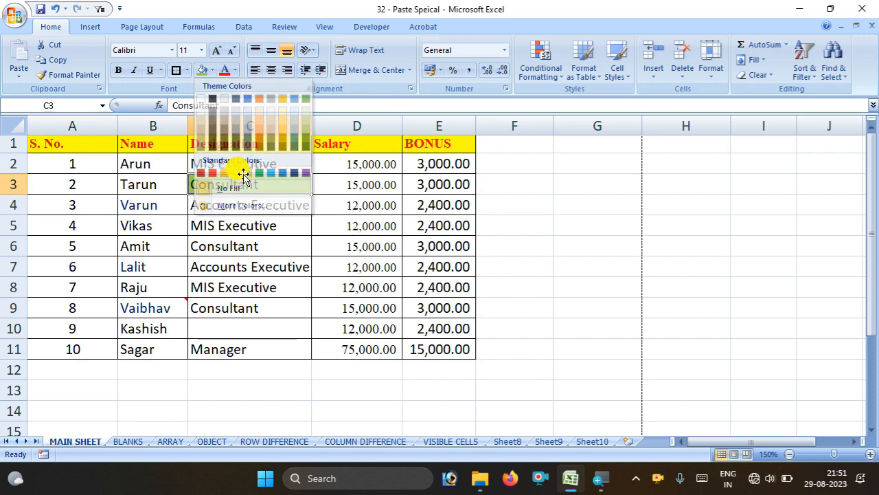
double_click(223, 266)
drag(220, 266, 237, 267)
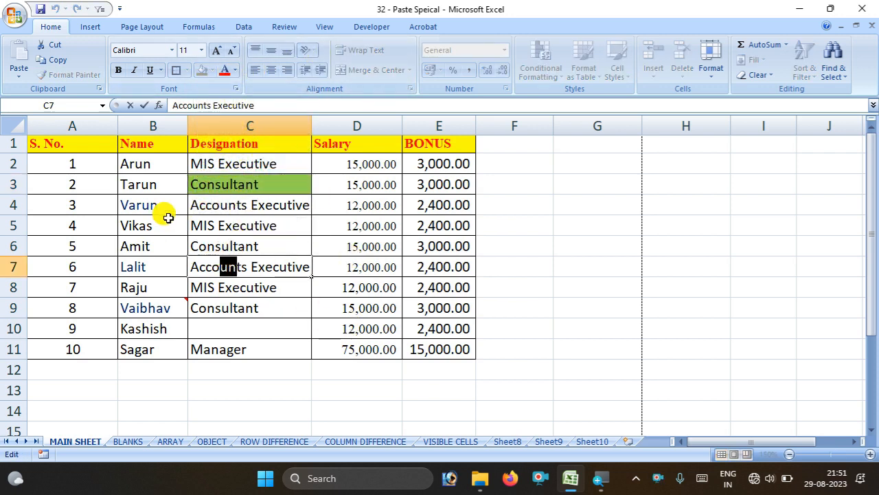
Undo the C3 green fill and drag header row 1 to about double height
drag(168, 218, 357, 267)
click(234, 70)
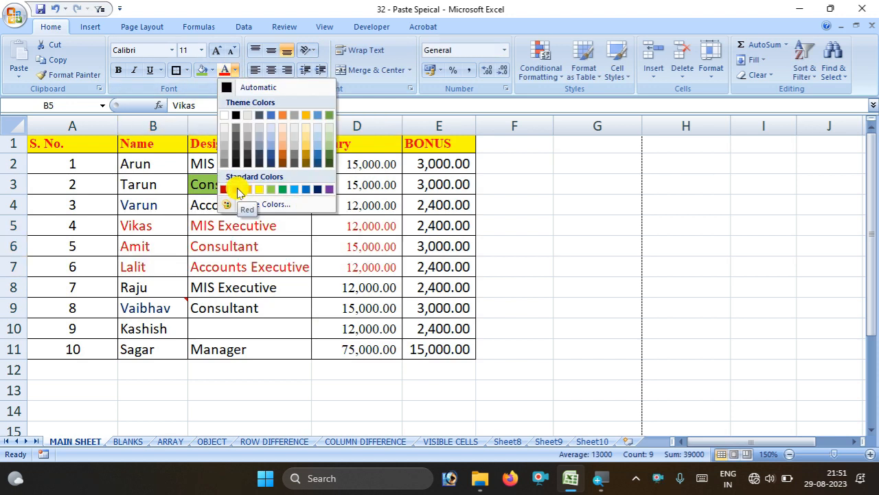
key(Escape)
click(282, 375)
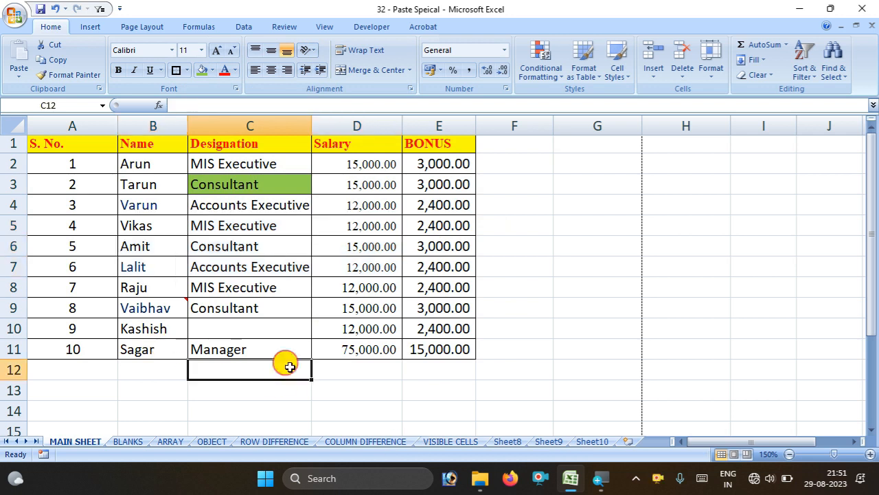
key(ctrl+z)
click(573, 226)
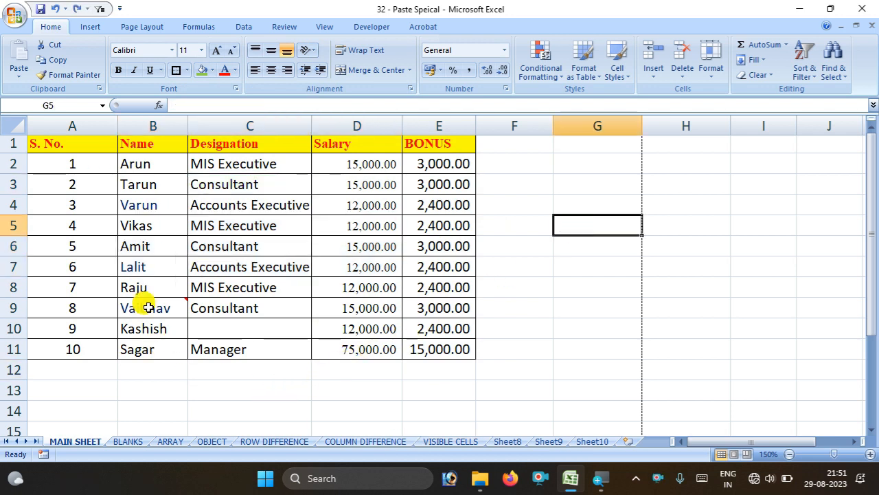
drag(25, 153, 23, 186)
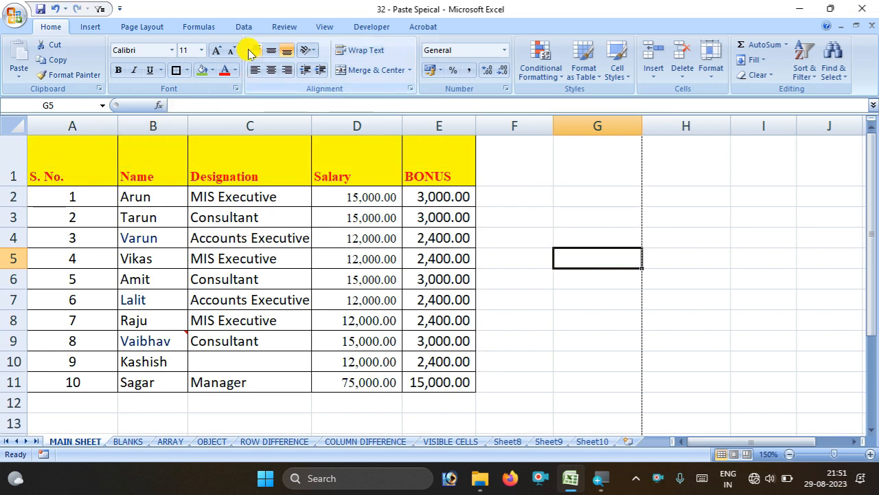
Bottom-align and left-align the S. No. header in A1, then select header row A1:E1
click(65, 177)
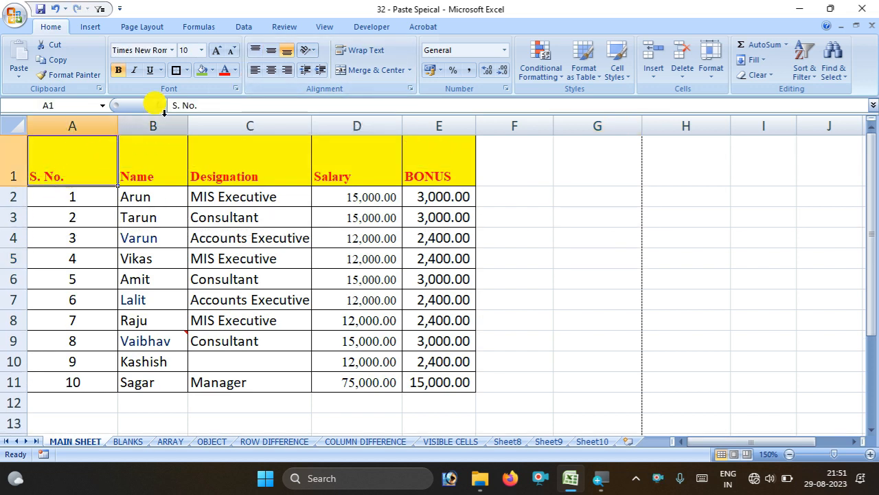
click(285, 52)
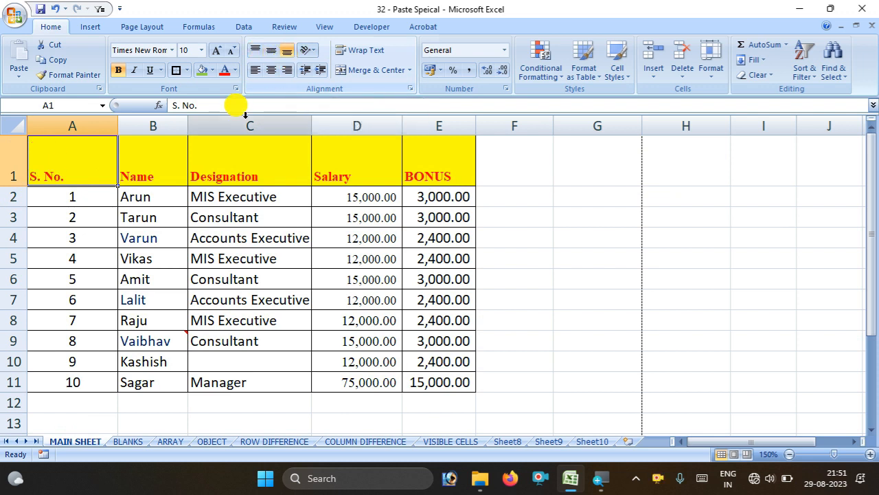
click(257, 71)
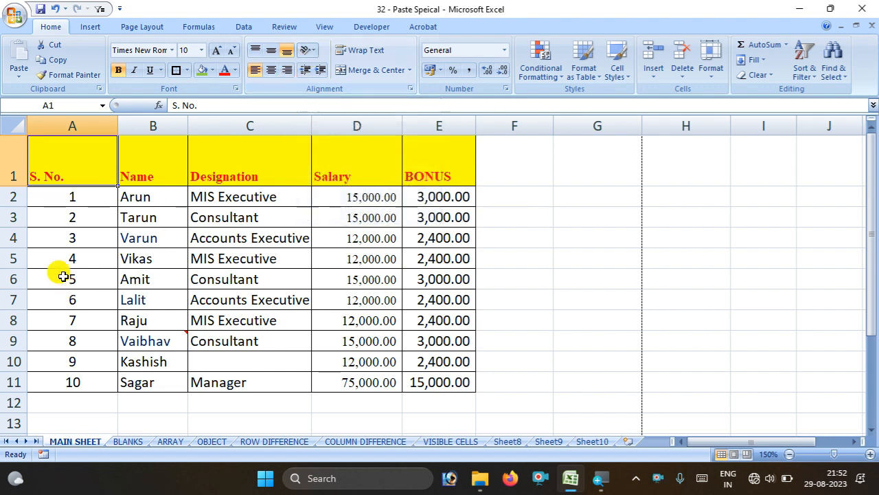
click(95, 253)
drag(78, 146, 398, 171)
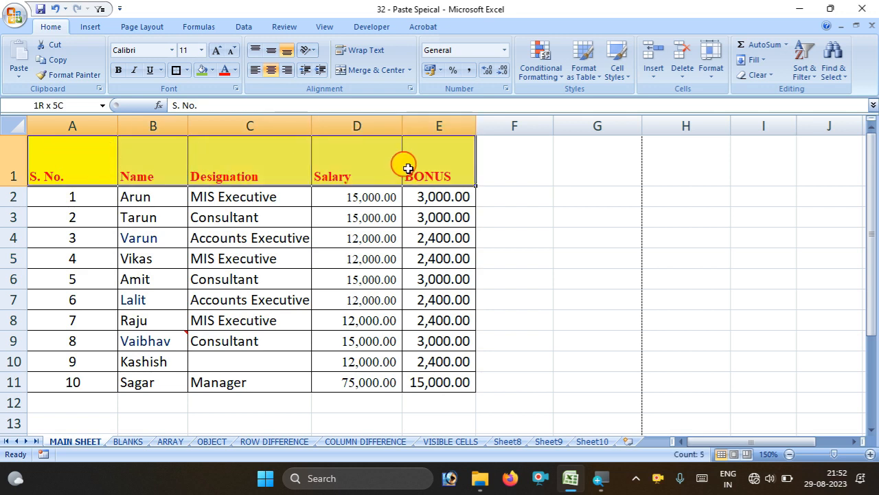
Try diagonal and vertical header orientations, finishing with Rotate Text Up on A1:E1
click(313, 52)
click(330, 80)
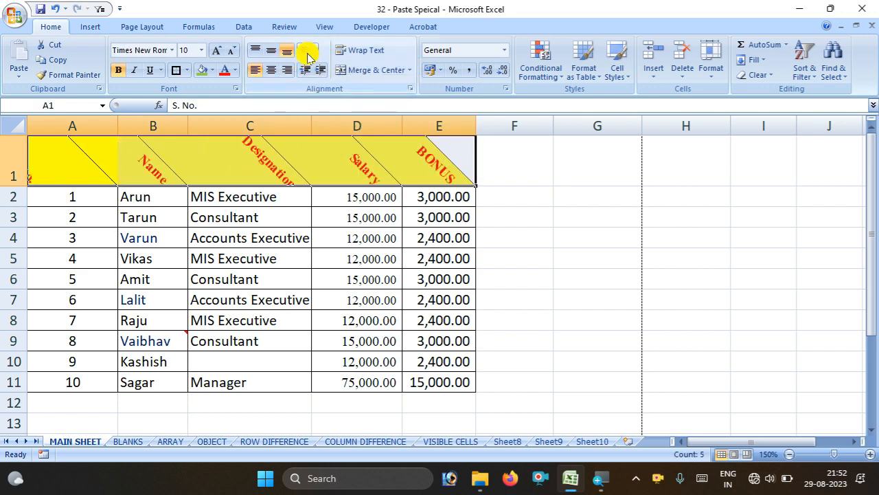
click(308, 52)
click(312, 94)
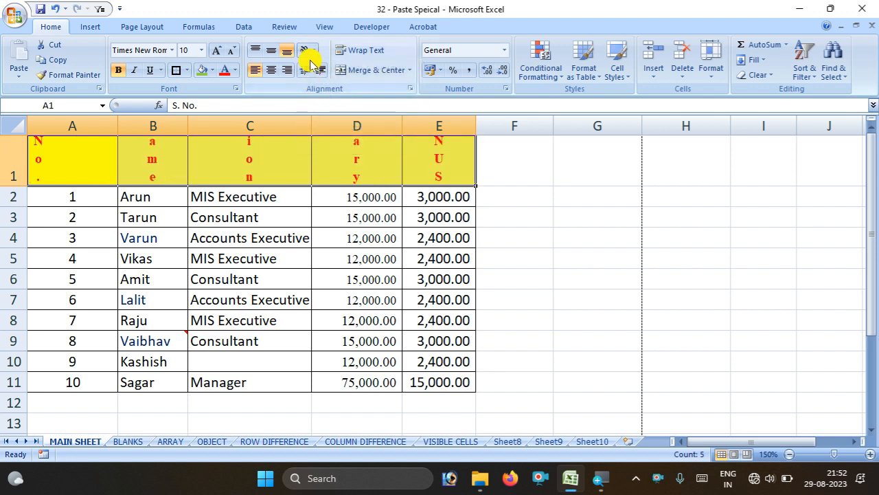
click(309, 50)
click(313, 110)
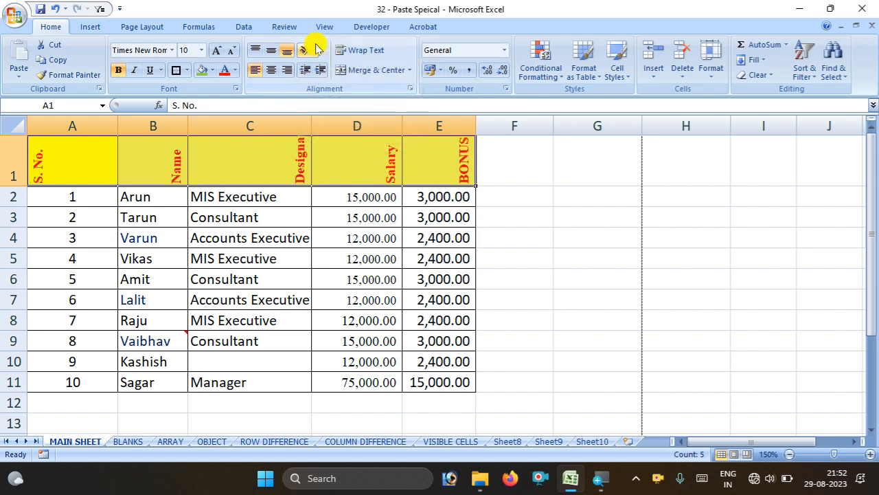
Try a negative text angle in the Format Cells alignment dial, closing without applying
click(314, 48)
click(357, 144)
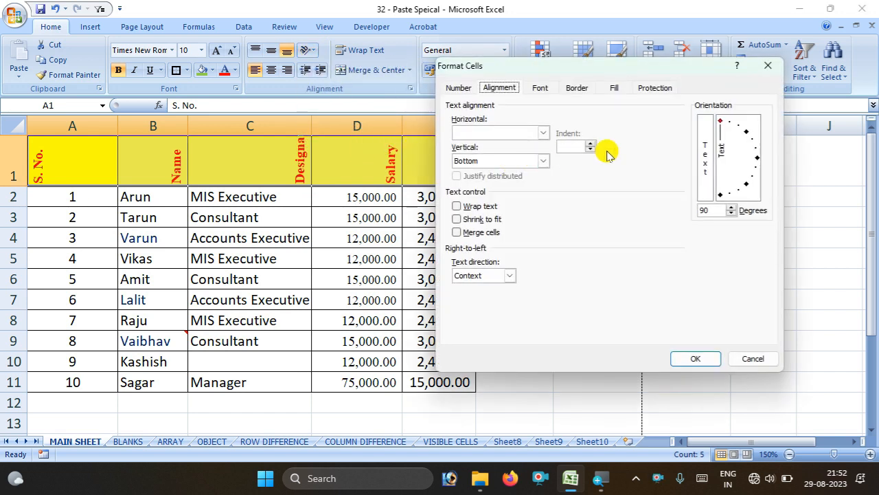
drag(723, 123, 750, 165)
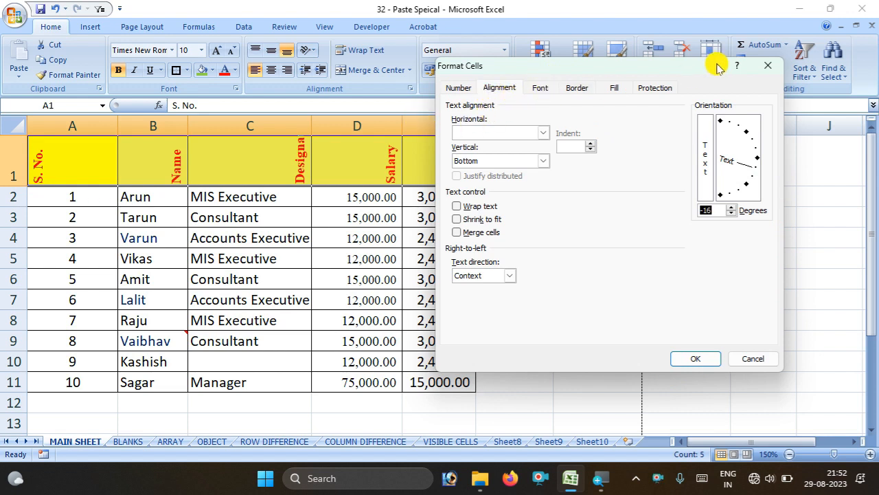
click(768, 65)
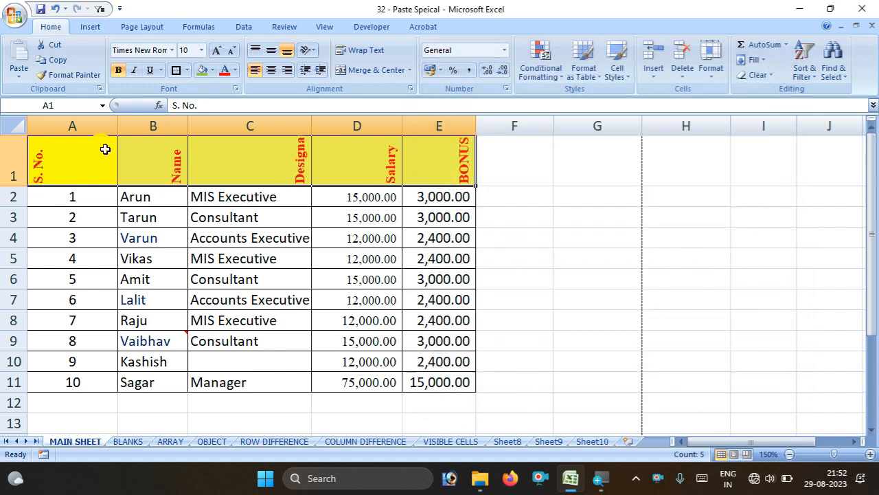
click(236, 89)
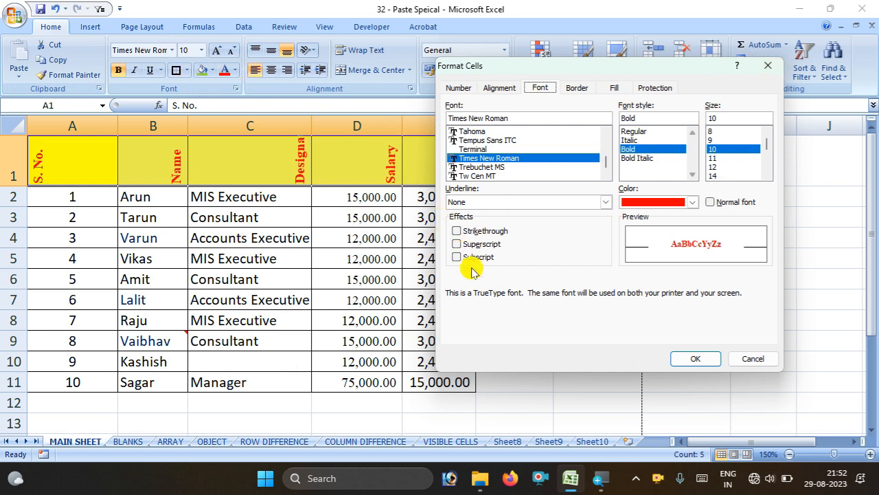
Close the font settings and try a -60 degree header tilt without applying it
click(737, 359)
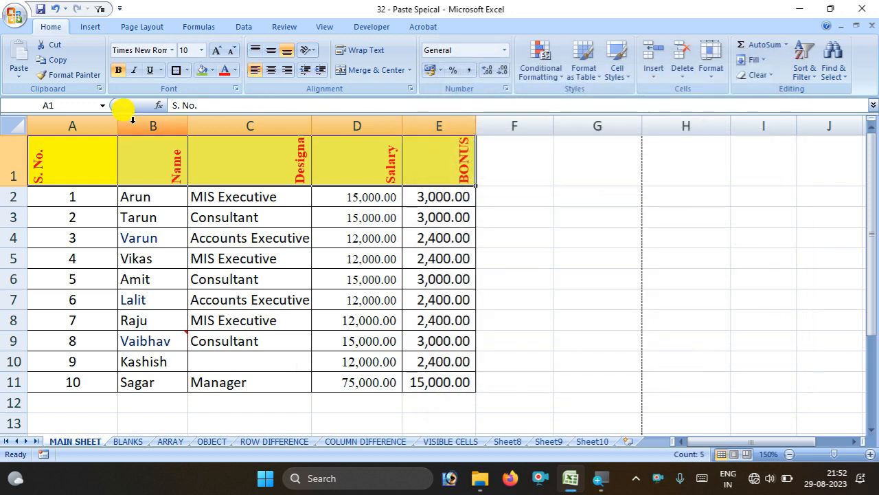
click(309, 55)
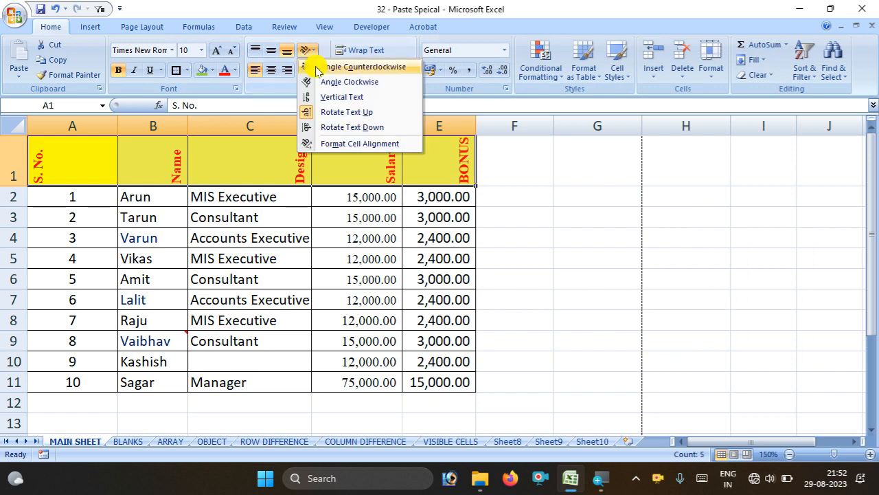
click(334, 145)
drag(730, 169, 724, 206)
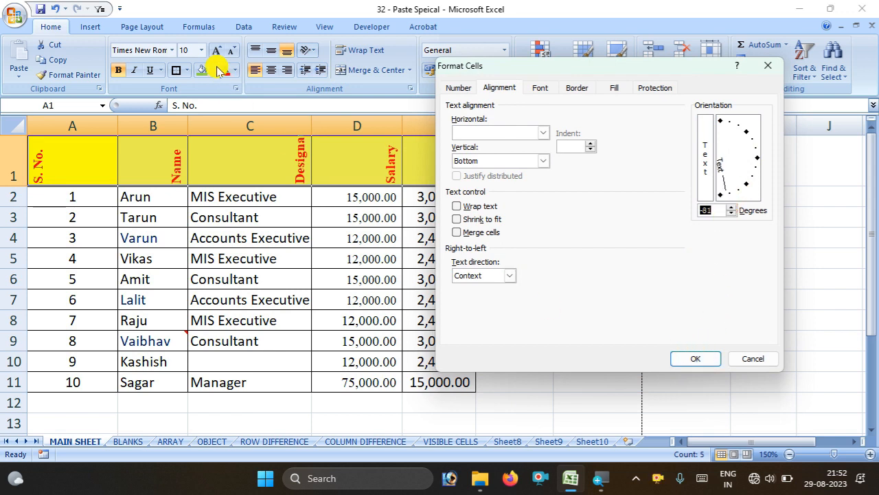
click(768, 65)
Select header row 1 and toggle Rotate Text Up off to make headers horizontal
drag(14, 160, 255, 161)
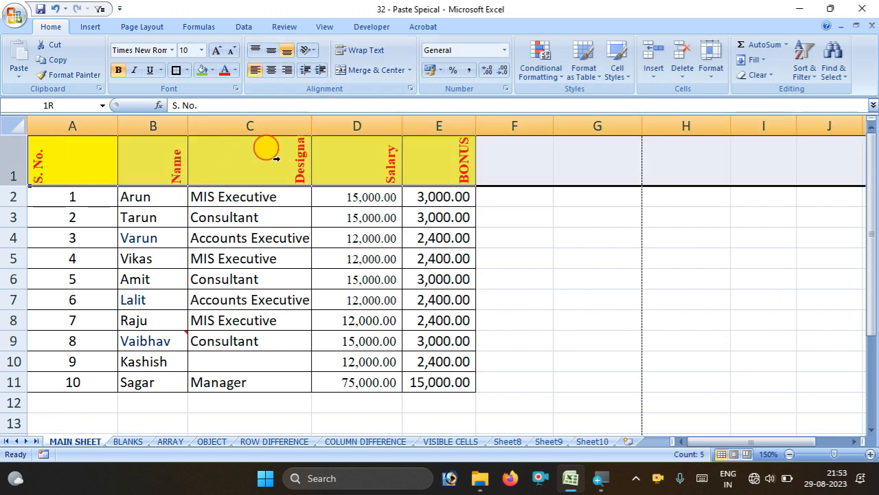
drag(349, 159, 347, 155)
click(310, 55)
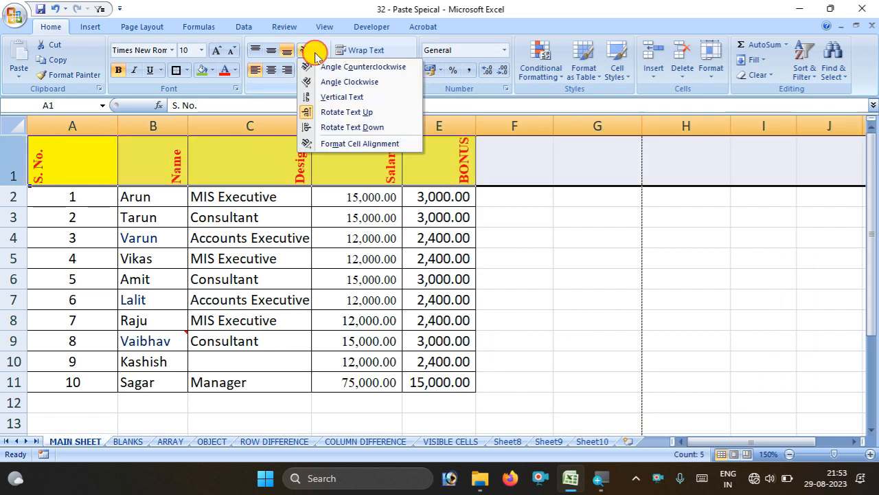
click(317, 114)
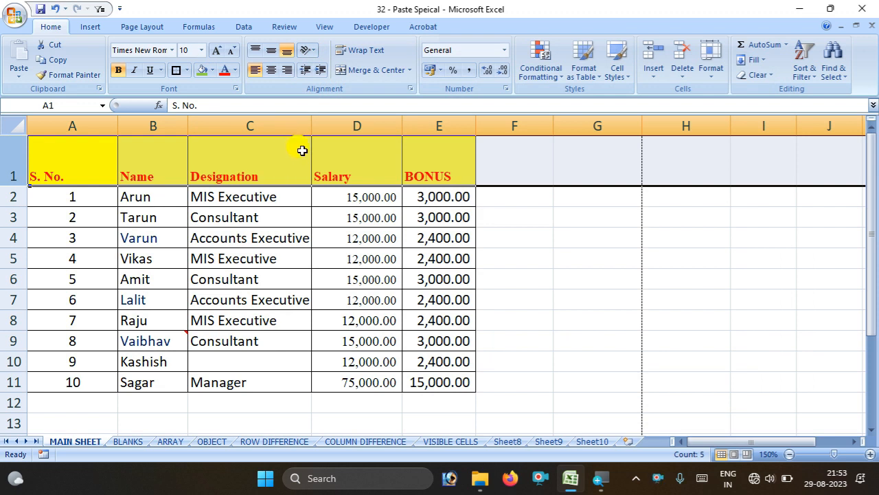
click(280, 167)
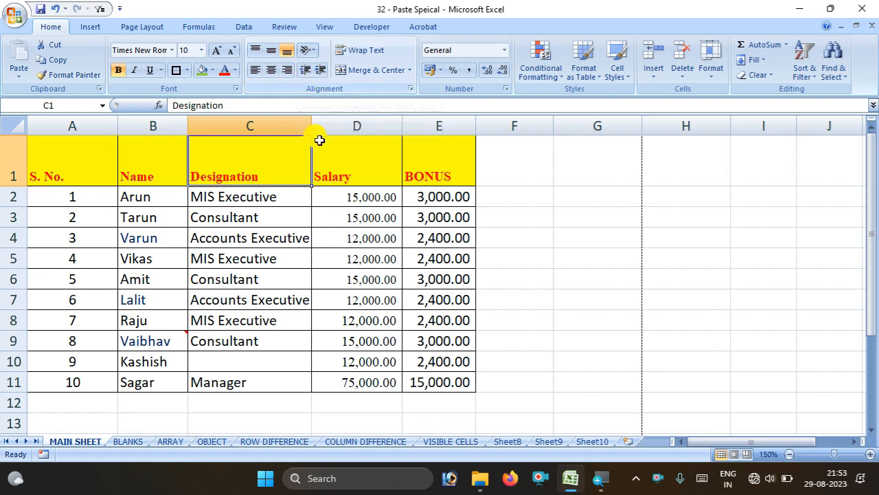
Indent the Designation header several times, then return it to the left edge
click(322, 71)
click(322, 72)
click(322, 71)
click(322, 71)
click(322, 71)
click(323, 72)
click(323, 72)
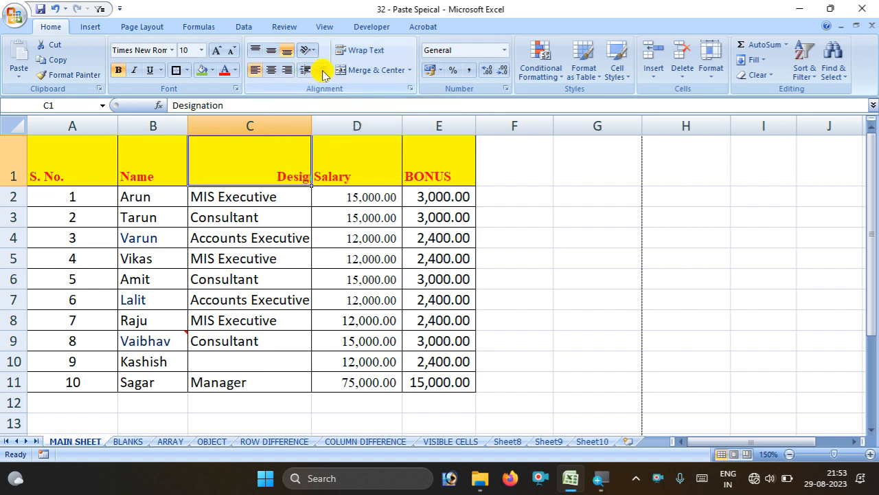
click(305, 72)
click(304, 71)
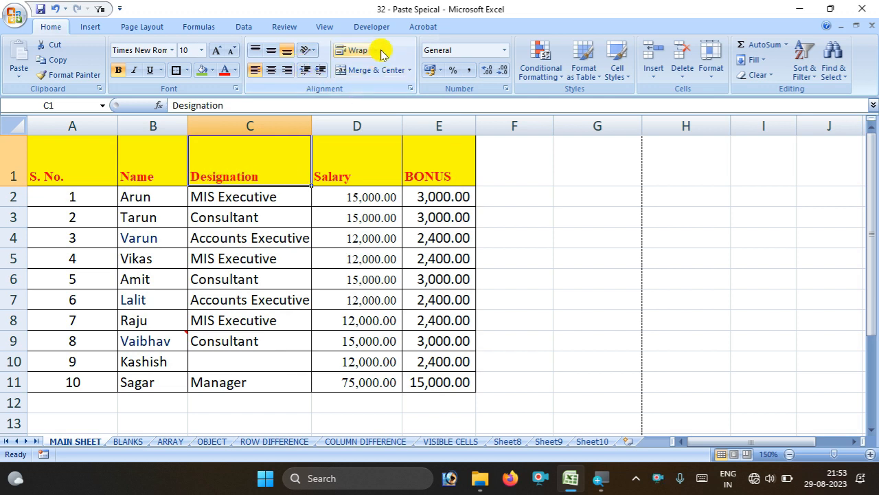
Narrow column A and replace the S. No. header with 'Serial Number'
double_click(83, 165)
drag(88, 166, 16, 166)
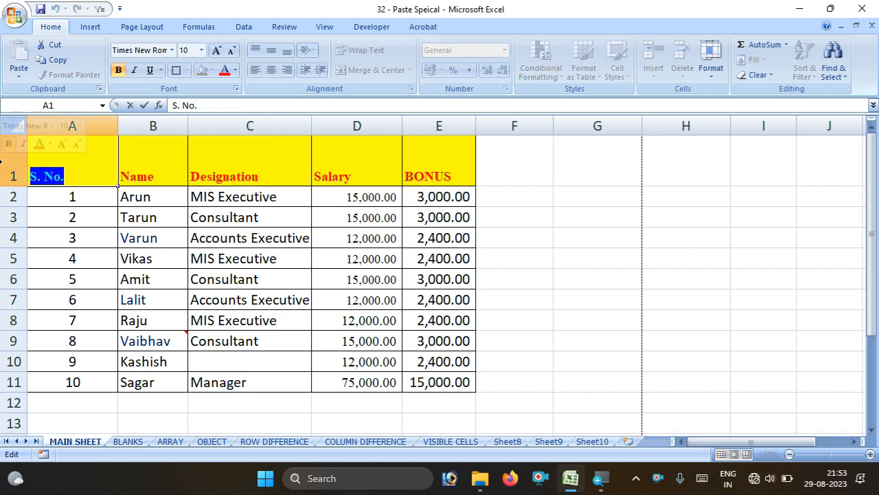
click(110, 126)
drag(118, 126, 75, 126)
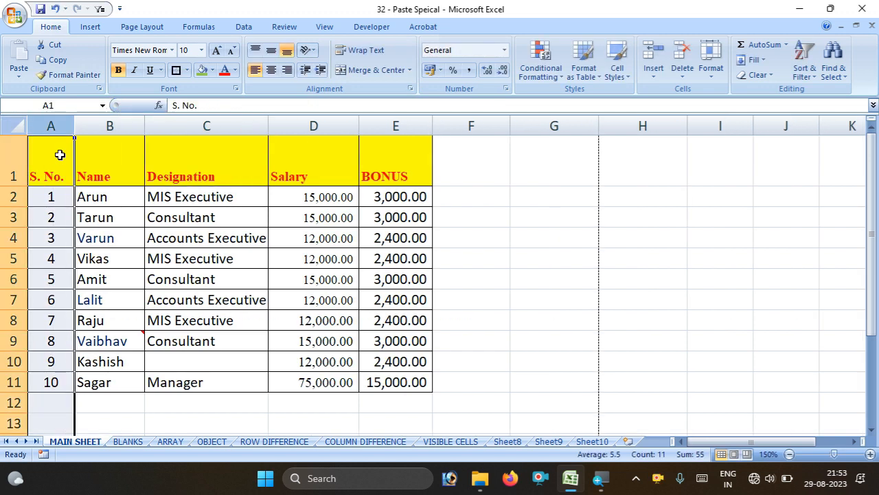
click(57, 156)
double_click(56, 161)
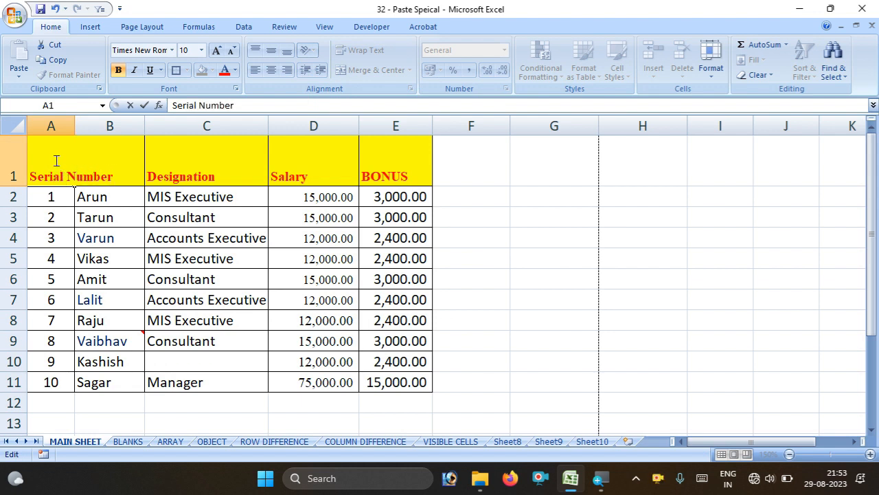
click(96, 197)
Apply Wrap Text to the Serial Number header and widen column A slightly
click(68, 168)
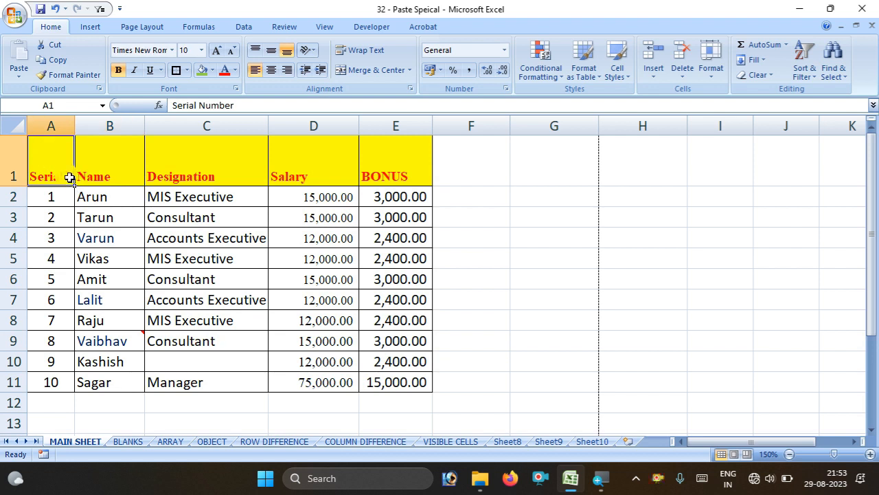
click(161, 173)
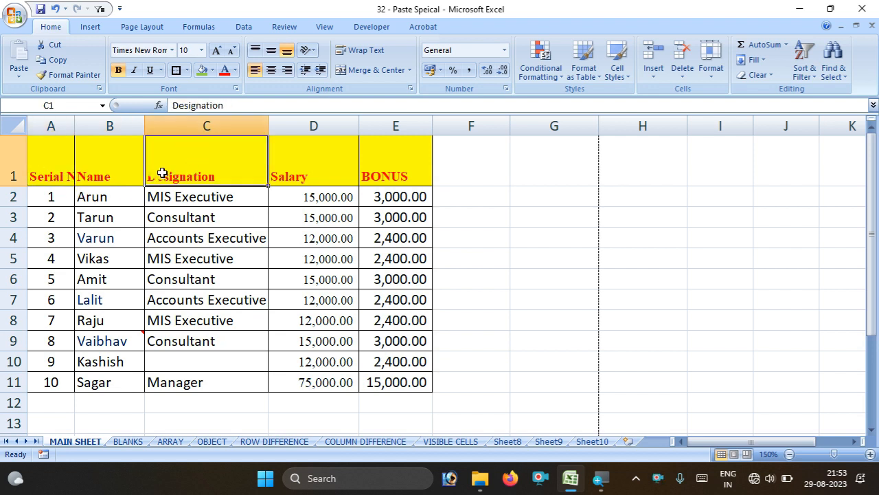
click(65, 163)
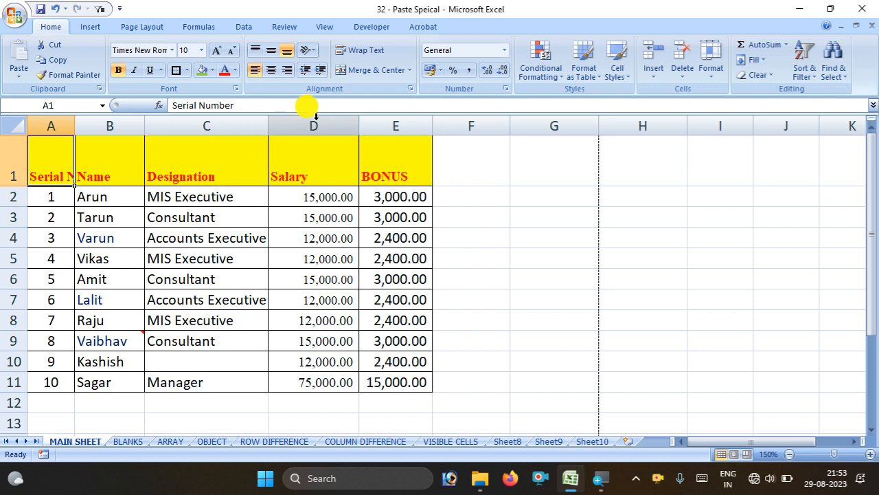
click(361, 49)
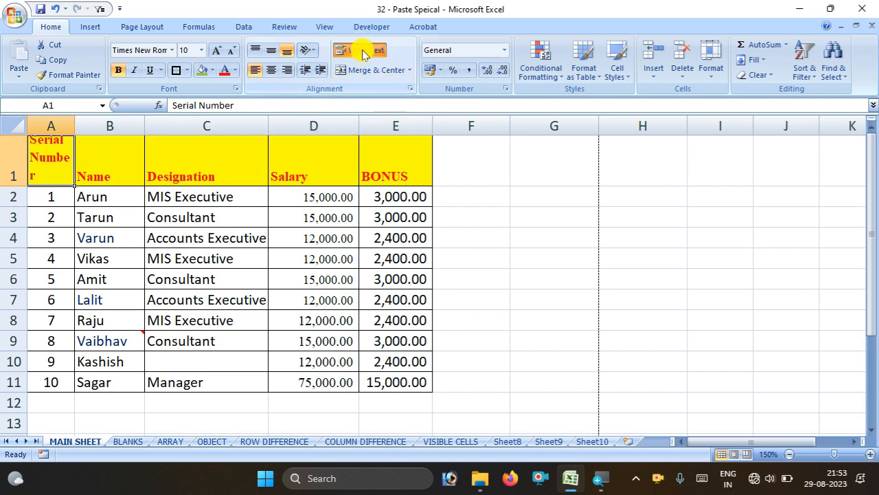
drag(74, 126, 82, 126)
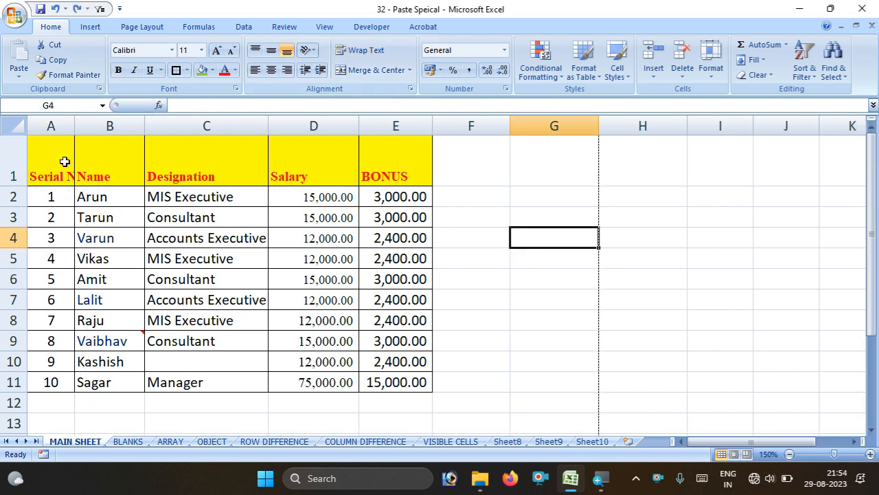
Break 'Serial Number' onto two lines with Alt+Enter, then undo that change
click(64, 161)
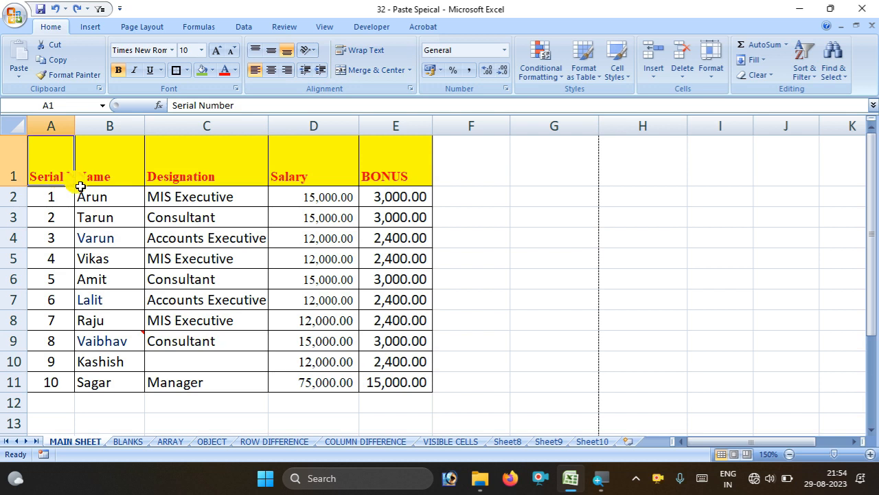
double_click(62, 176)
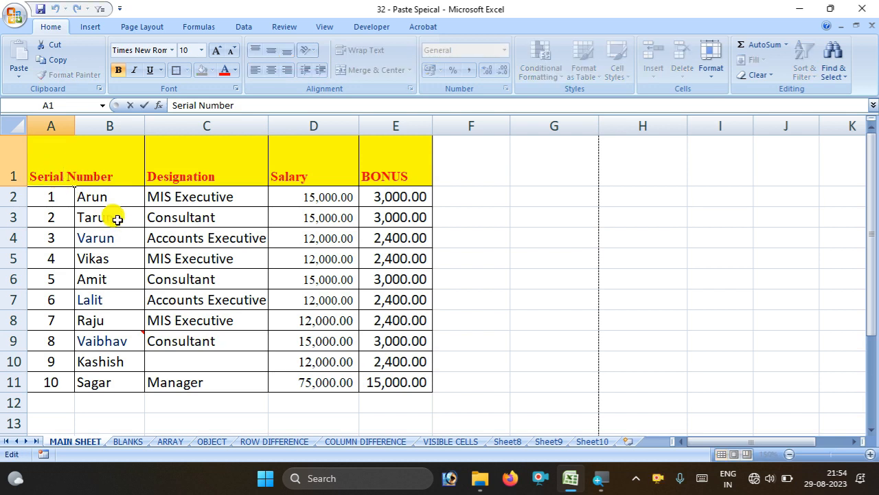
key(alt+Return)
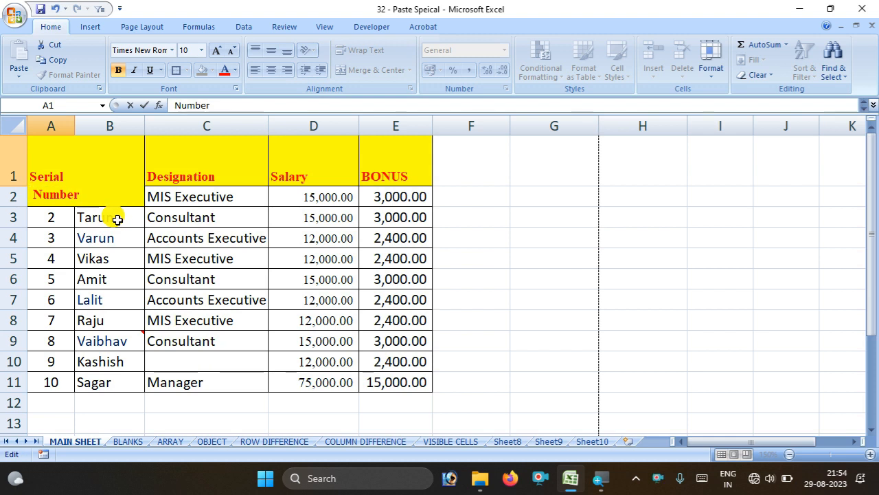
click(129, 239)
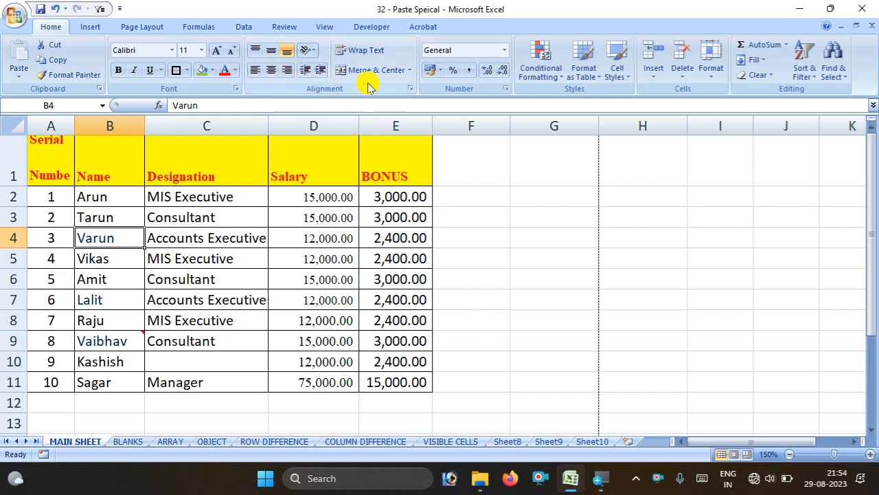
key(ctrl+z)
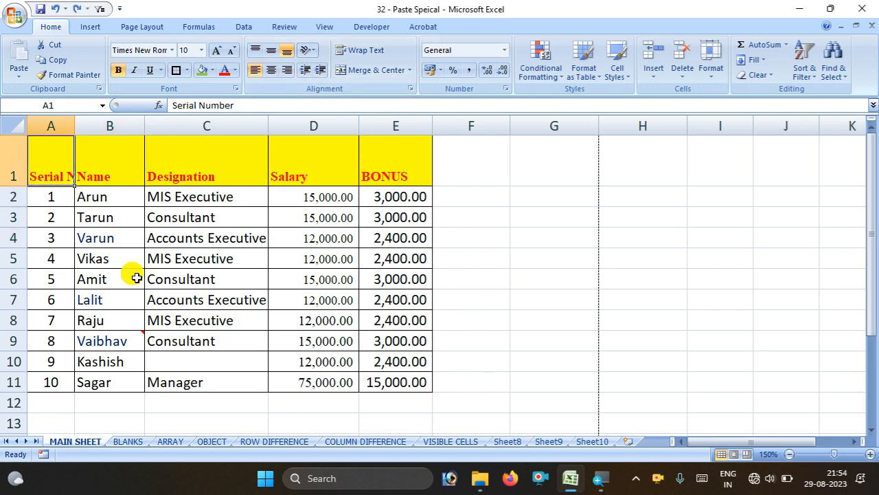
click(191, 275)
Shorten header row 1, then insert a blank row above it from the row's right-click menu
drag(26, 187, 24, 152)
click(16, 145)
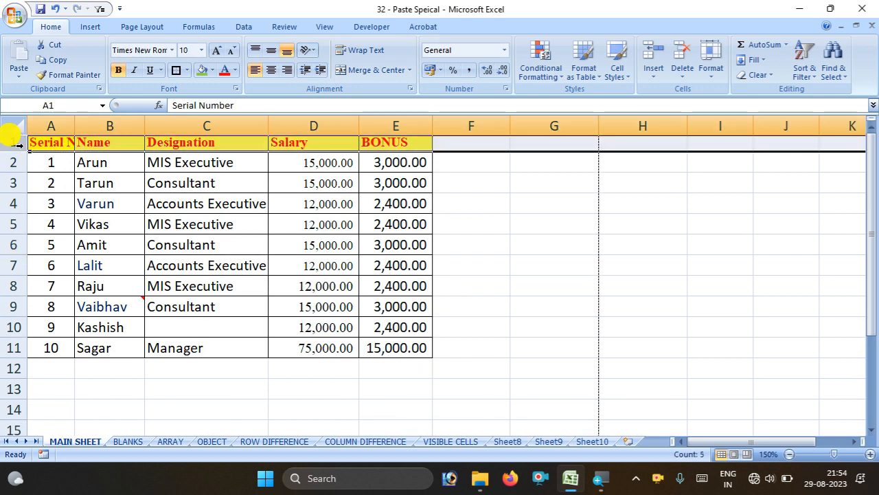
right_click(18, 145)
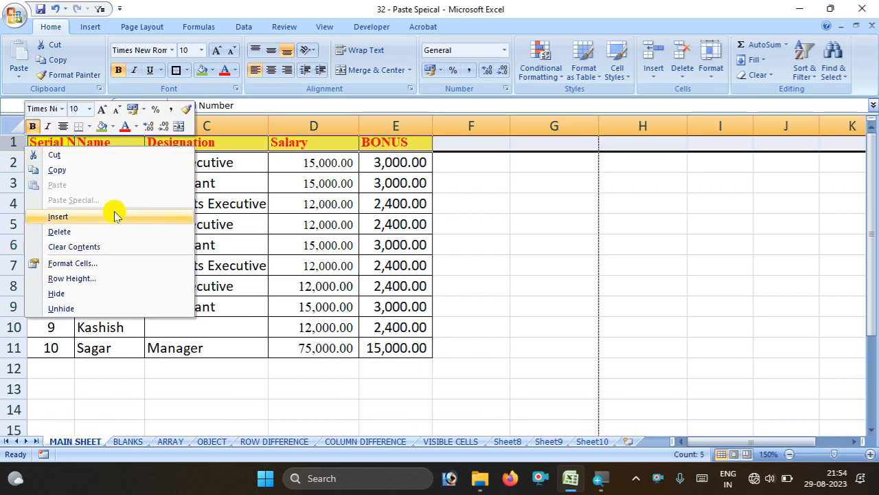
click(535, 236)
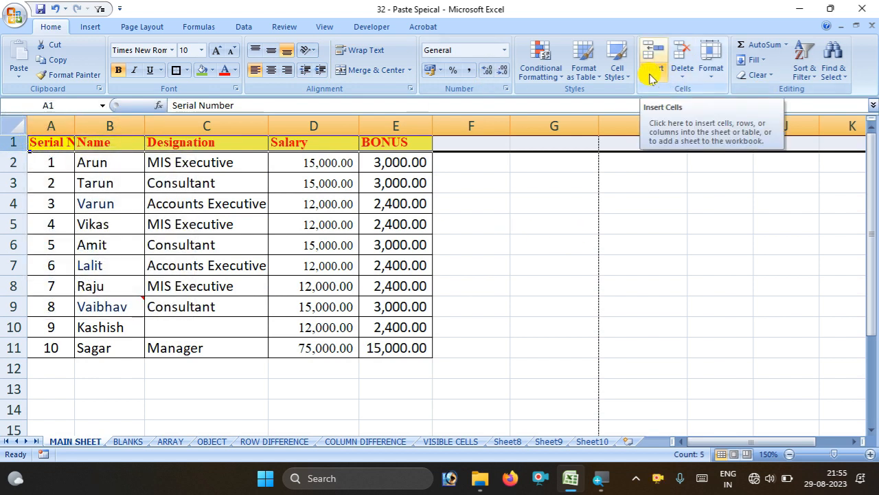
right_click(20, 145)
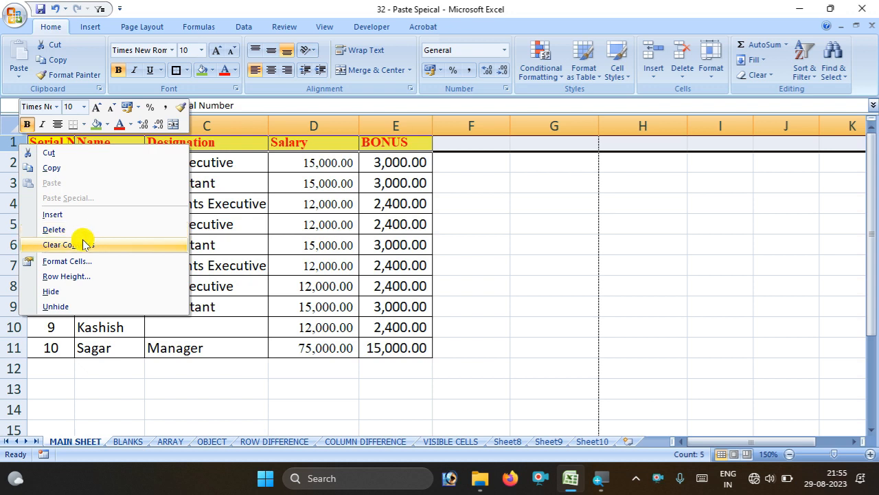
key(Escape)
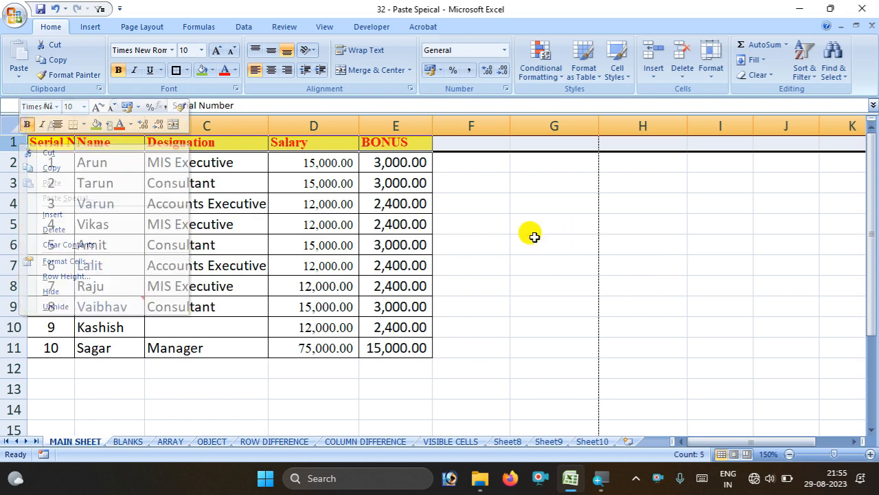
right_click(13, 142)
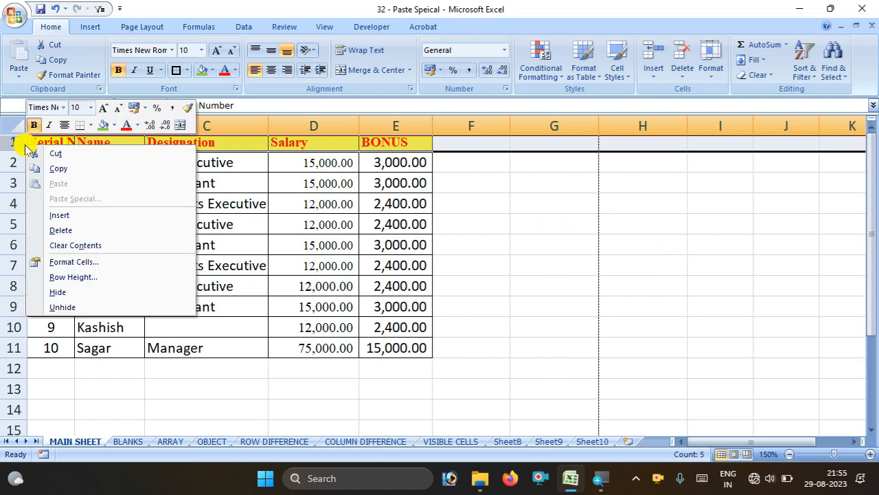
click(61, 215)
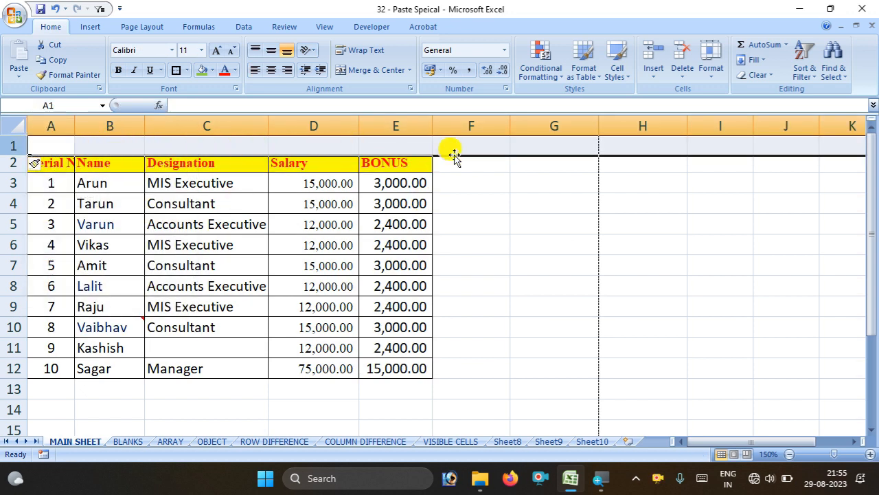
click(481, 220)
drag(55, 142, 392, 148)
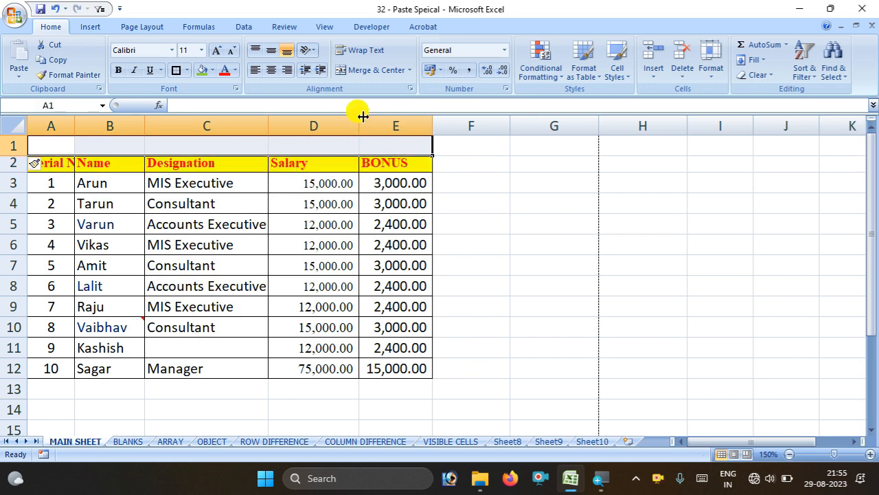
click(388, 72)
click(487, 180)
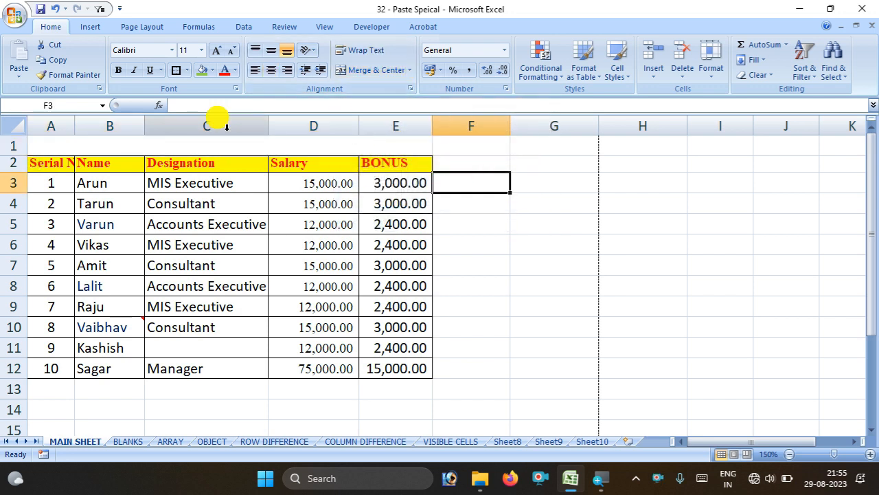
click(227, 139)
click(476, 149)
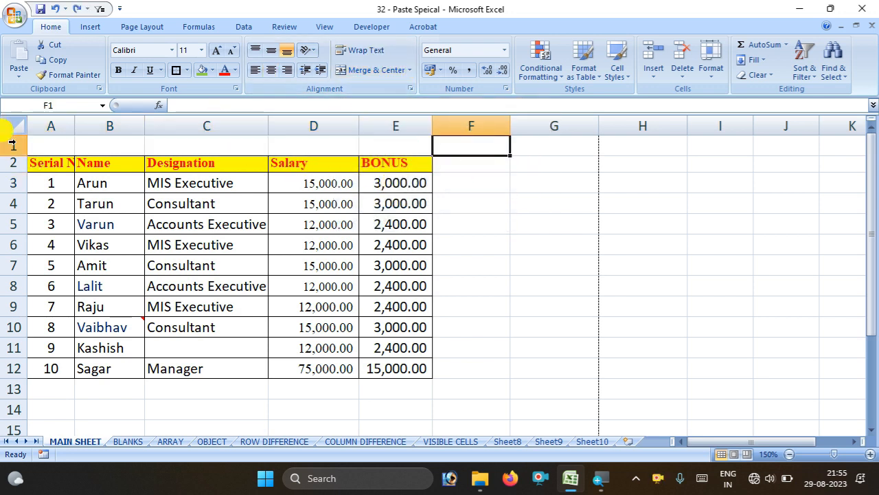
click(13, 145)
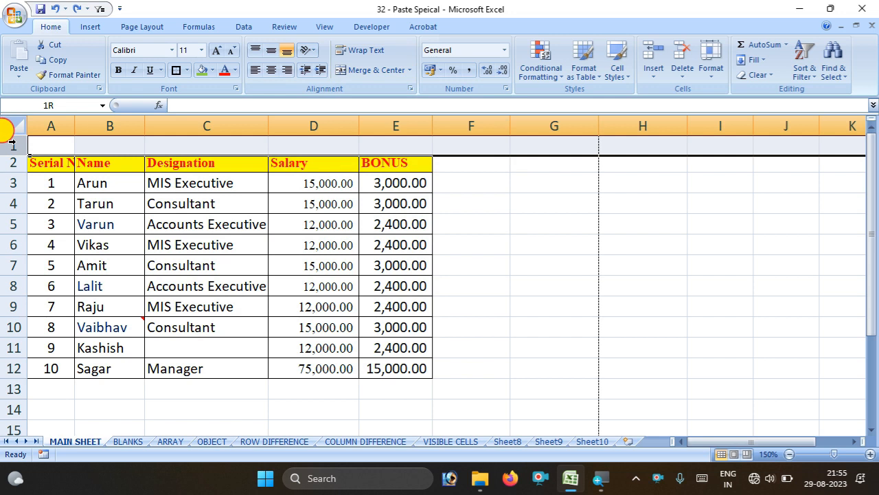
click(353, 70)
drag(747, 443, 364, 353)
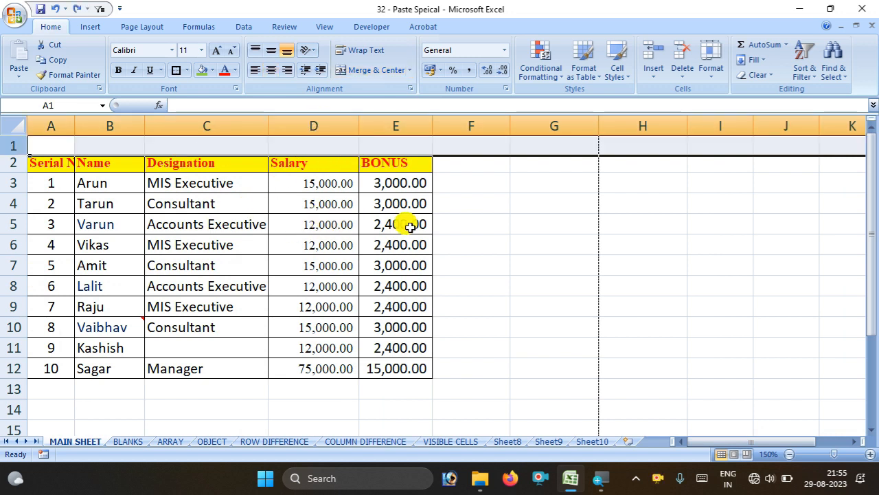
click(470, 245)
drag(56, 149, 390, 143)
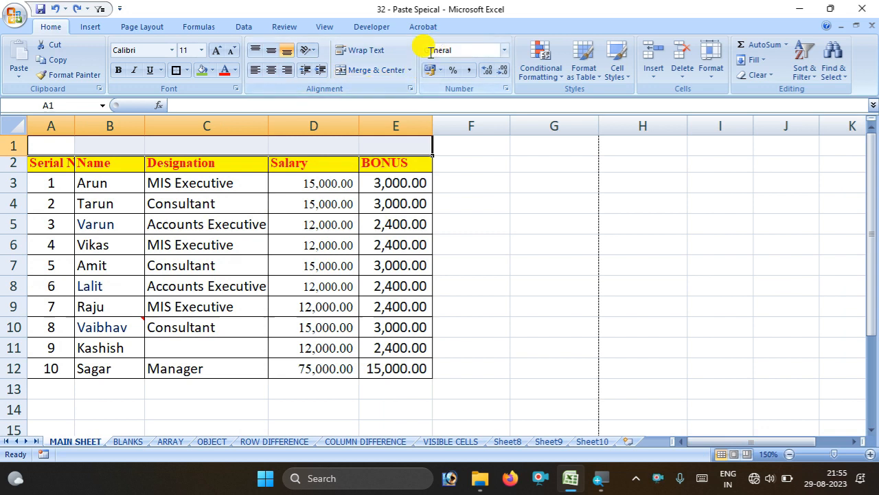
click(410, 70)
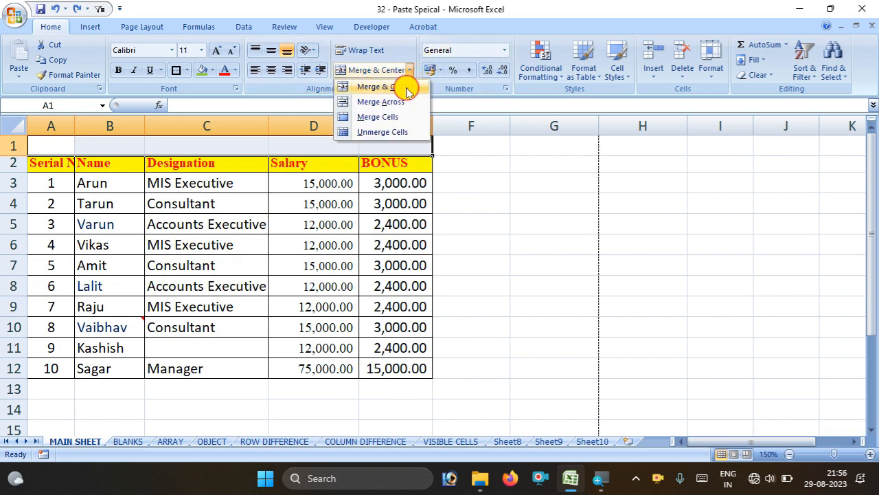
click(405, 87)
click(189, 200)
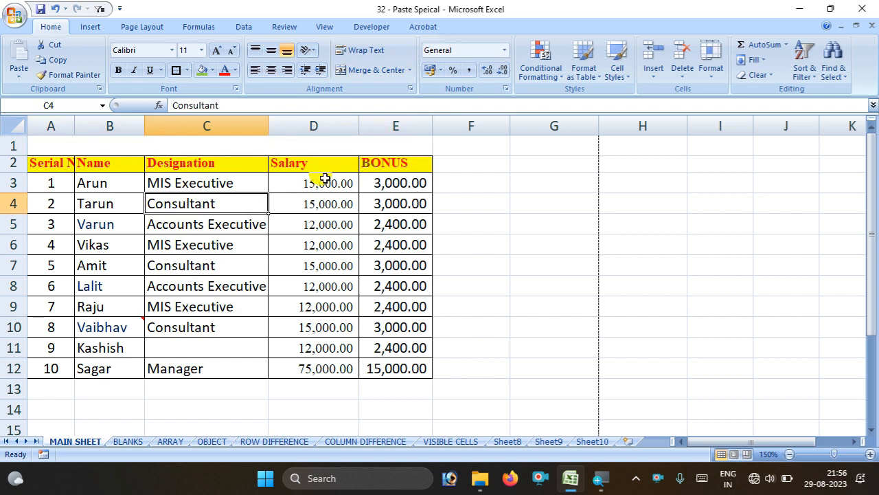
click(289, 147)
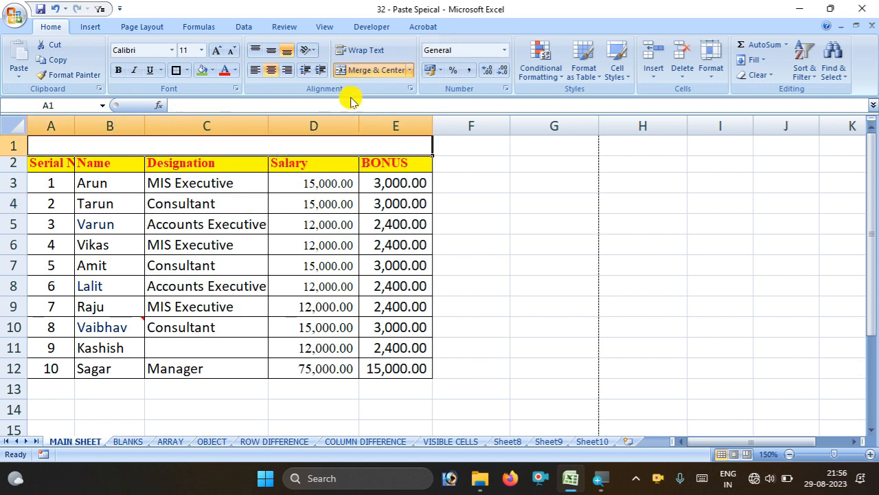
click(410, 70)
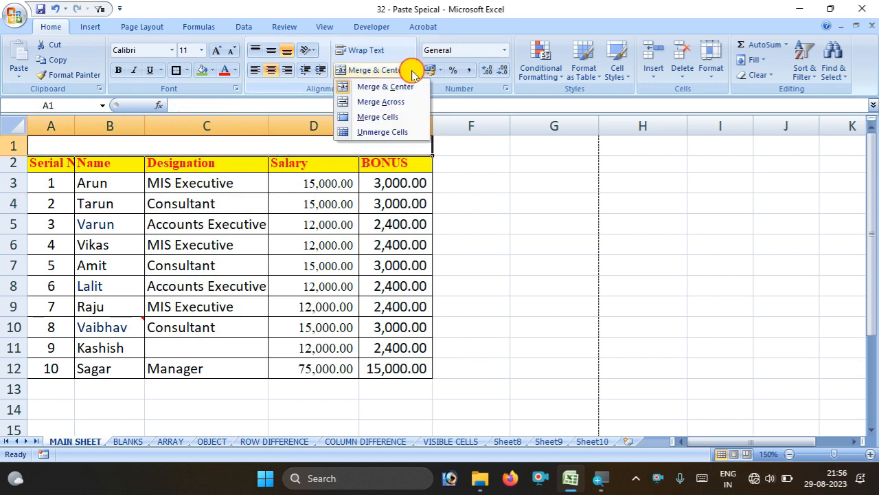
click(403, 145)
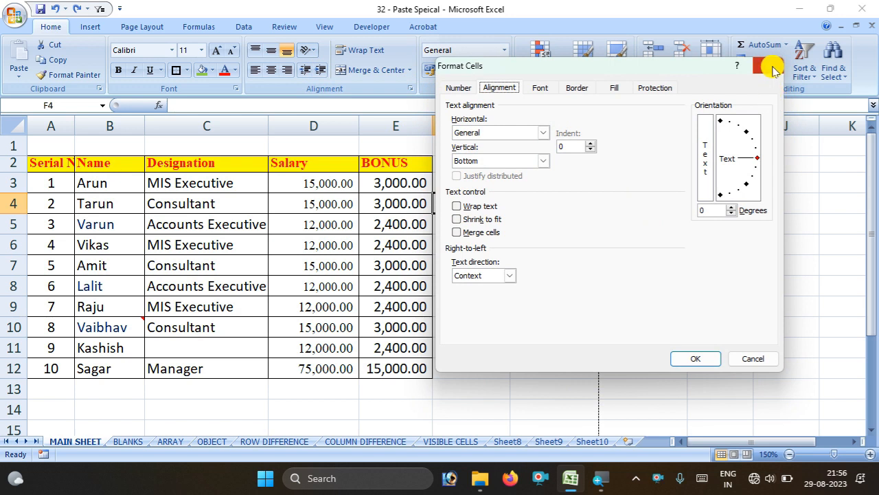
click(771, 67)
click(593, 338)
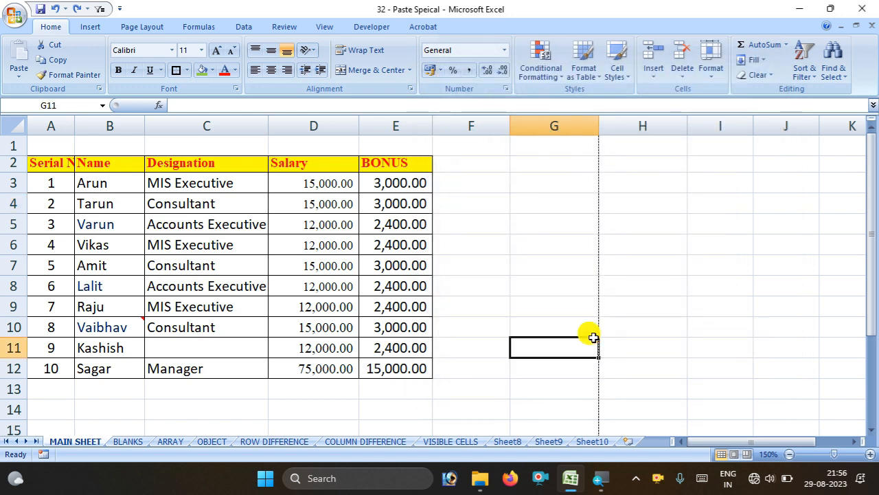
click(410, 89)
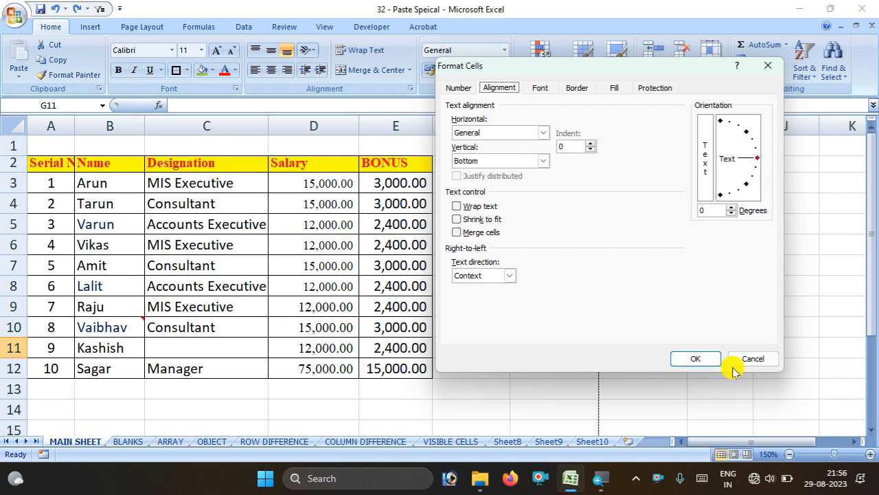
click(768, 357)
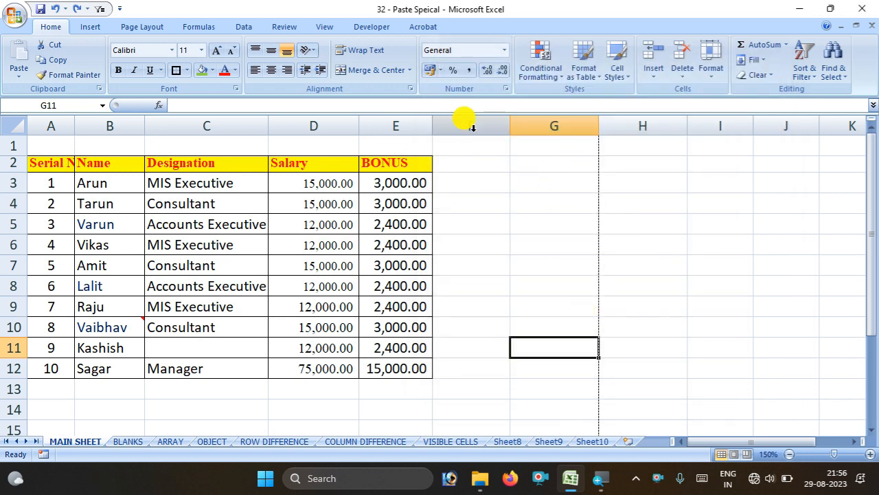
click(504, 51)
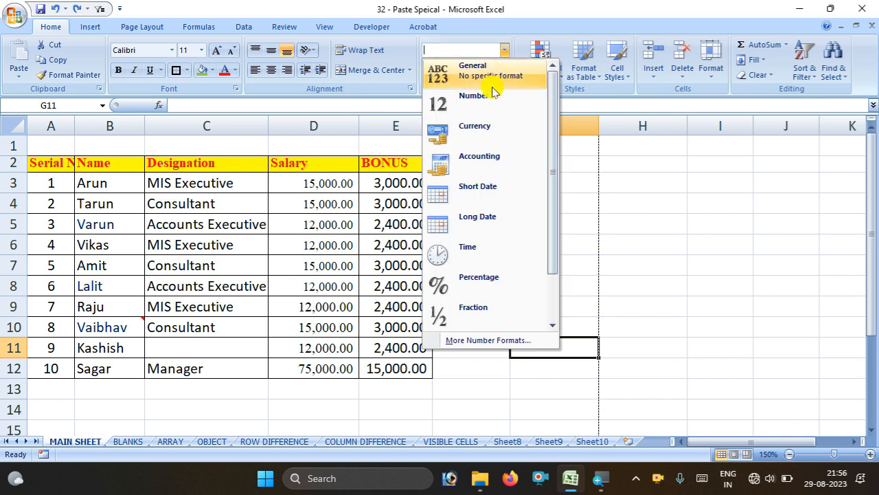
click(609, 158)
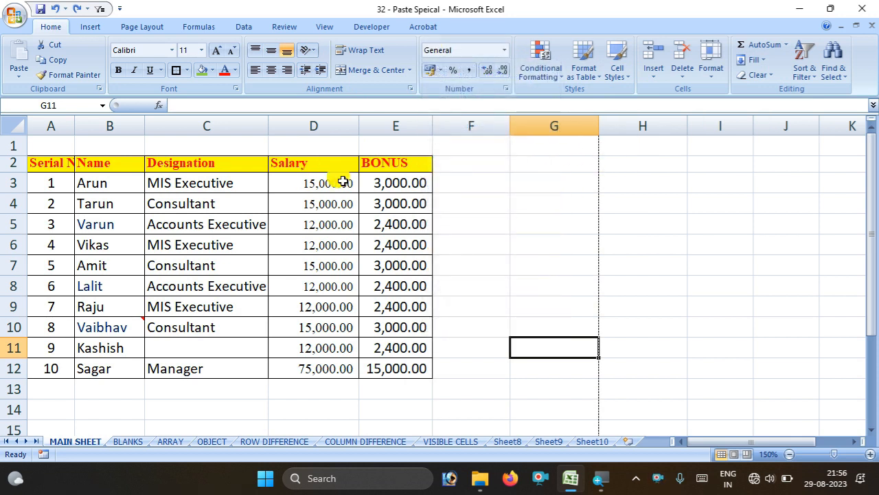
Format E3:E12 as $ English (United States) Accounting and widen column E to fit 15,000.00
drag(385, 180, 388, 361)
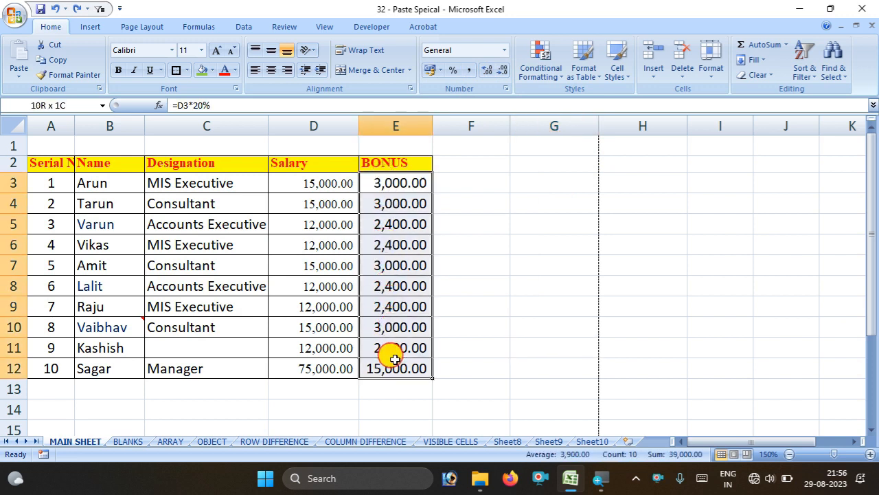
click(440, 70)
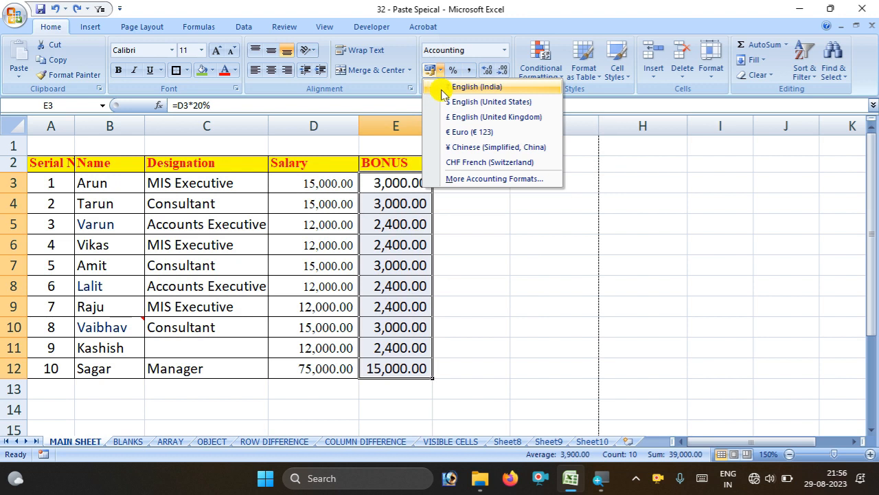
click(443, 103)
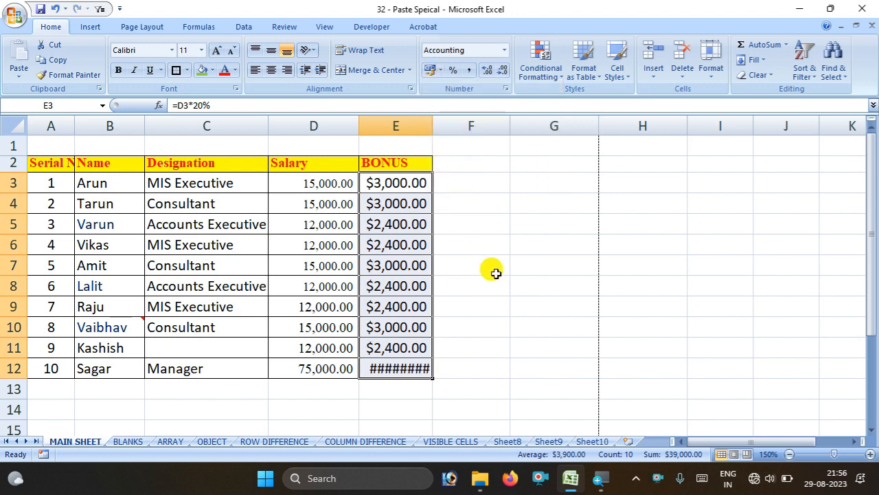
drag(433, 125, 452, 124)
drag(375, 175, 387, 222)
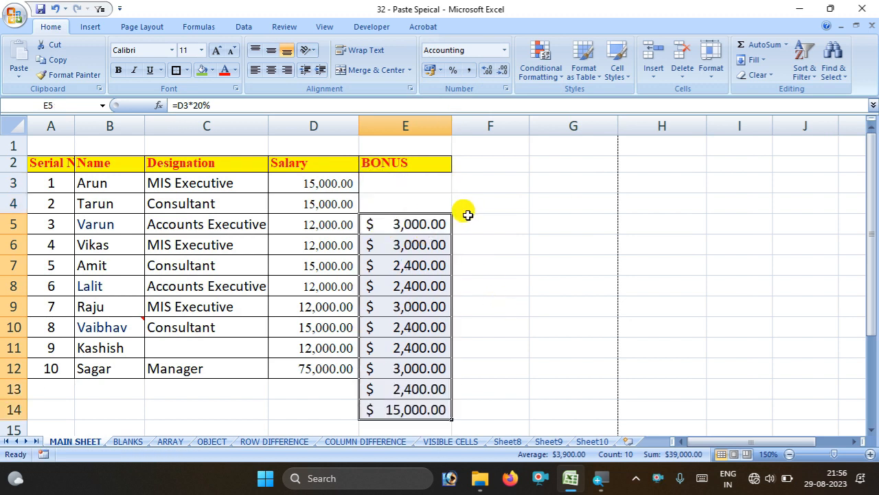
key(ctrl+z)
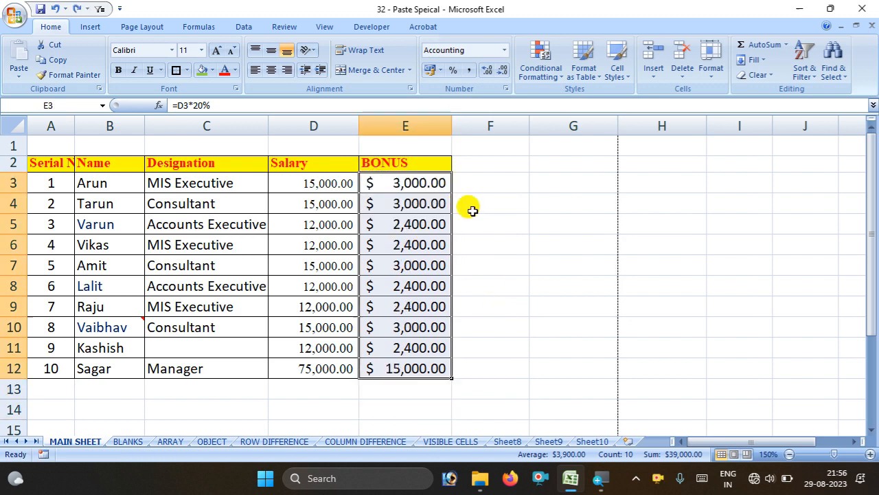
Browse currency symbols in More Accounting Formats, closing the dialog without changes
click(441, 70)
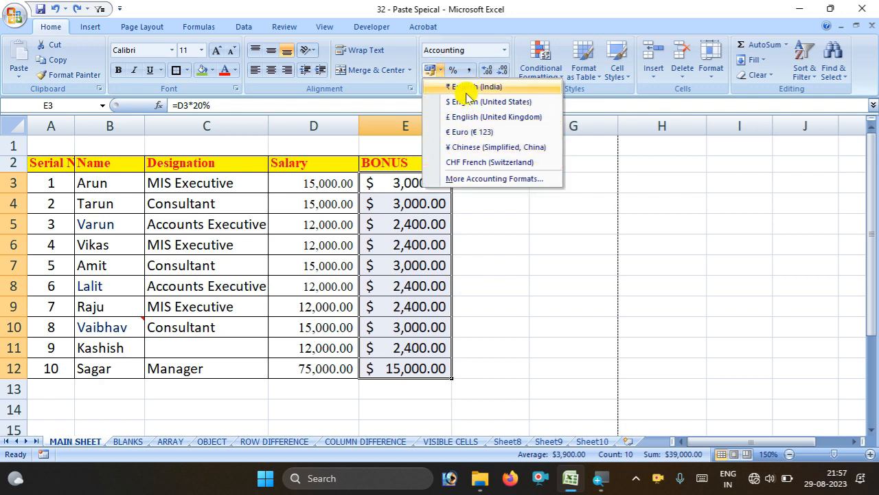
click(467, 179)
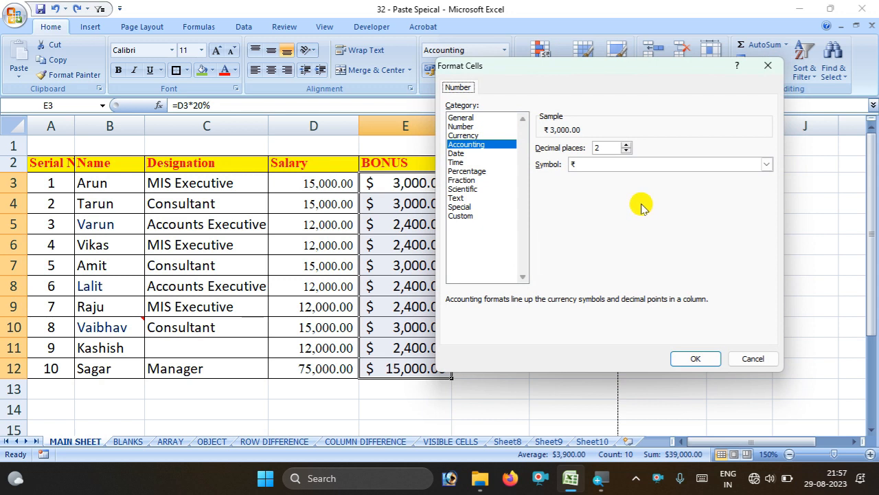
click(764, 164)
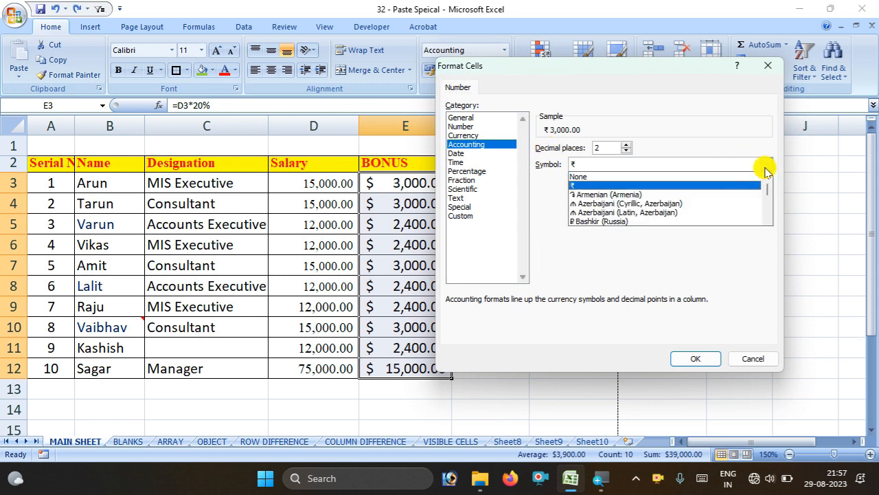
scroll(704, 199, down, 5)
scroll(707, 203, down, 15)
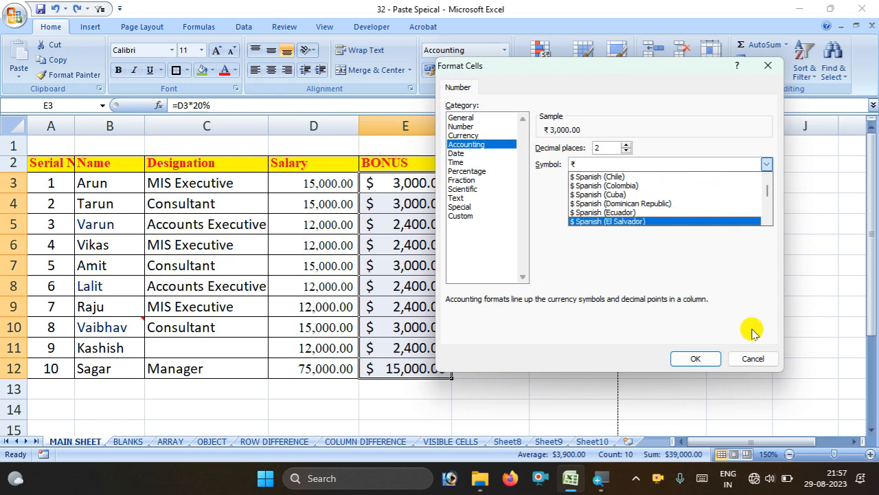
click(753, 358)
click(753, 358)
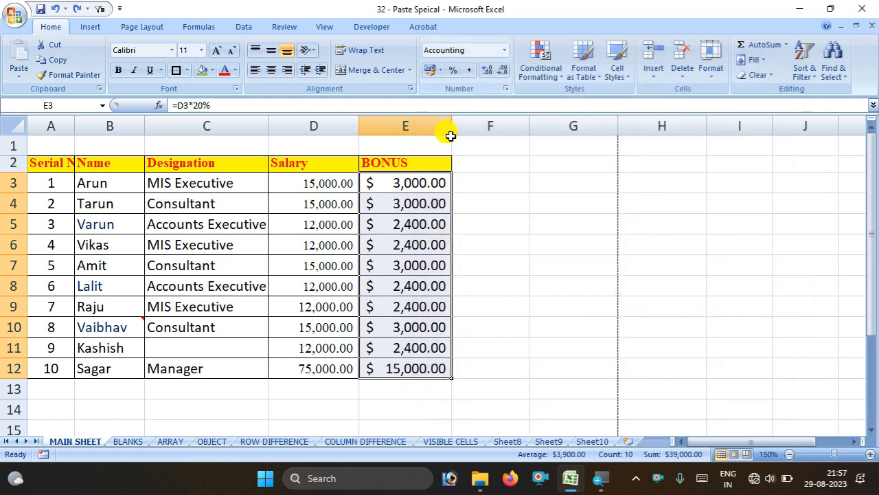
click(505, 50)
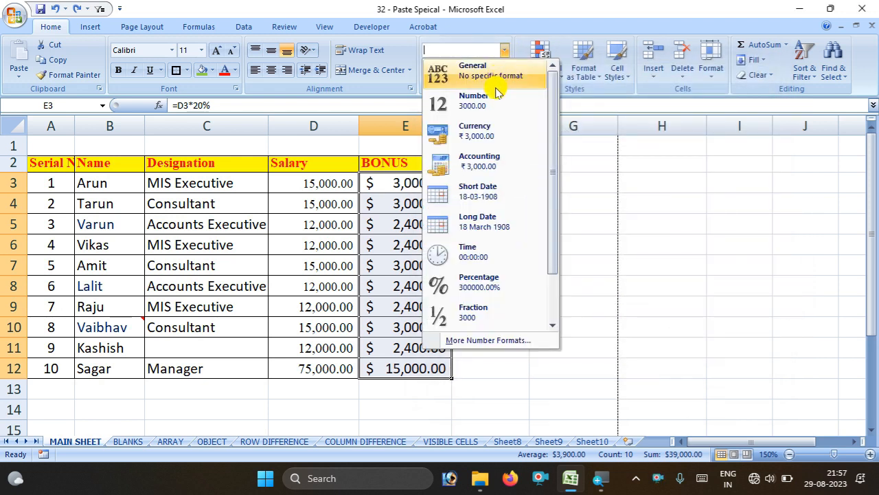
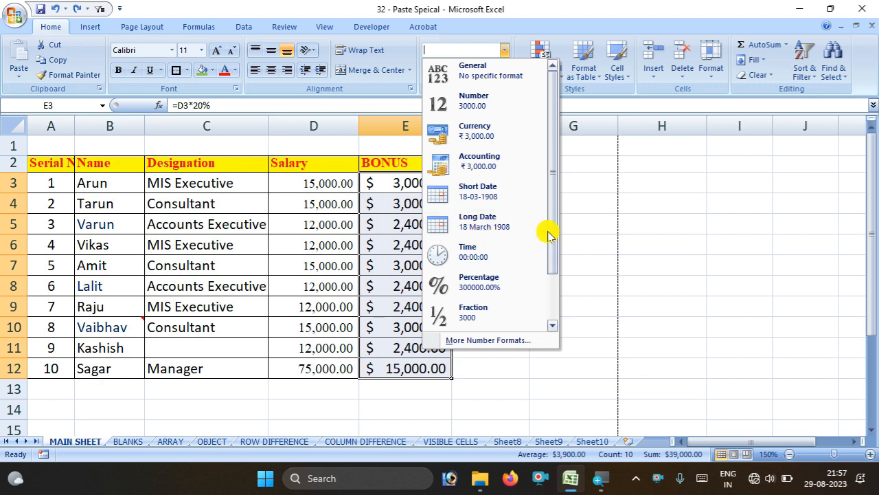
Close the Number Format list and select cell F3 for the 29-08-2023 date
click(606, 225)
click(483, 182)
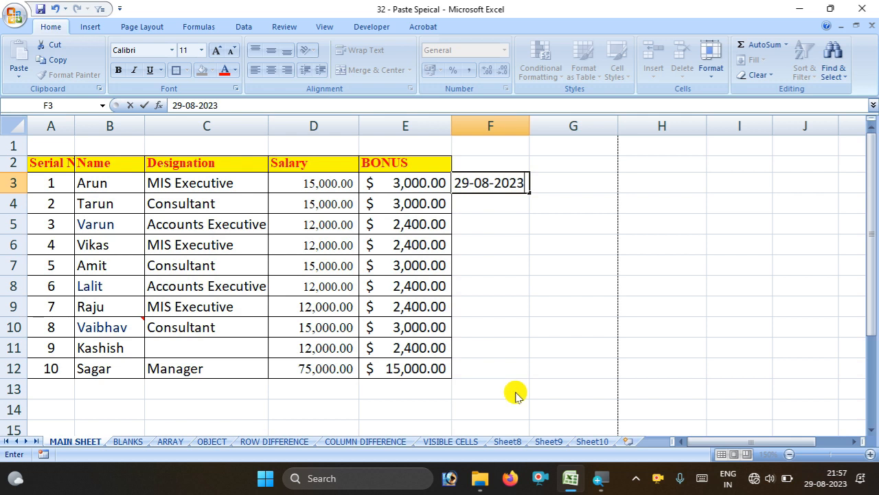
Commit 29-08-2023 in F3 and fill the date series down to F12
click(515, 393)
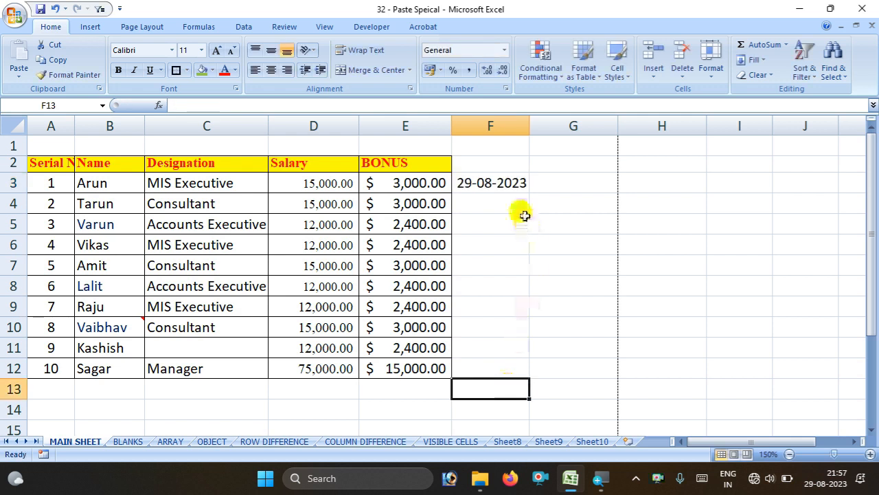
click(521, 188)
drag(531, 195, 521, 370)
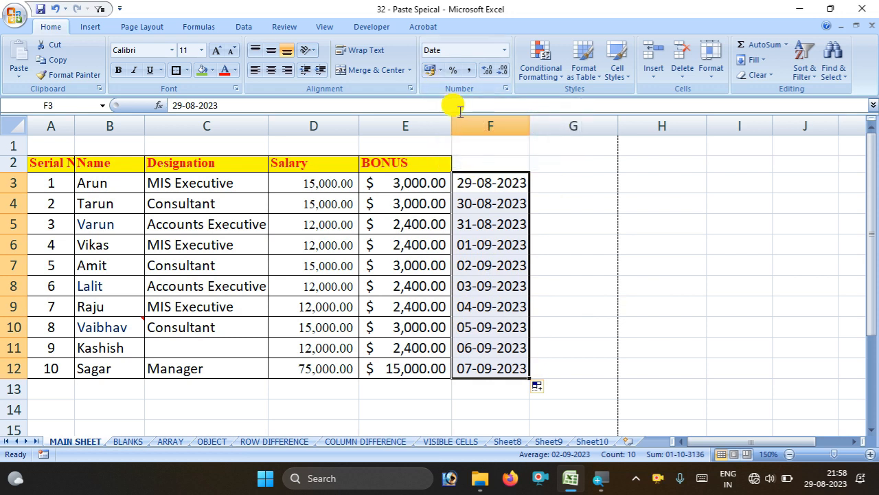
Format F3:F12 as Short Date, then switch them to Long Date
click(442, 73)
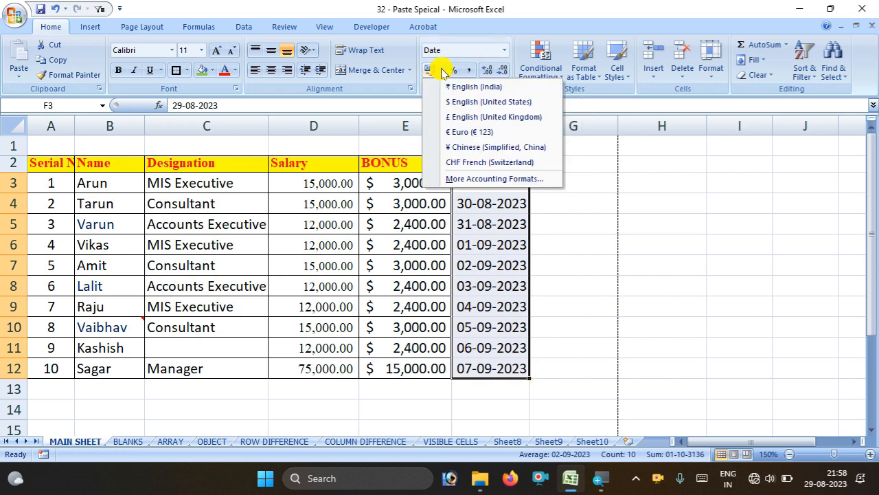
click(502, 46)
click(503, 50)
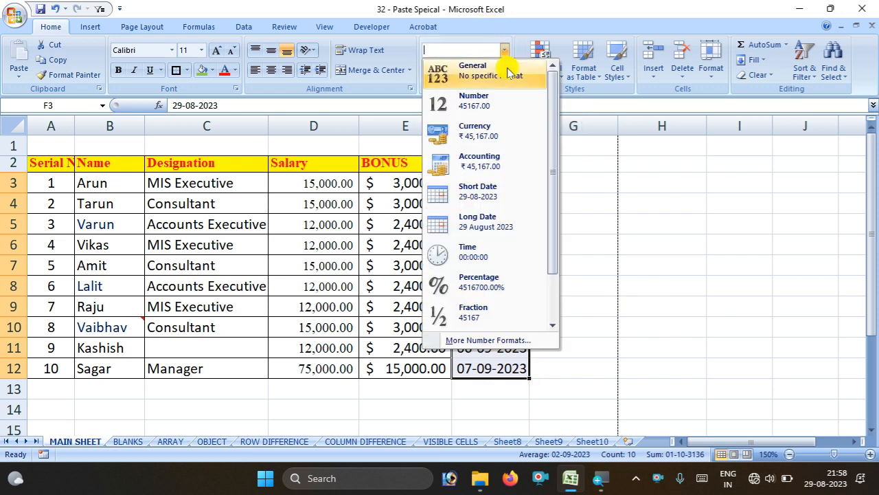
click(505, 194)
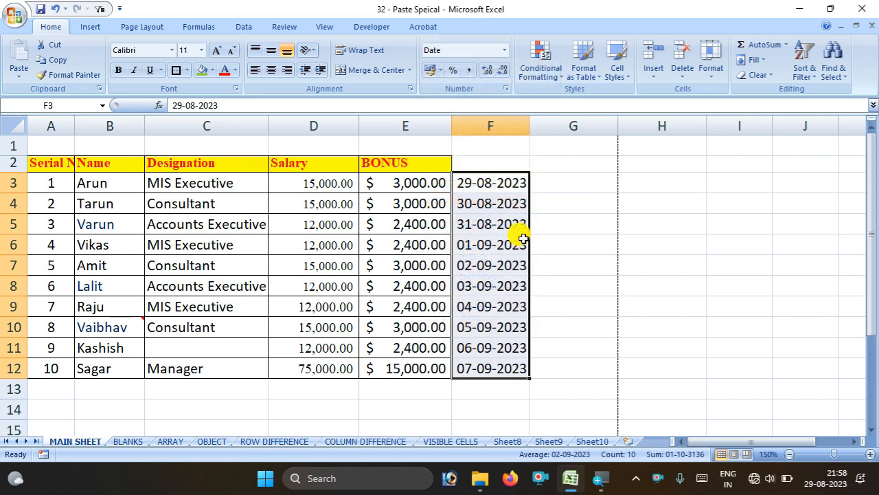
click(504, 51)
click(496, 217)
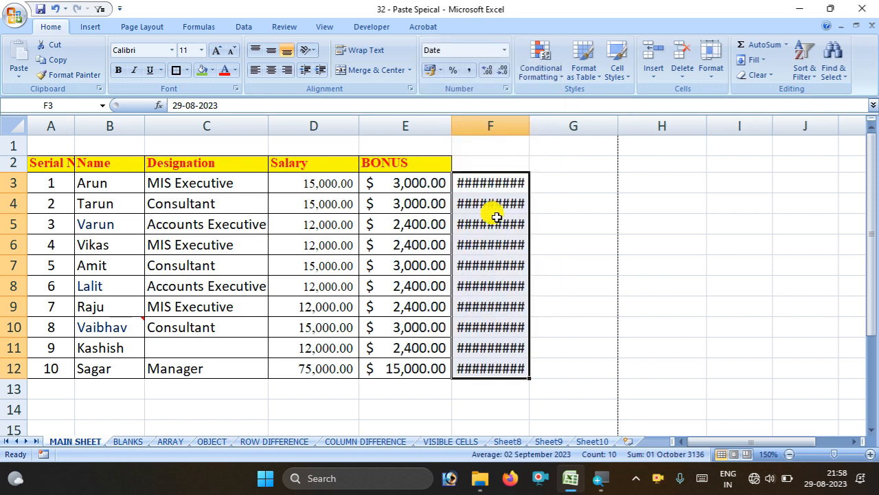
Resize column F to fit the long dates 29 August to 07 September 2023
drag(529, 126, 654, 144)
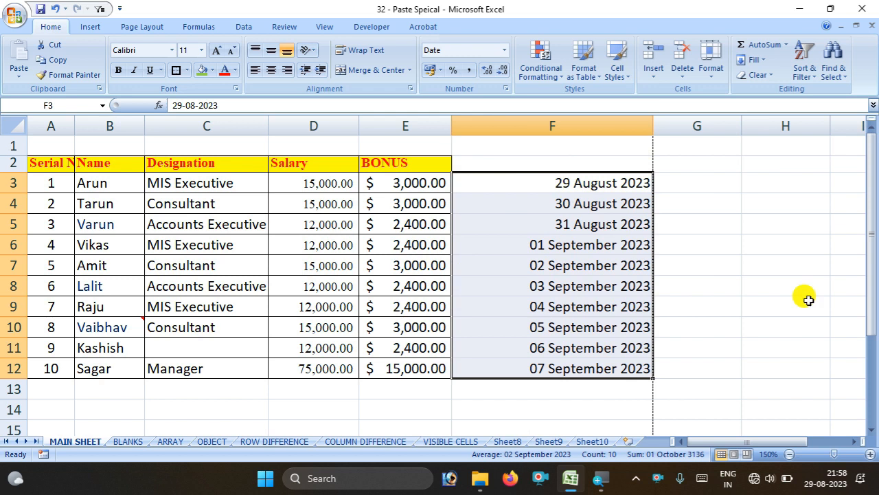
drag(650, 128, 597, 131)
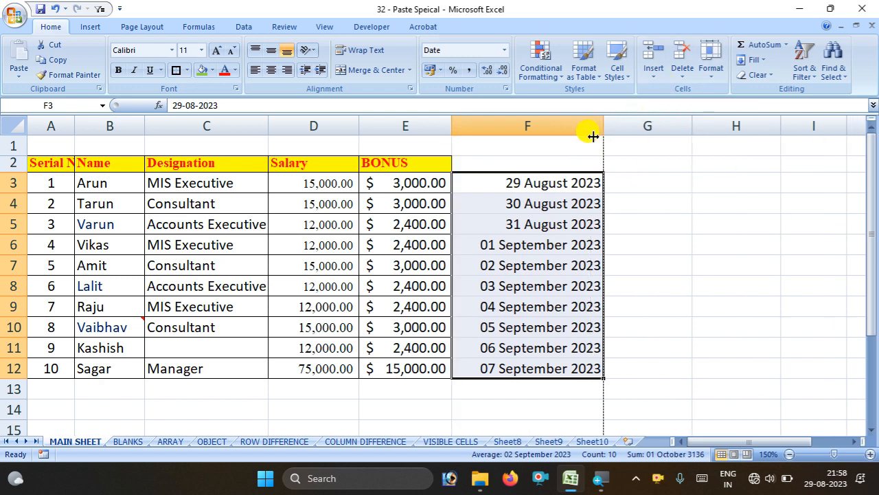
click(653, 265)
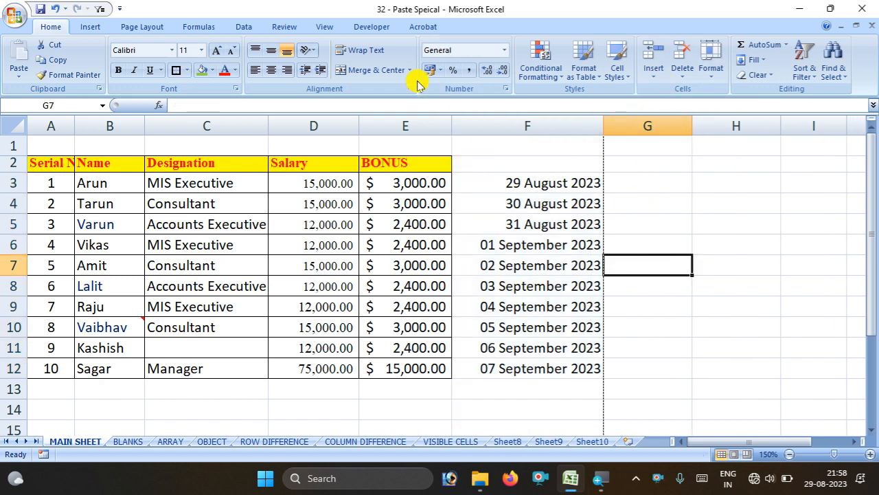
click(503, 50)
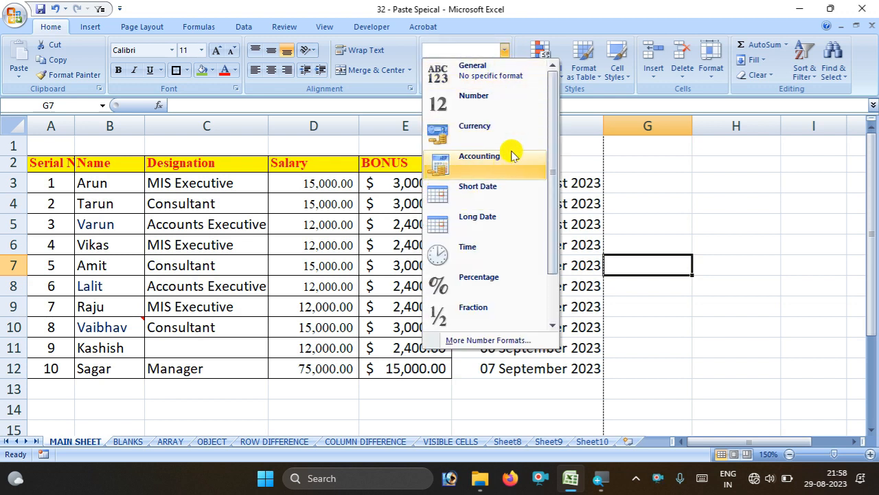
click(657, 184)
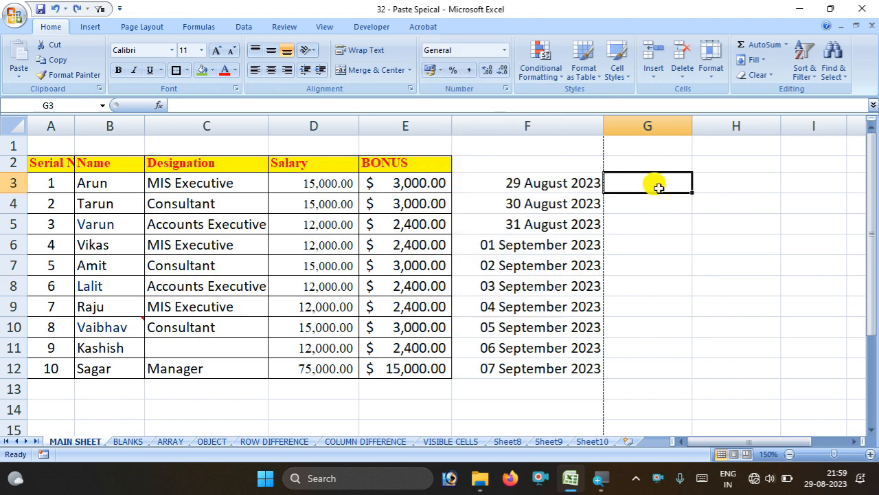
Enter 29-08-2023 in G3 and fill the date series down to G12
click(648, 225)
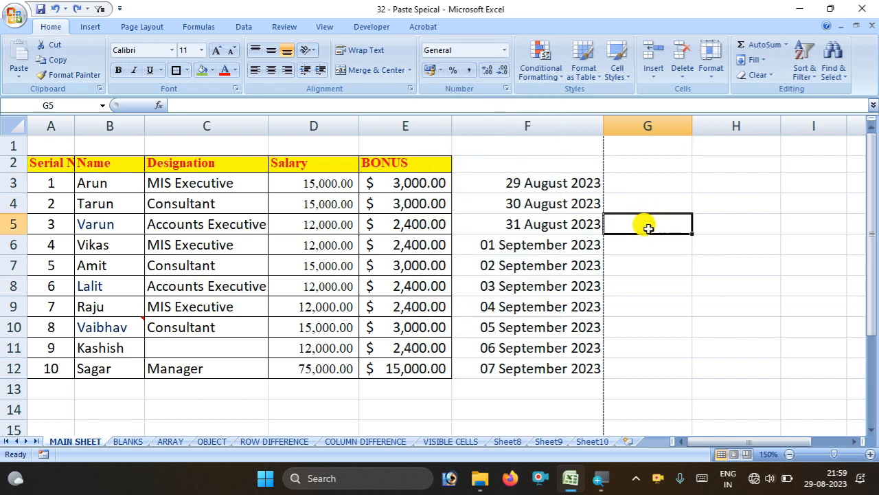
double_click(639, 184)
text(29-08*2023)
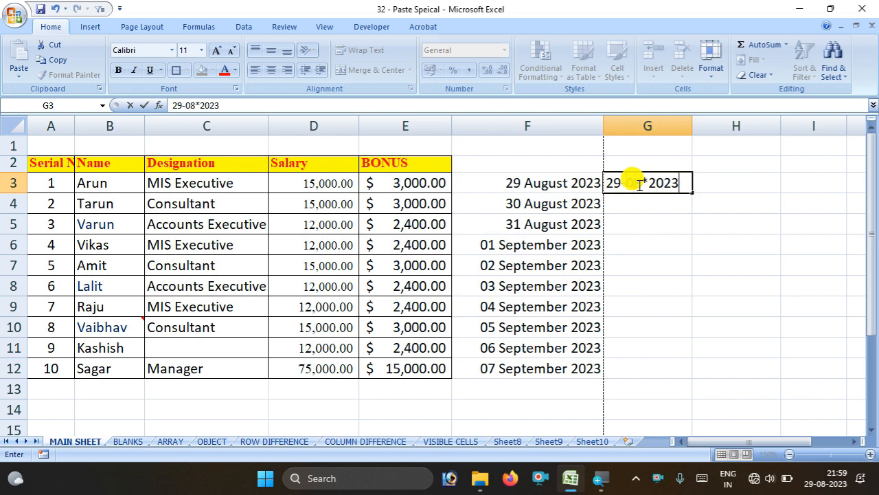
click(639, 183)
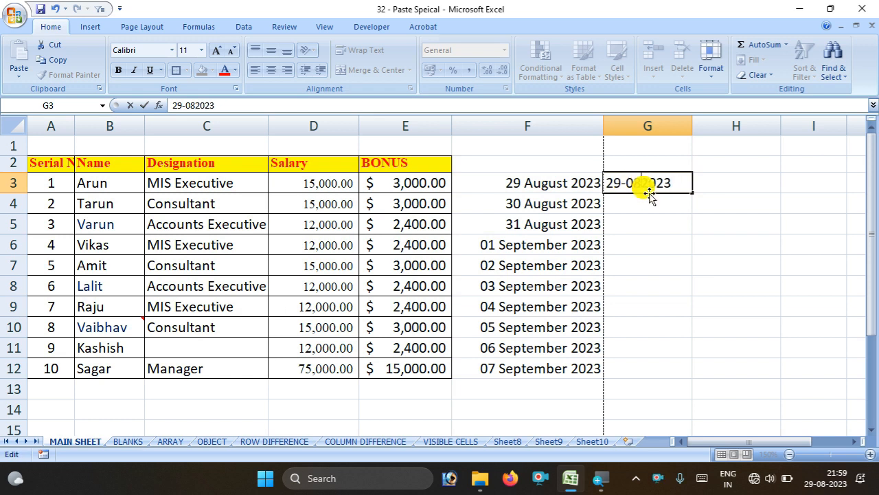
click(661, 202)
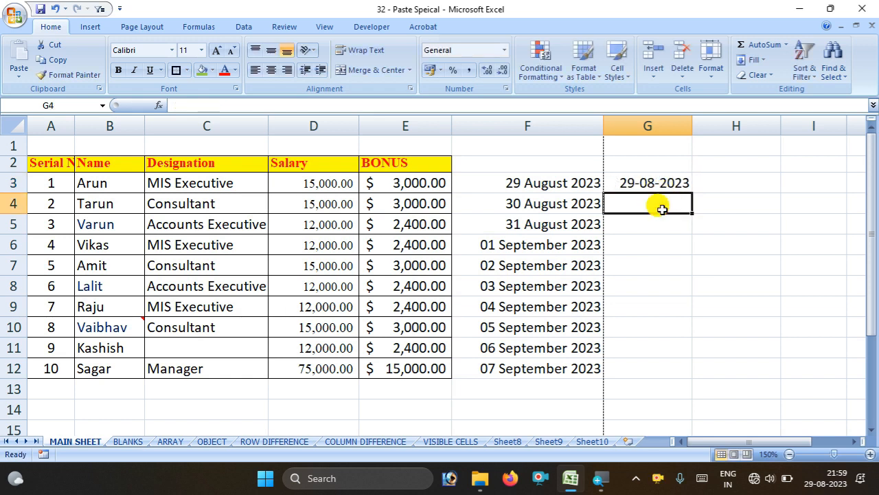
click(670, 183)
drag(688, 190, 681, 373)
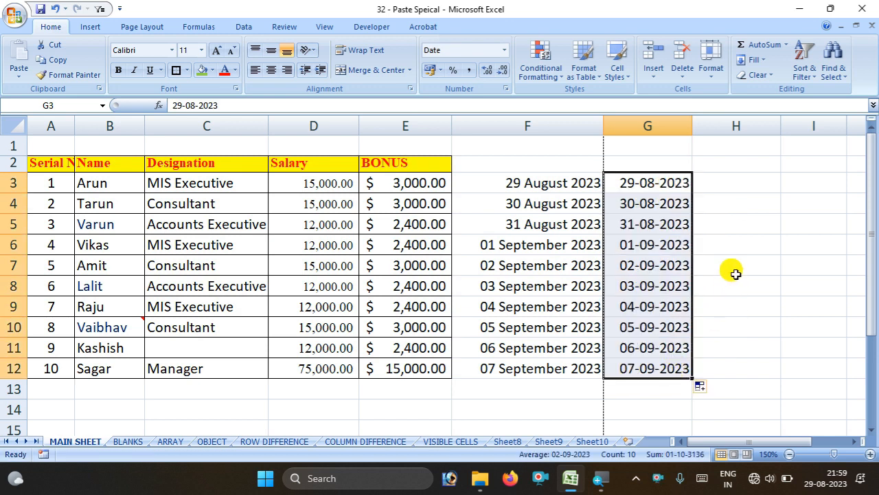
click(722, 245)
Format G3:G12 as Short Date, showing 29-08-2023 to 07-09-2023
drag(664, 183, 638, 359)
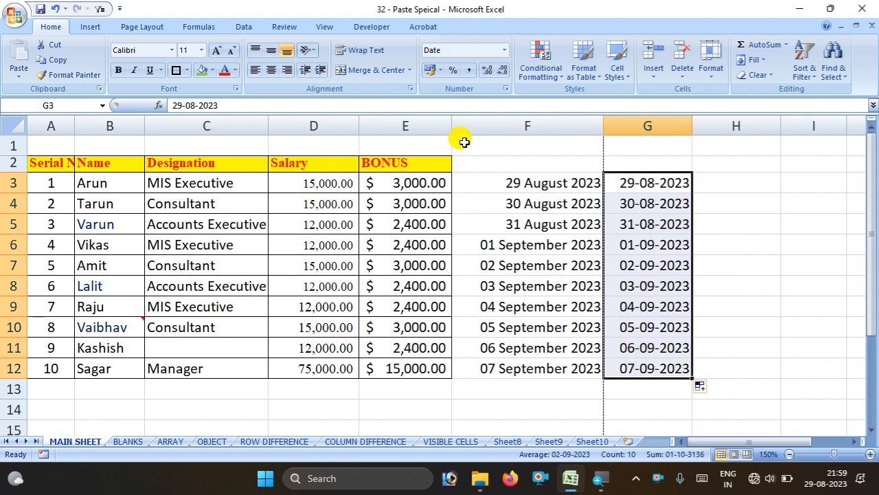
click(504, 50)
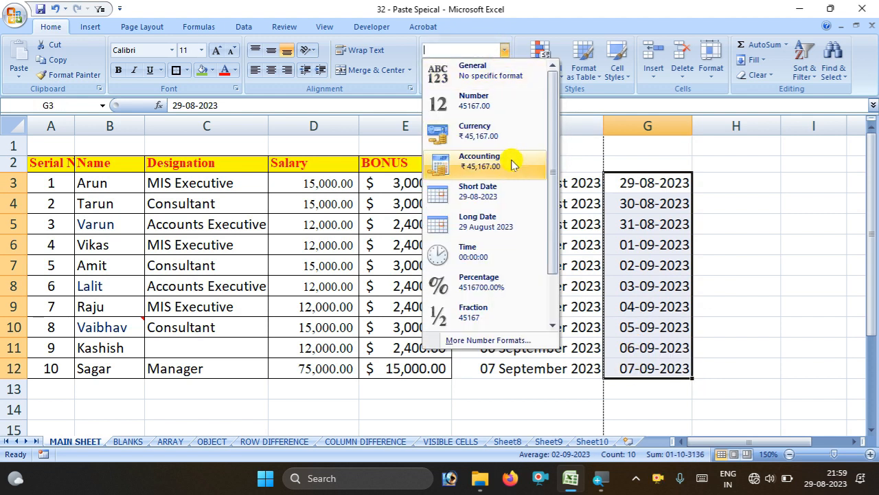
click(509, 196)
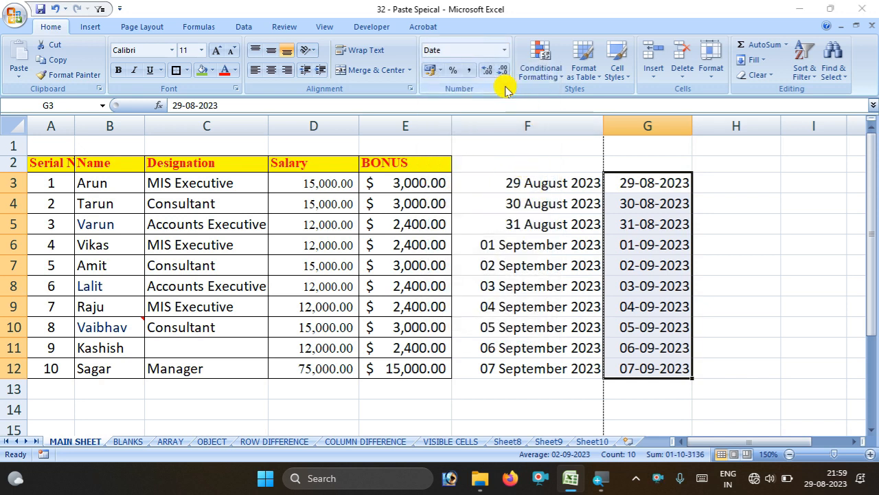
click(509, 88)
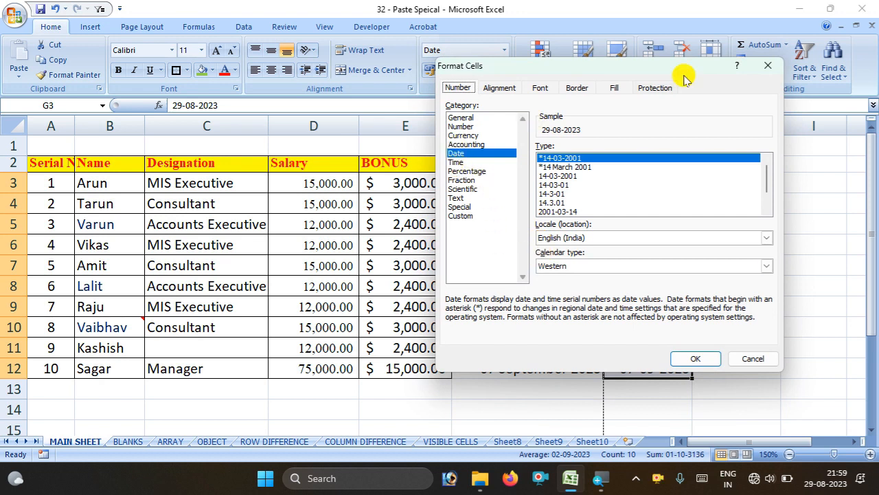
Apply the custom date format dd-mmmm-yyyy to G3:G12 in Format Cells
click(768, 65)
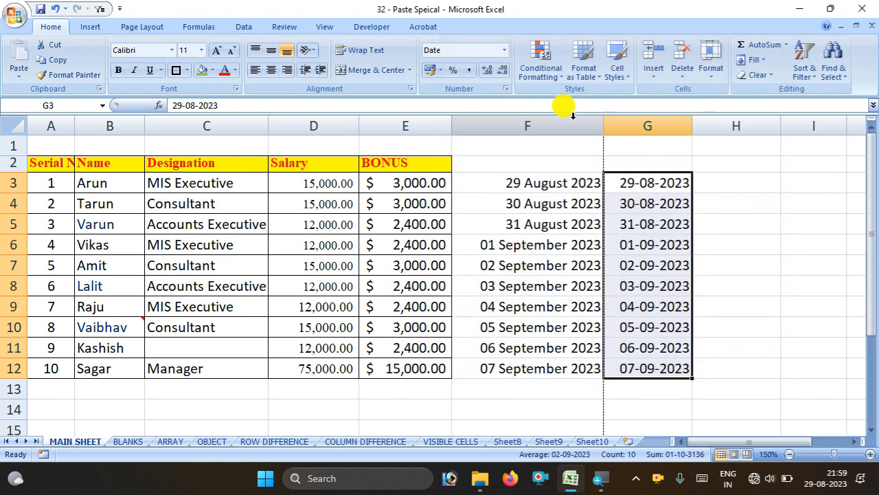
click(509, 88)
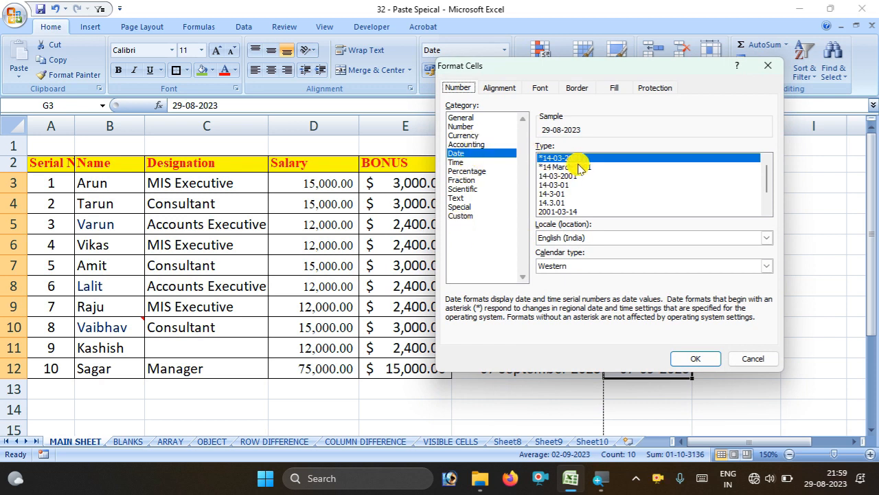
scroll(580, 182, down, 1)
scroll(581, 184, up, 1)
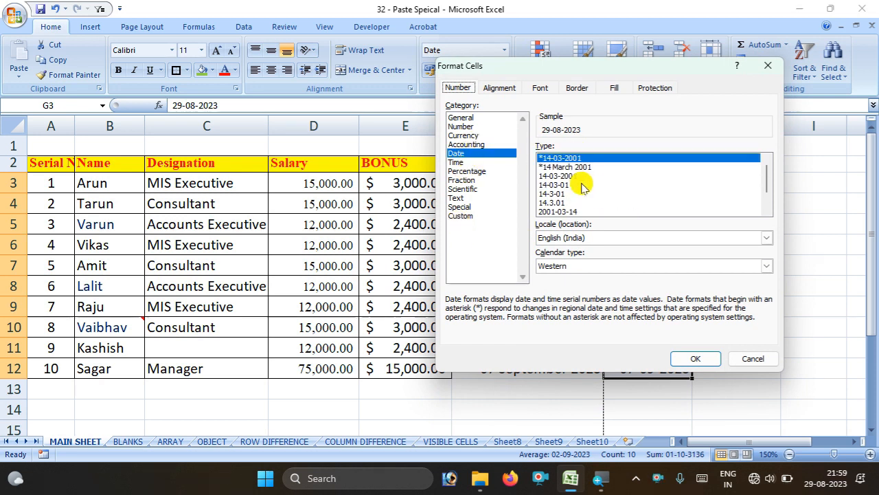
click(471, 216)
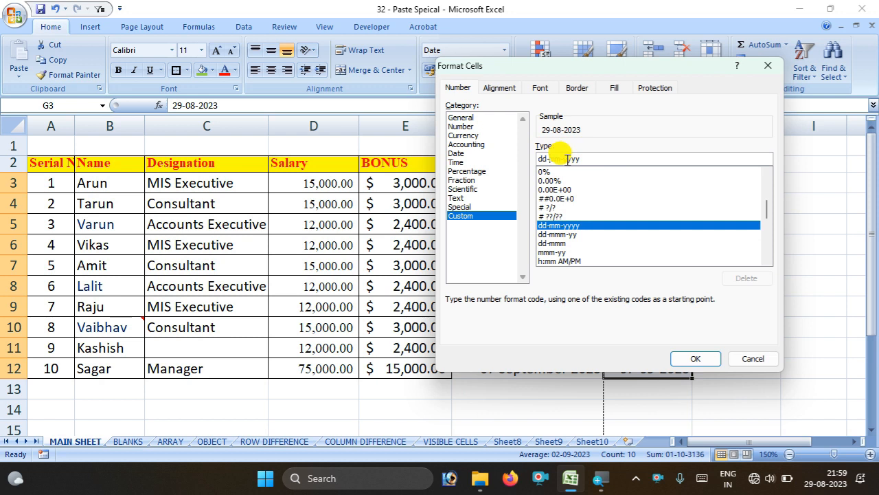
text(mm)
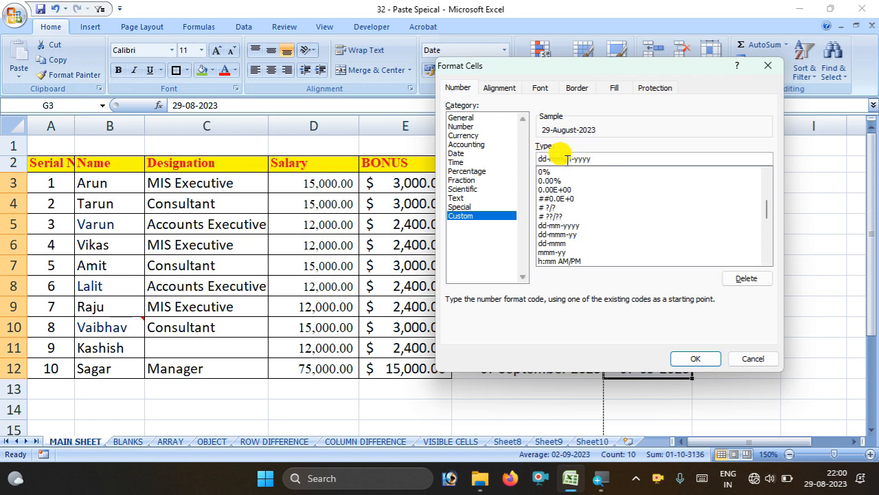
click(680, 353)
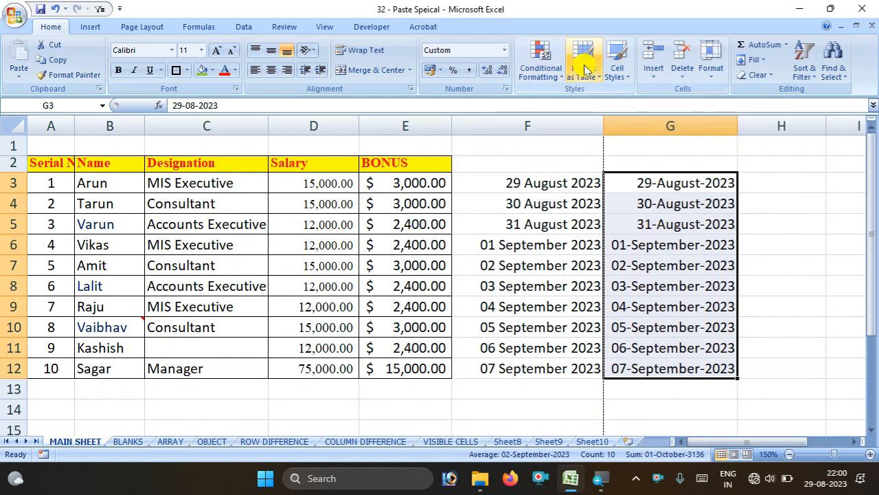
Recheck the dd-mmmm-yyyy custom code in Format Cells and confirm it with OK
click(504, 51)
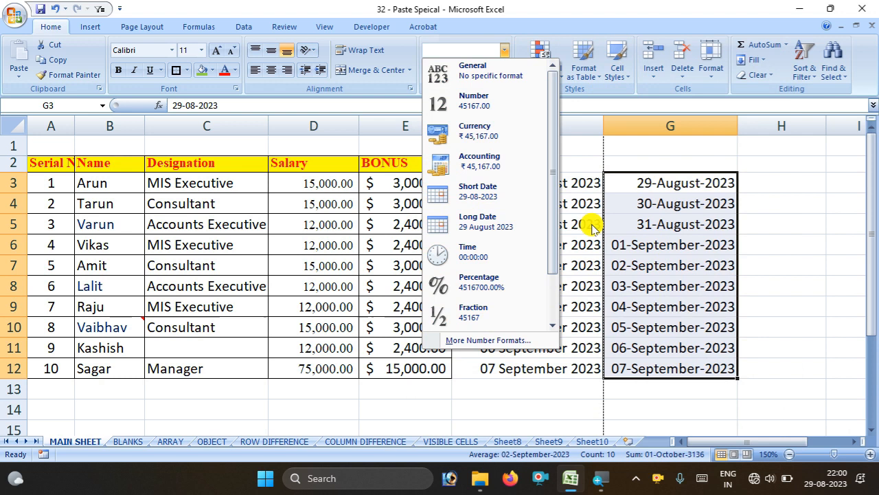
click(801, 181)
click(509, 89)
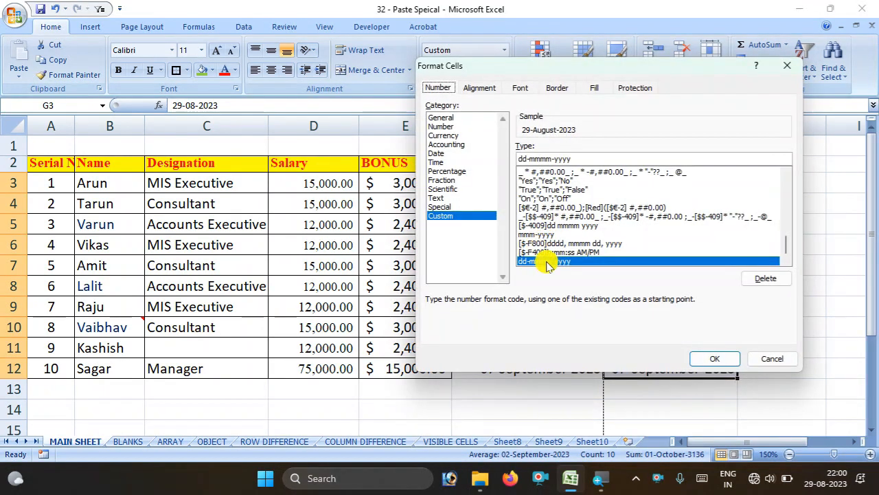
drag(574, 159, 497, 159)
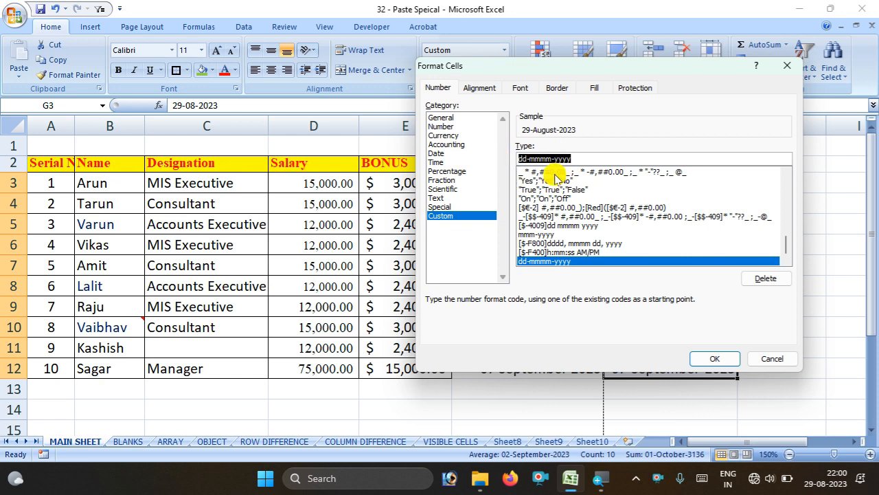
click(787, 64)
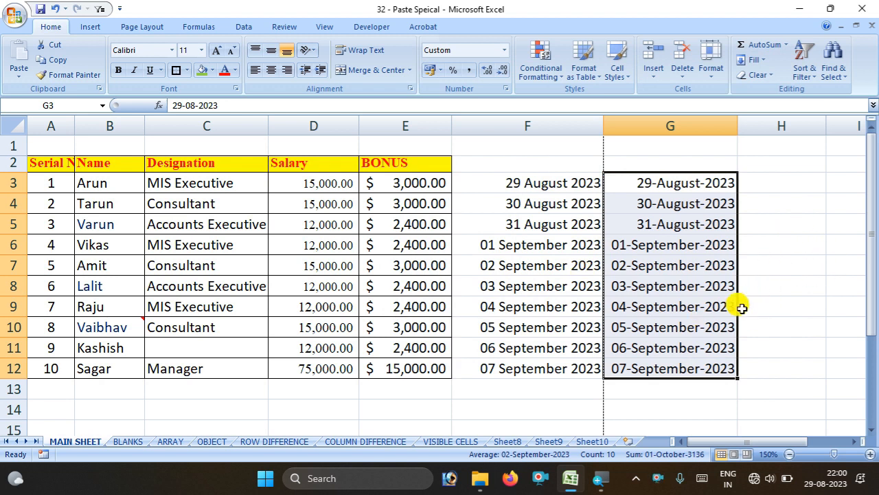
Enter 0.5 in H3 and format it as Percentage so it shows 50.00%
click(504, 51)
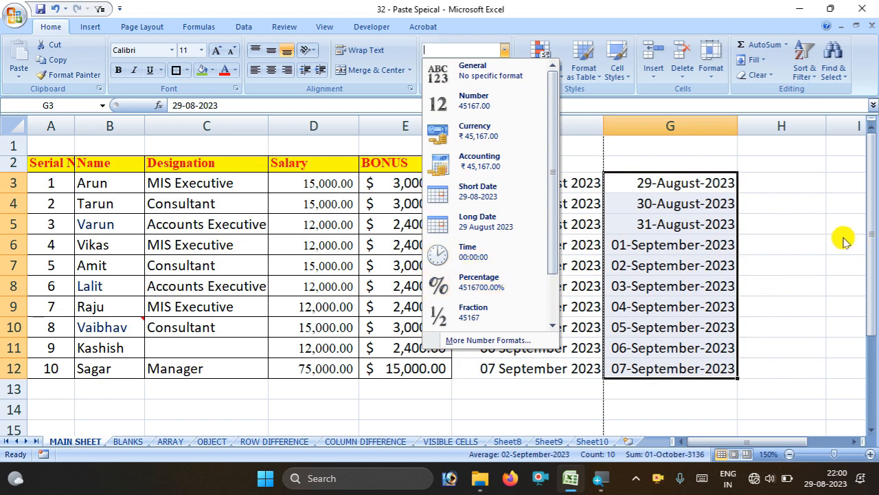
click(786, 178)
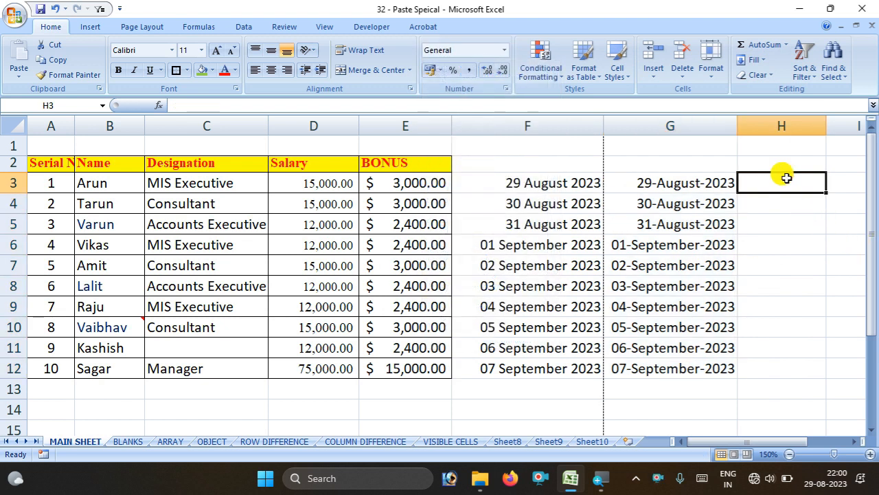
text(5.)
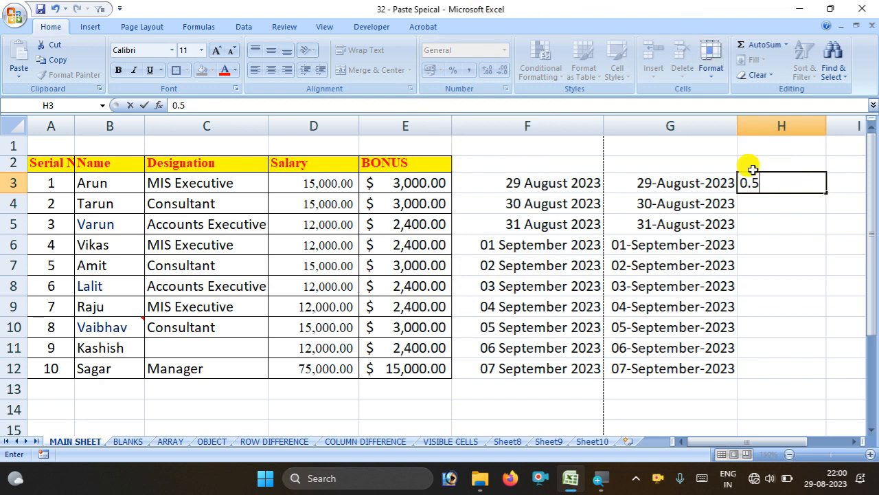
click(838, 185)
click(760, 184)
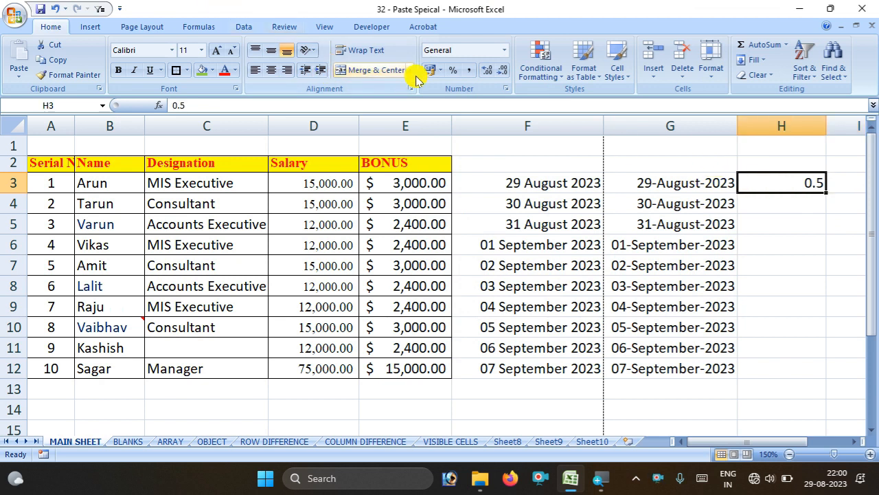
click(505, 54)
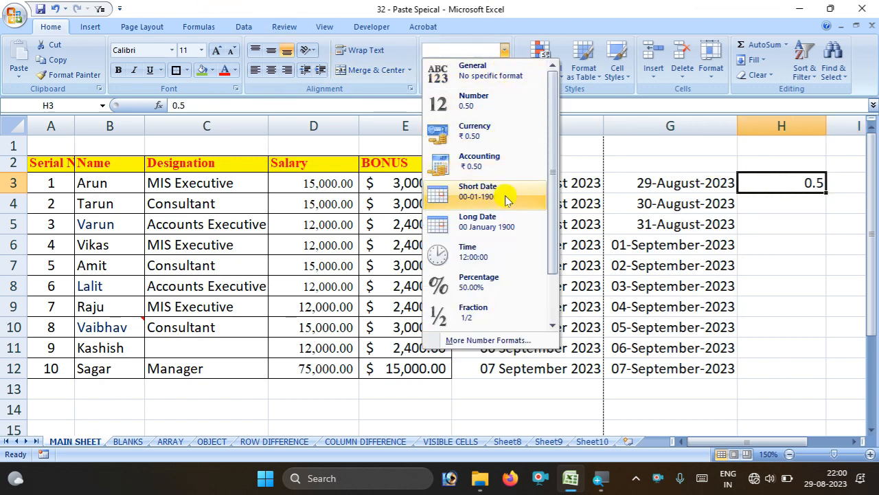
click(519, 279)
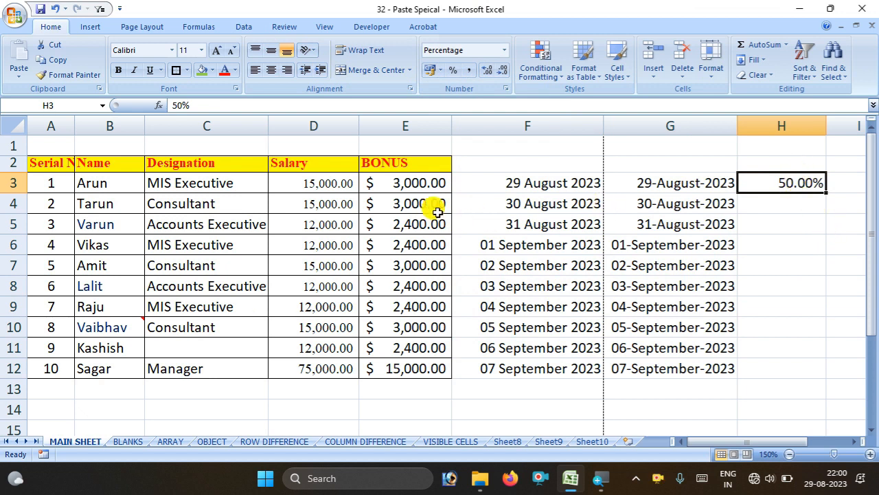
click(405, 193)
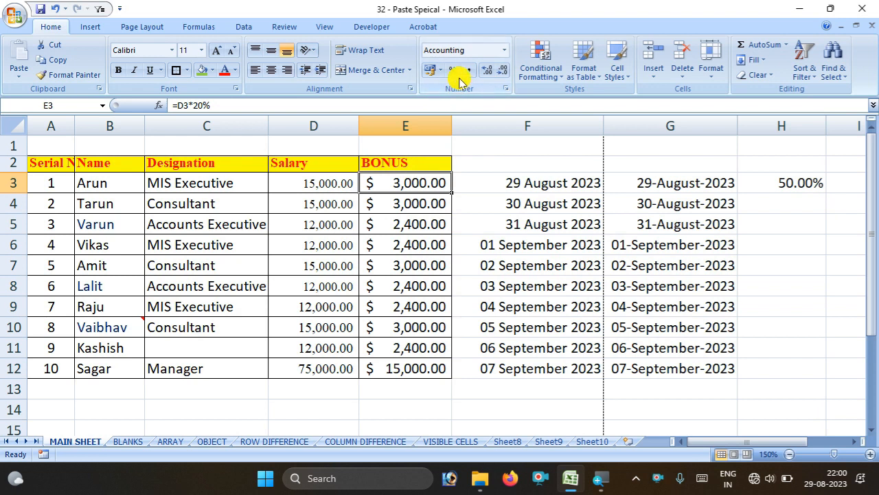
Apply Comma Style to the BONUS values E3:E12, dropping the dollar sign
click(482, 72)
click(482, 72)
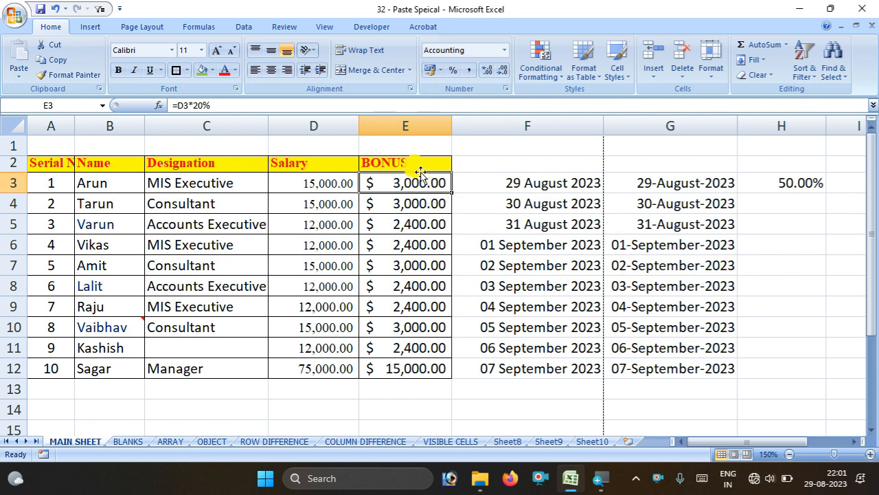
drag(408, 187, 393, 369)
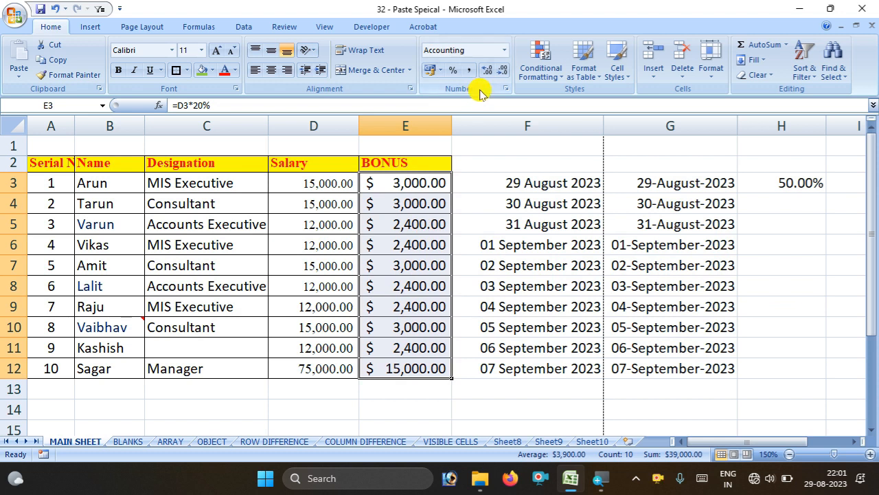
click(469, 70)
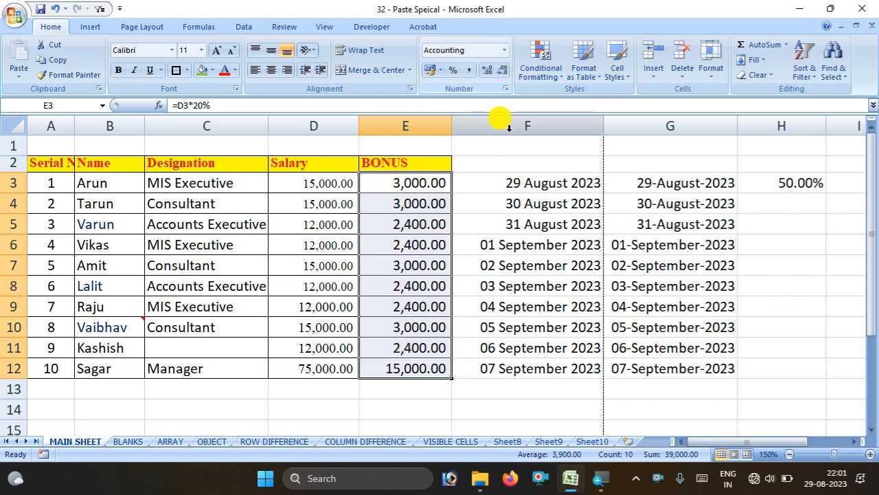
right_click(471, 71)
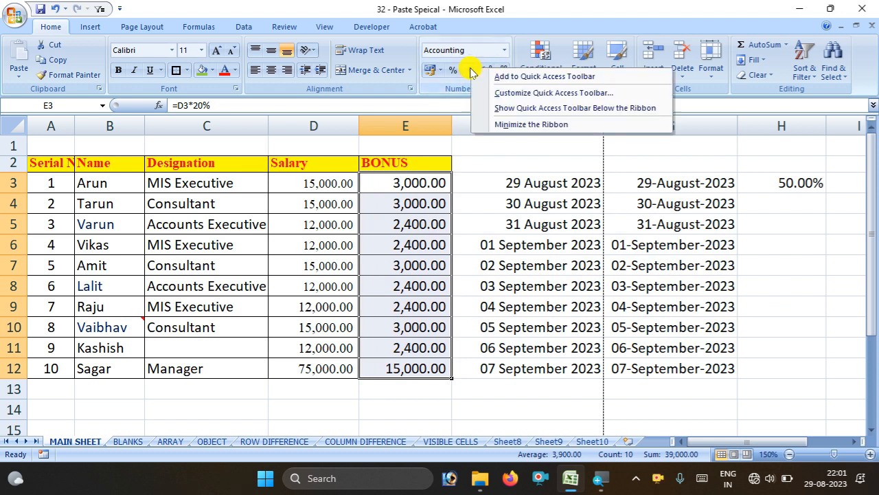
key(Escape)
Remove all decimals from E3:E12 so they read 3,000, 2,400 and 15,000
drag(422, 186, 393, 371)
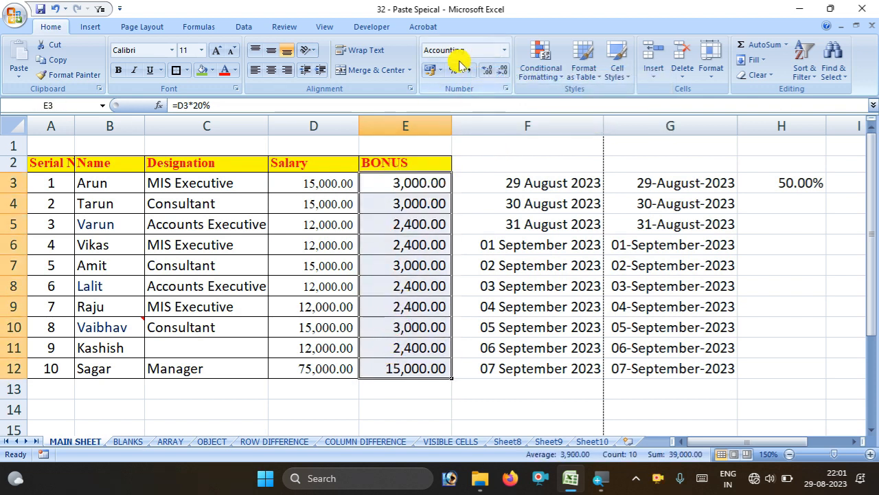
click(487, 77)
click(498, 75)
click(499, 75)
click(500, 76)
click(465, 72)
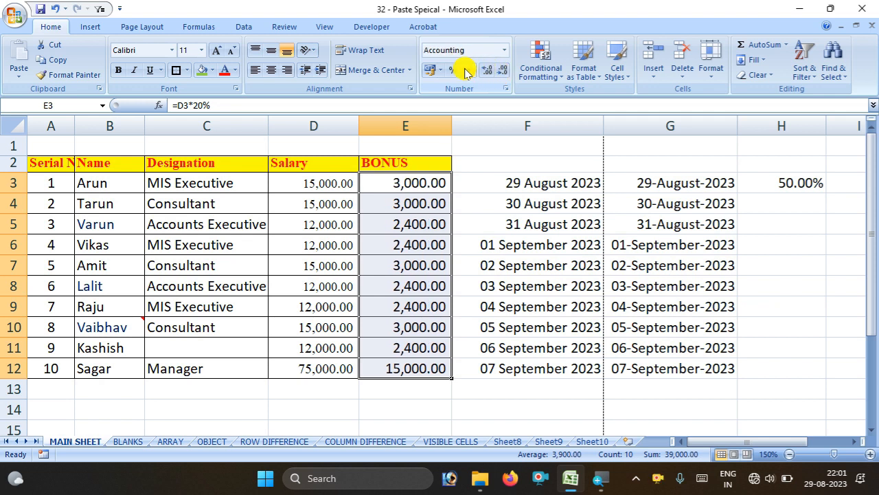
click(506, 75)
click(505, 74)
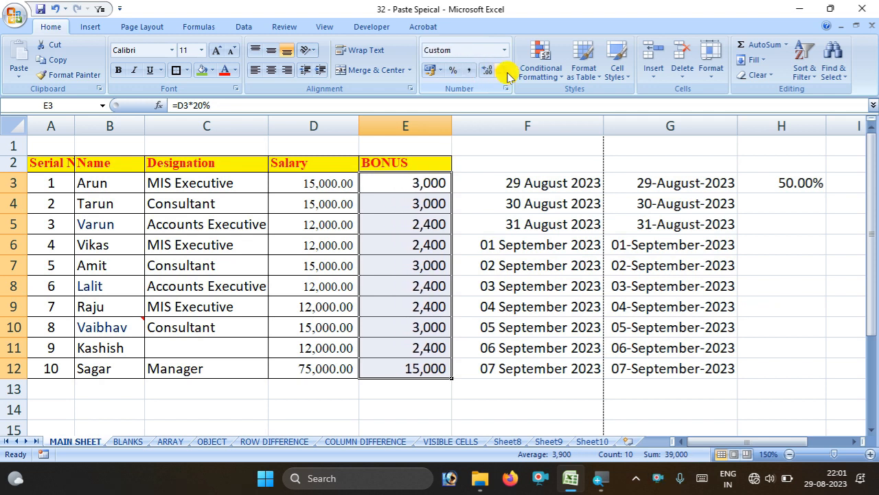
click(528, 408)
drag(484, 172, 807, 365)
click(761, 75)
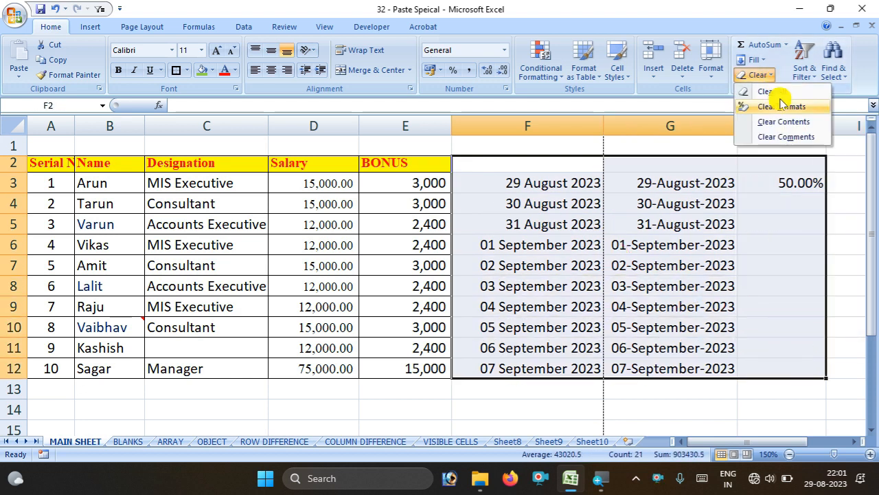
Clear all contents from F2:H12 and select the salary table A2:F12
click(771, 91)
click(649, 205)
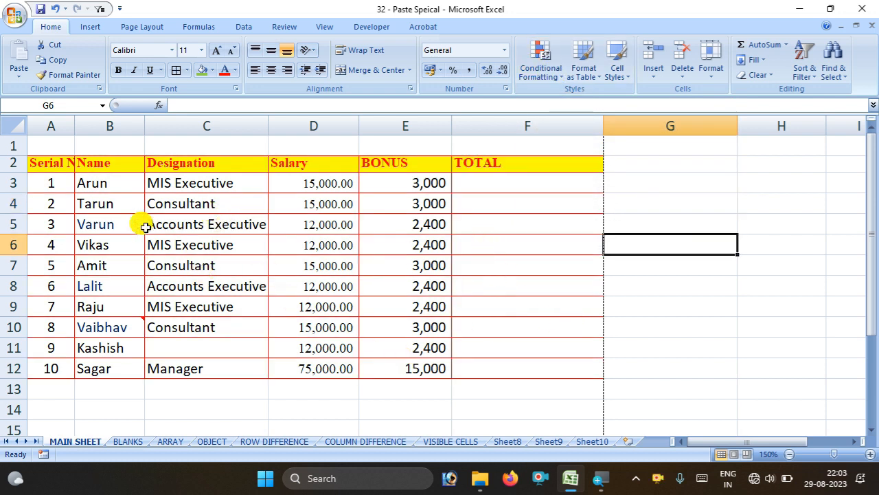
click(67, 172)
drag(68, 172, 535, 371)
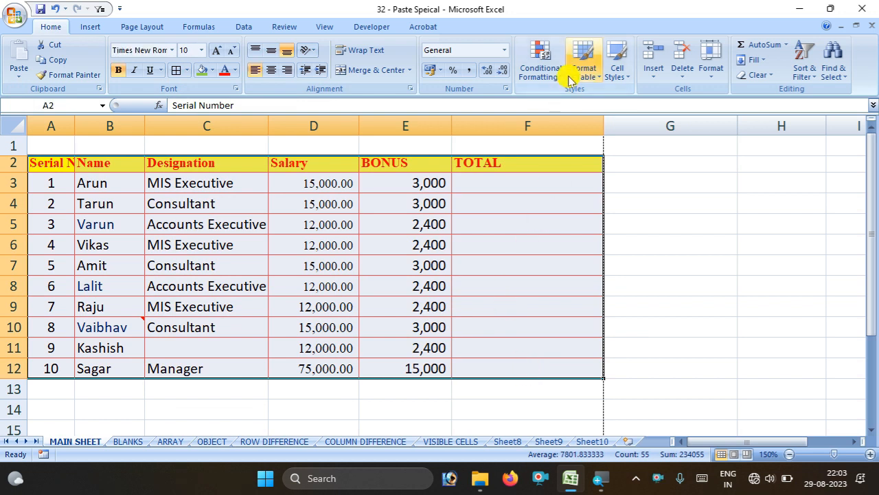
Format A2:F12 as a table with headers in a dark orange banded style
click(750, 367)
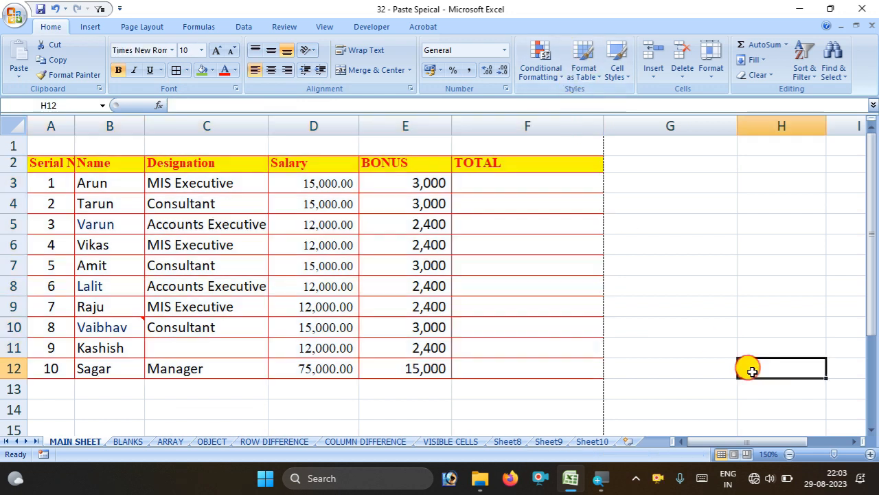
click(588, 78)
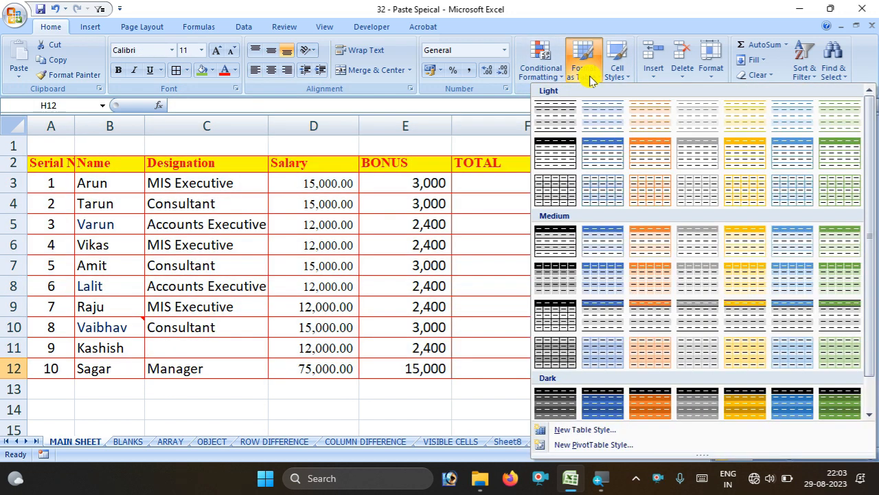
click(234, 415)
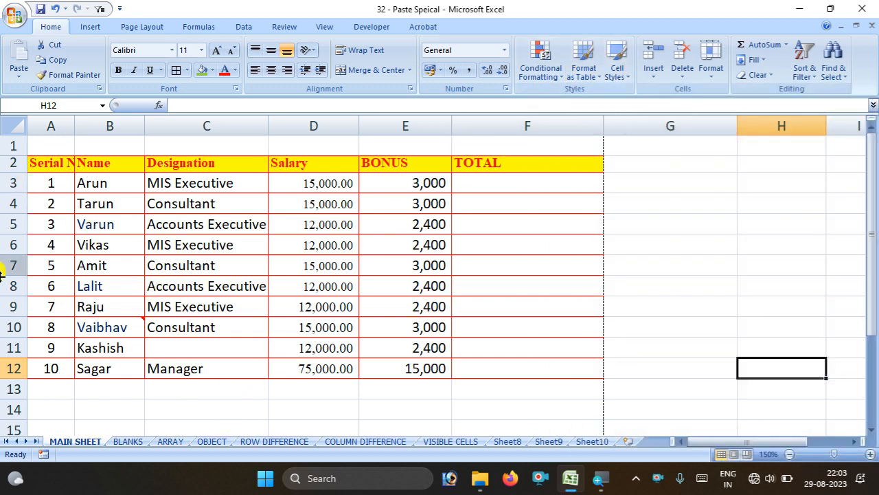
drag(41, 156, 513, 356)
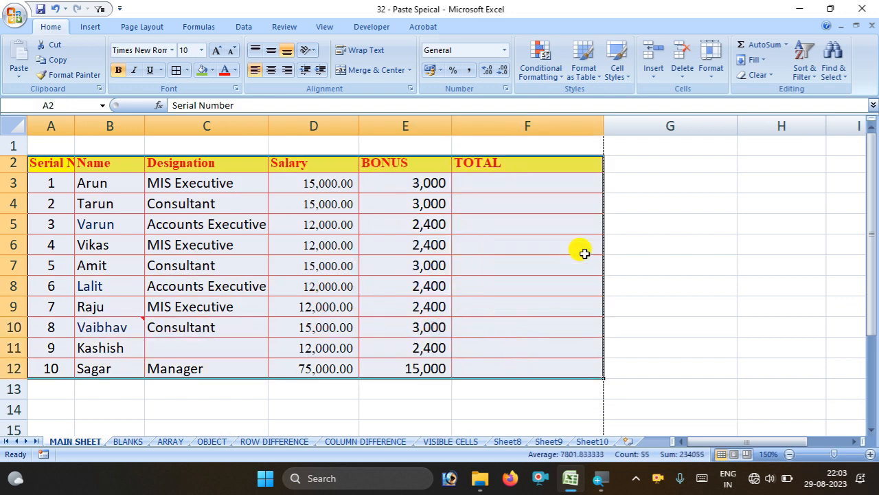
click(589, 72)
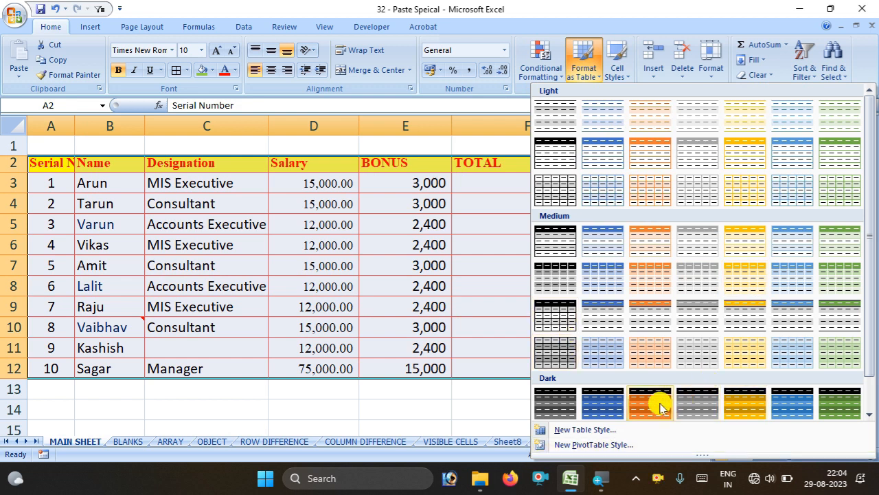
scroll(654, 402, down, 1)
click(633, 360)
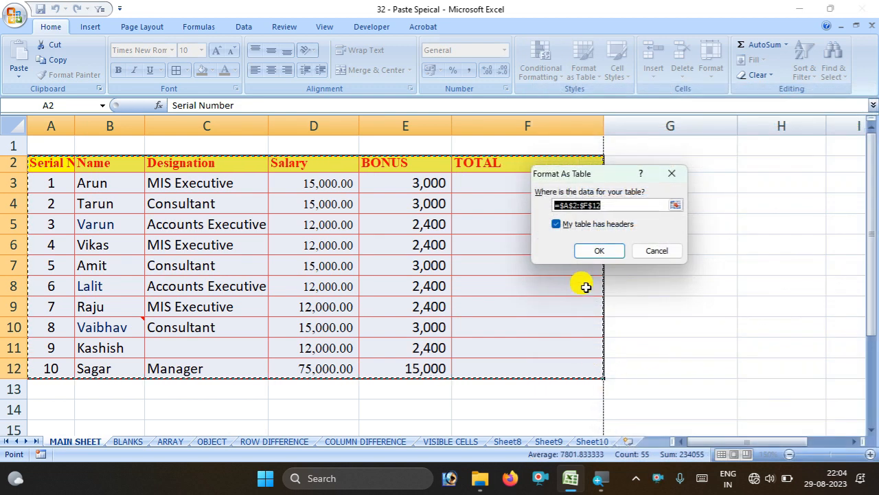
click(595, 254)
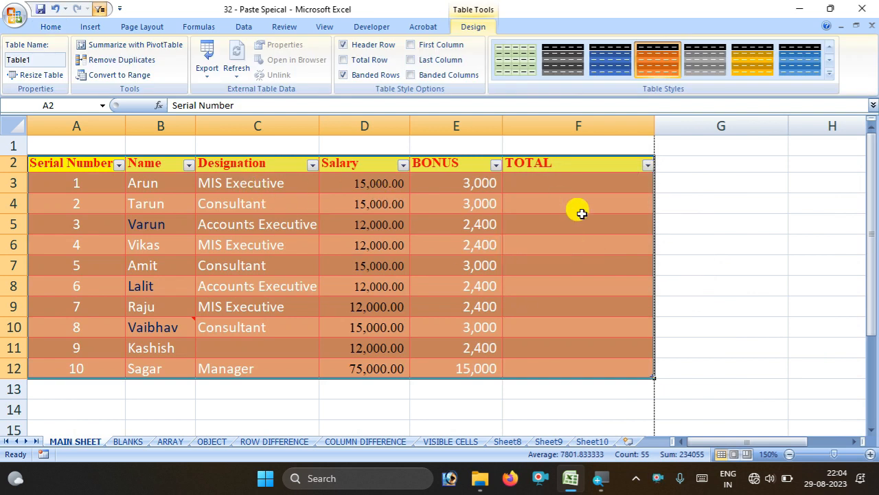
Enter =D3*E3 in TOTAL cell F3 so the column multiplies Salary by BONUS
double_click(568, 180)
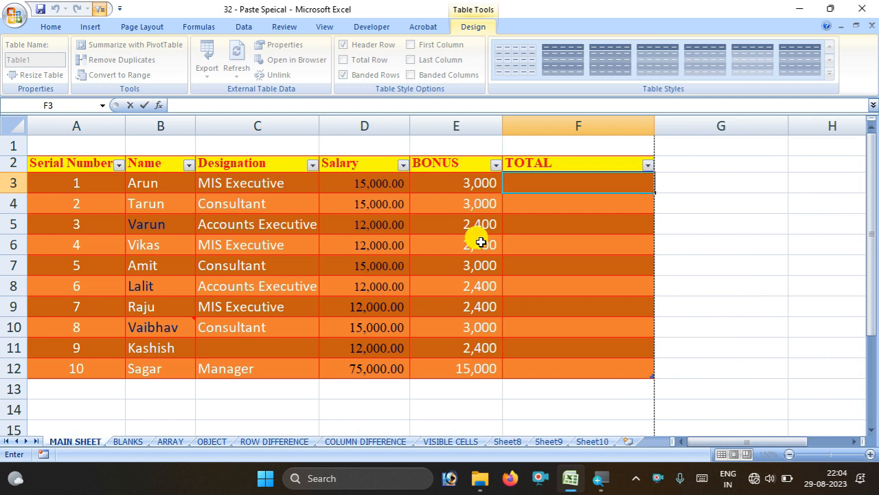
text(=)
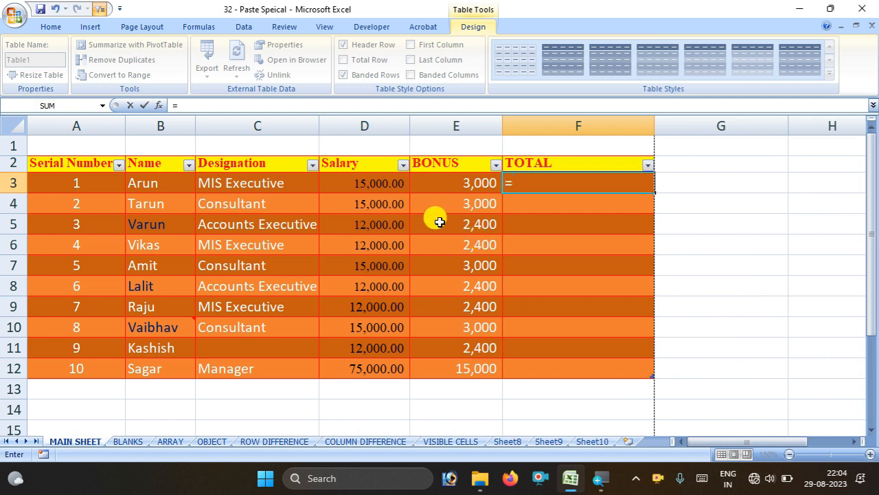
click(382, 183)
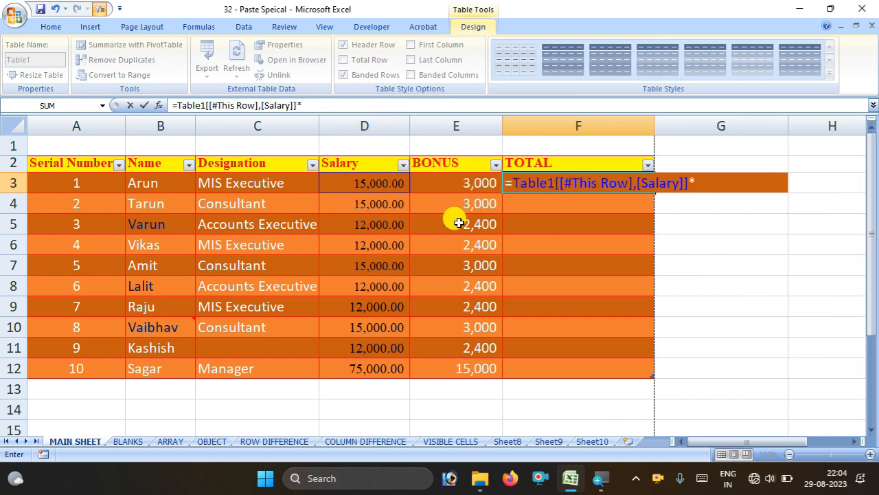
click(434, 184)
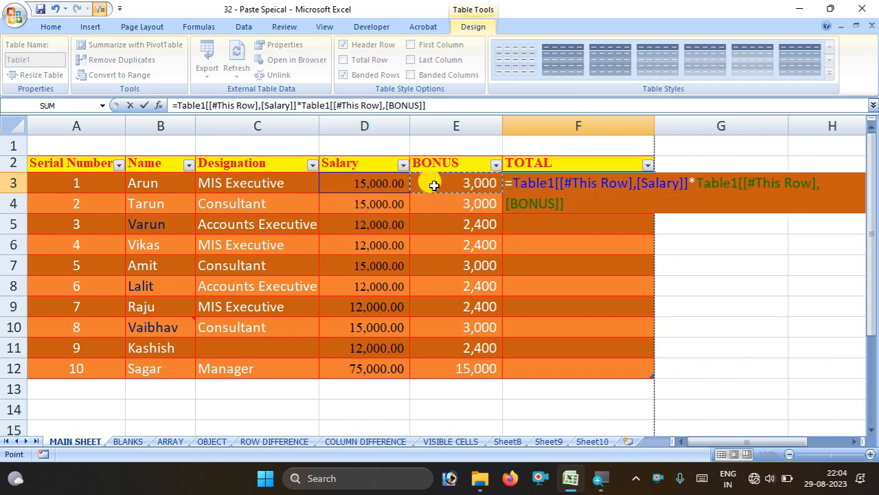
key(Return)
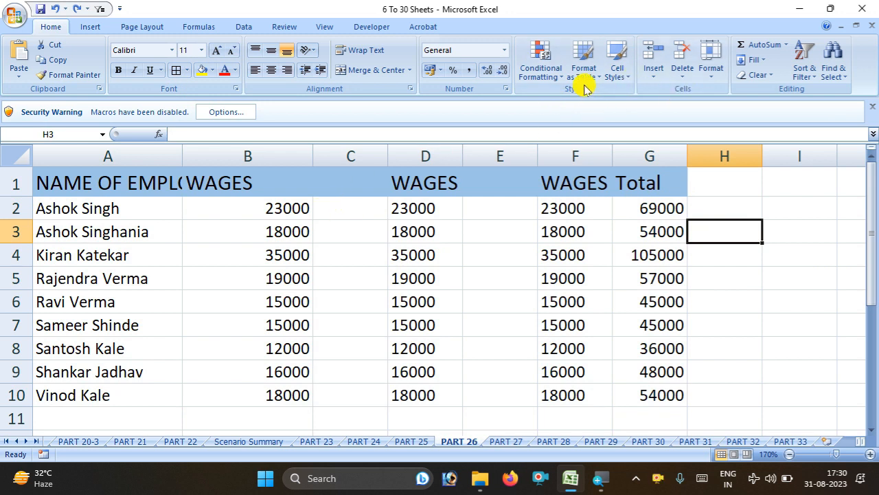
Widen column A to 18.14 so the full NAME OF EMPLOYEE heading fits
drag(59, 208, 621, 300)
click(618, 68)
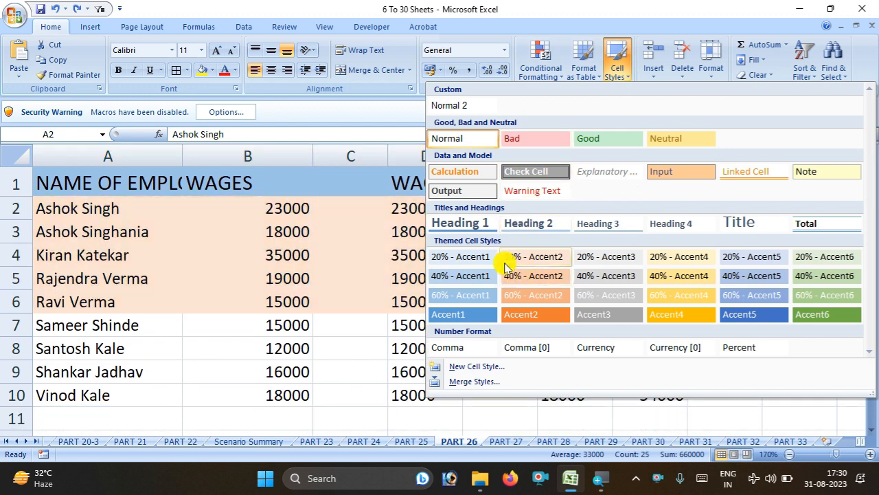
click(318, 343)
click(767, 256)
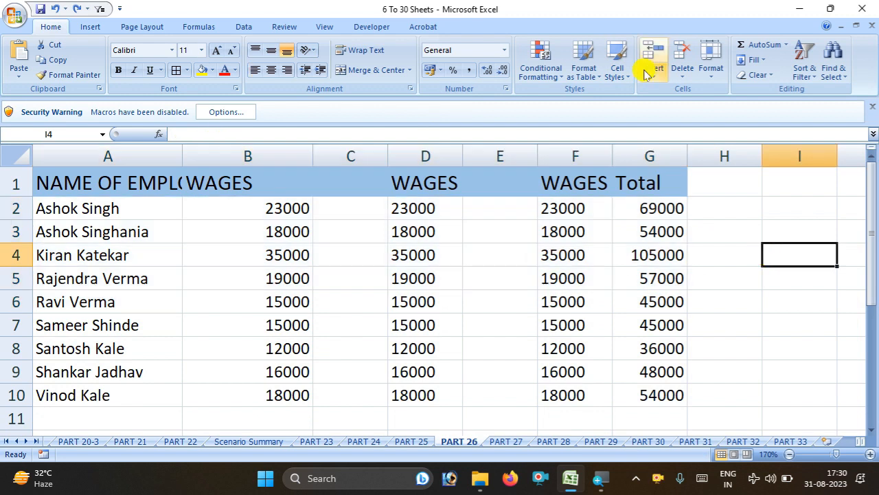
click(651, 78)
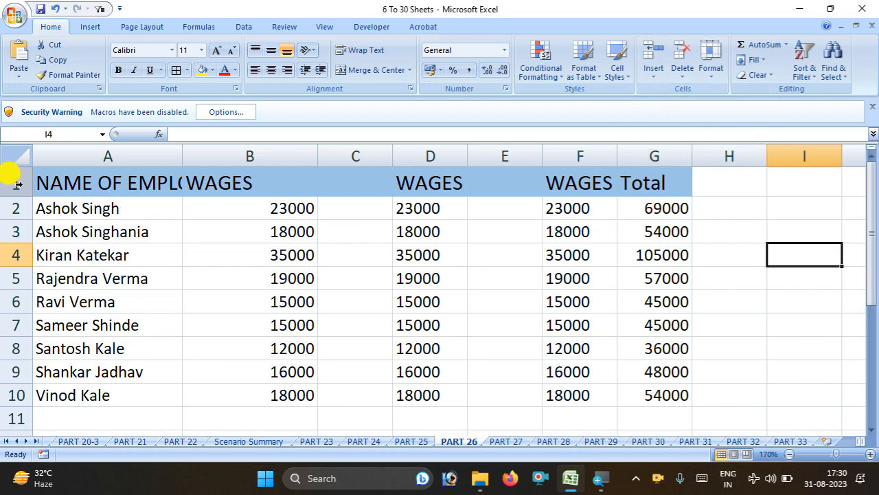
drag(183, 146, 230, 156)
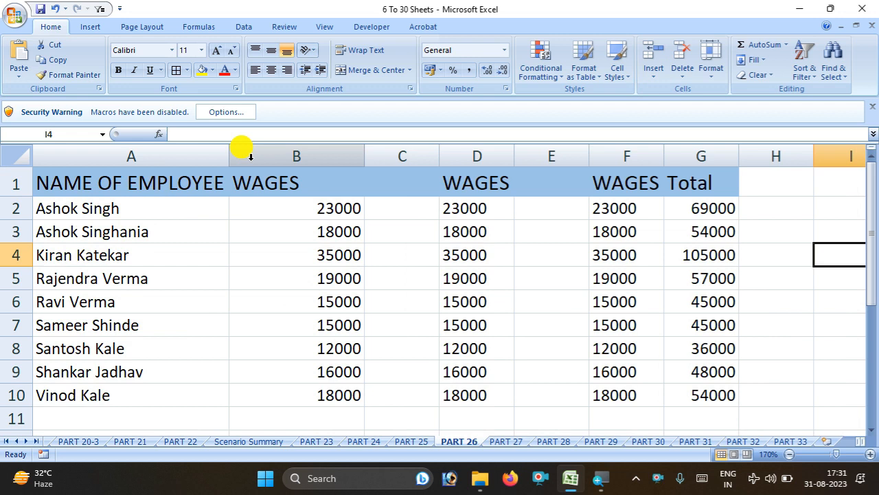
click(250, 156)
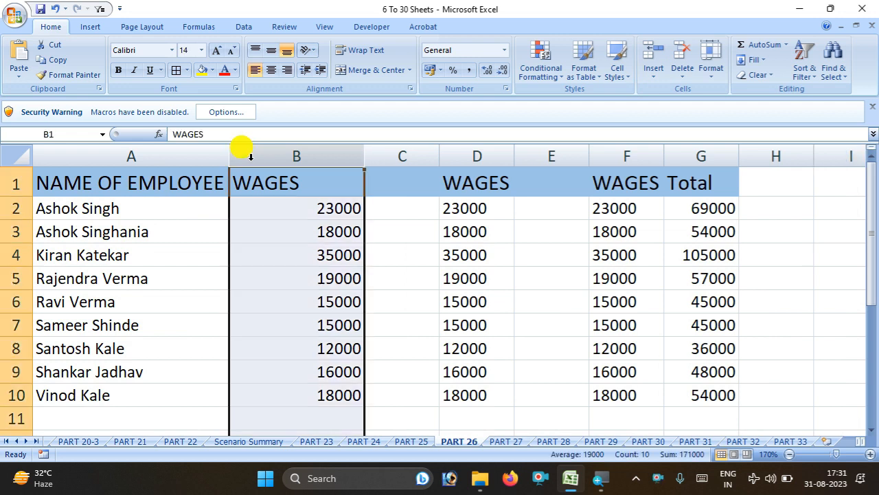
click(664, 73)
click(670, 92)
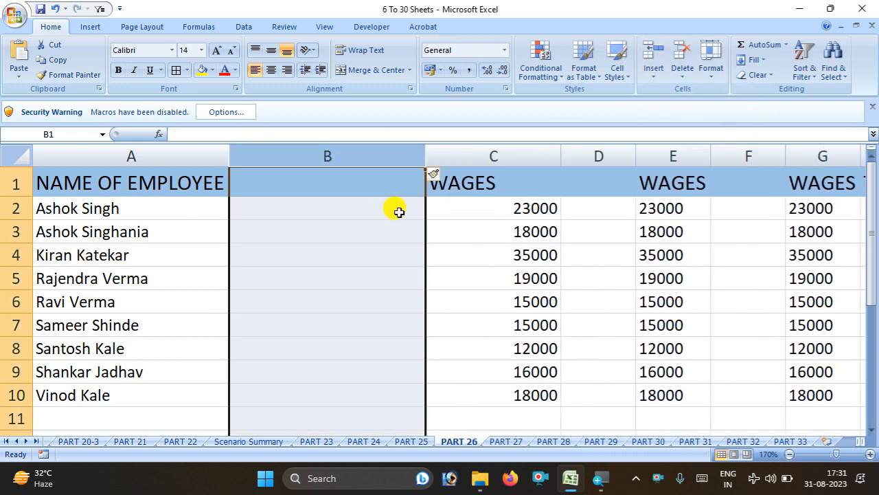
drag(425, 155, 355, 171)
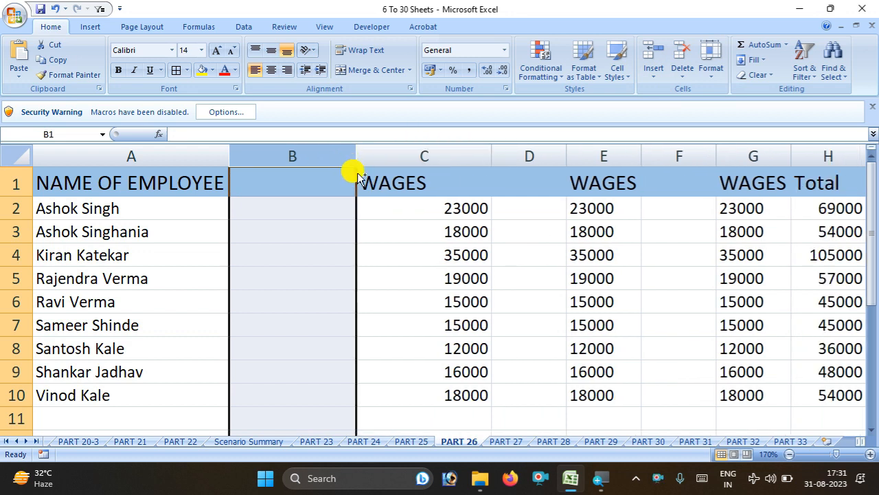
key(ctrl+z)
key(ctrl+z)
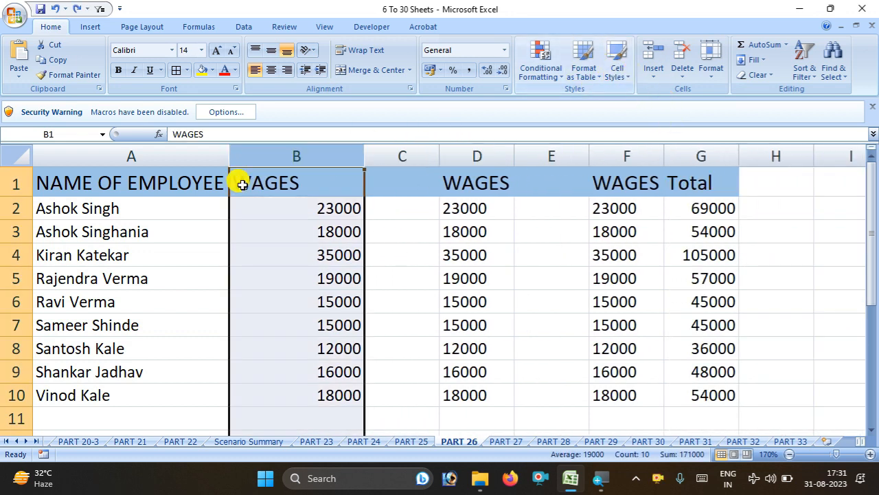
click(15, 208)
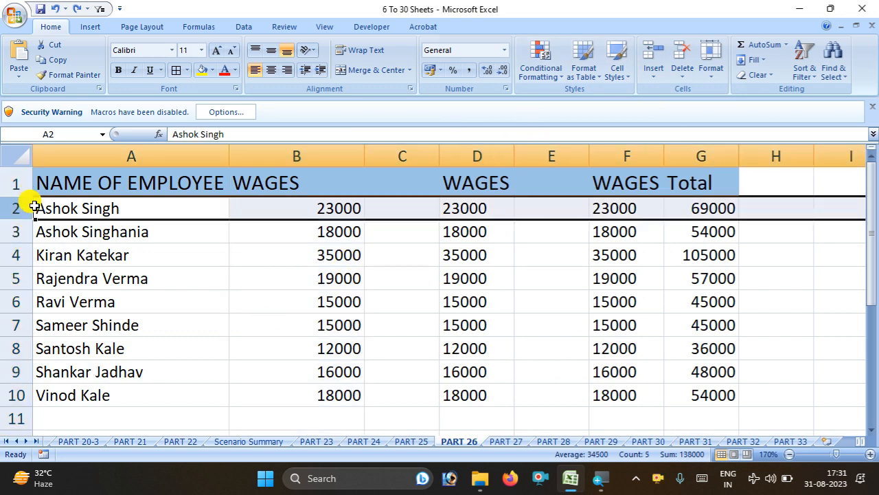
click(16, 233)
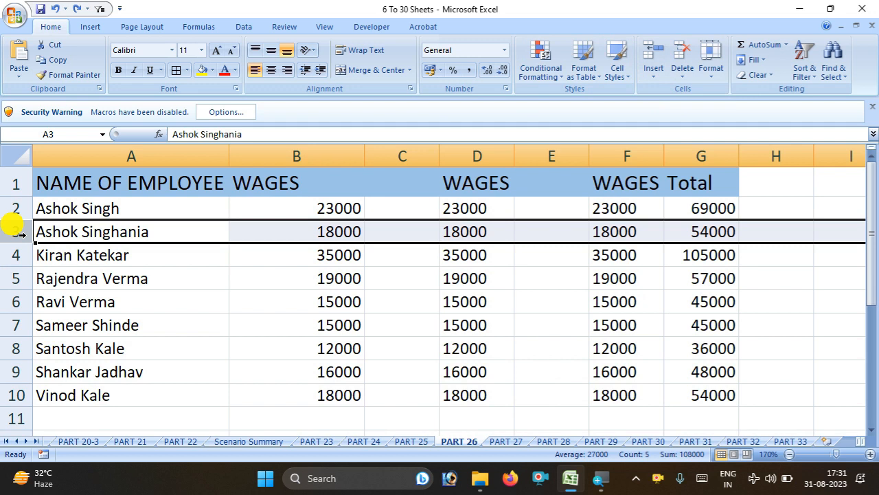
click(654, 75)
click(670, 90)
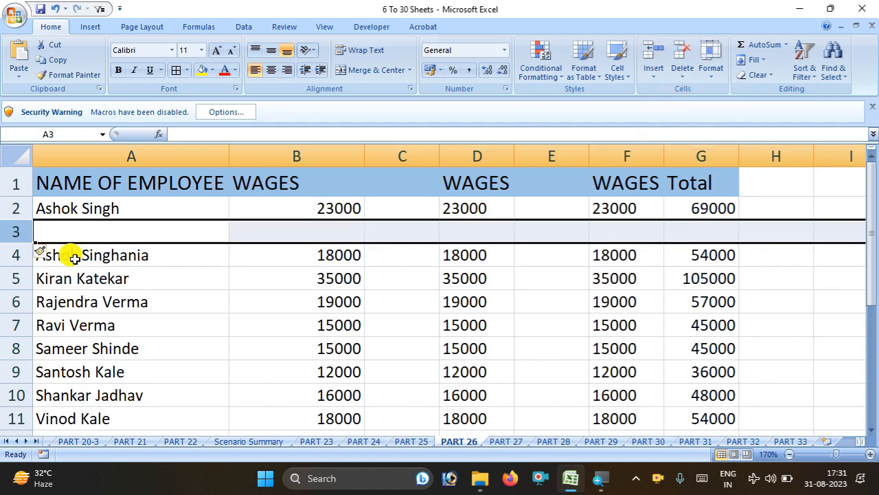
key(ctrl+z)
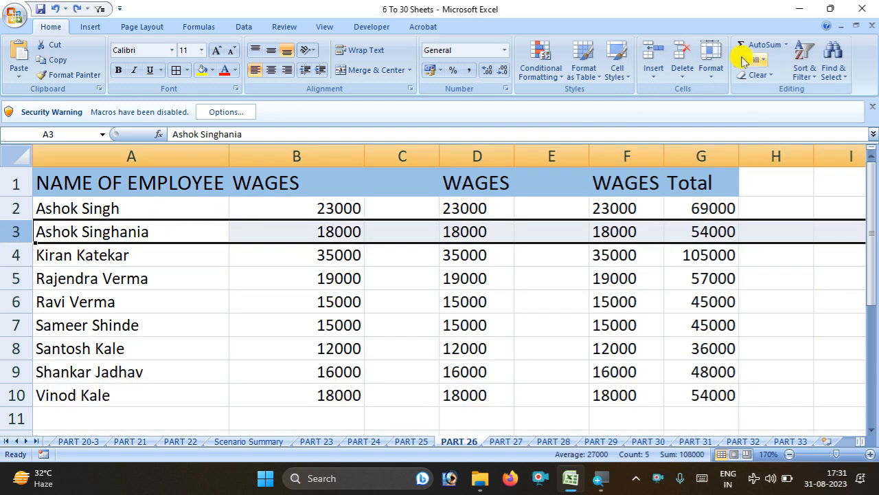
click(659, 82)
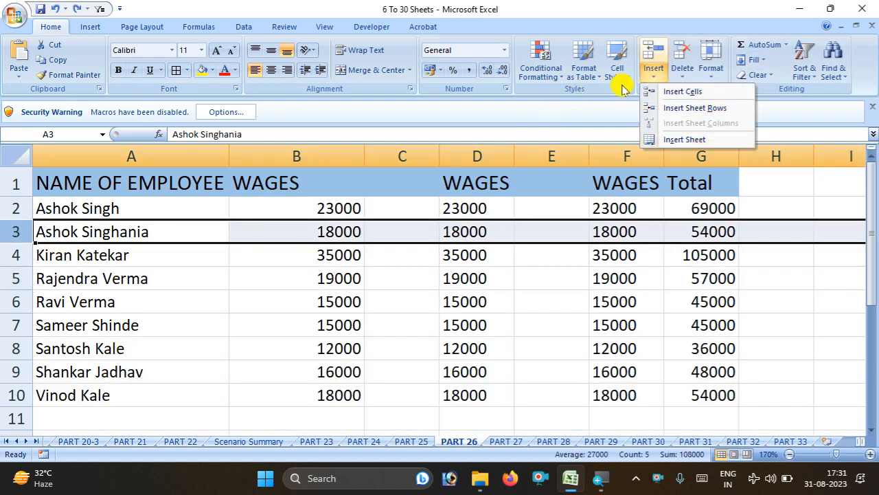
click(269, 153)
click(275, 146)
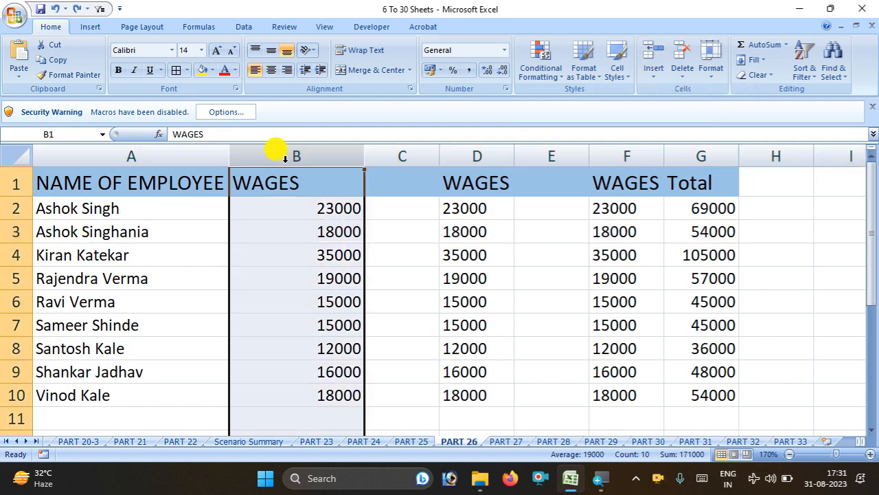
key(ctrl+shift+plus)
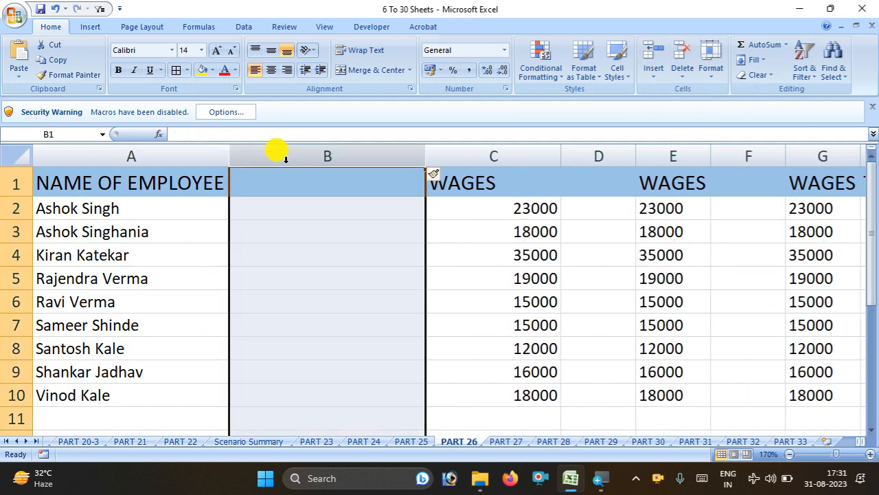
key(ctrl+shift+plus)
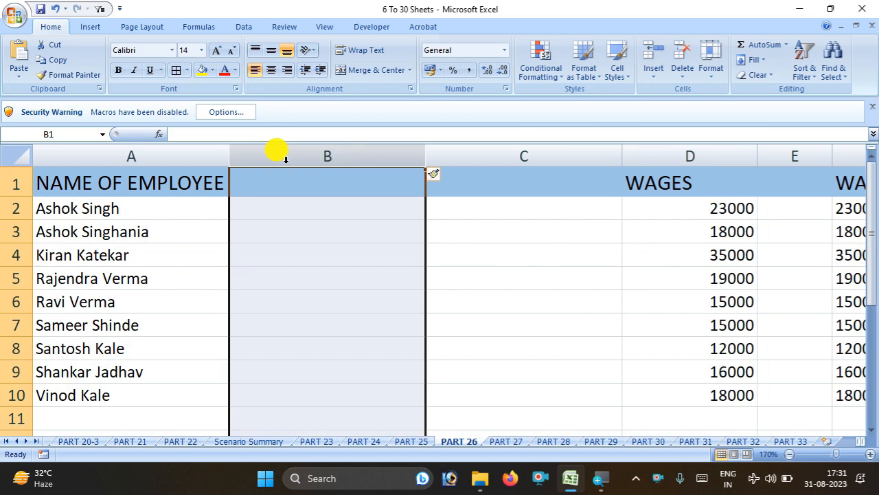
key(ctrl+z)
key(ctrl+z)
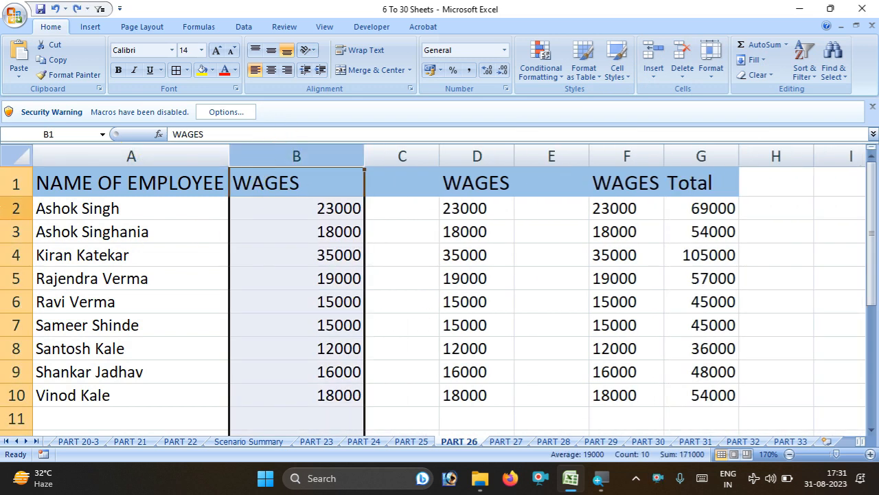
click(17, 211)
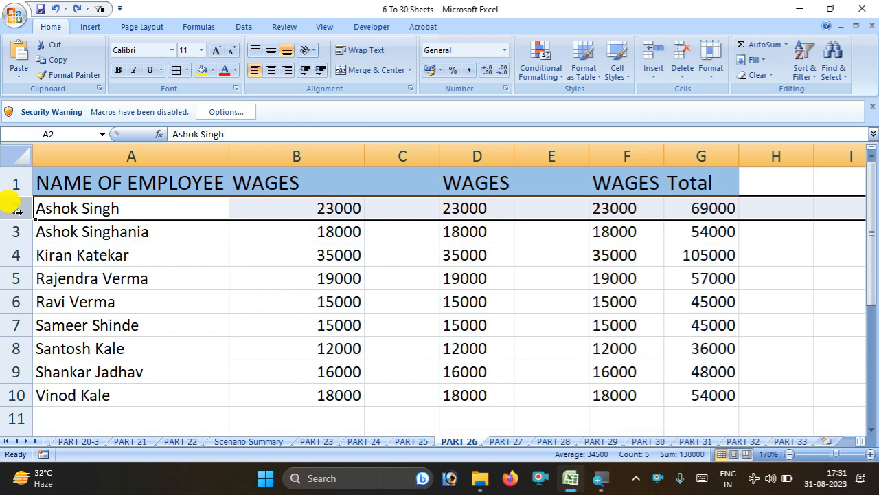
Insert a blank row above the first employee row (row 4), then undo it
click(13, 252)
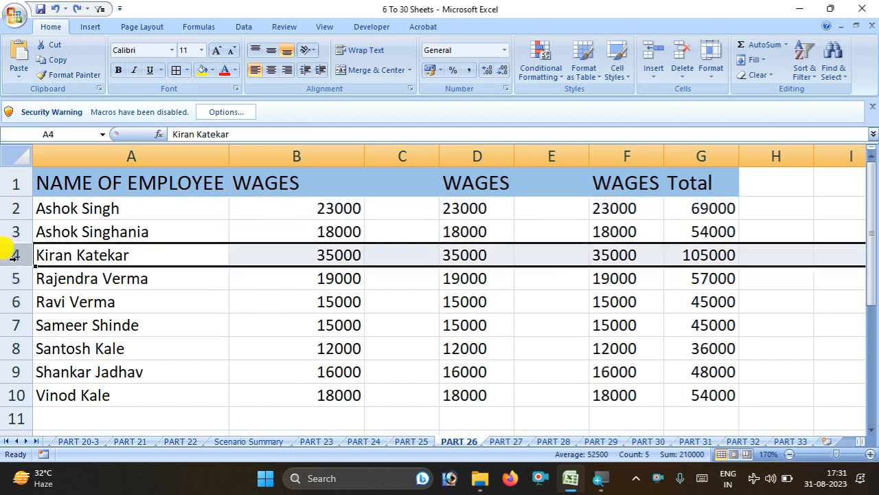
key(ctrl+shift+plus)
key(ctrl+z)
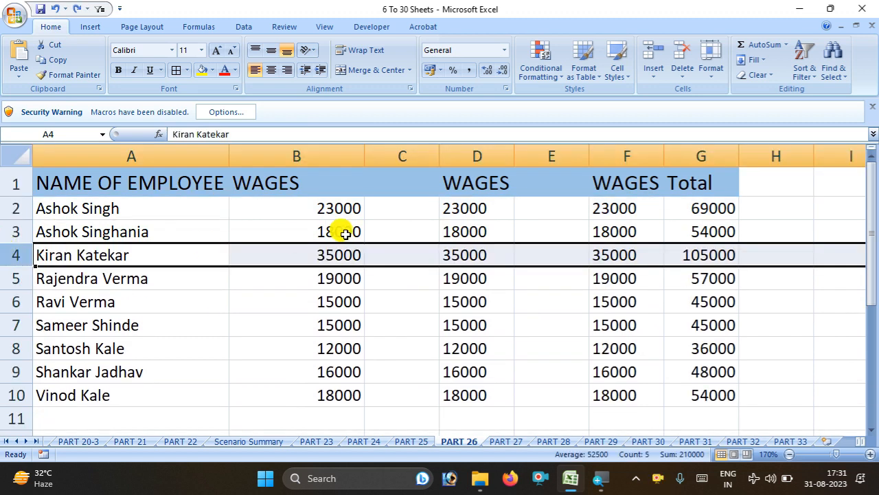
Select the whole salary table and drag a row border down so every row is taller
click(268, 345)
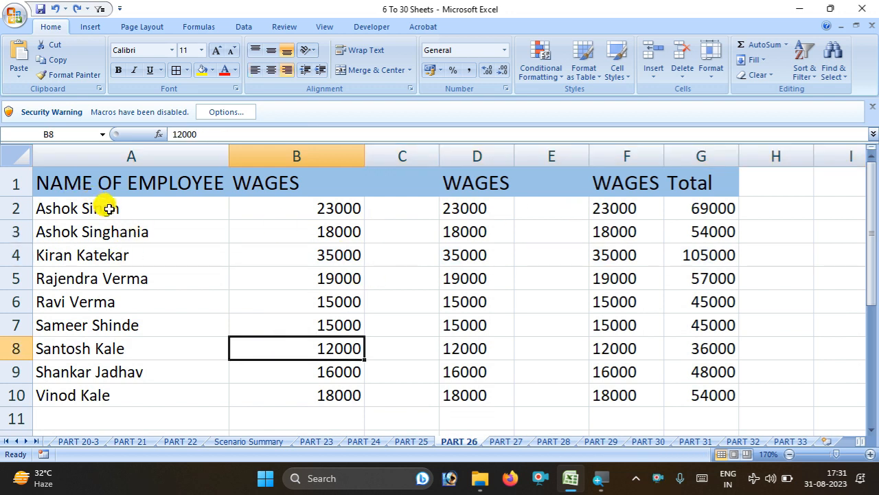
key(ctrl+a)
click(443, 225)
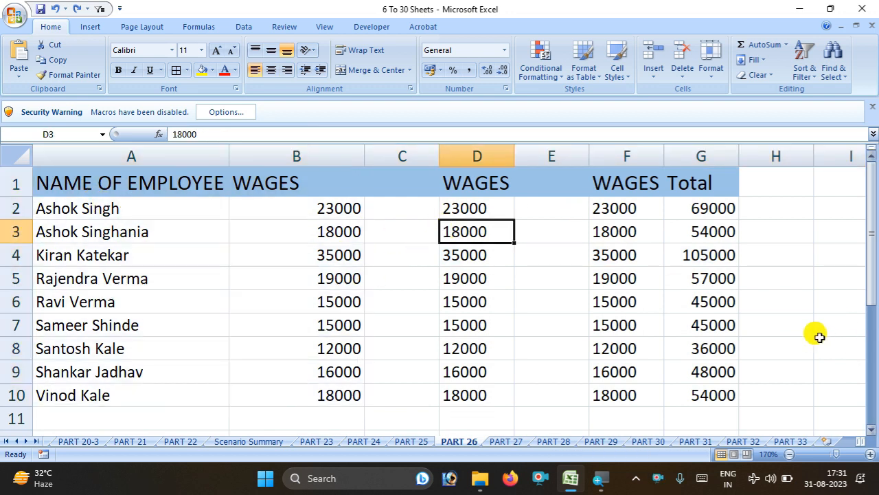
click(797, 325)
key(ctrl+a)
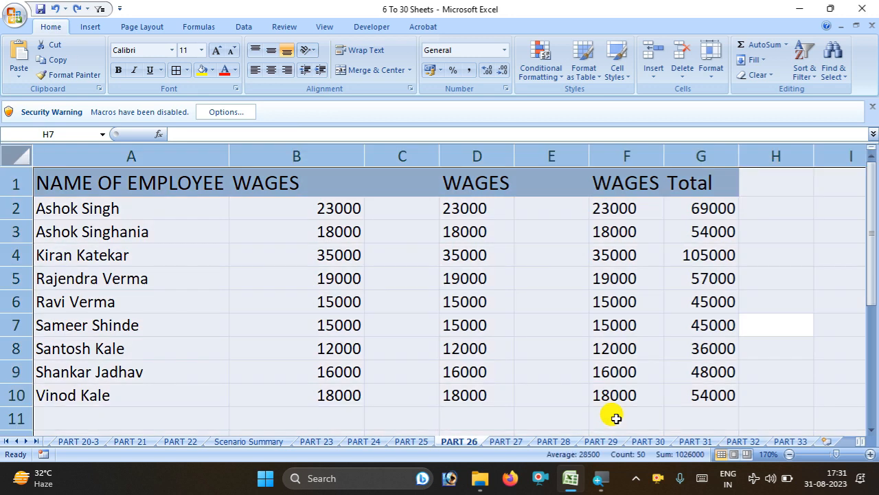
mouse_move(27, 219)
mouse_down()
mouse_move(26, 234)
mouse_move(23, 226)
mouse_up()
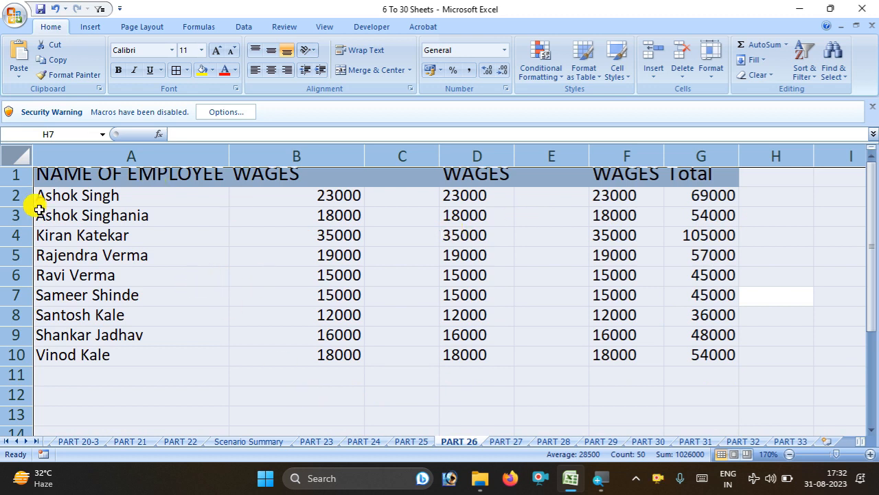
drag(5, 183, 11, 195)
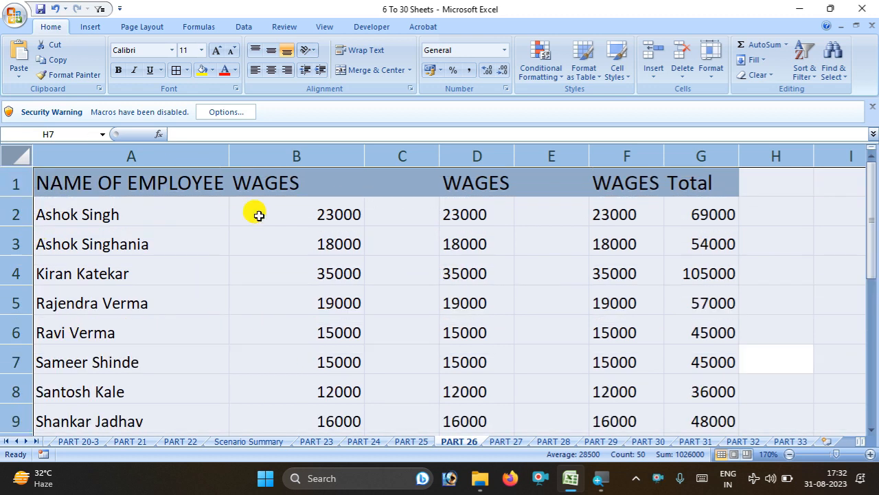
click(185, 274)
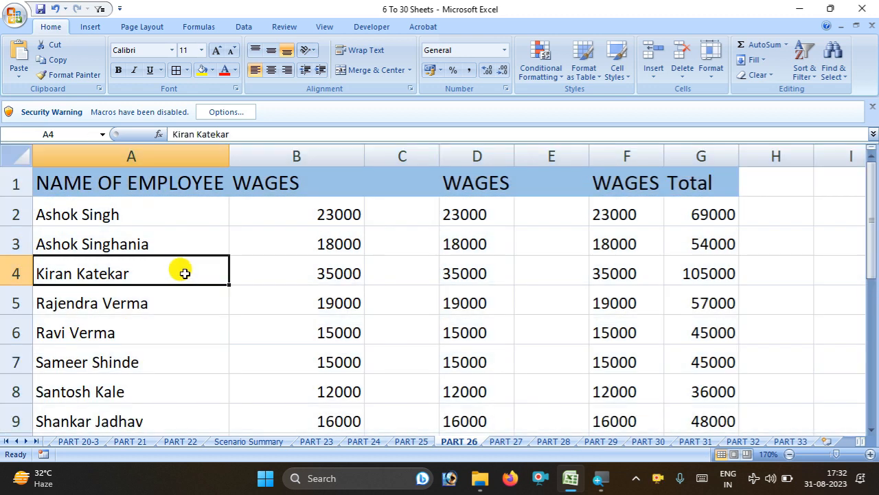
Delete the empty spacer columns C and D with Home > Delete > Delete Cells
click(660, 82)
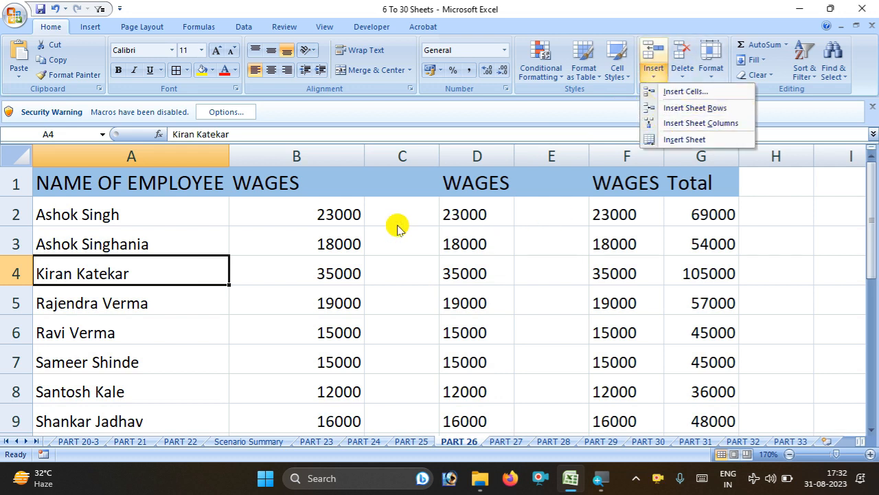
click(398, 154)
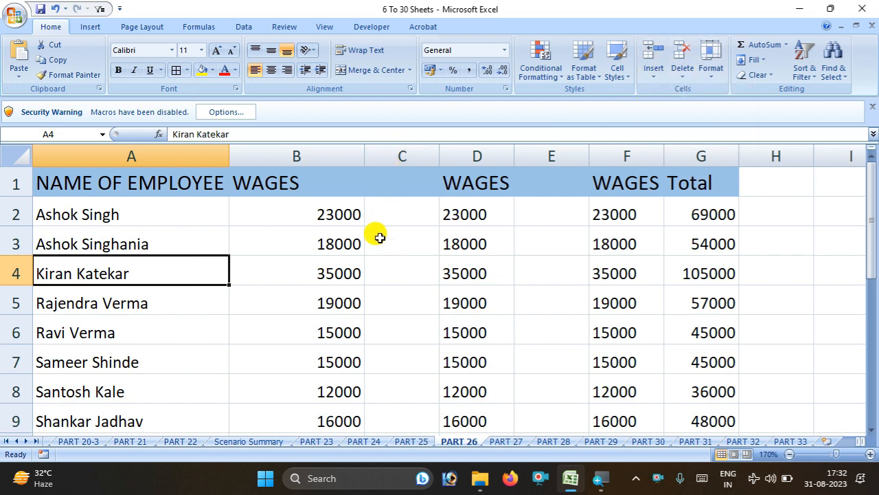
click(389, 153)
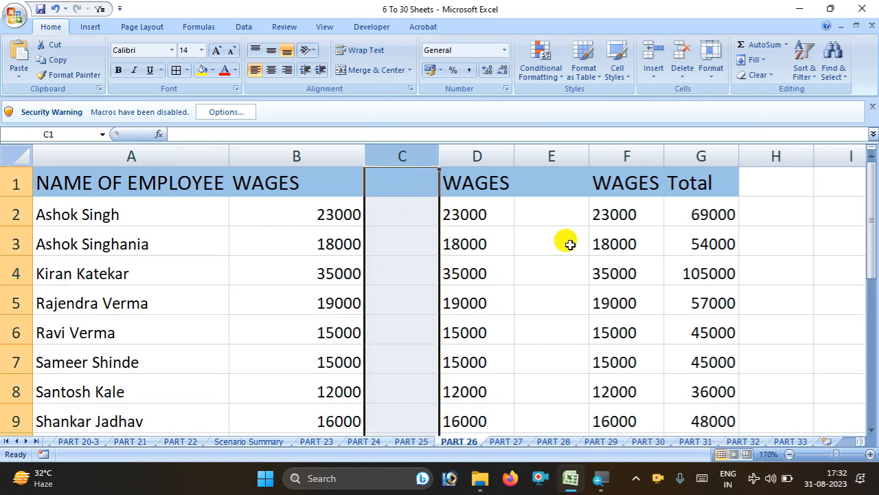
click(681, 81)
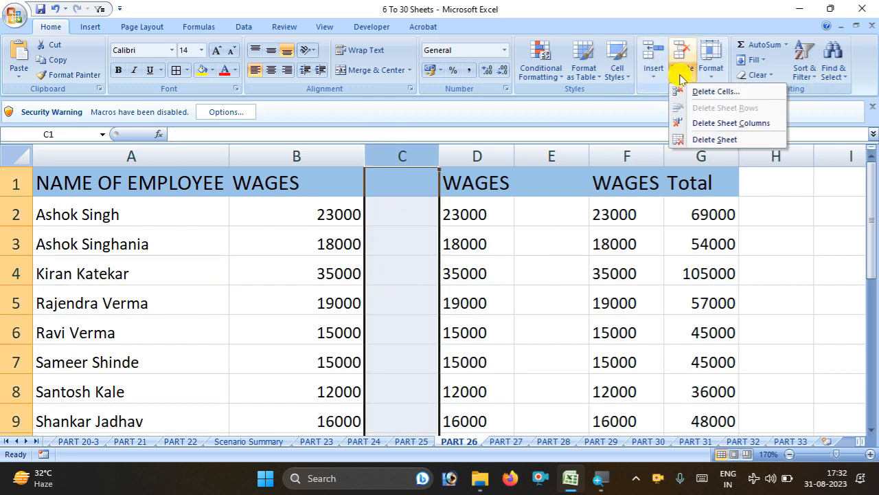
click(718, 92)
click(490, 154)
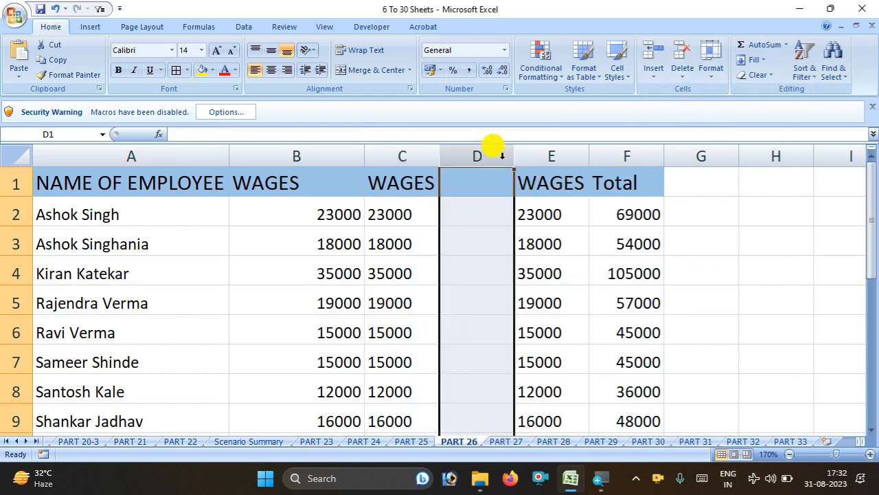
click(680, 76)
click(690, 91)
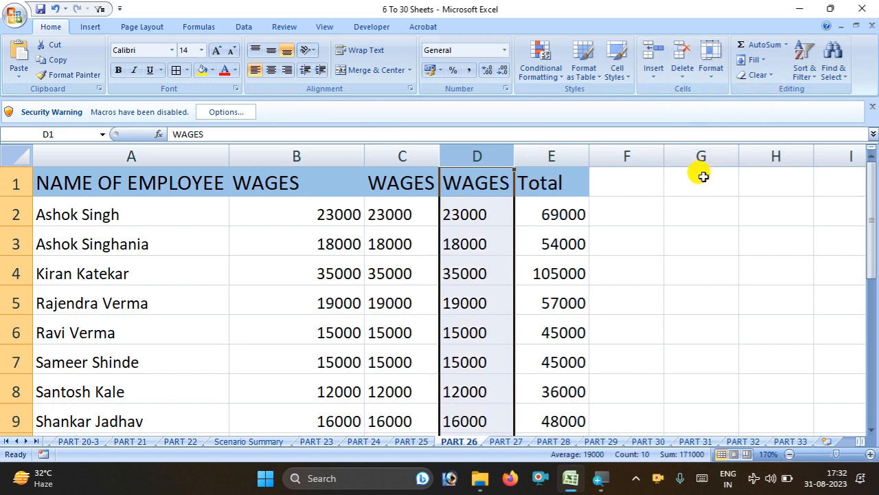
Set the row height to 30 via Home > Format > Row Height
click(710, 69)
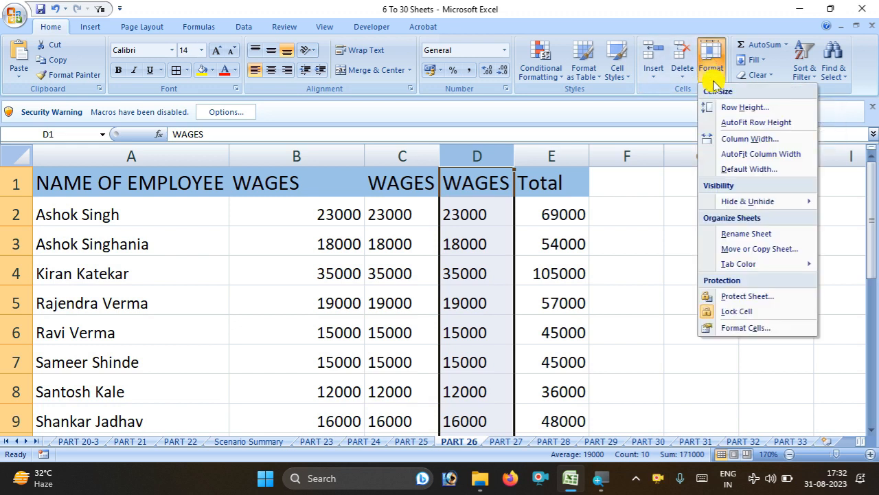
click(746, 107)
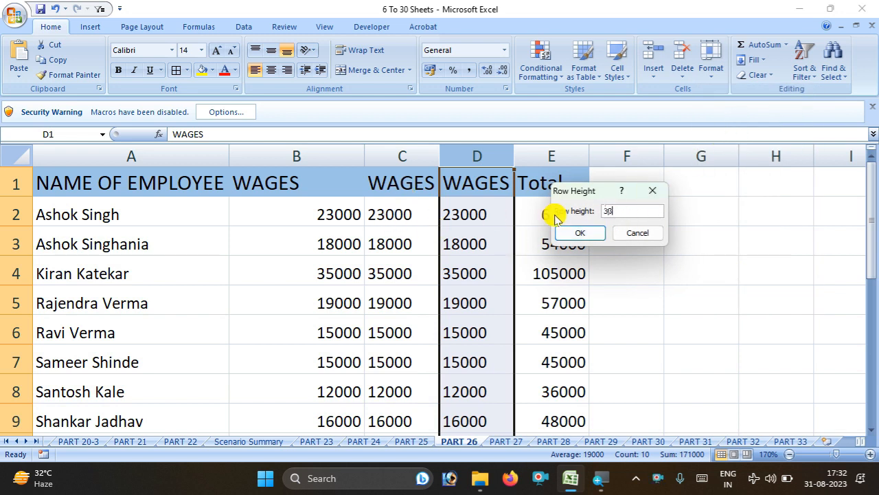
key(Return)
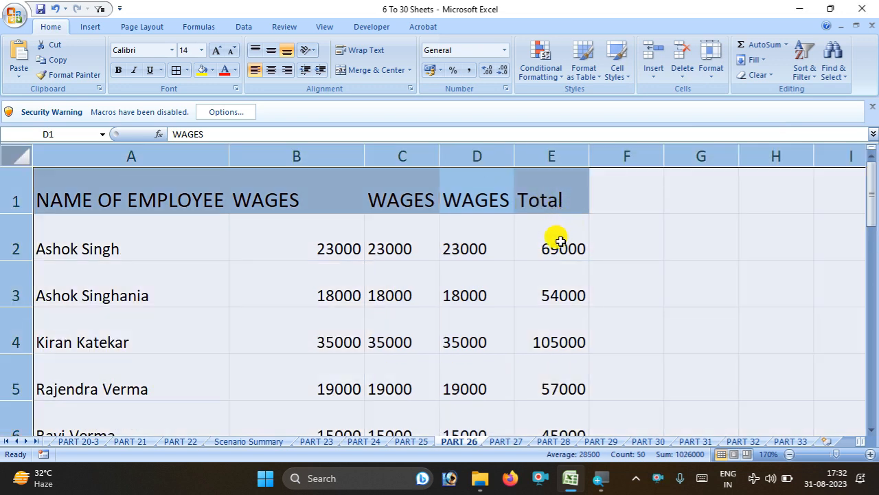
Undo the 30-point row height and drag row 2 much taller
click(687, 267)
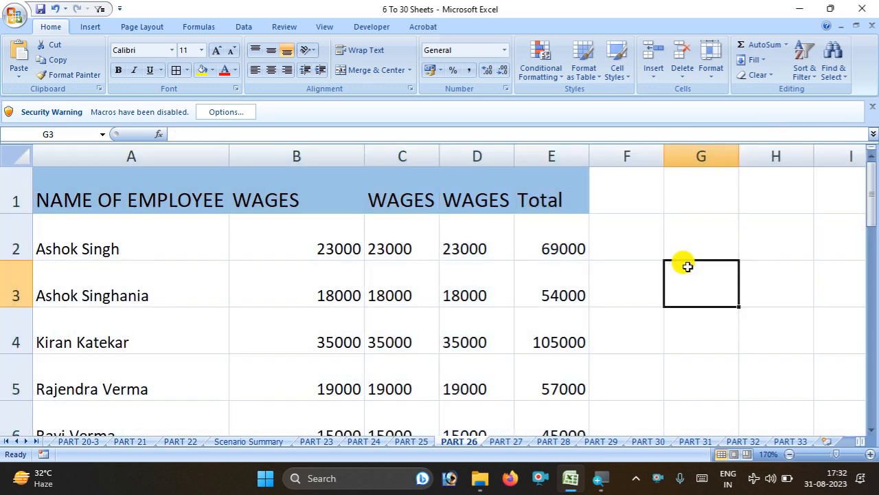
key(ctrl+z)
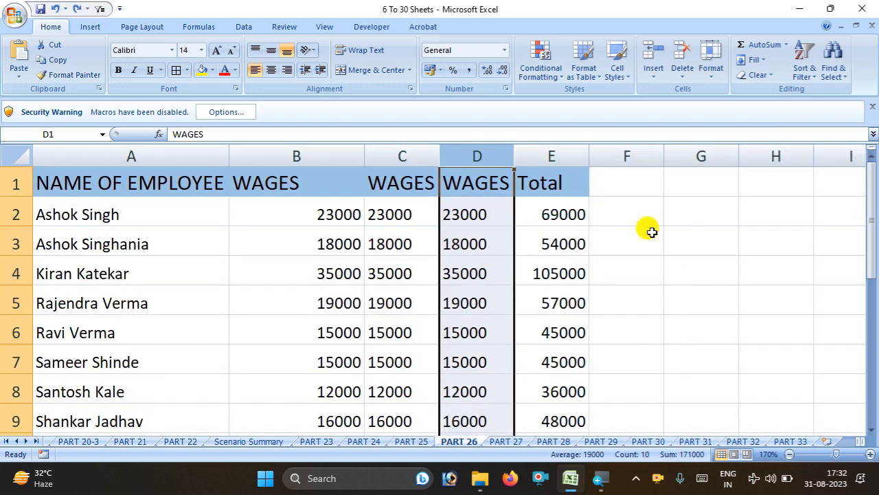
click(713, 68)
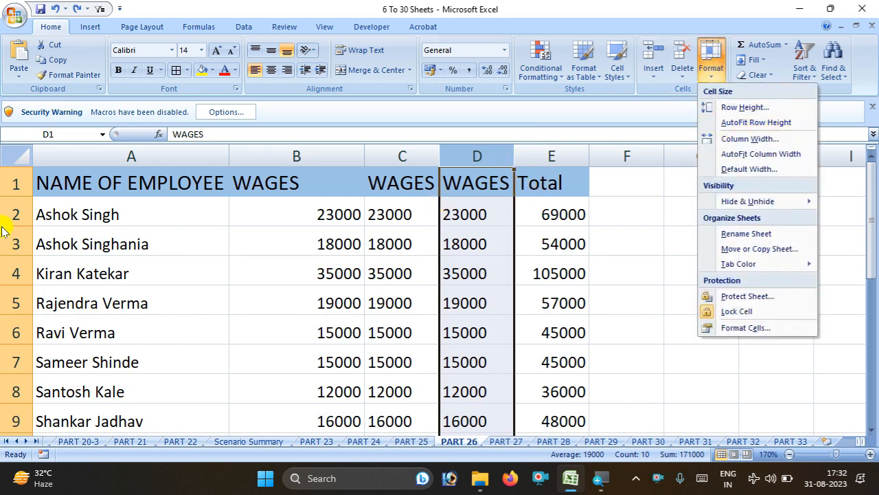
drag(17, 229, 235, 292)
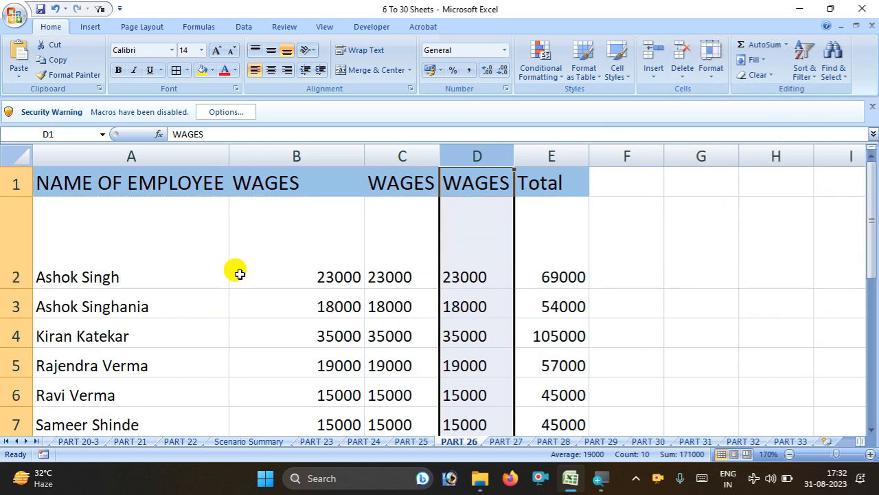
AutoFit the row heights so each row just fits its contents
click(711, 70)
click(451, 291)
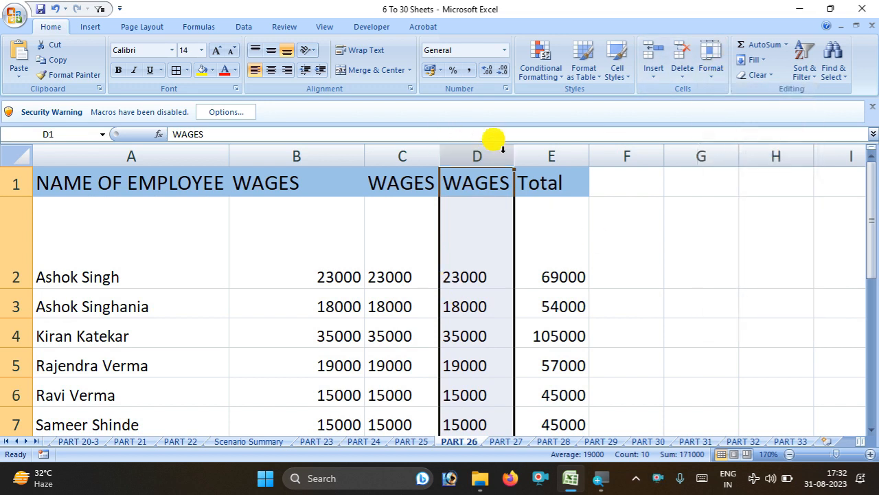
click(715, 74)
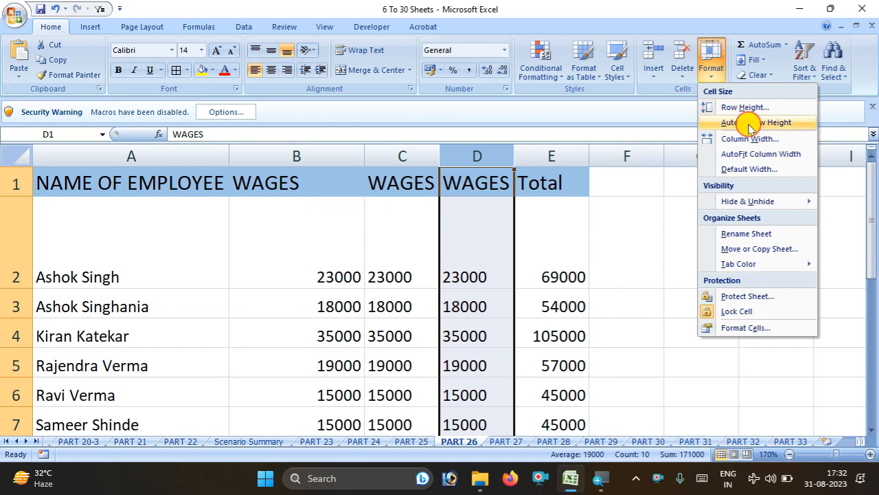
click(750, 128)
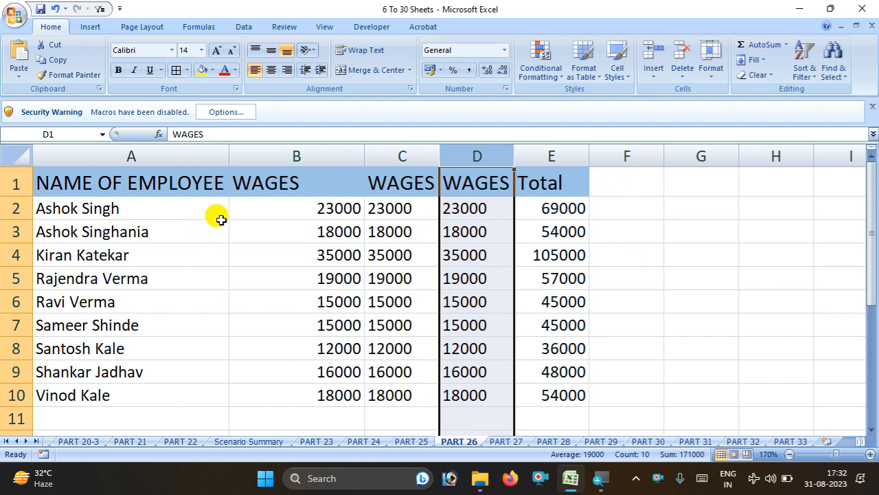
Select the whole table A1:E10 and set its column width to 50
click(125, 232)
key(ctrl+a)
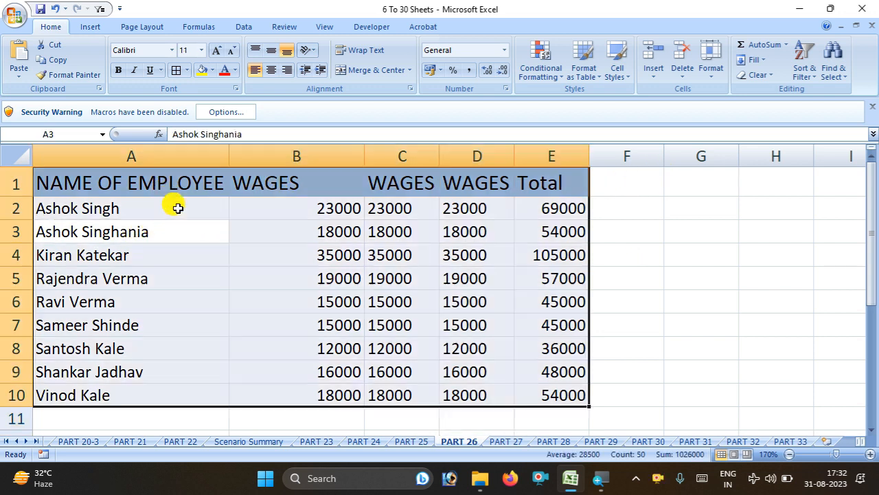
click(708, 73)
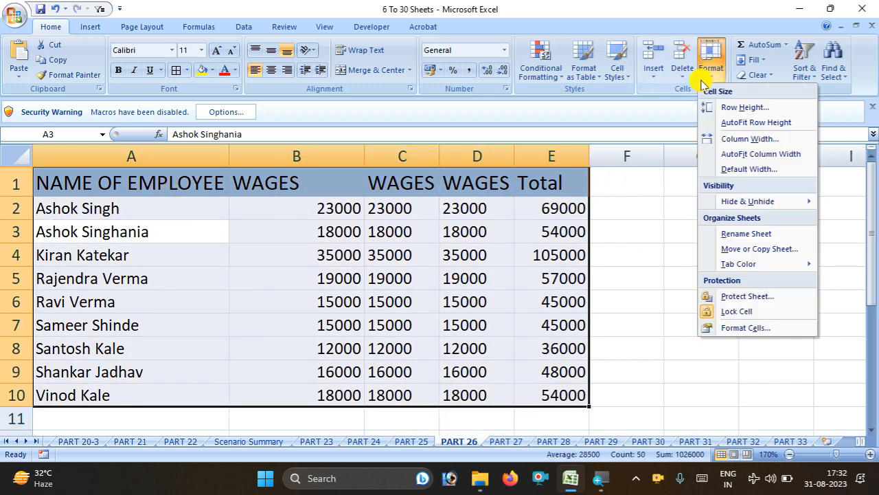
click(741, 140)
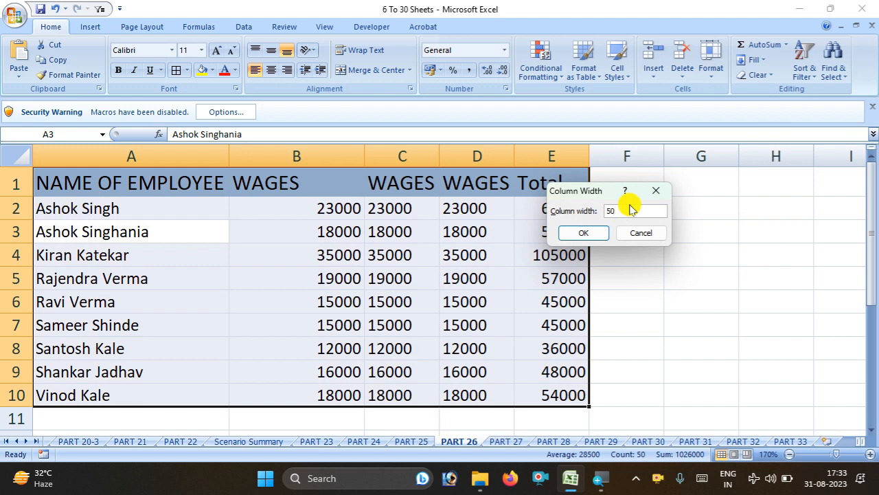
text(50)
key(Return)
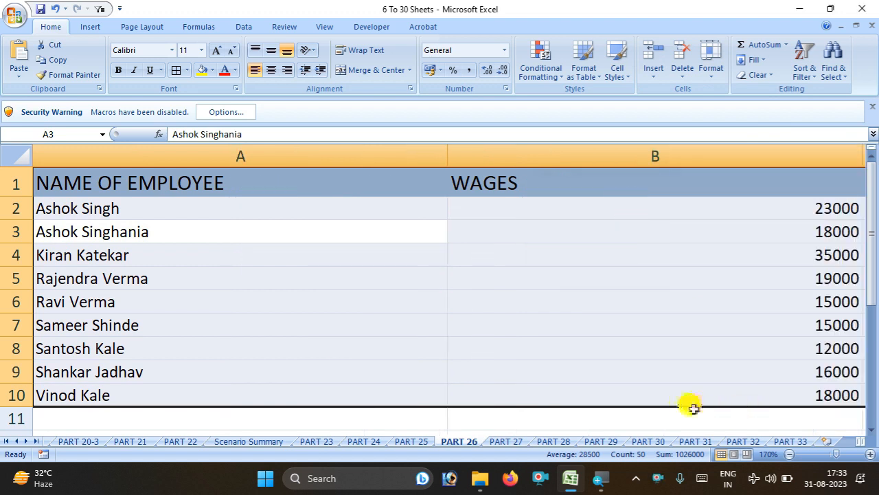
AutoFit the table's column widths to their contents
click(712, 81)
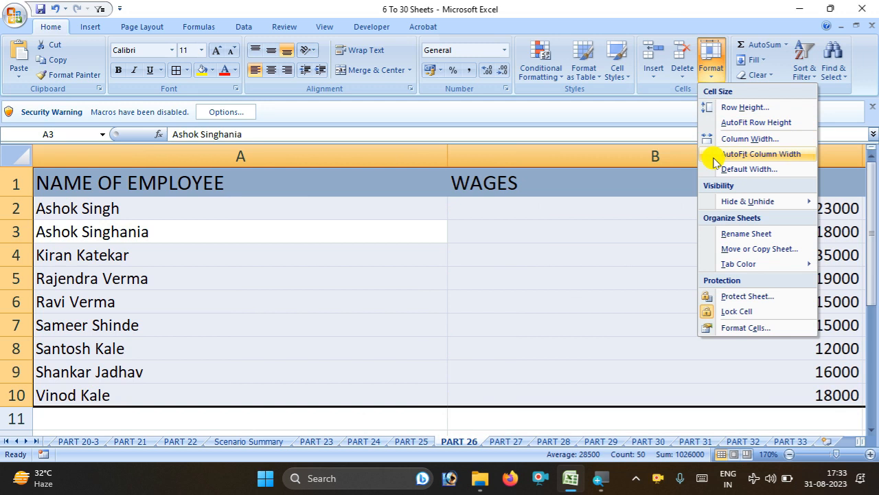
click(714, 161)
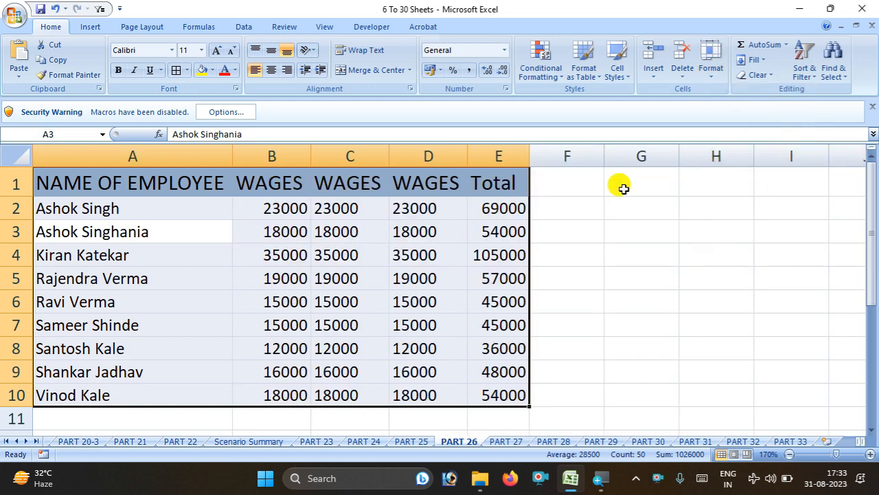
click(712, 68)
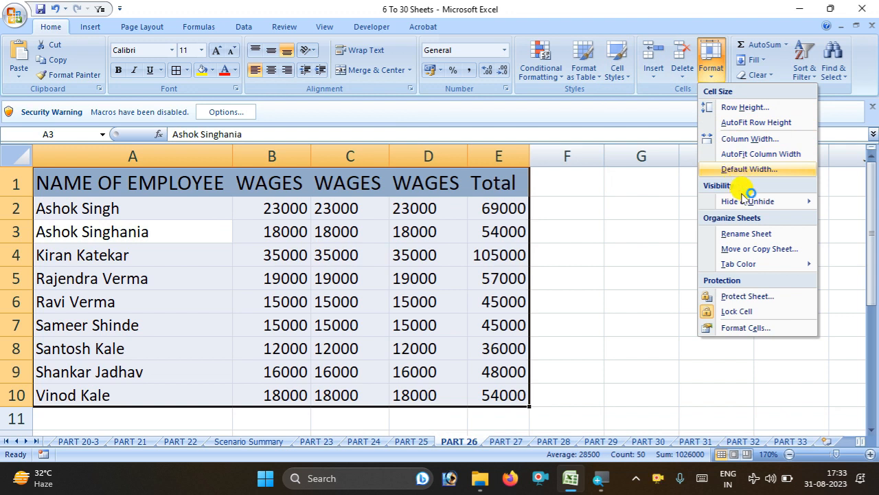
click(361, 322)
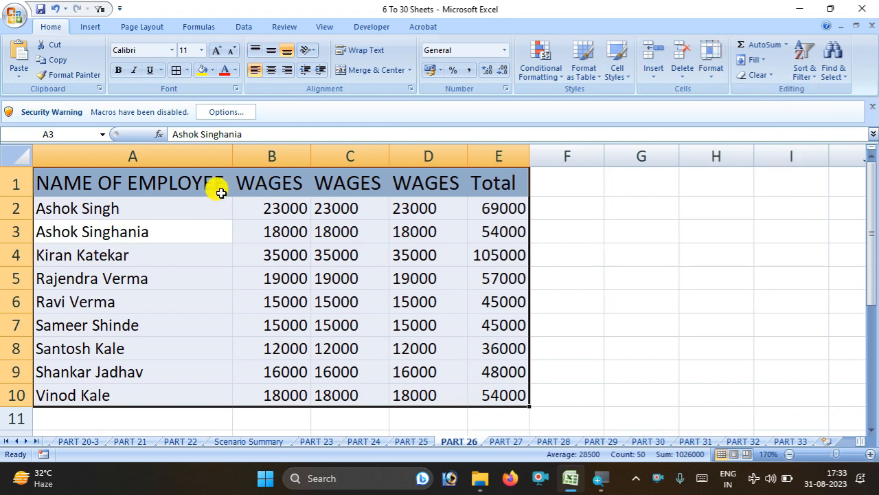
click(252, 157)
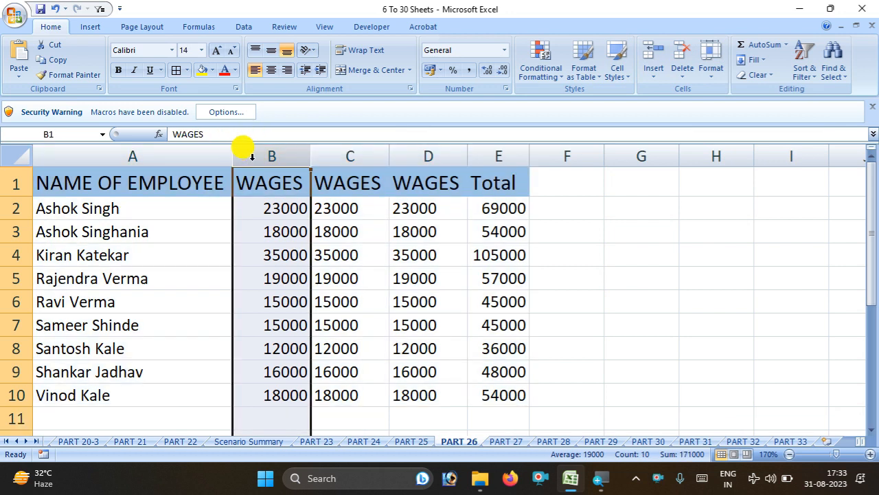
Insert a new column B headed 'Contect No' before the wages and narrow it
key(ctrl+shift+plus)
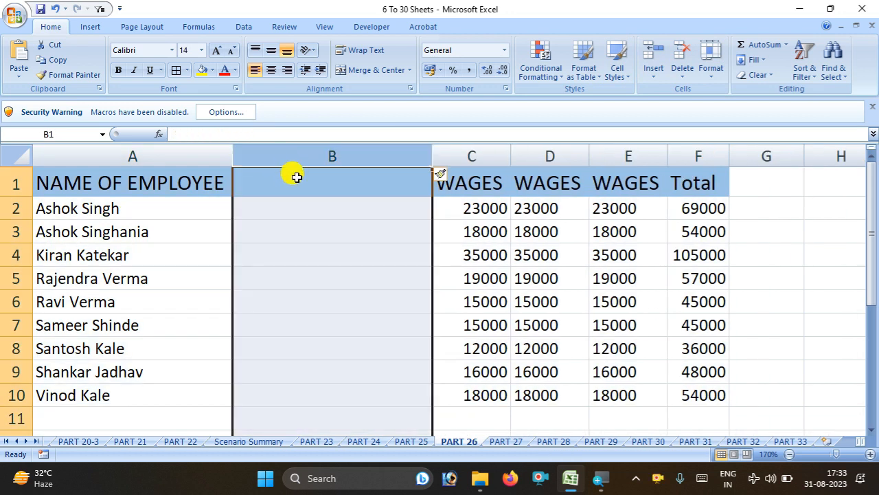
click(303, 193)
double_click(303, 193)
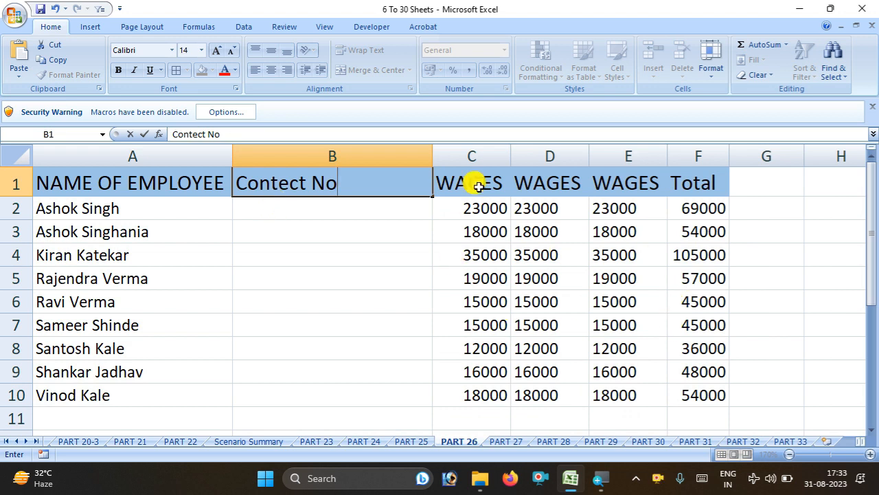
click(436, 213)
drag(433, 153, 394, 157)
click(397, 324)
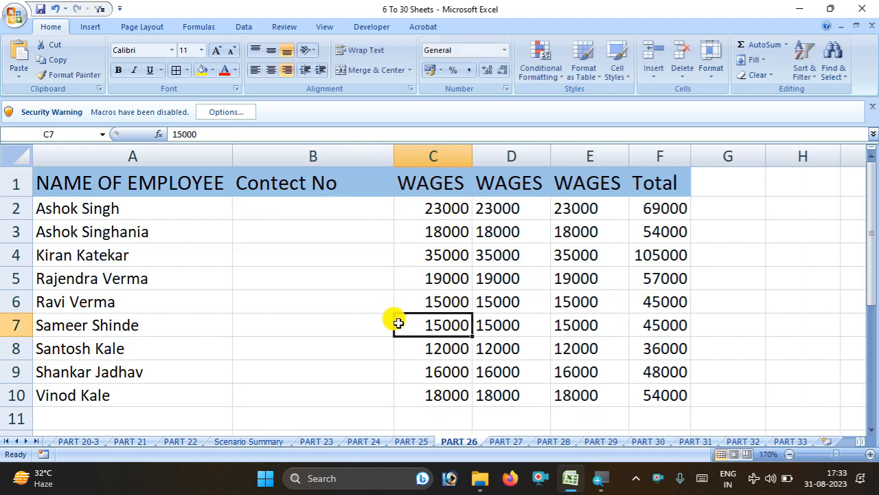
click(298, 156)
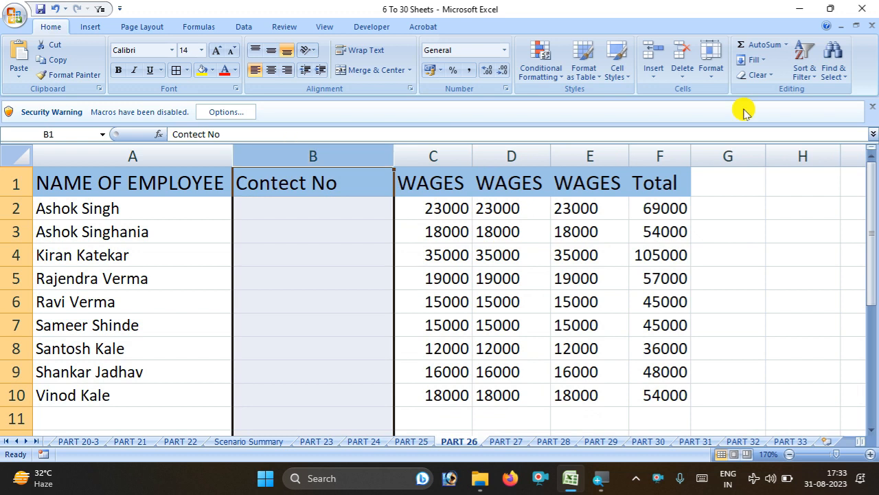
Hide the Contect No column using Format > Hide & Unhide
click(715, 81)
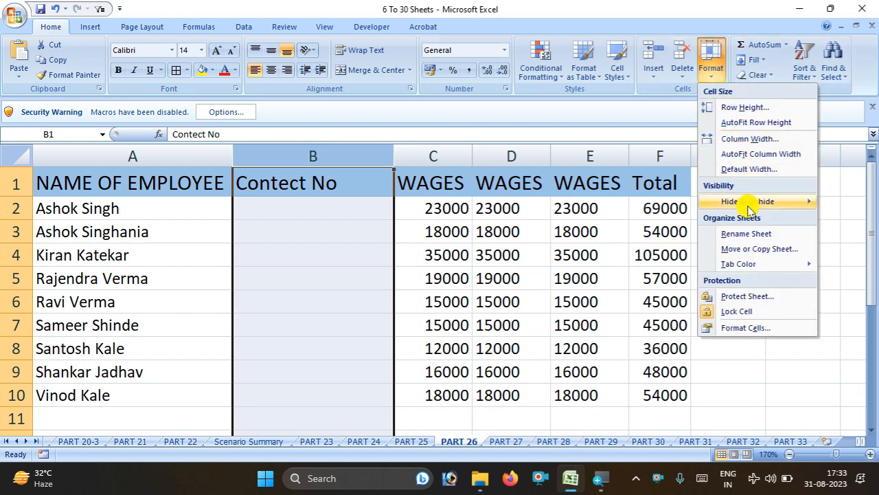
mouse_move(756, 210)
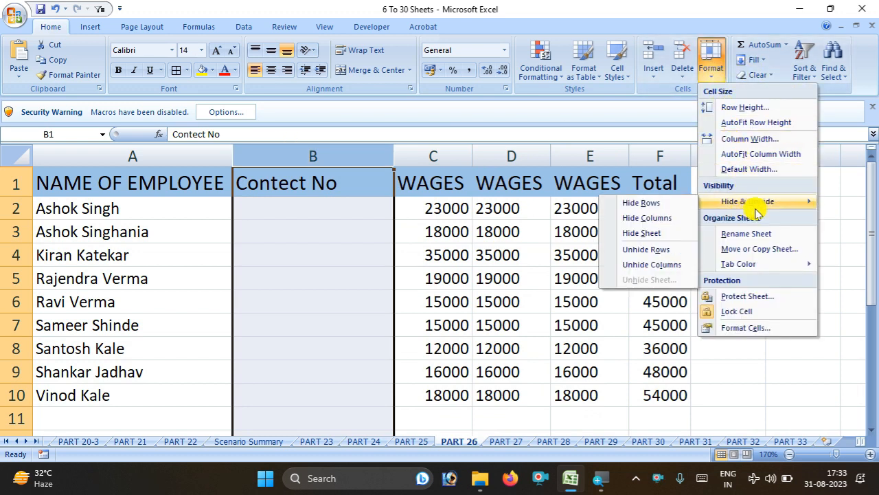
click(655, 220)
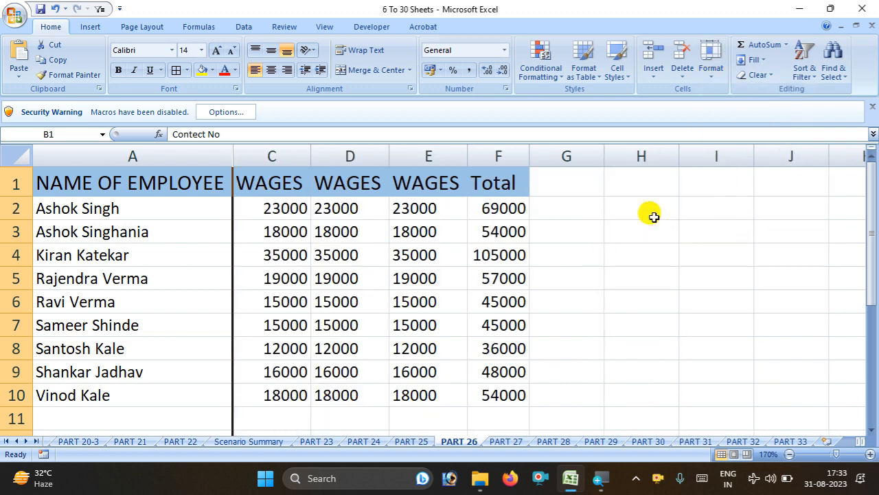
Unhide the Contect No column and delete it from the Cells group
click(711, 68)
mouse_move(764, 267)
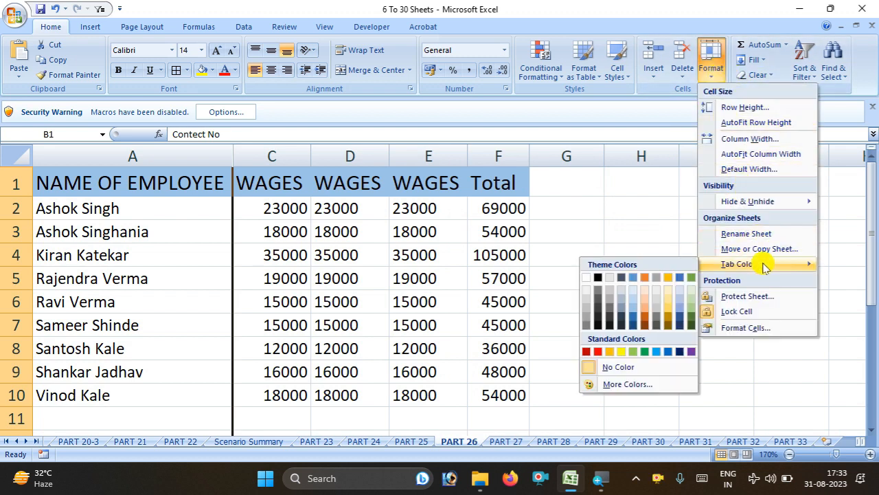
mouse_move(778, 199)
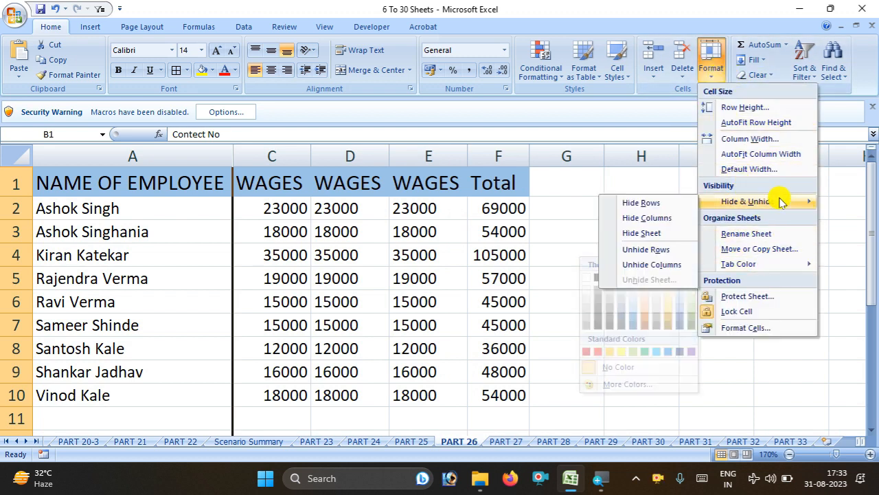
click(665, 265)
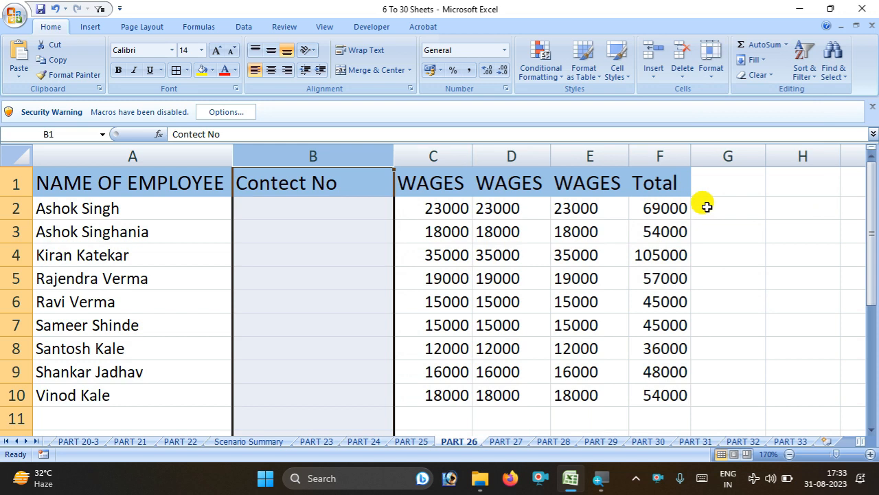
click(684, 57)
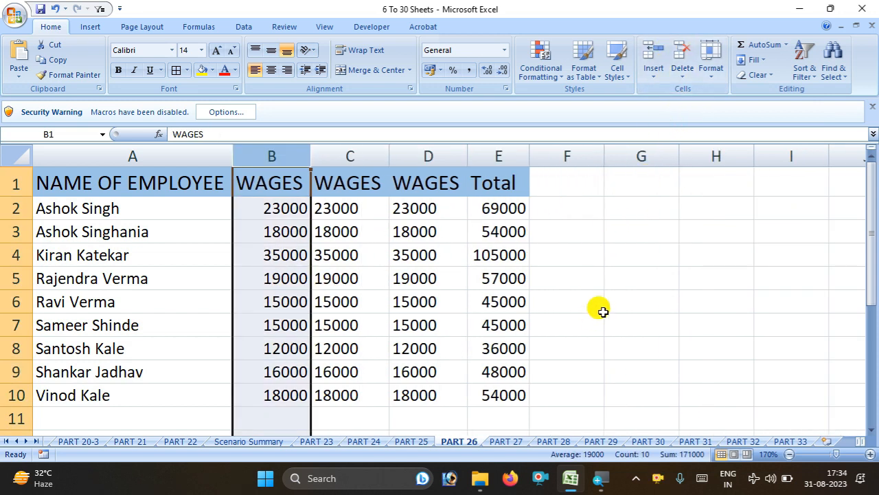
Rename the PART 26 sheet to 'ddfdddddd', then undo twice to restore the hidden Contect No column
click(711, 66)
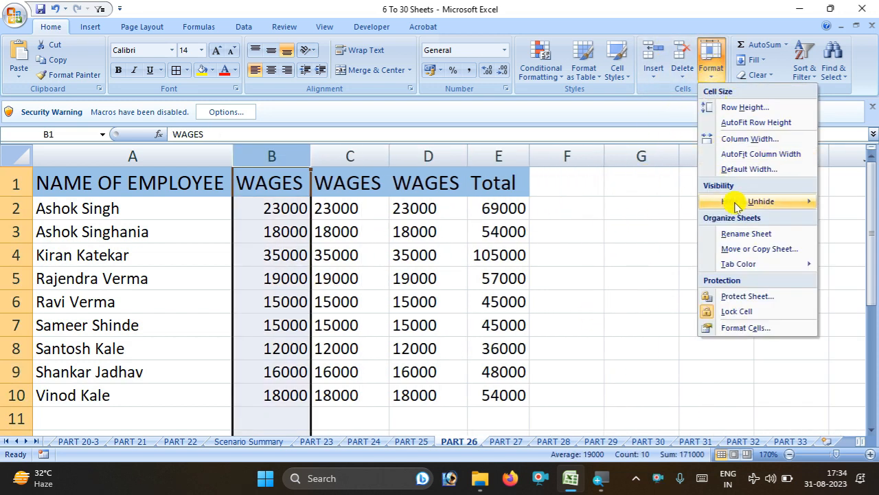
mouse_move(742, 208)
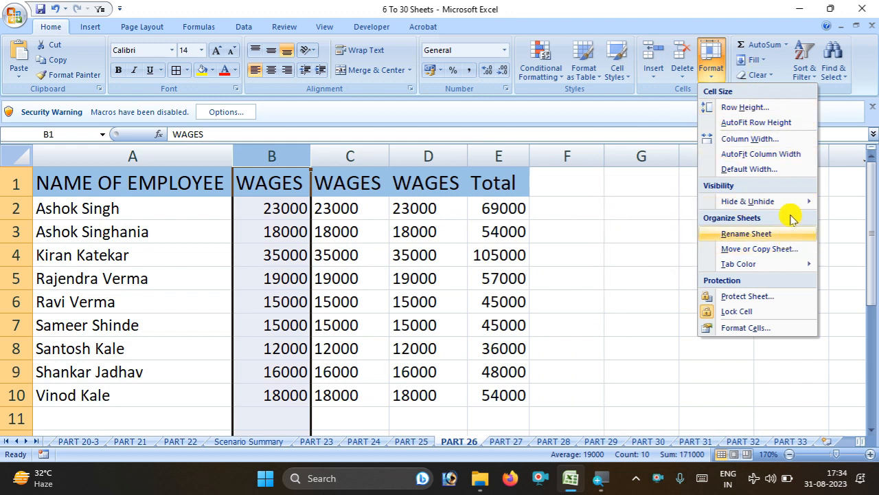
right_click(459, 441)
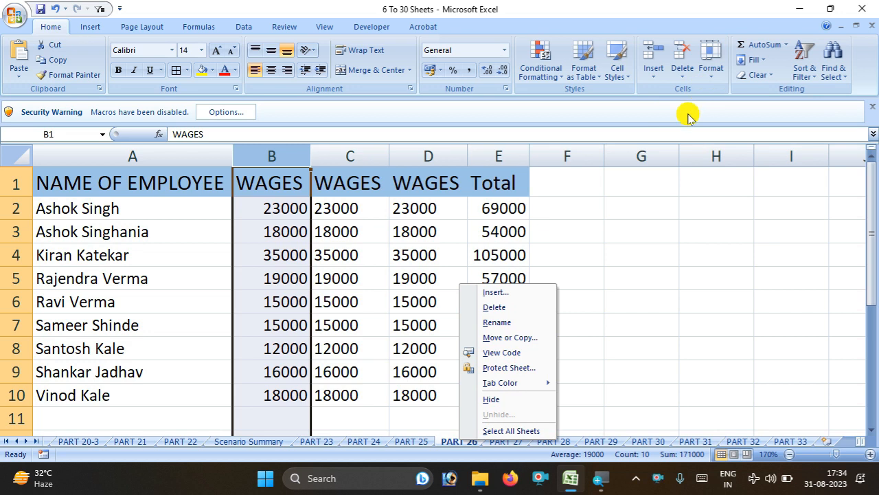
click(721, 72)
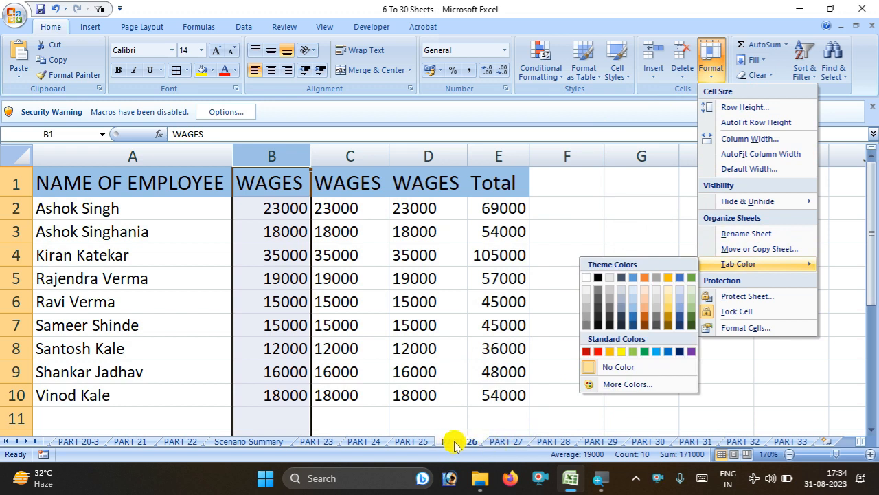
click(715, 232)
text(ddfdddddd)
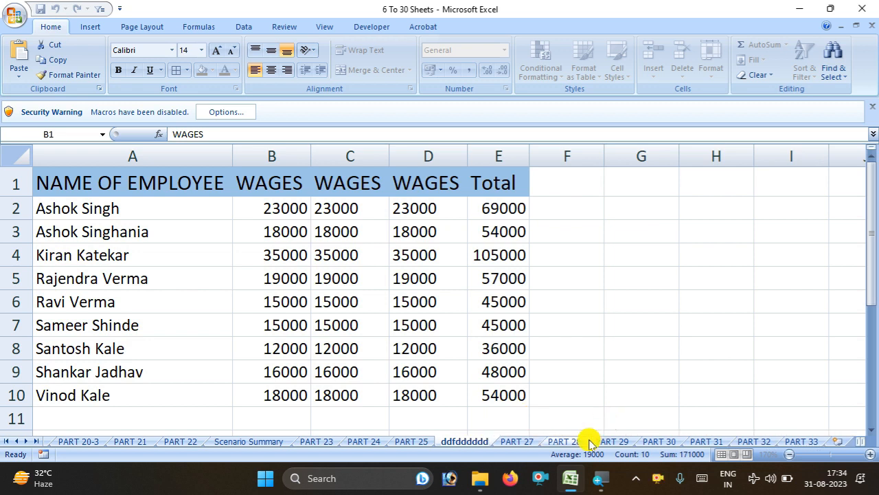
click(610, 397)
key(ctrl+z)
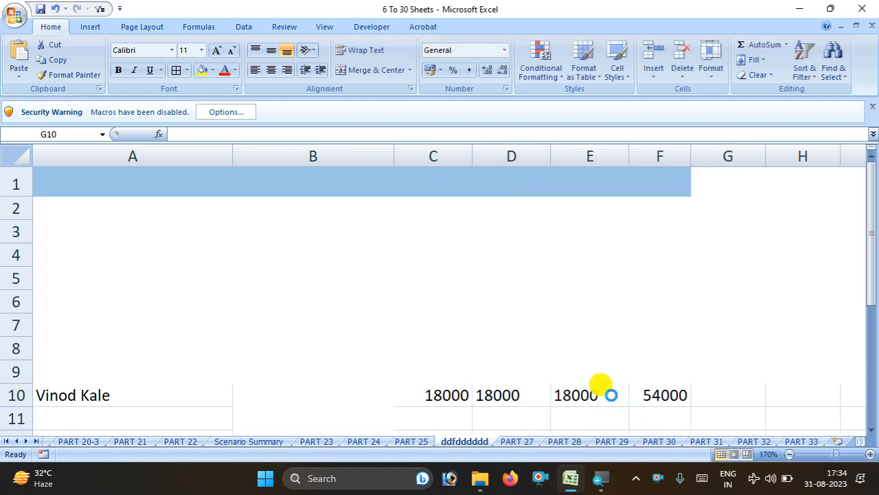
key(ctrl+z)
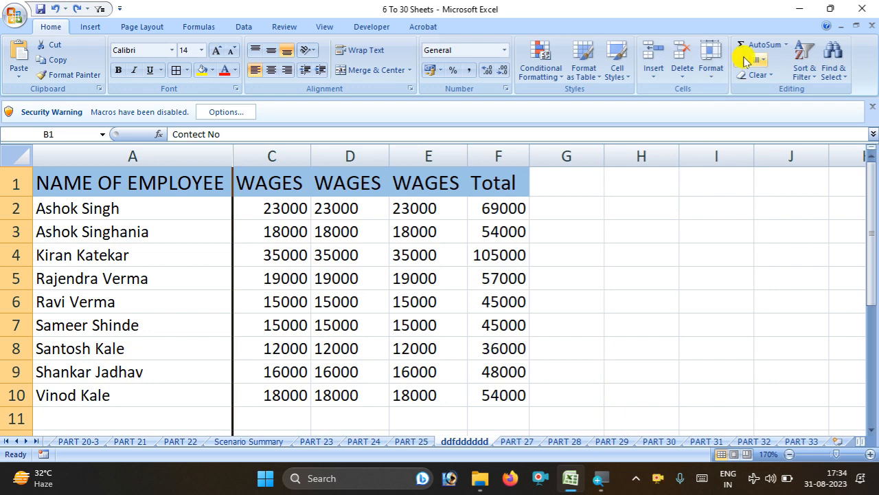
Move the 'ddfdddddd' sheet before PART 6 using Move or Copy Sheet
click(712, 80)
mouse_move(774, 267)
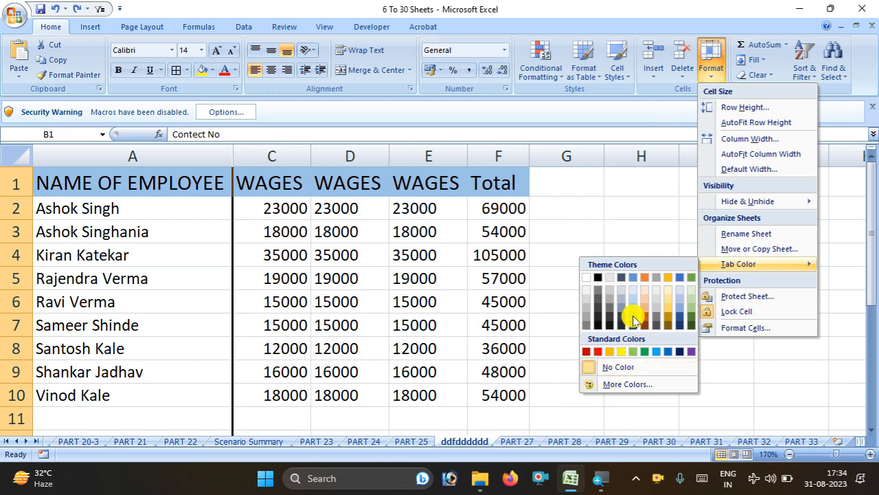
click(621, 352)
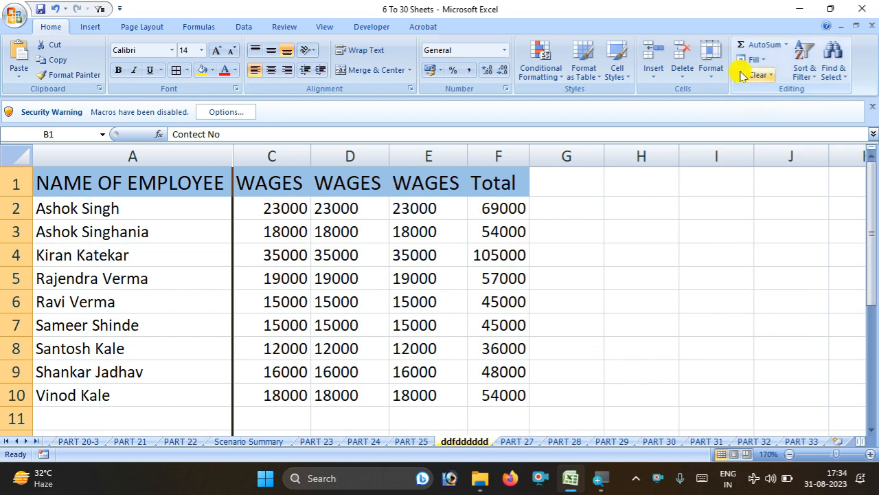
click(710, 68)
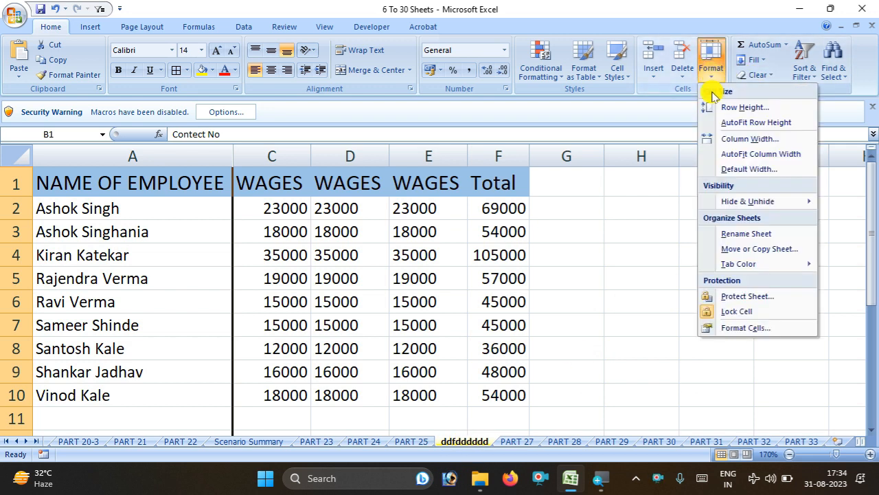
click(759, 250)
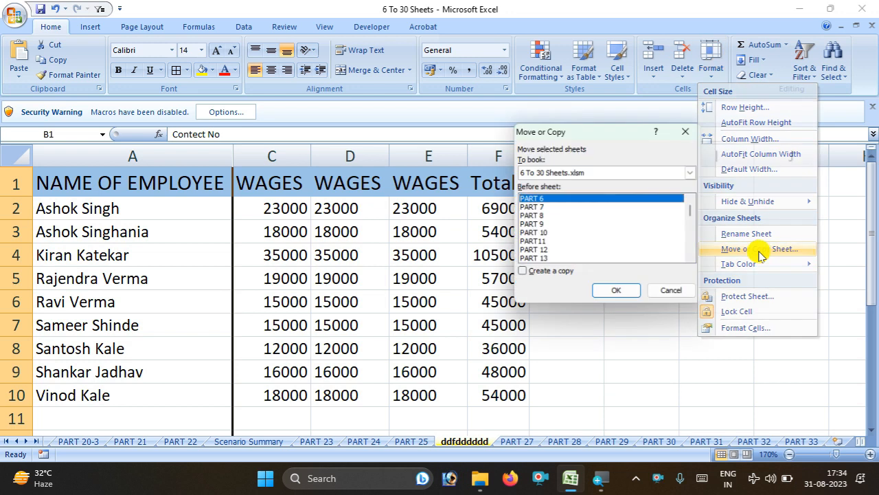
click(631, 292)
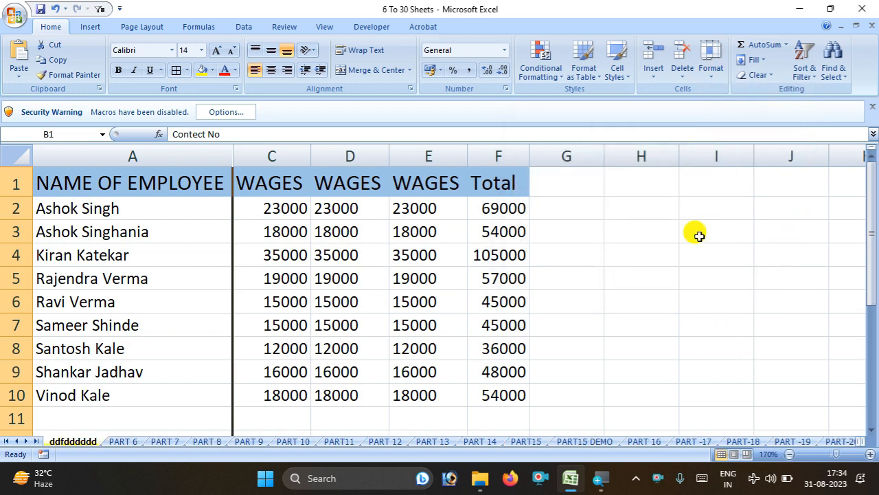
click(712, 81)
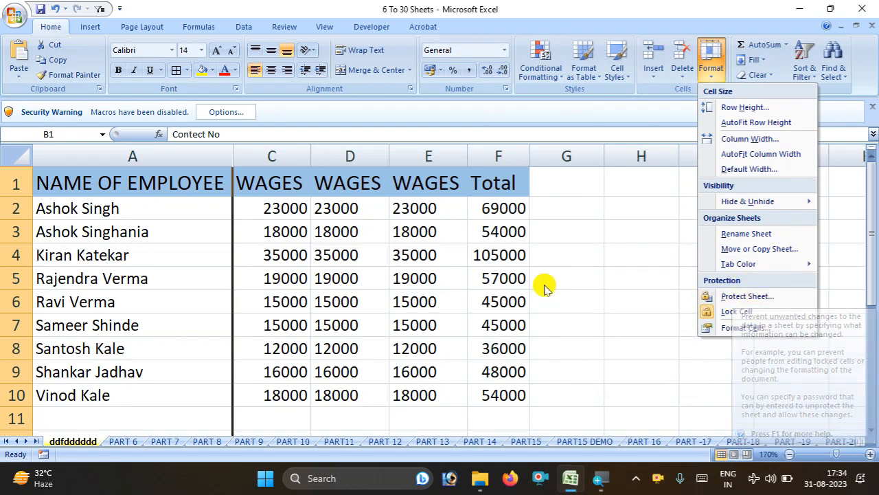
Select columns A and C through F in turn to review the three WAGES columns
click(639, 271)
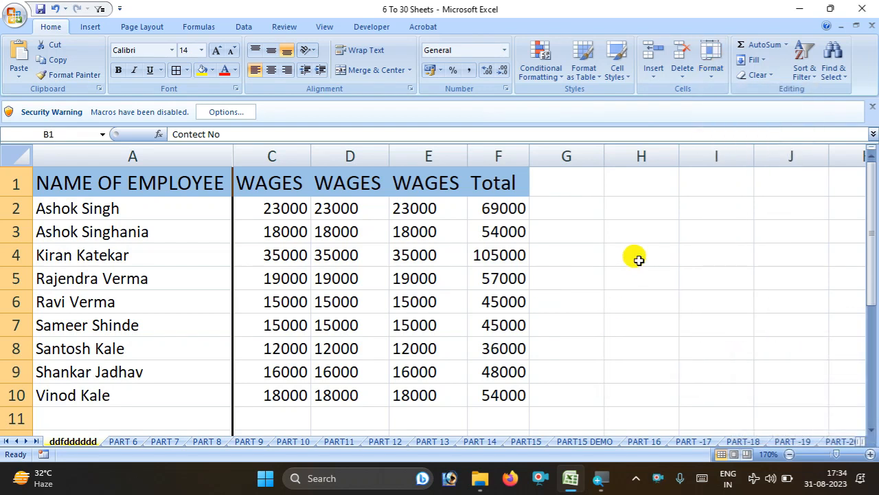
double_click(614, 209)
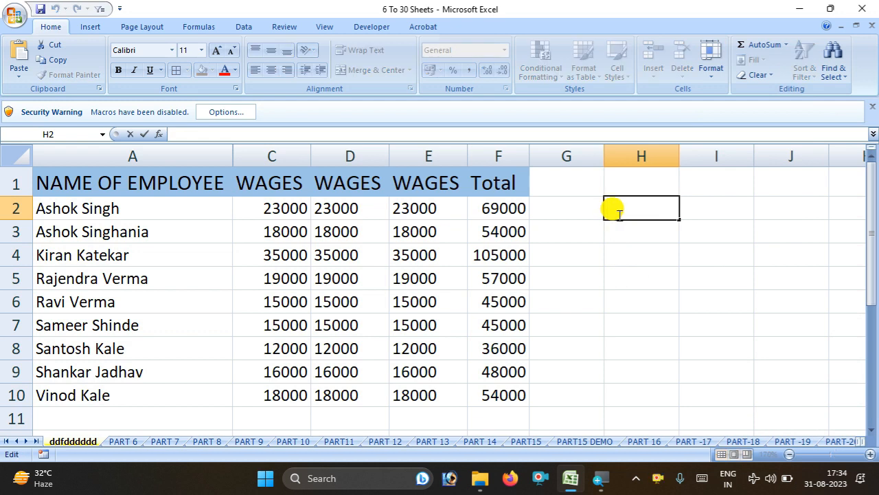
click(272, 152)
click(340, 153)
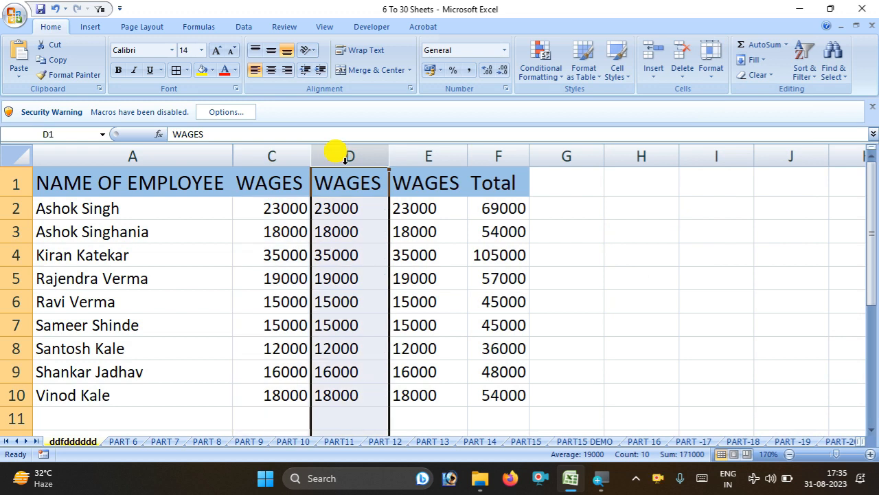
click(428, 154)
click(500, 151)
click(414, 153)
click(347, 151)
click(291, 153)
click(186, 151)
click(247, 153)
Check cell D1 and the Total column F, then bring up the sheet tab's context menu
click(330, 175)
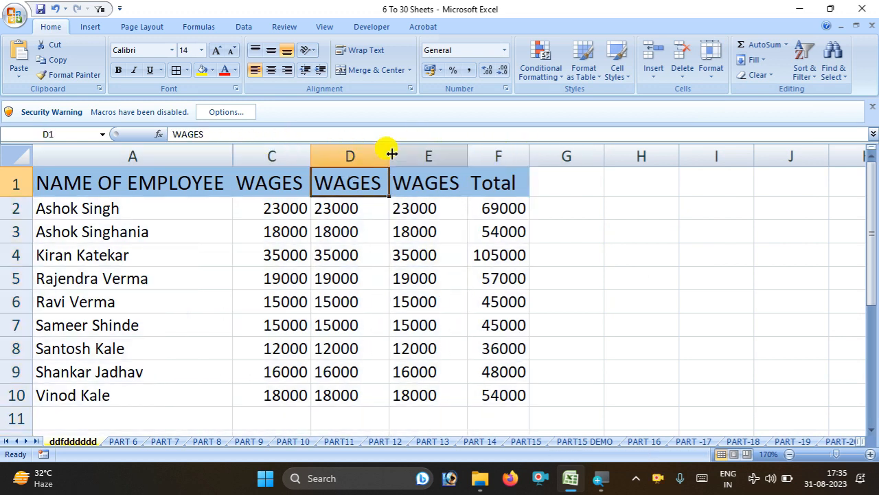
click(433, 150)
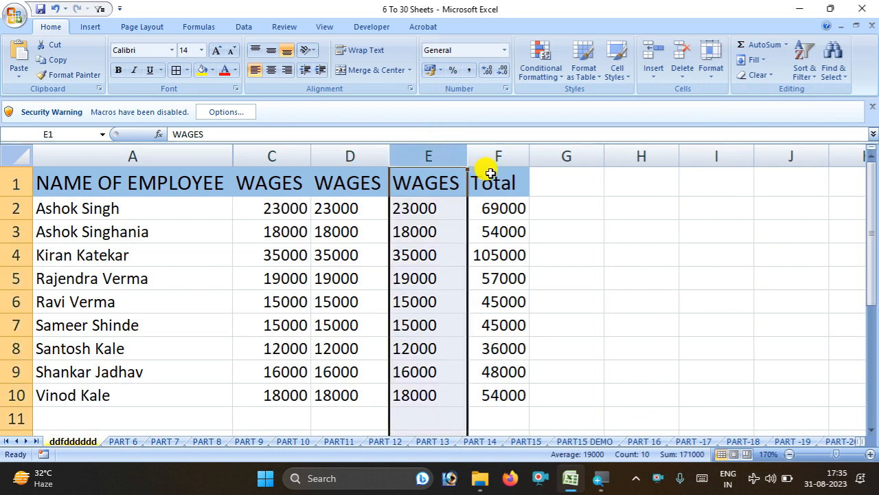
click(501, 152)
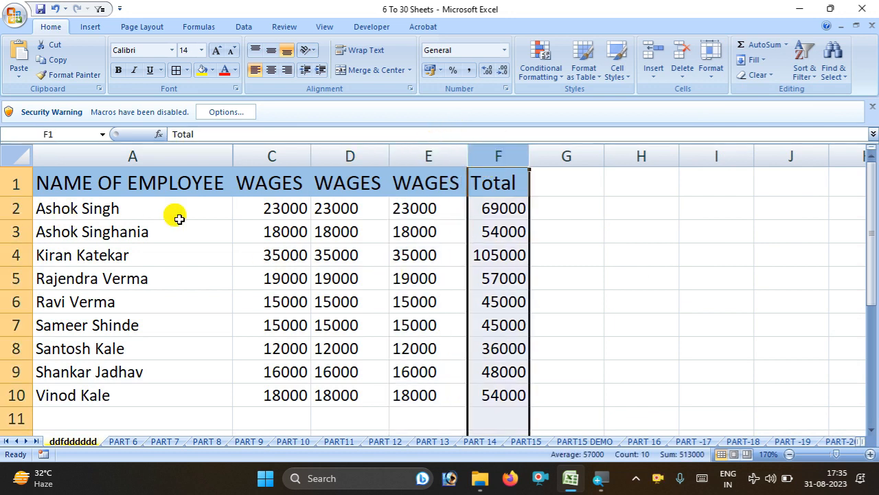
click(712, 60)
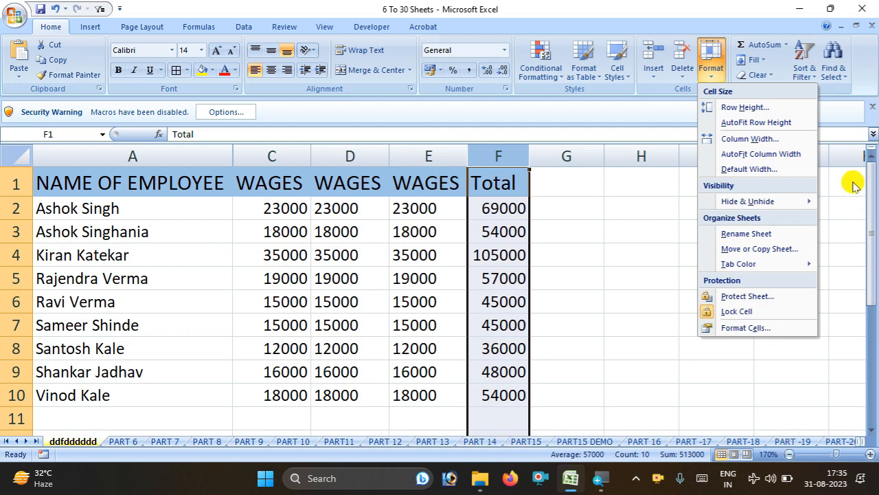
right_click(78, 440)
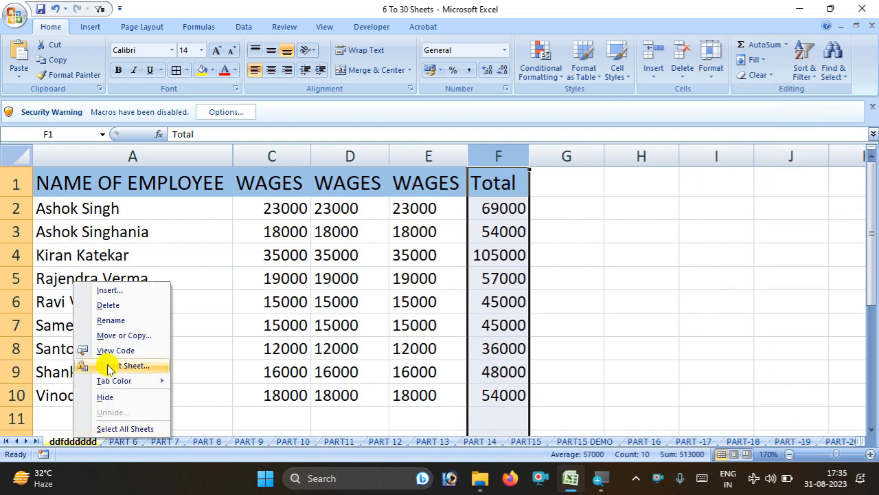
Protect the salary sheet with a password, entering and confirming it
click(665, 252)
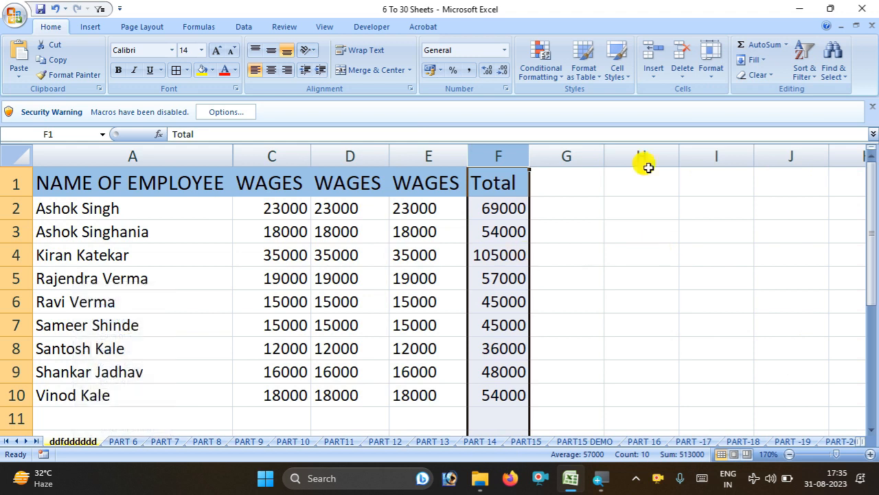
click(711, 71)
click(738, 296)
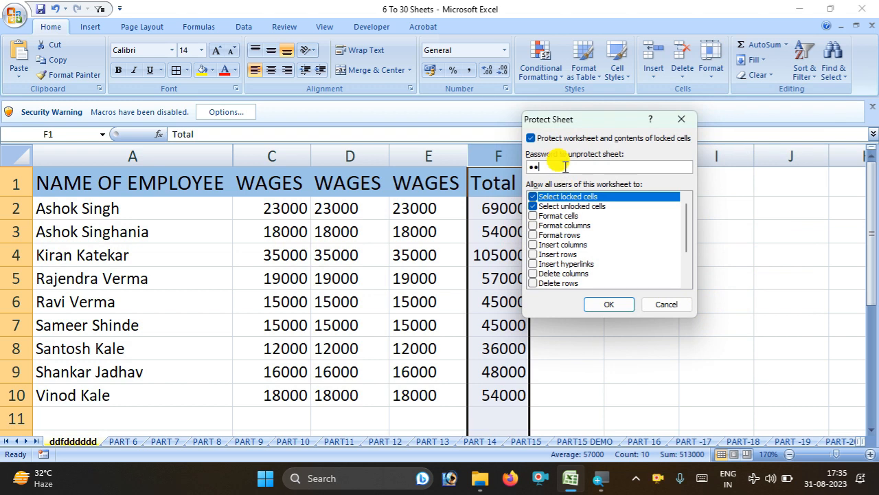
text(123)
key(Return)
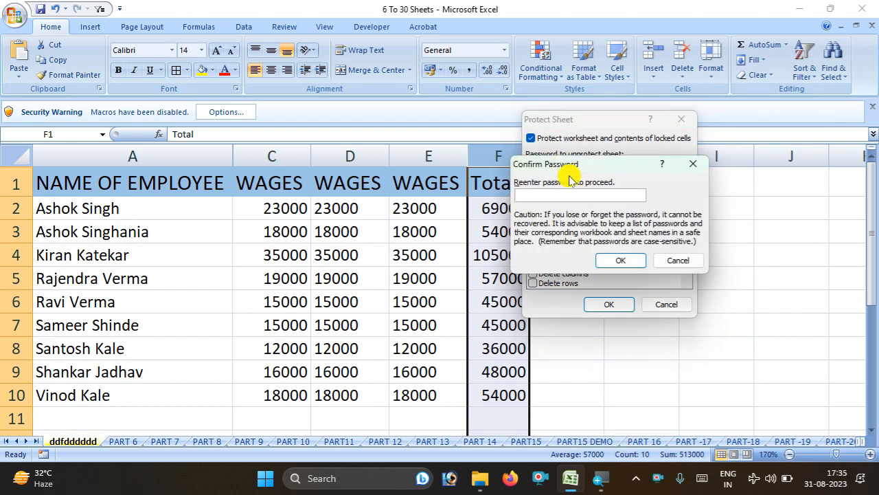
key(Return)
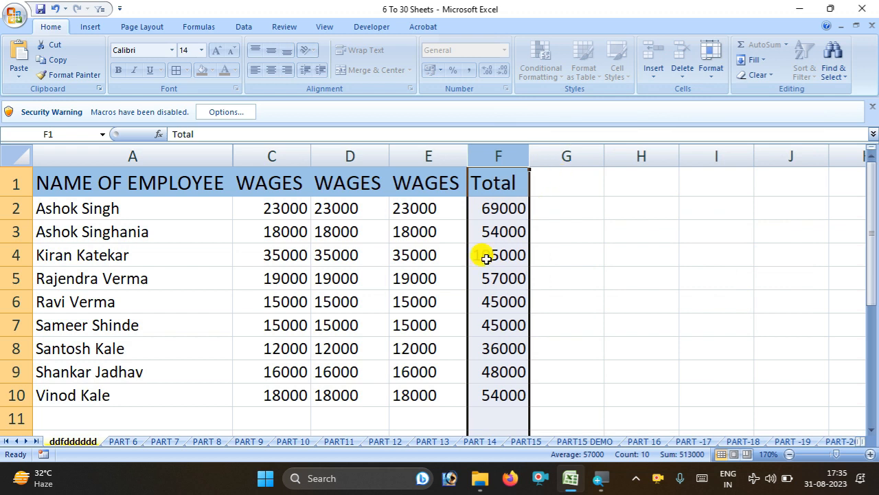
Try editing wage cells and I6, confirming the protected sheet blocks changes
double_click(350, 255)
click(435, 277)
double_click(714, 302)
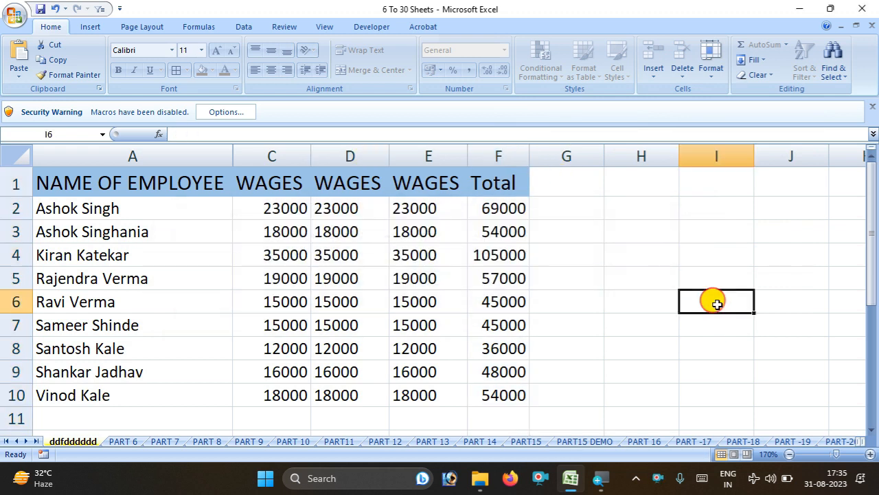
double_click(440, 281)
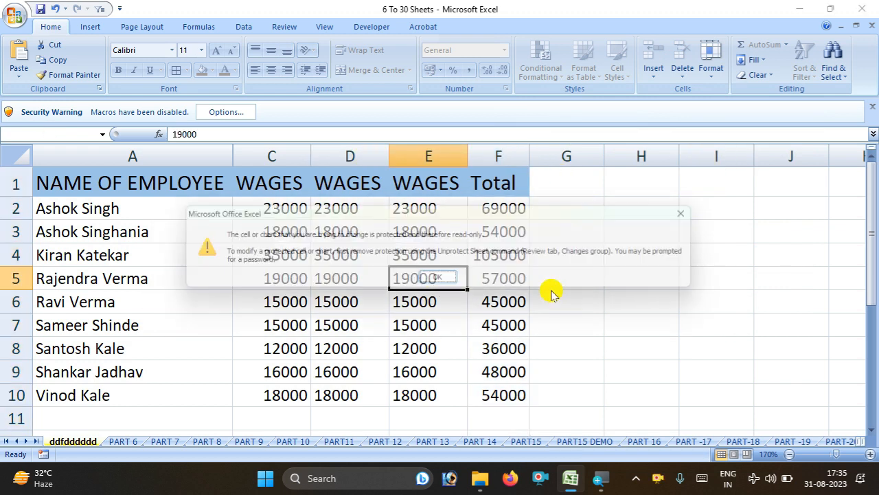
click(450, 278)
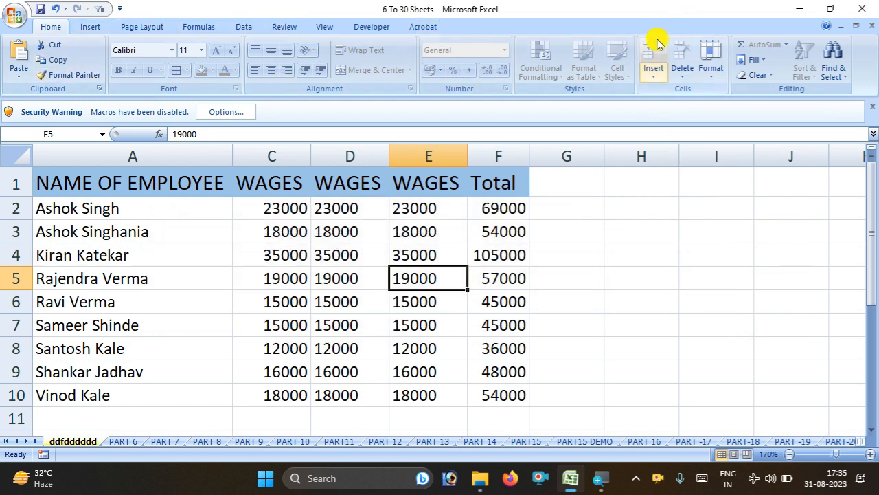
Remove the sheet protection again via Format > Unprotect Sheet
click(711, 69)
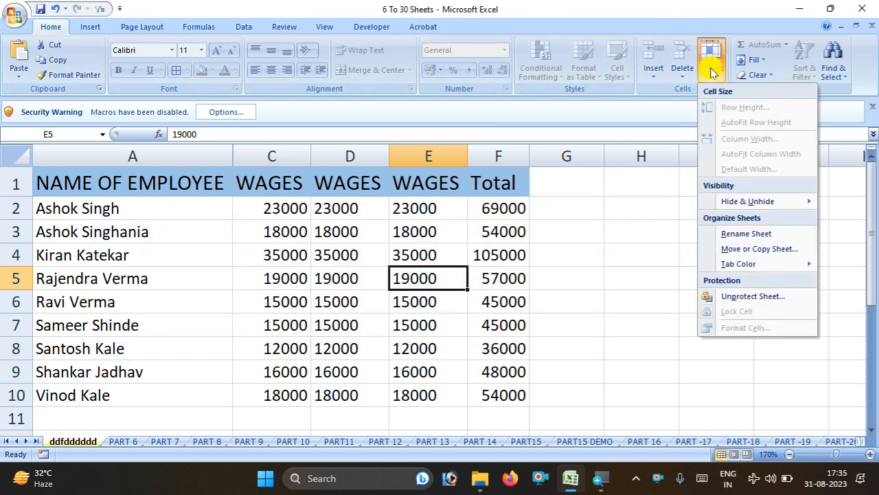
click(773, 296)
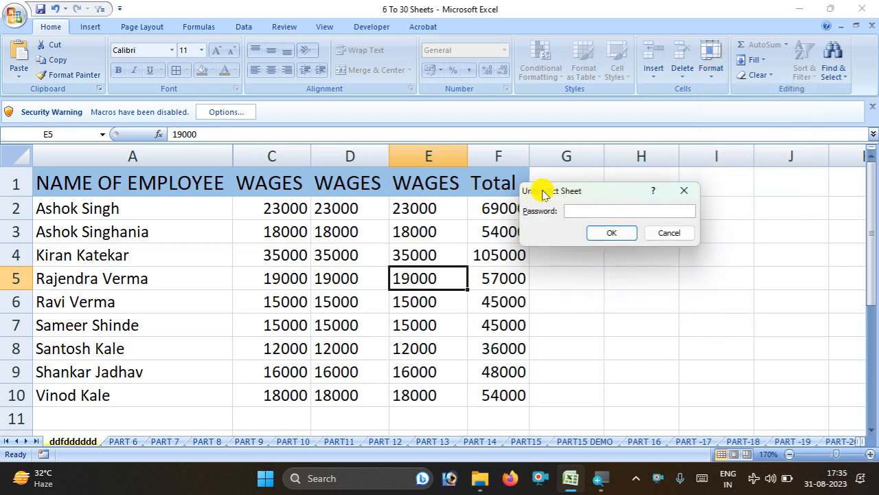
key(Return)
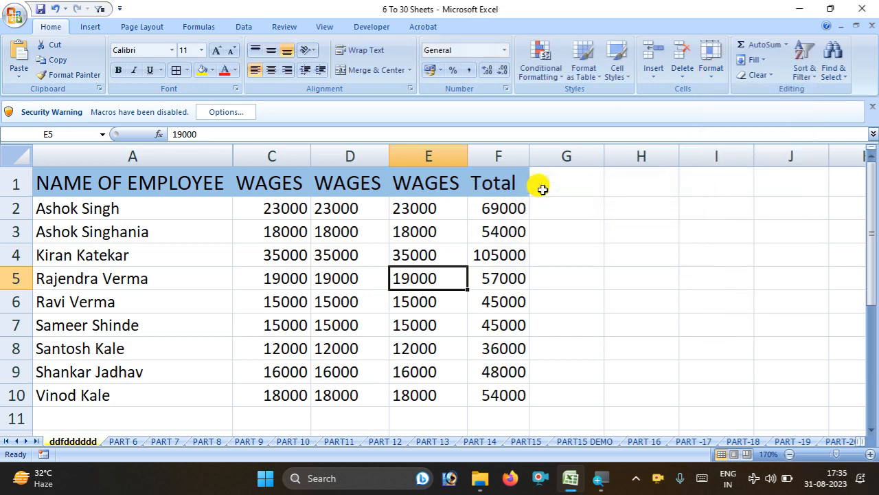
click(712, 69)
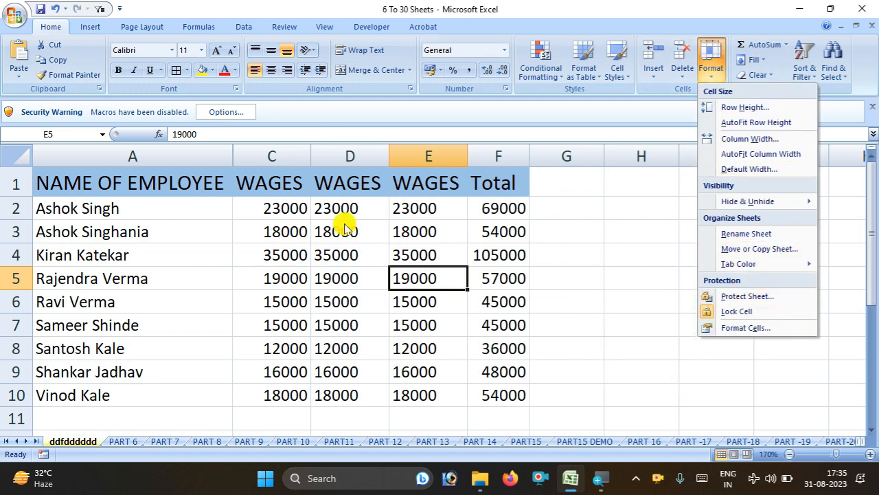
Select wage columns C, D and E
click(271, 152)
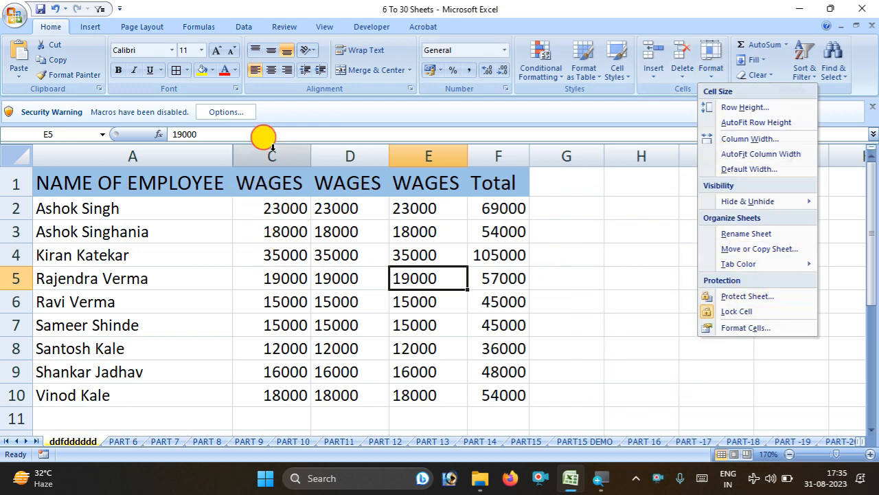
click(273, 250)
click(268, 151)
ctrl+click(364, 151)
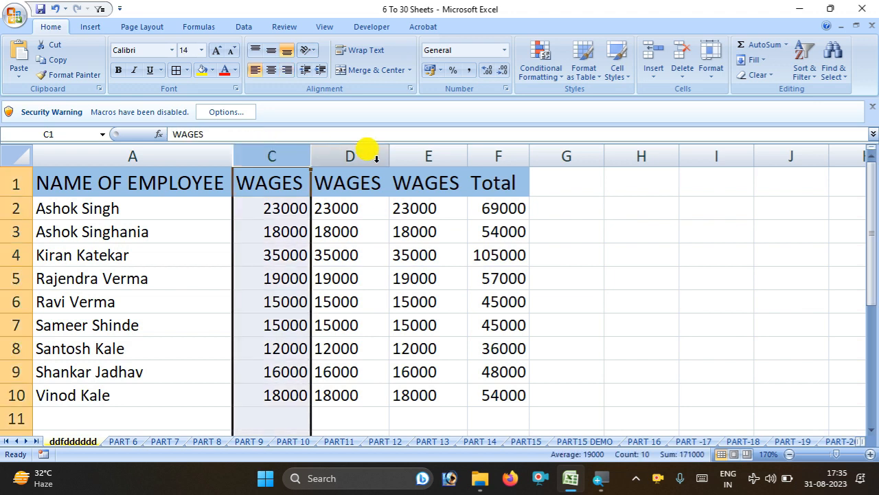
ctrl+click(405, 159)
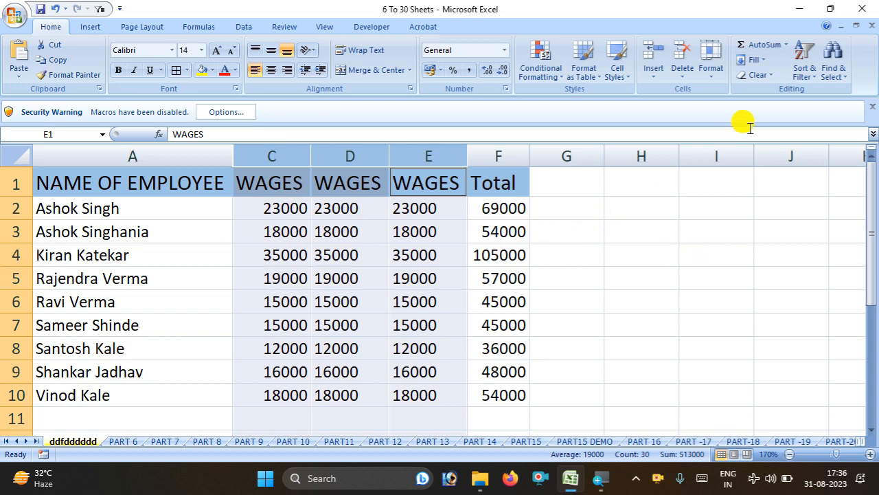
Protect the sheet with Select locked cells unticked, then confirm C2 is read-only
click(711, 60)
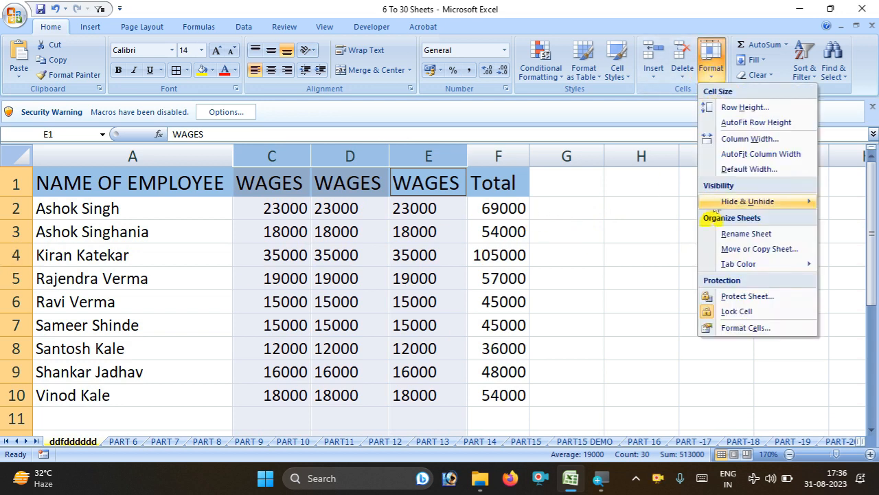
click(743, 298)
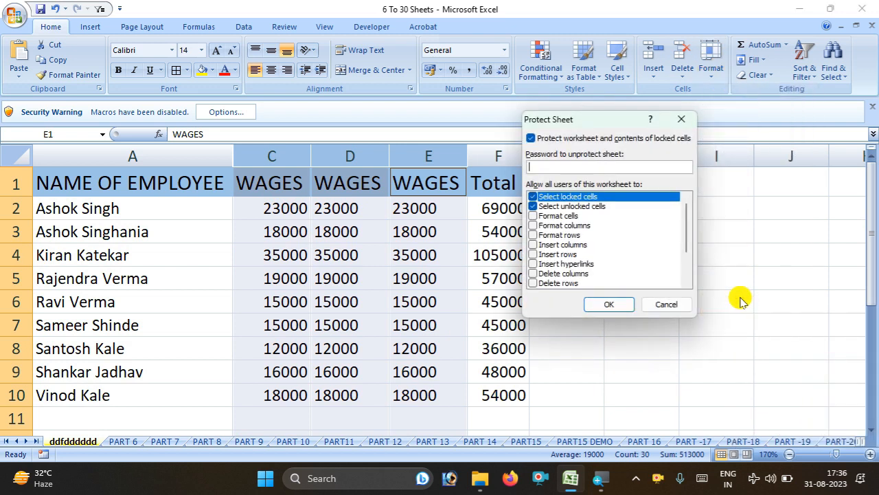
click(533, 196)
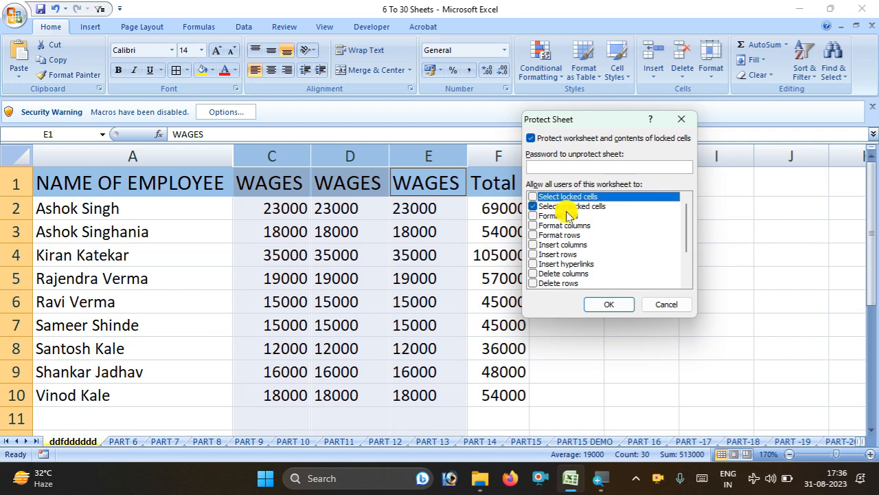
click(607, 304)
double_click(262, 214)
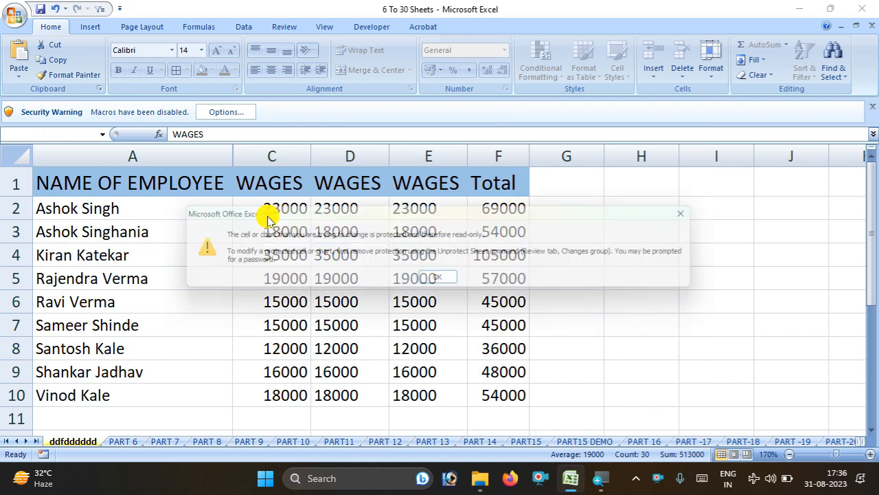
click(457, 283)
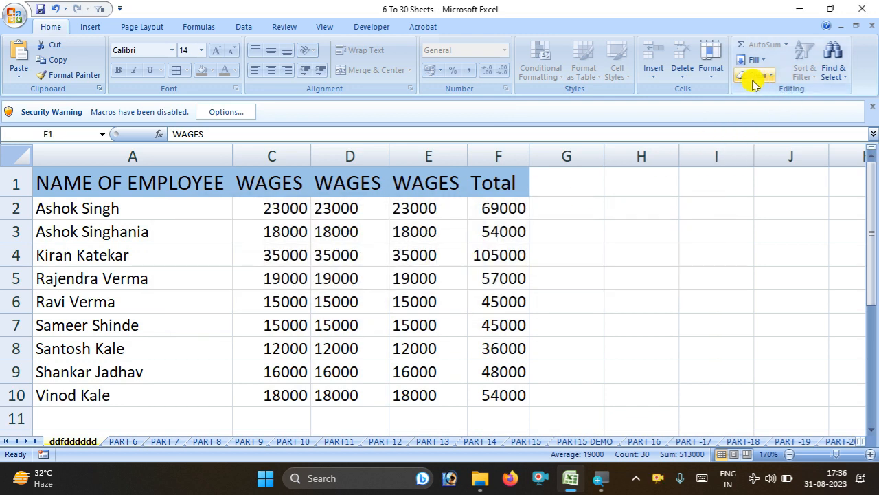
Unprotect the sheet and unlock wage columns C and E
click(711, 68)
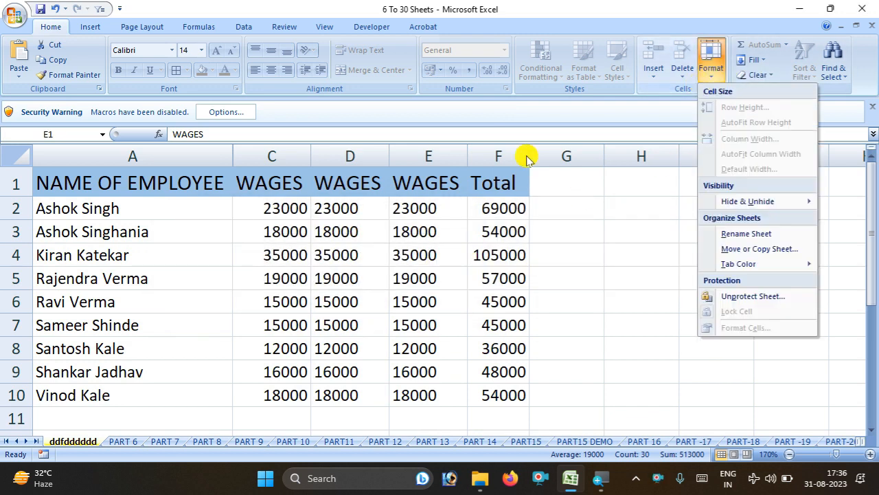
click(731, 296)
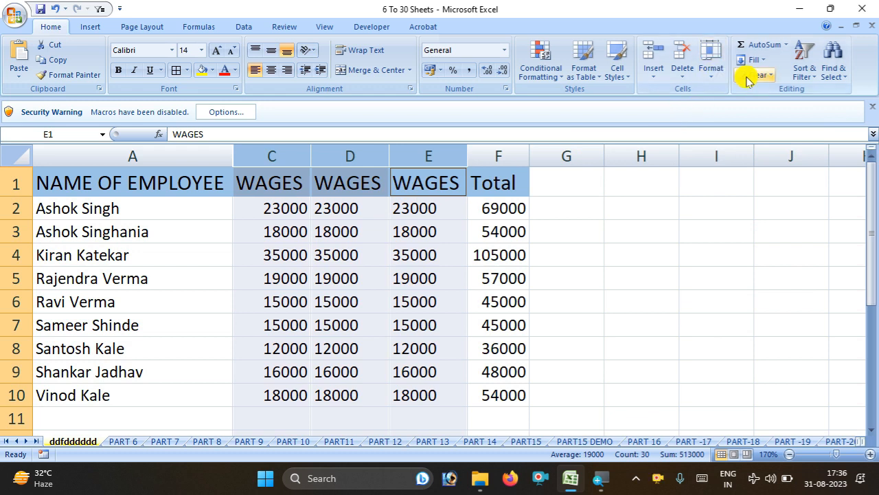
click(377, 226)
click(308, 206)
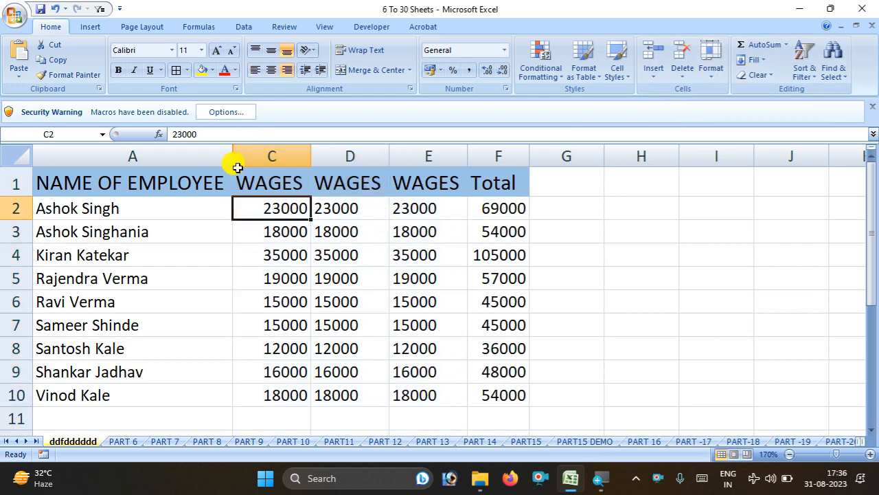
click(204, 154)
click(276, 153)
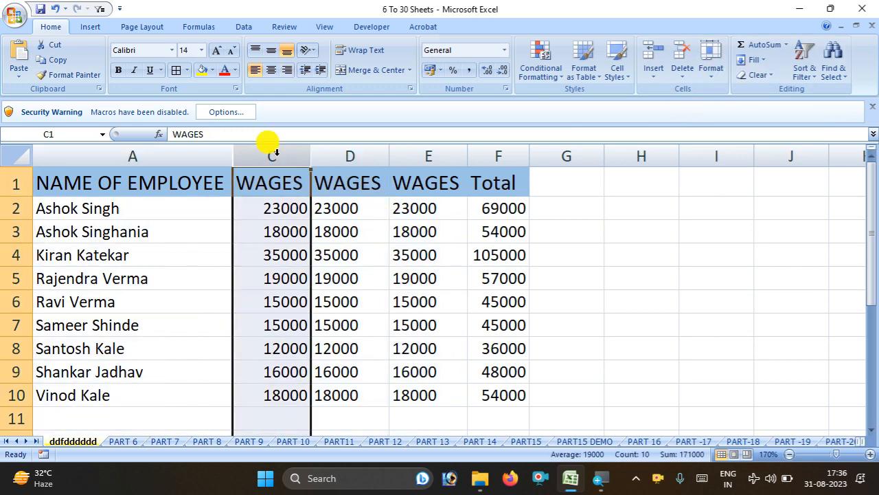
ctrl+click(430, 155)
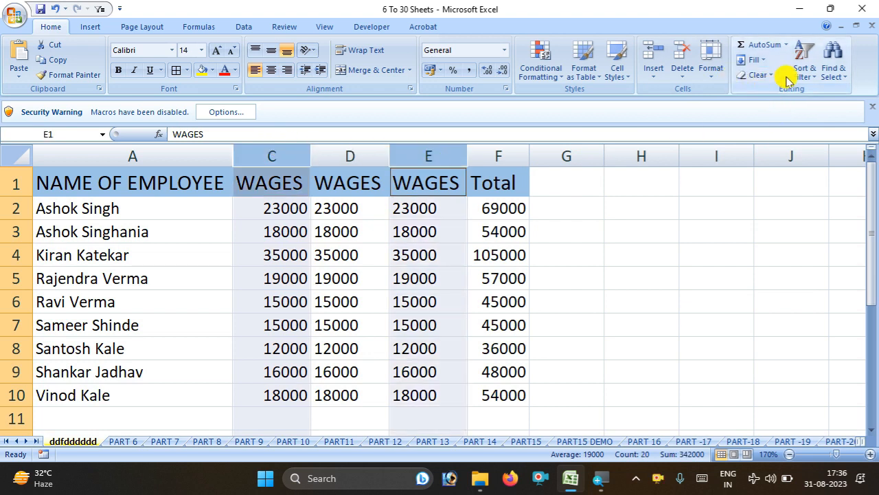
click(715, 76)
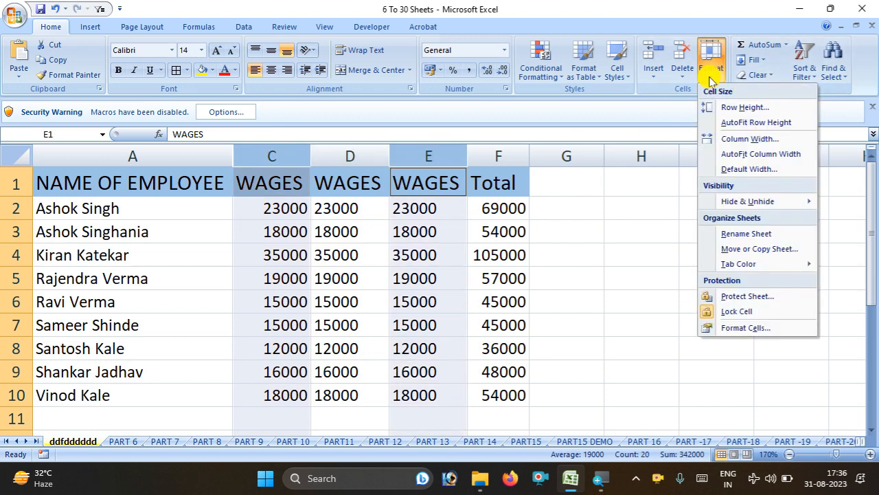
click(698, 312)
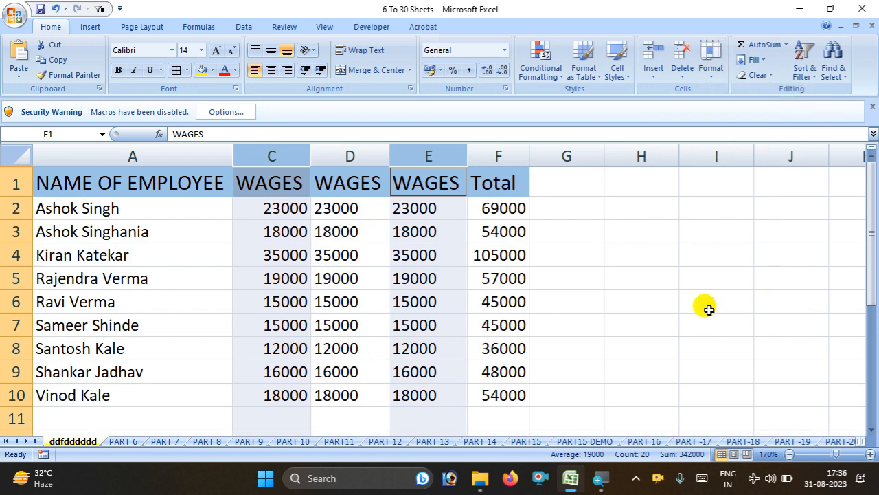
Re-protect the sheet with a confirmed password and start editing wage cell E3
click(716, 76)
click(730, 296)
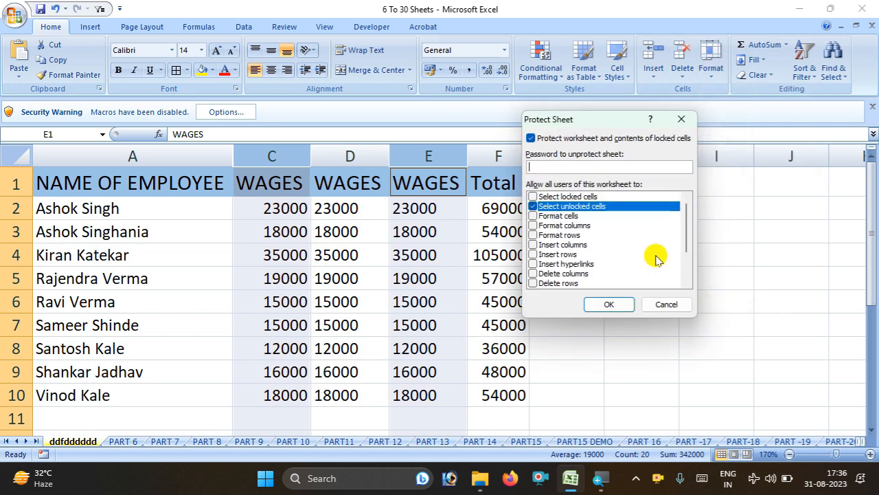
click(550, 164)
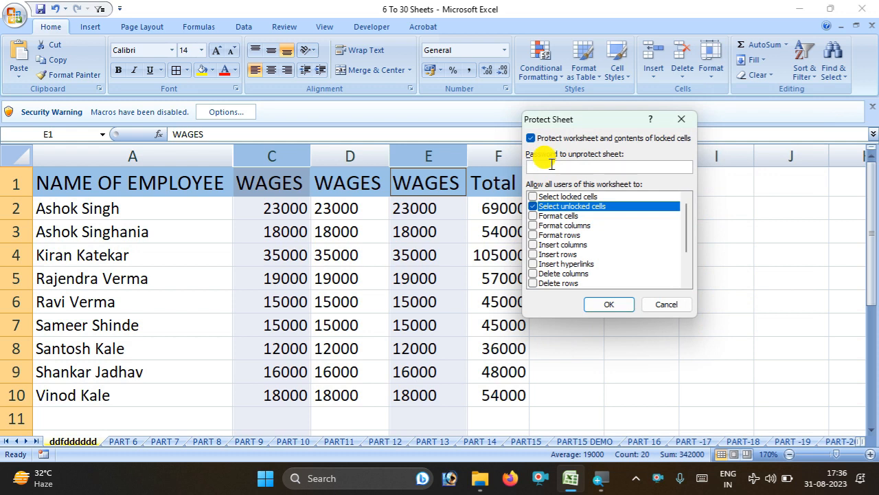
key(Return)
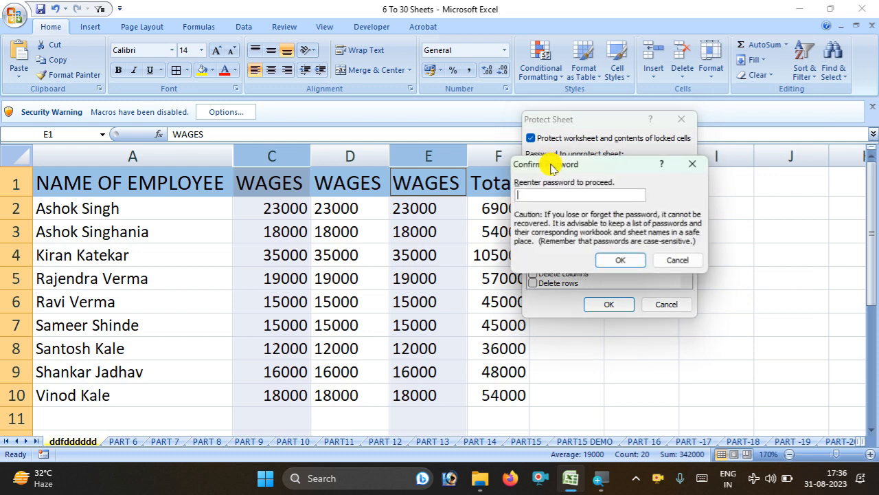
key(Return)
double_click(448, 228)
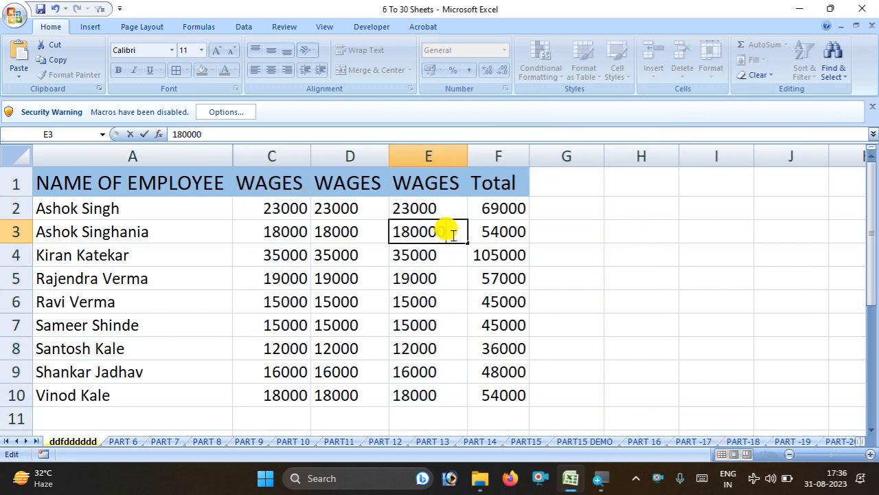
text(0)
key(Return)
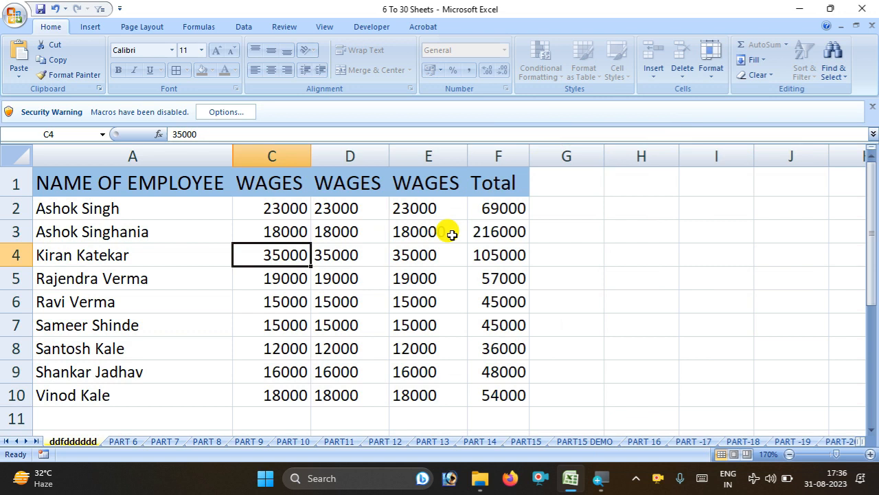
click(448, 234)
double_click(447, 231)
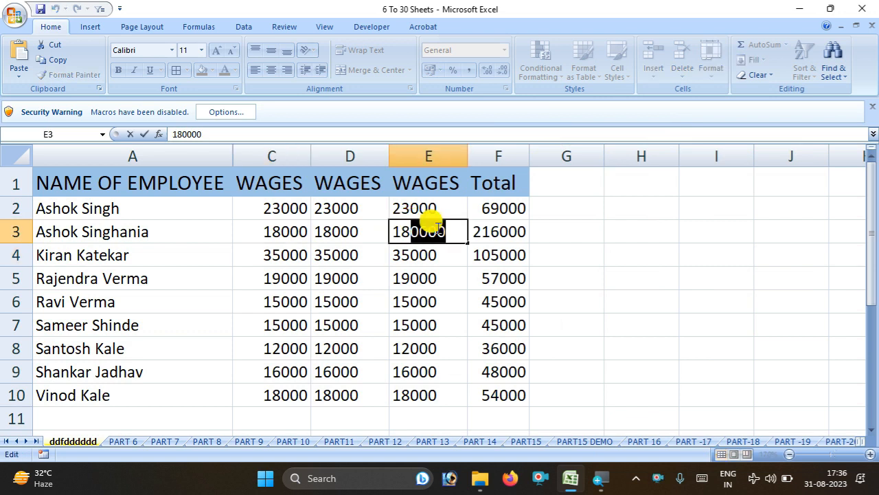
click(523, 236)
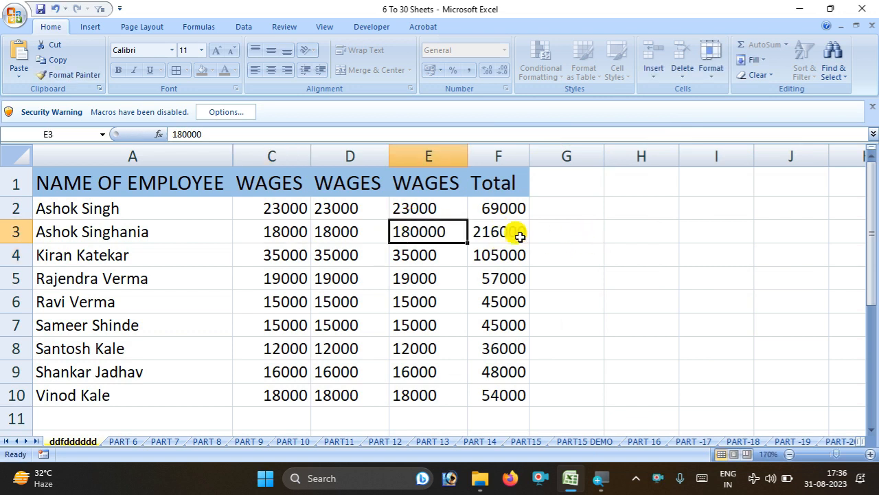
click(263, 239)
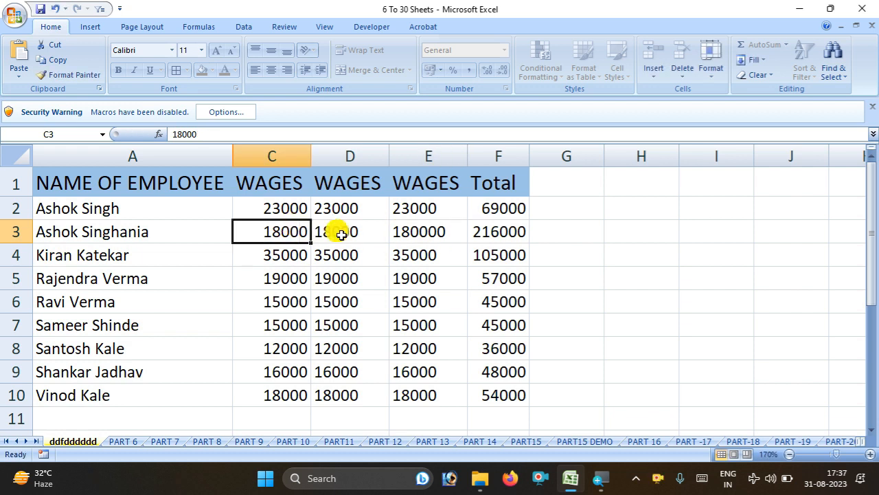
key(F2)
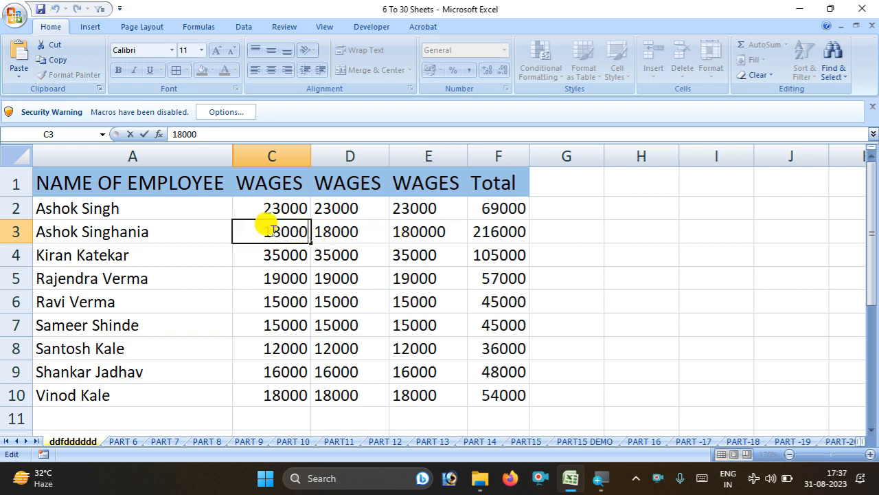
drag(264, 230, 342, 239)
text(50)
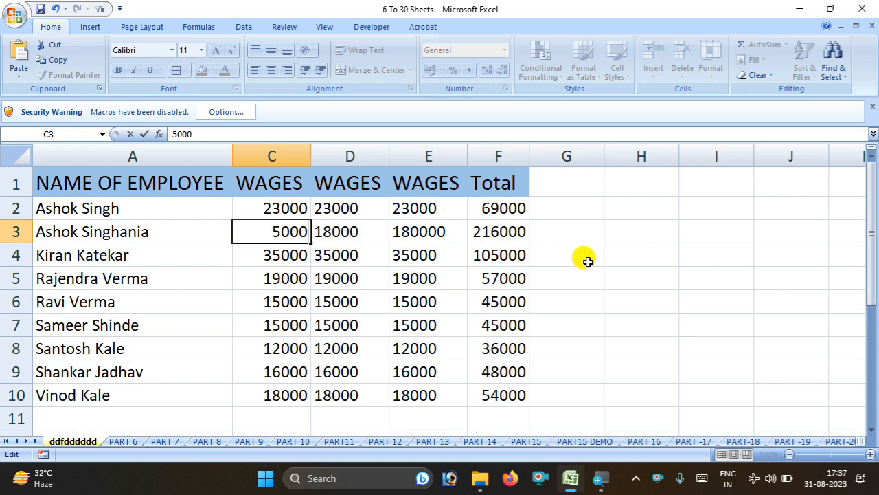
key(Tab)
key(Tab)
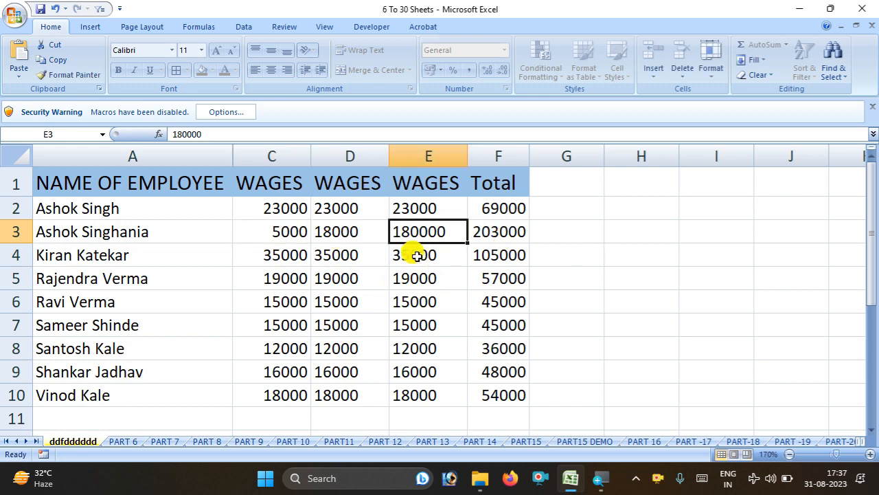
click(711, 67)
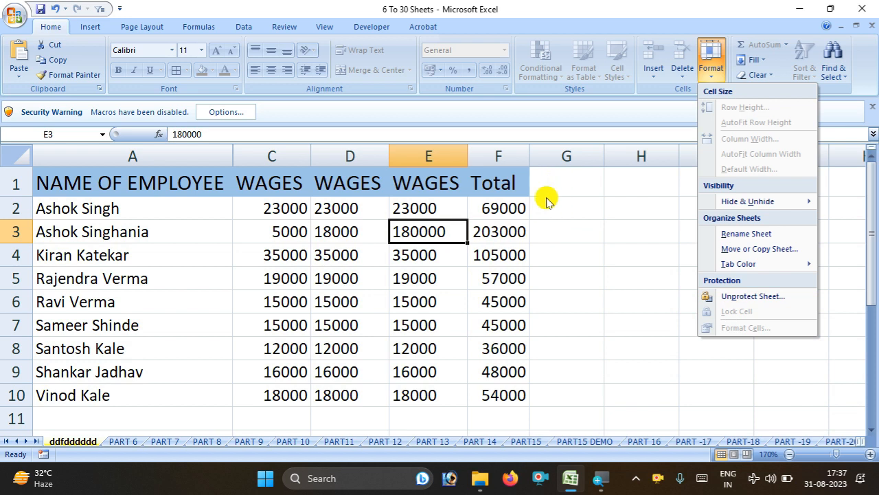
click(504, 247)
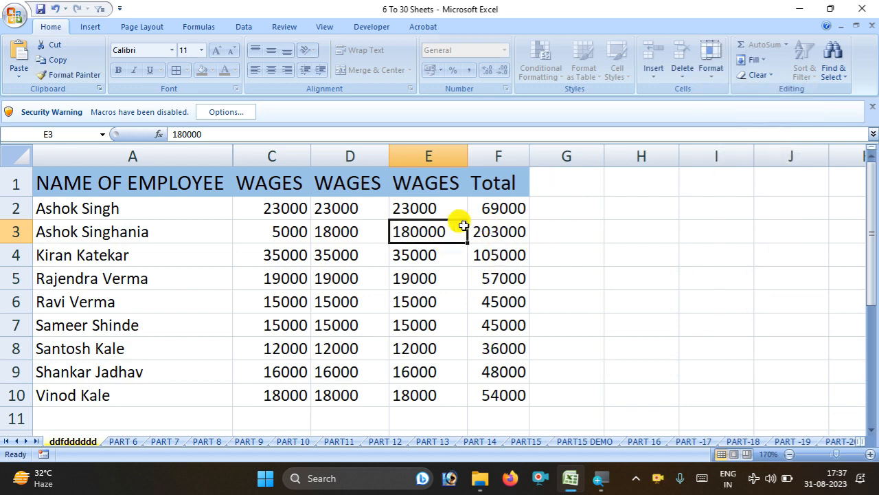
click(464, 158)
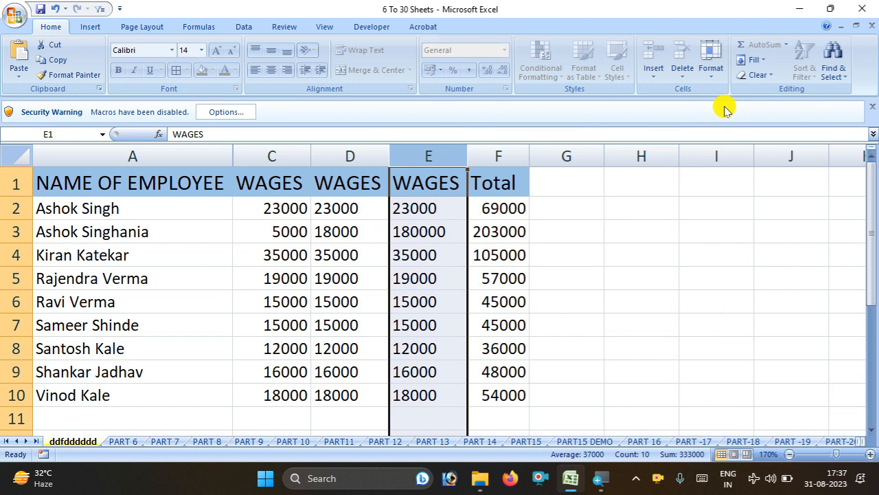
Unprotect the sheet with its password and select column C
click(711, 61)
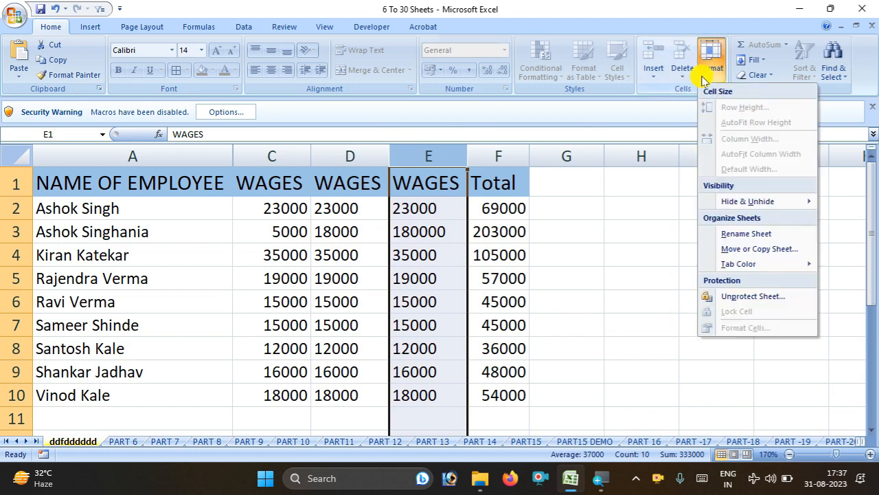
click(728, 296)
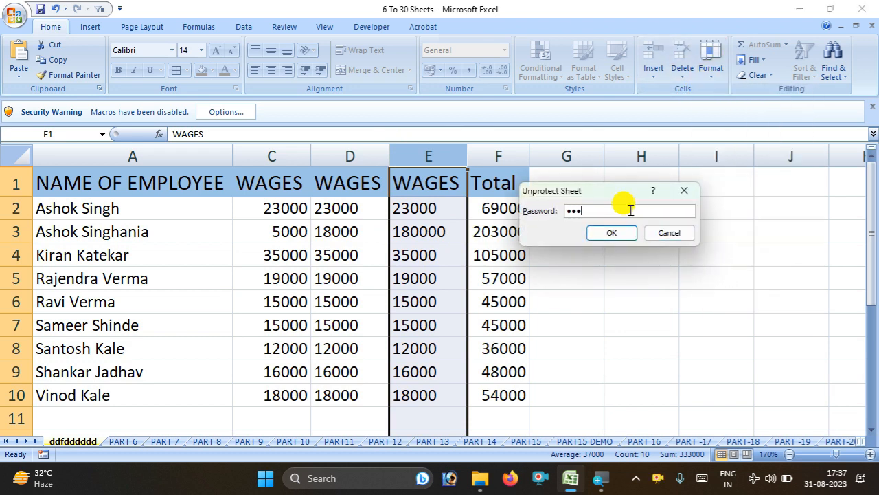
key(Return)
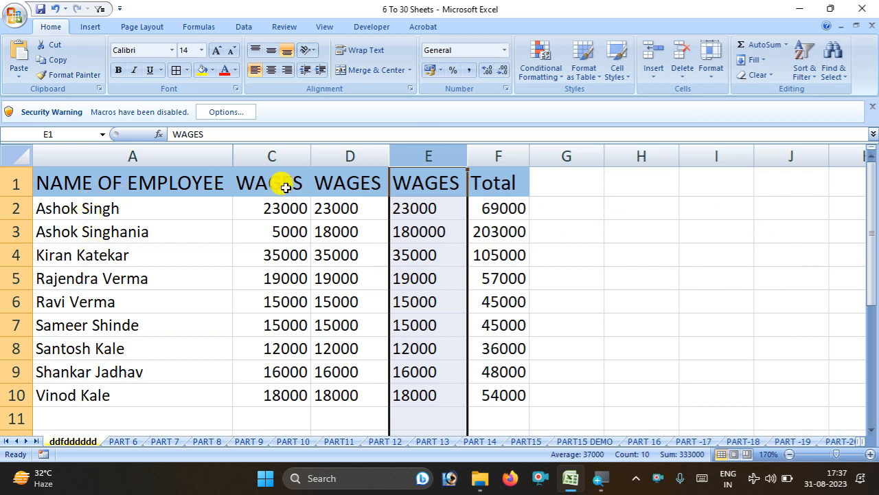
ctrl+click(280, 152)
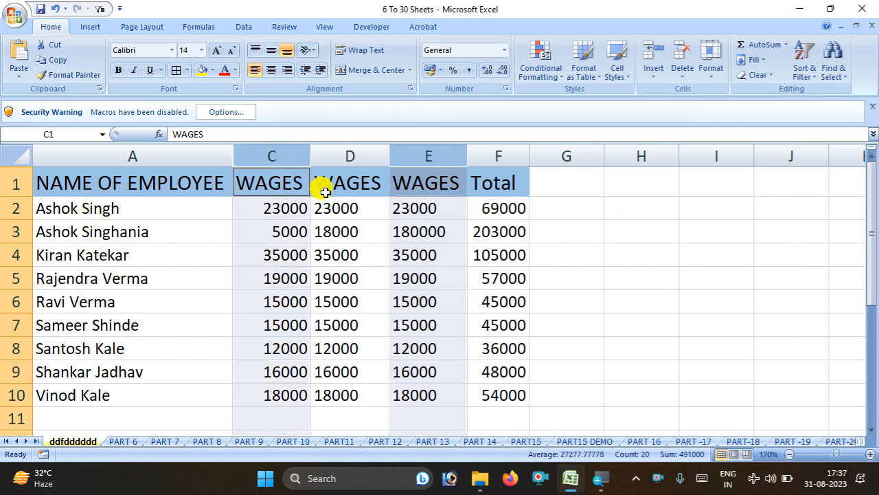
Start protecting the sheet, allowing rows and columns to be inserted and deleted
click(711, 72)
click(753, 295)
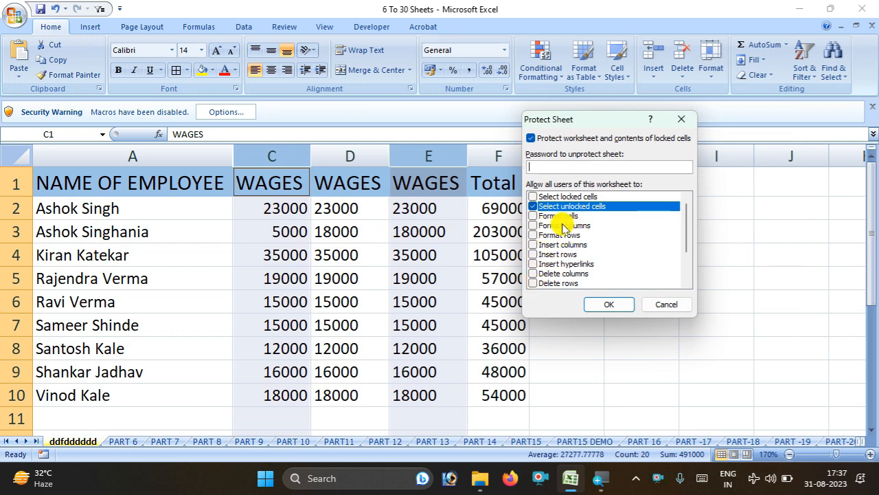
click(532, 276)
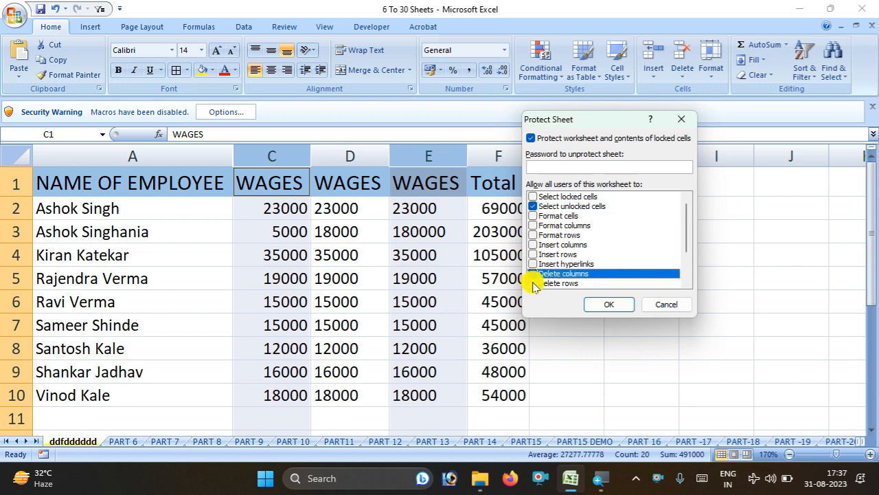
click(533, 284)
click(535, 254)
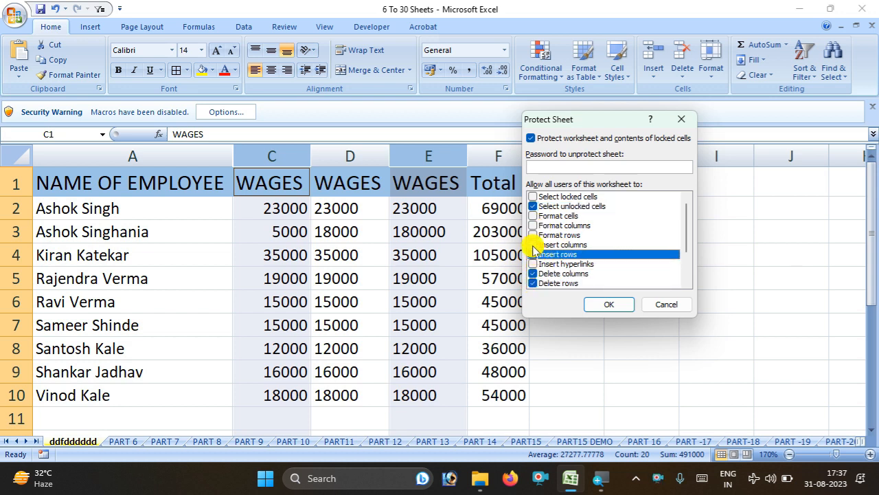
click(533, 245)
click(533, 236)
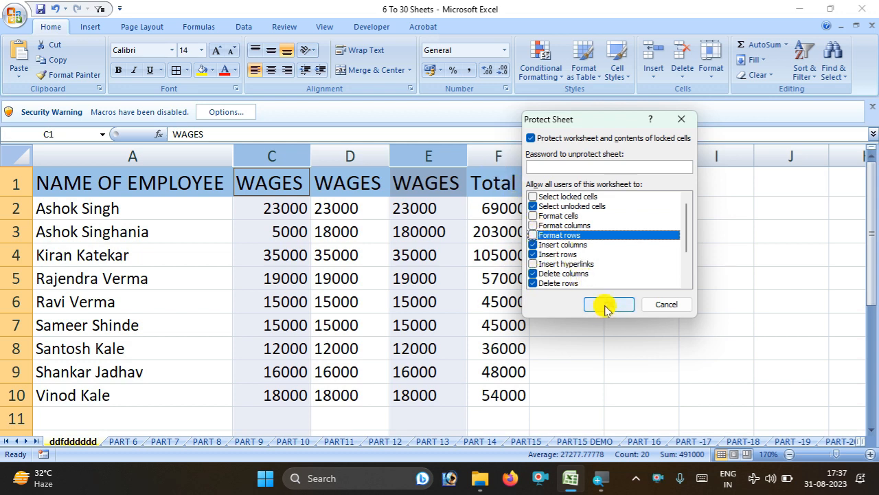
Set and confirm the protection password, then select cell E3
click(597, 166)
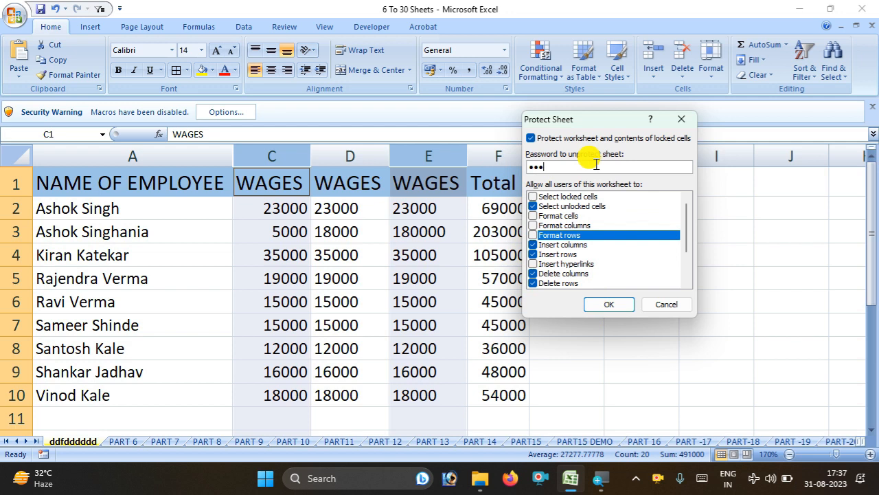
text(123)
key(Return)
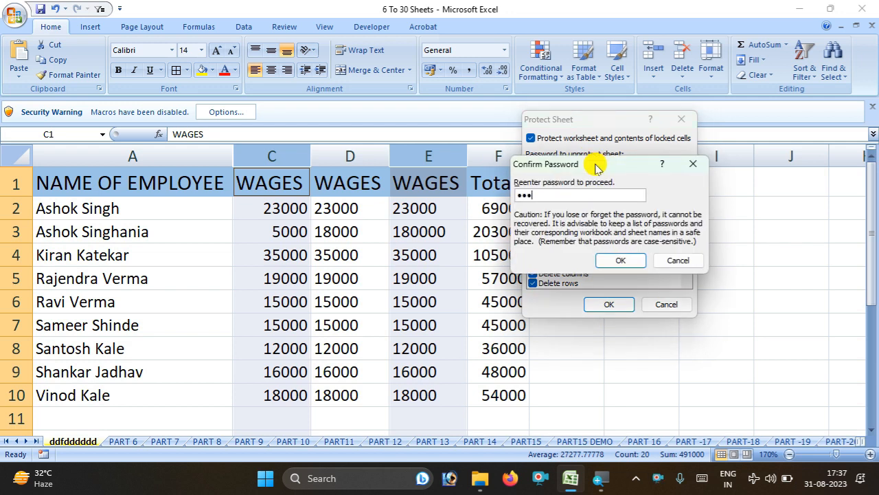
text(123)
key(Return)
click(413, 153)
click(426, 226)
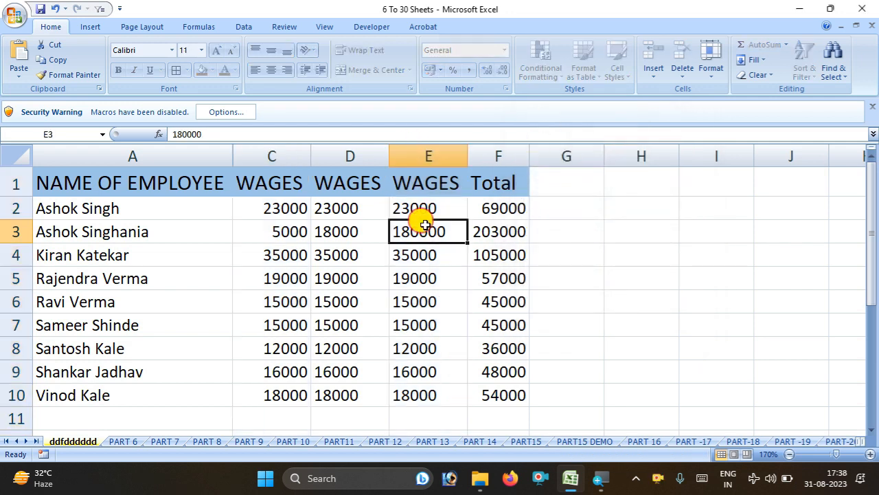
Change E3 to 18000 and clear the wage in C4
double_click(425, 225)
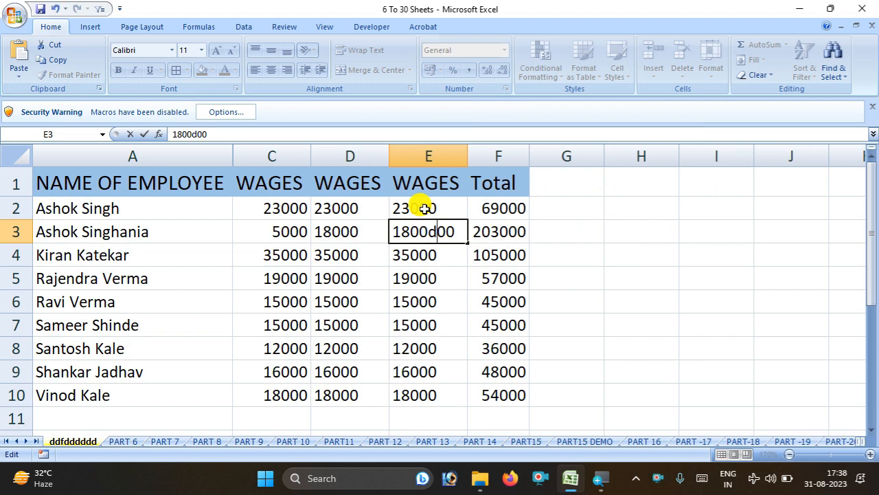
text(d)
key(Return)
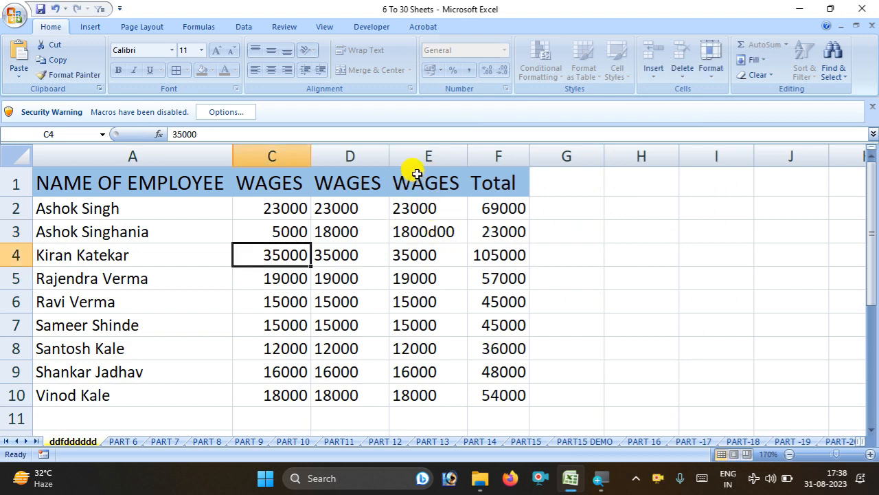
key(BackSpace)
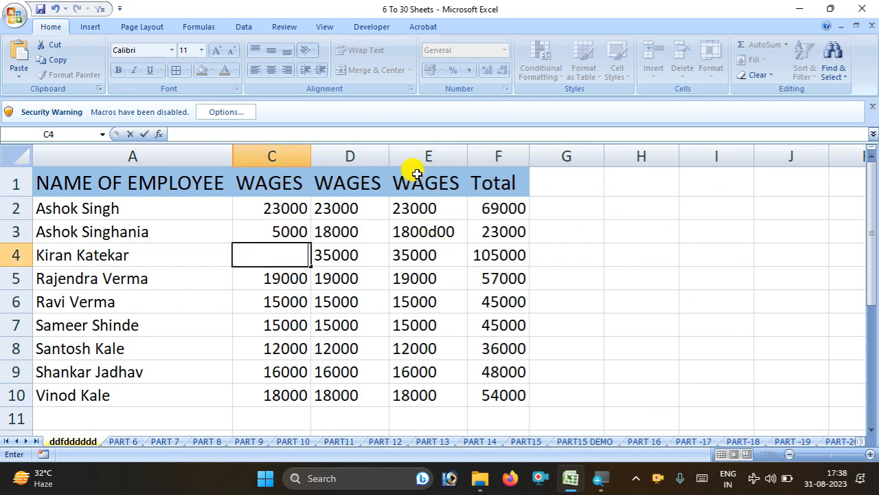
click(439, 230)
double_click(438, 231)
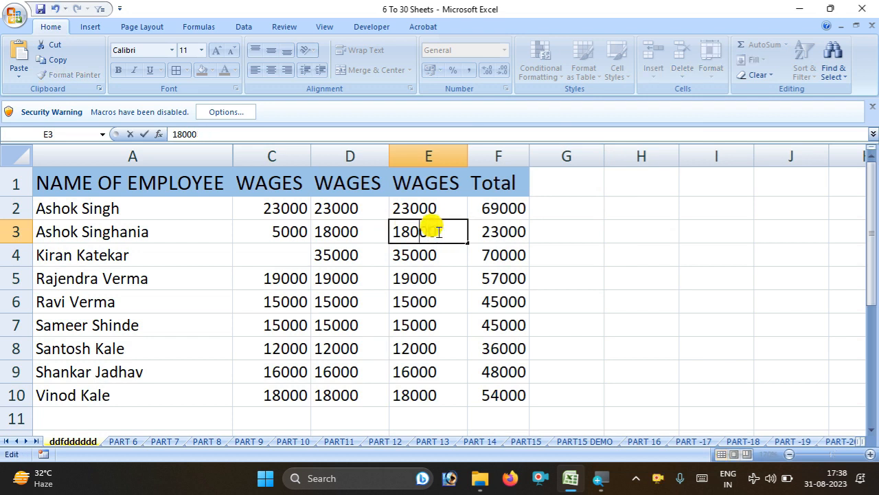
key(Tab)
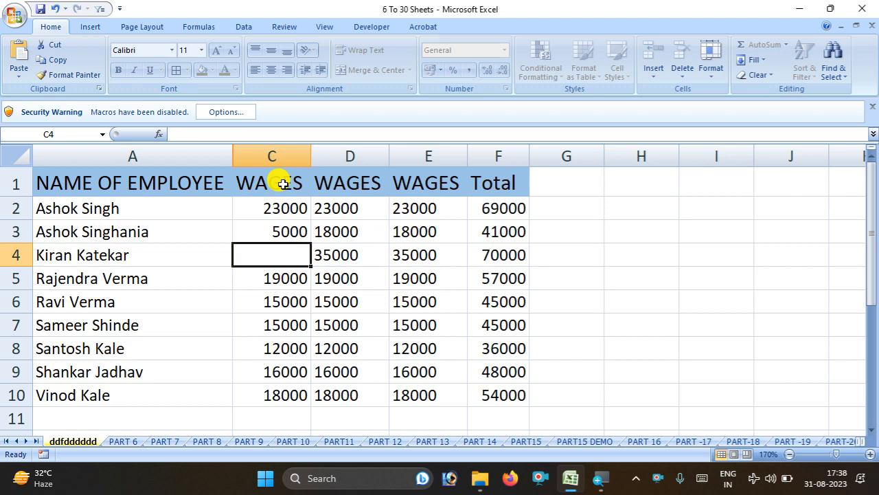
Insert blank columns at column C, ahead of the wage columns
key(Up)
key(Up)
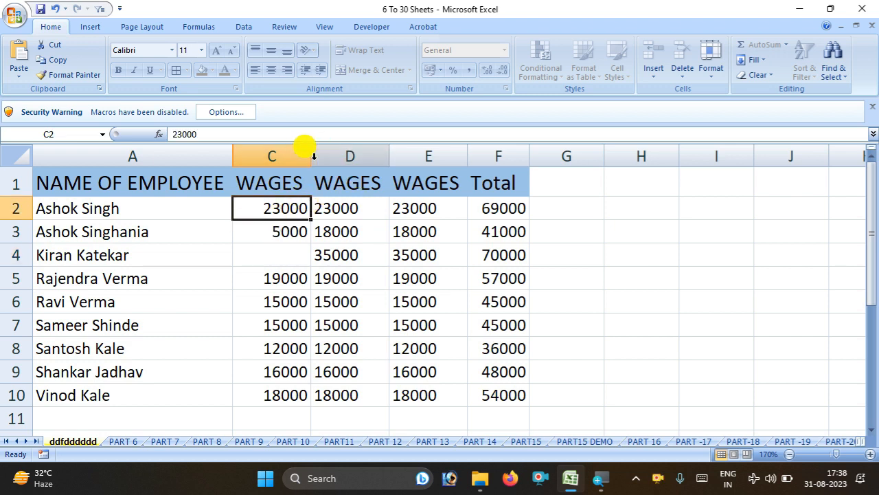
click(289, 153)
key(ctrl+shift+plus)
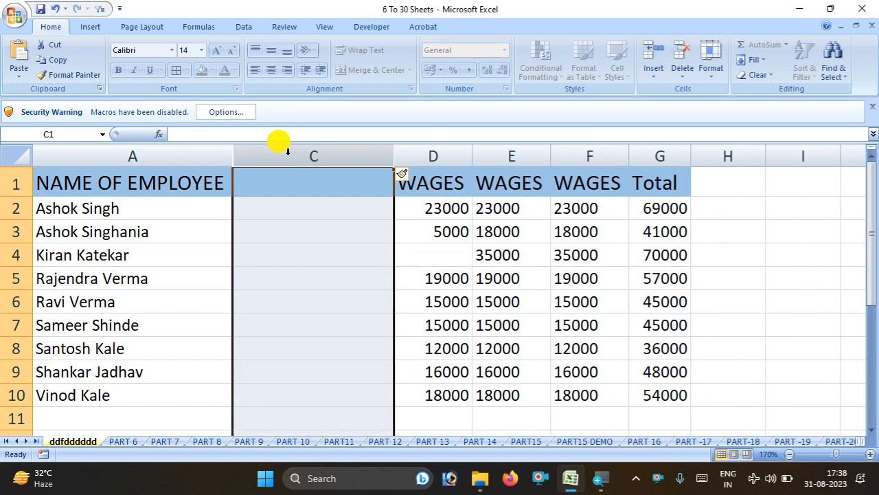
key(ctrl+shift+plus)
key(ctrl+shift+plus)
key(ctrl+shift+plus)
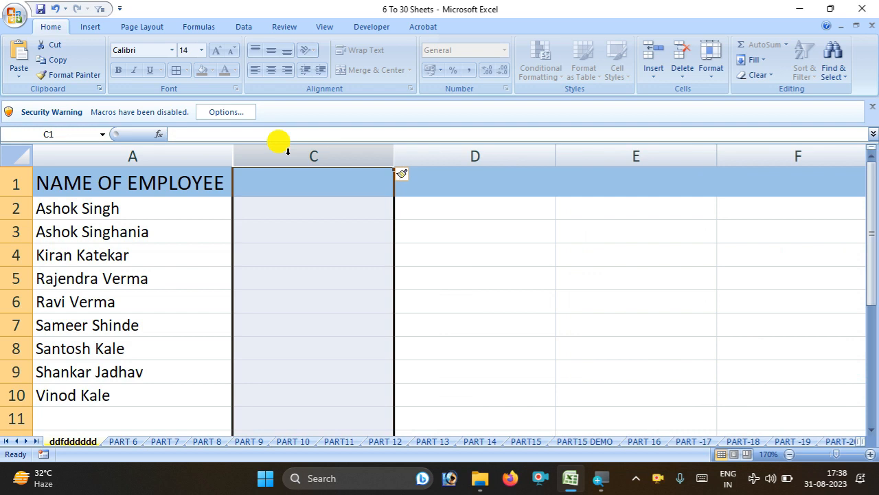
Try deleting the inserted columns and dismiss the protected-sheet warnings
click(688, 77)
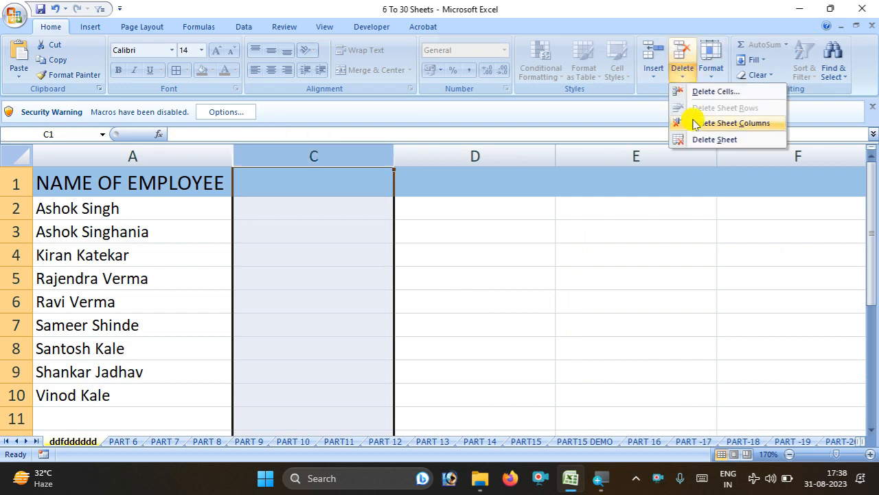
click(694, 91)
click(455, 278)
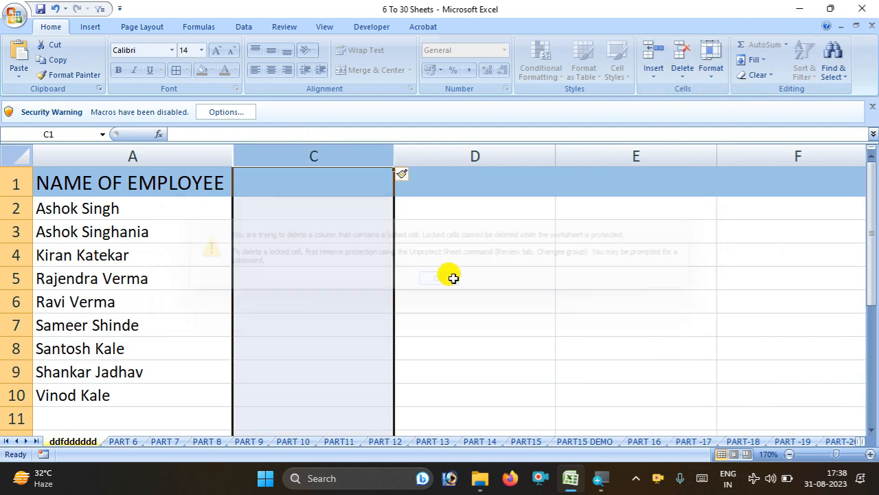
click(683, 59)
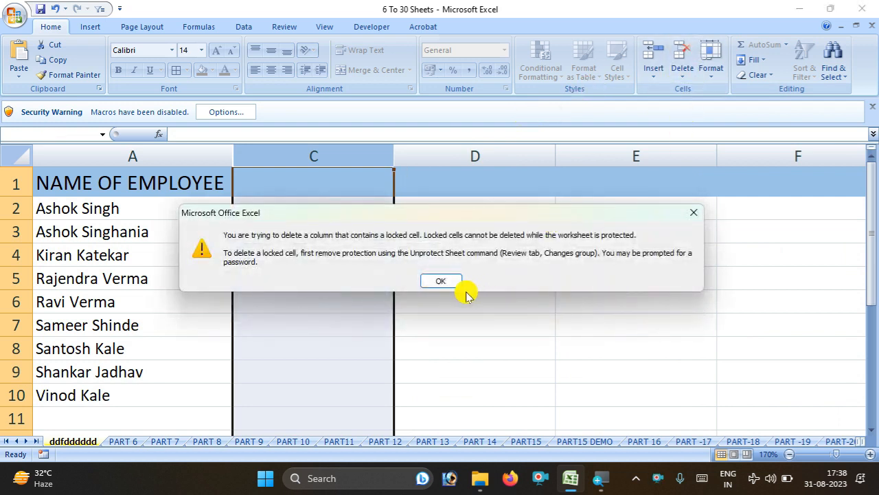
click(428, 279)
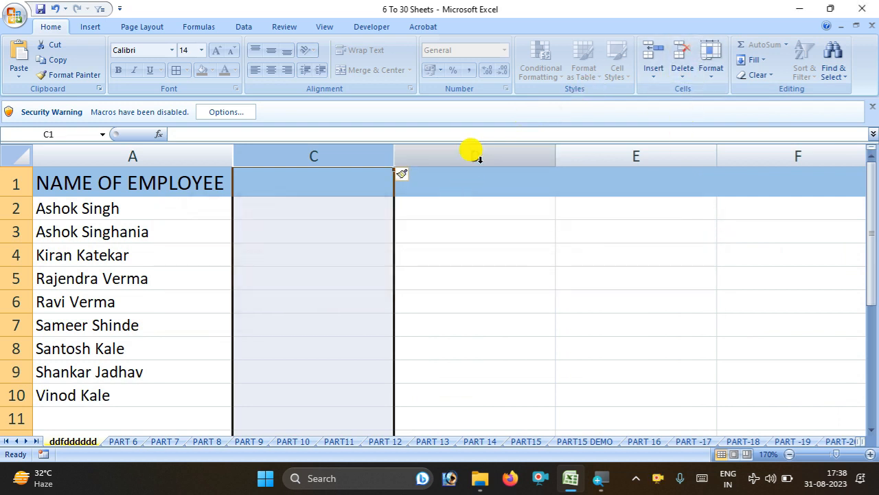
Unprotect the sheet with its password
click(715, 77)
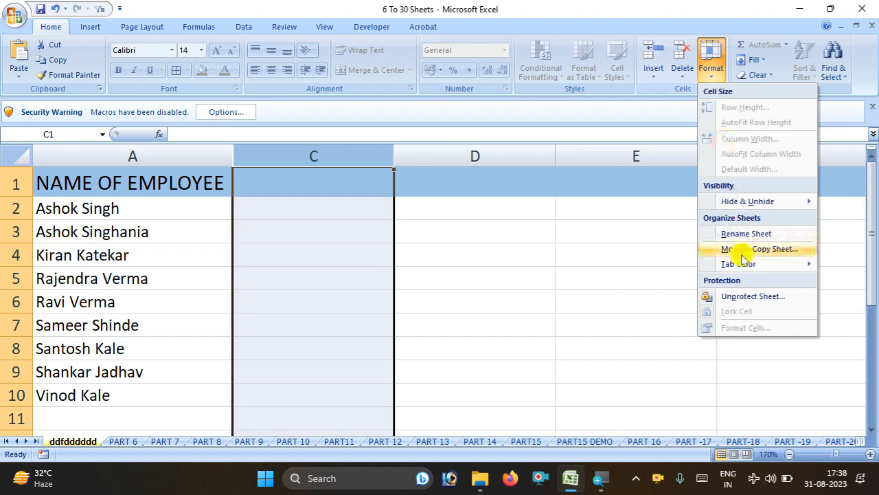
click(753, 300)
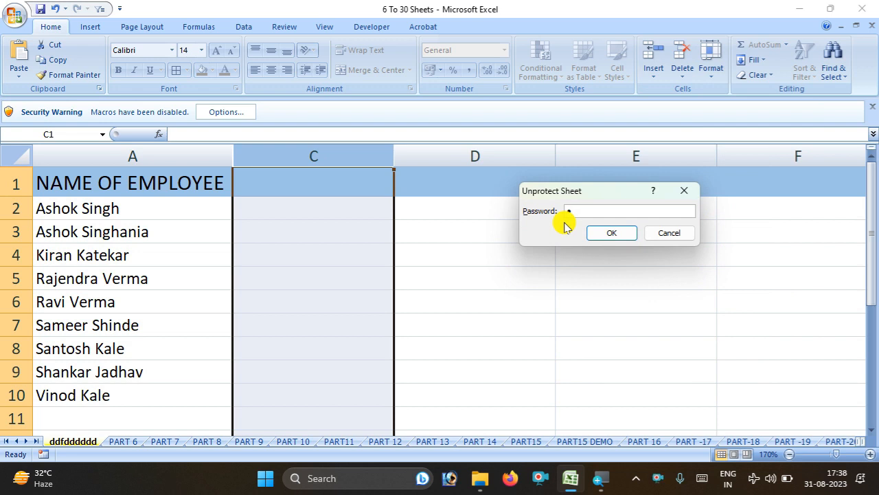
key(Return)
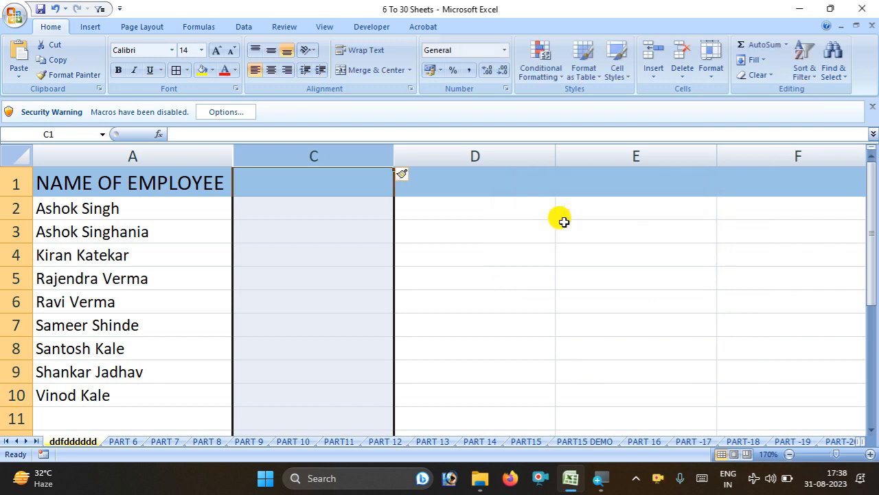
click(714, 77)
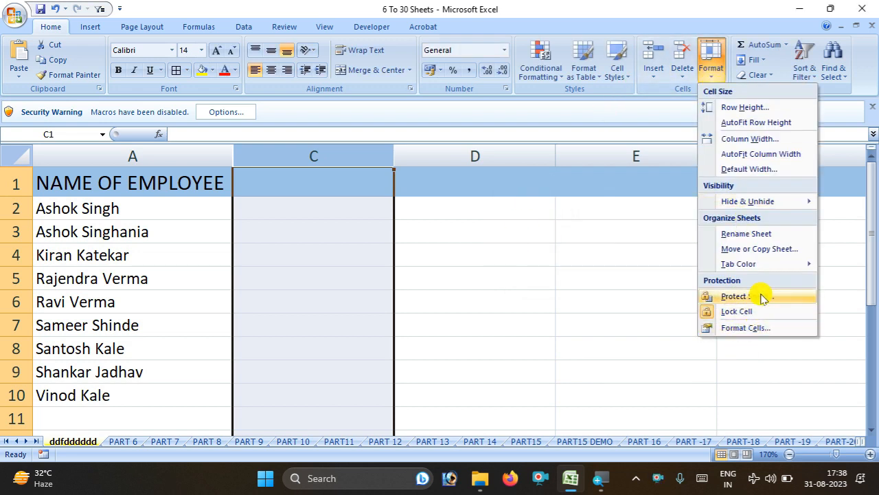
click(603, 253)
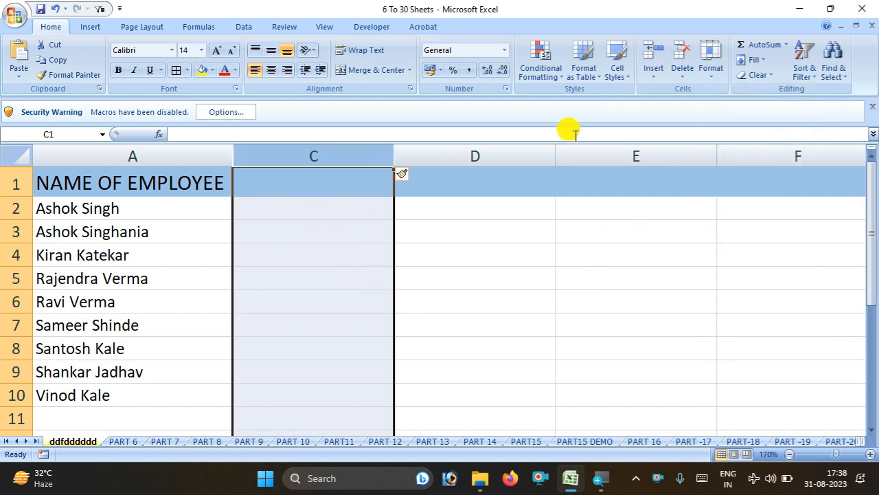
Select empty columns C–F, try Delete Cells, and dismiss the overlapping-selection error
ctrl+click(331, 158)
ctrl+click(520, 152)
ctrl+click(684, 153)
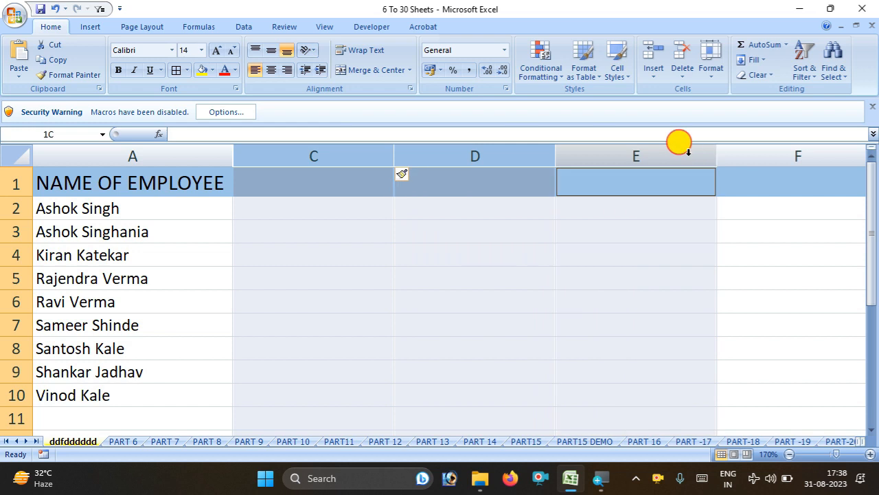
ctrl+click(828, 156)
click(653, 72)
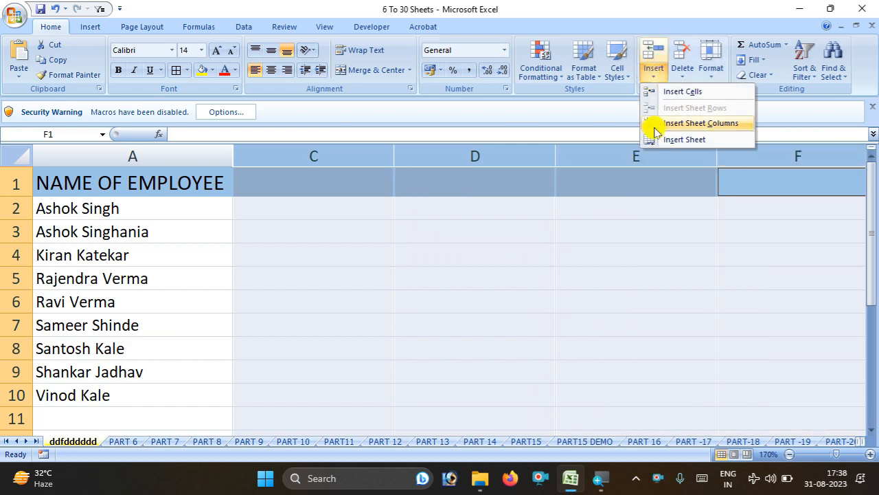
click(683, 72)
click(688, 93)
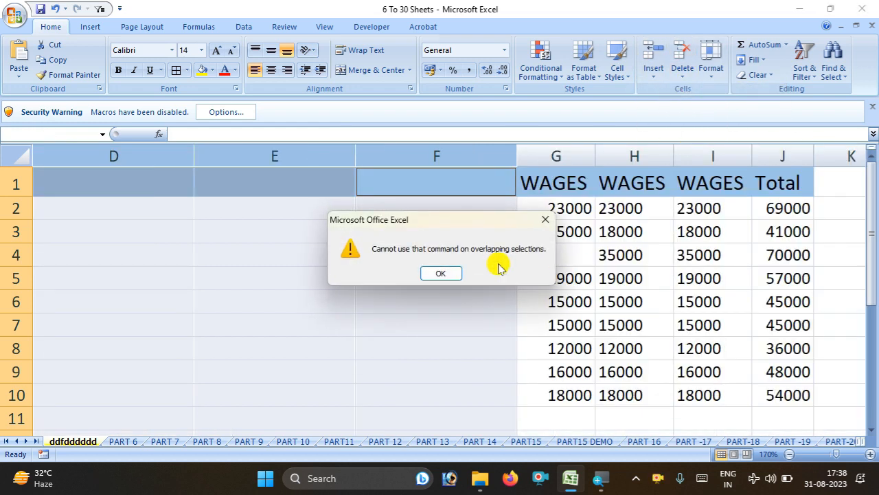
click(443, 273)
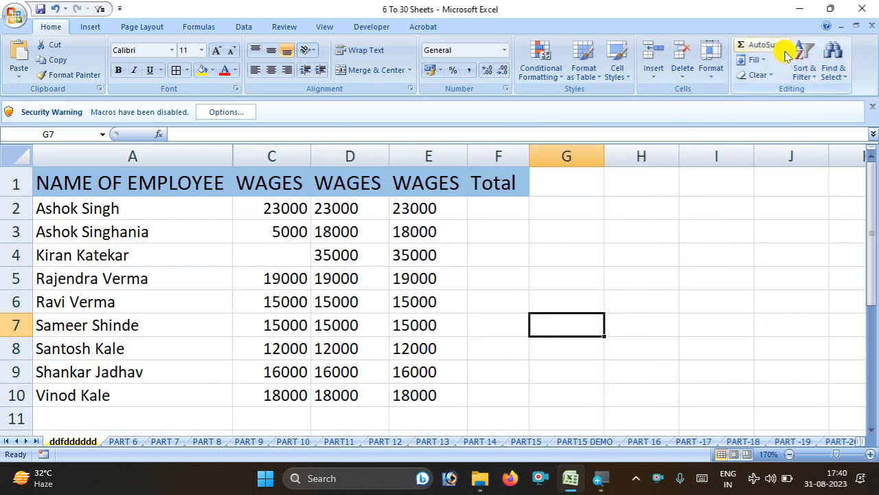
Sum C2:E2 into F2 and fill the total down to F10
drag(261, 214, 440, 209)
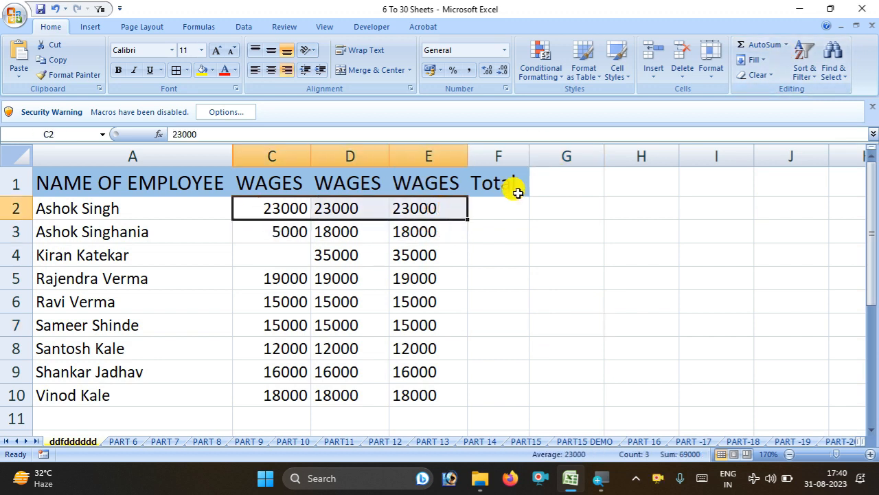
click(787, 45)
click(788, 63)
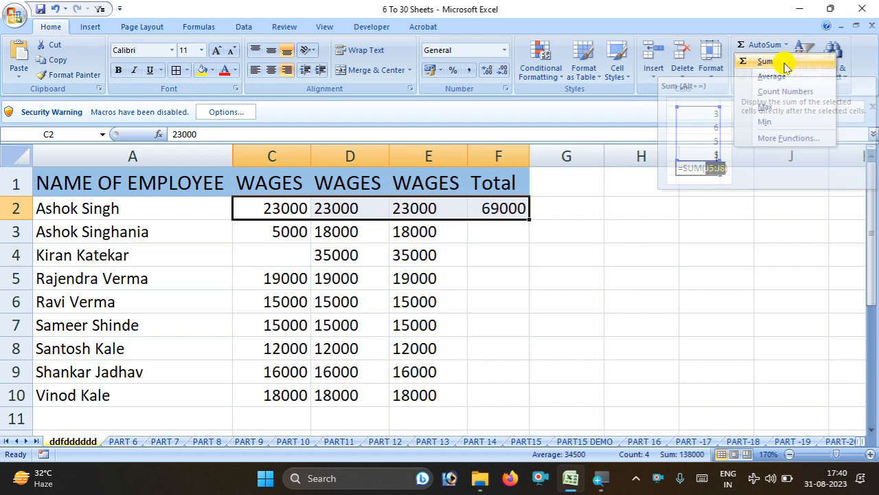
click(498, 204)
drag(531, 220, 528, 398)
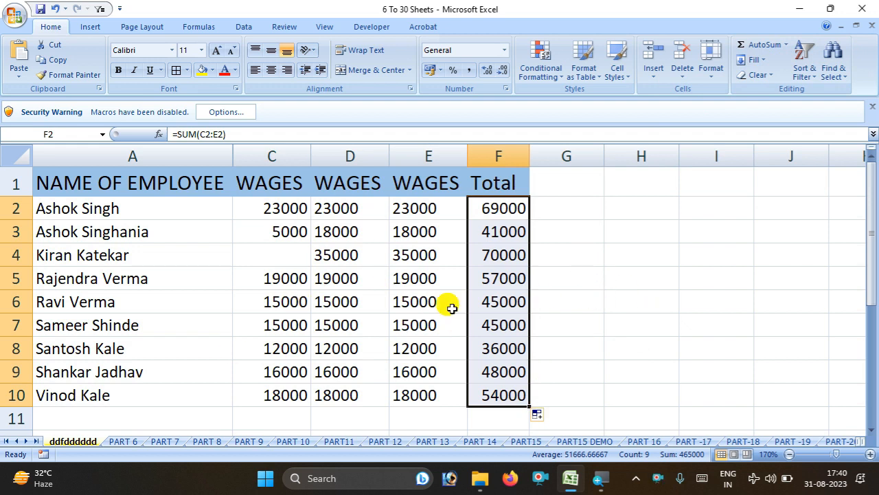
click(567, 325)
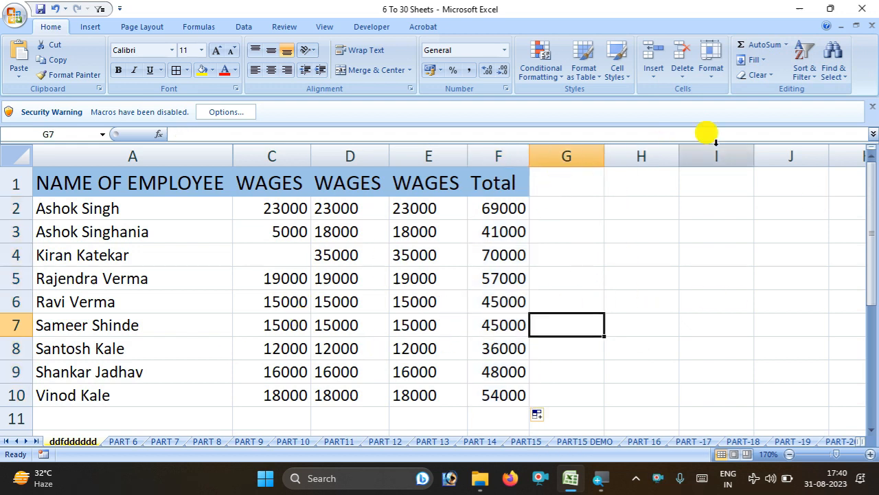
Browse the More Functions library and cancel without inserting anything
click(788, 44)
click(787, 137)
scroll(526, 232, down, 1)
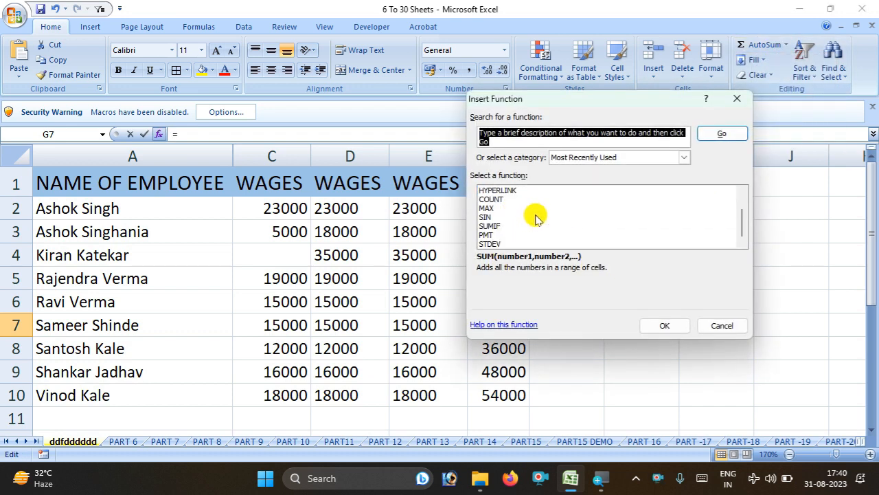
scroll(534, 220, up, 1)
scroll(535, 219, down, 1)
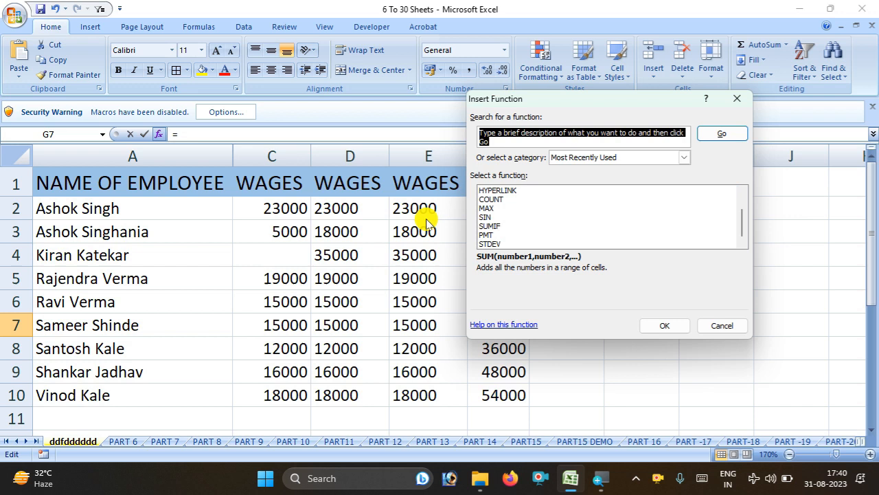
click(728, 328)
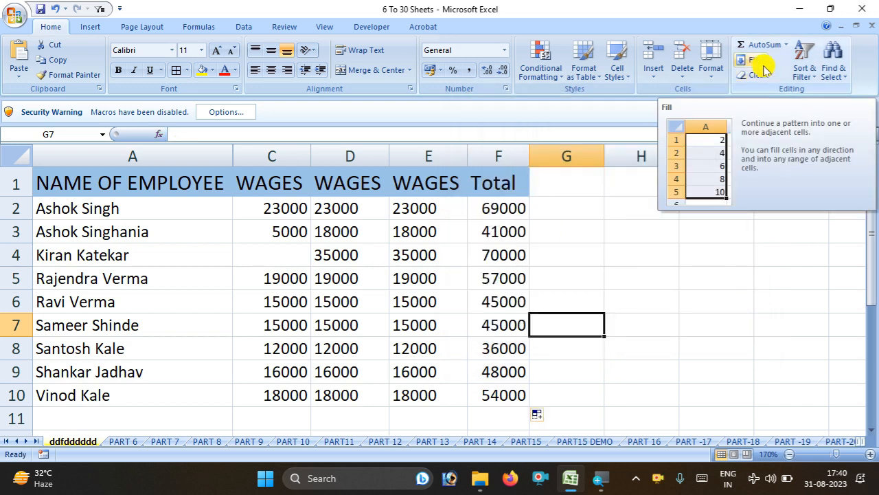
Apply All Borders to the table A1:F10
drag(69, 192, 496, 395)
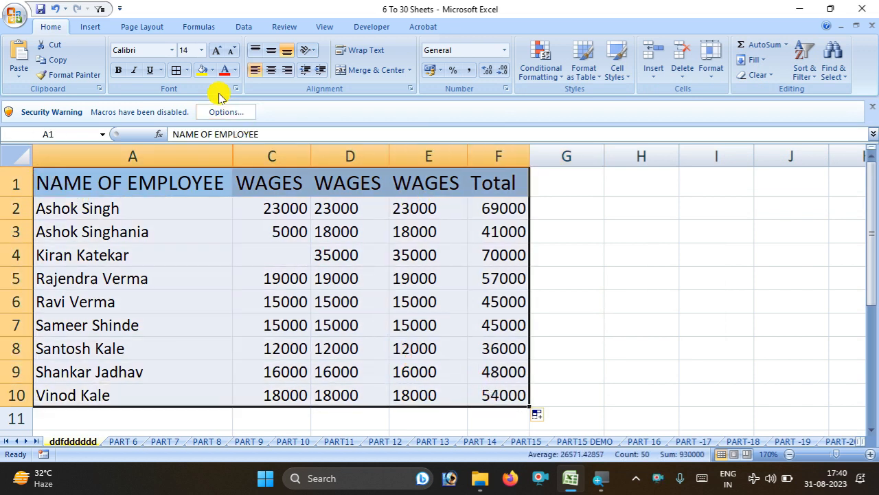
click(186, 70)
click(204, 180)
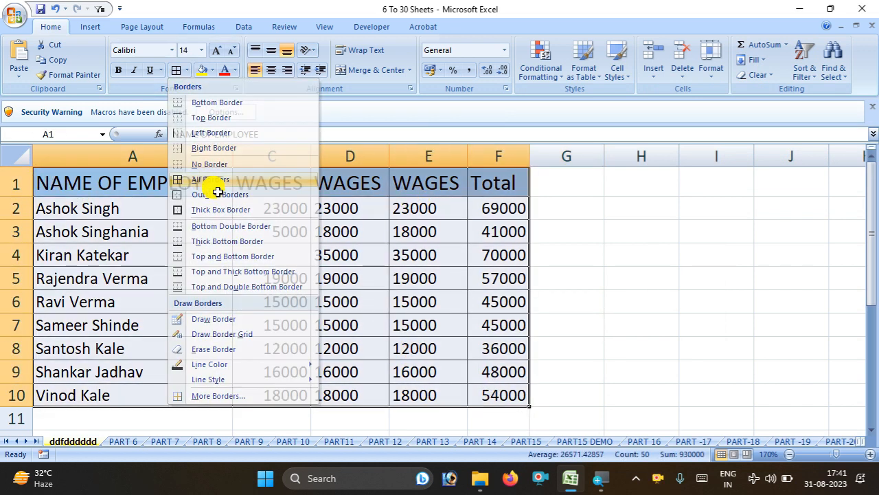
click(641, 324)
Clear everything from C1:C10 and strip the formatting from D1:D9
drag(237, 180, 271, 392)
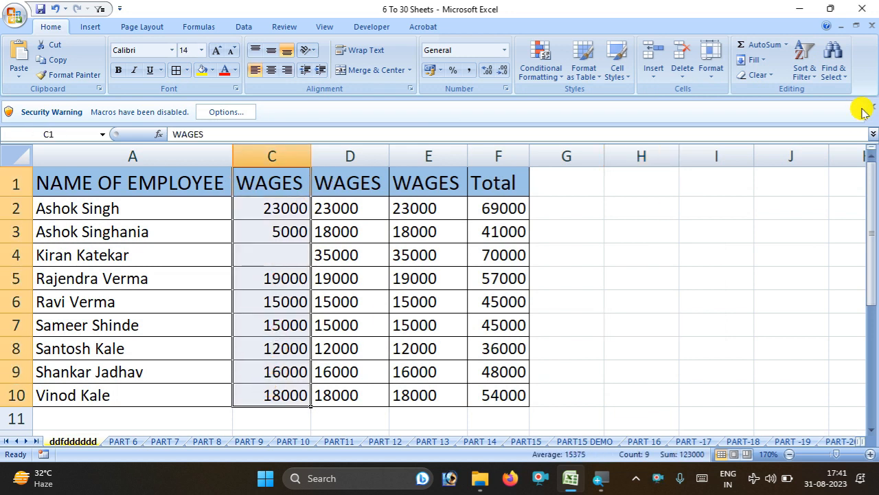
click(755, 75)
click(760, 91)
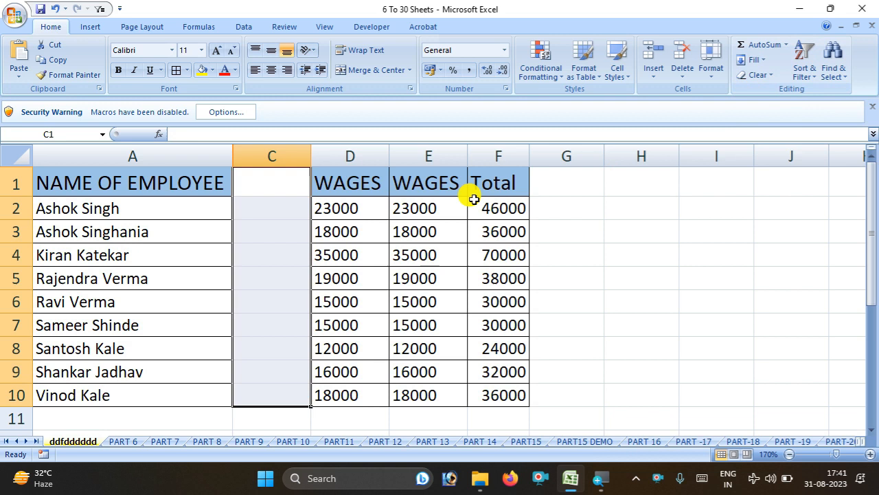
drag(365, 177, 353, 360)
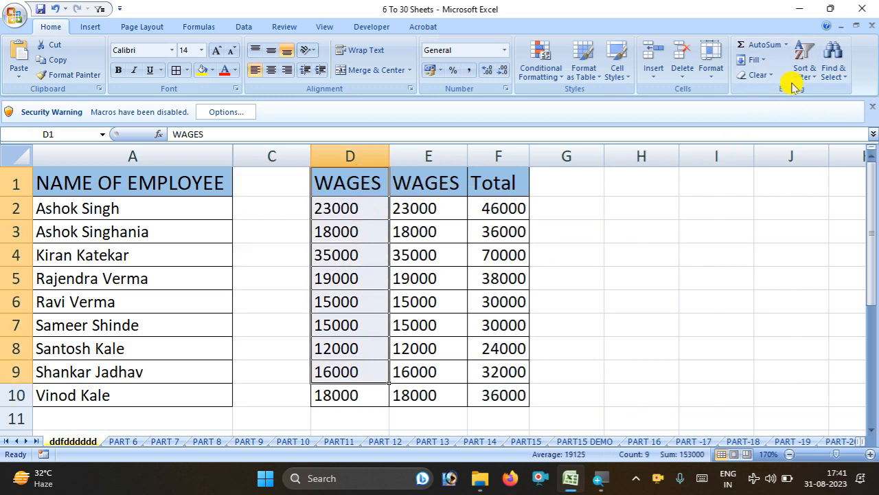
click(764, 75)
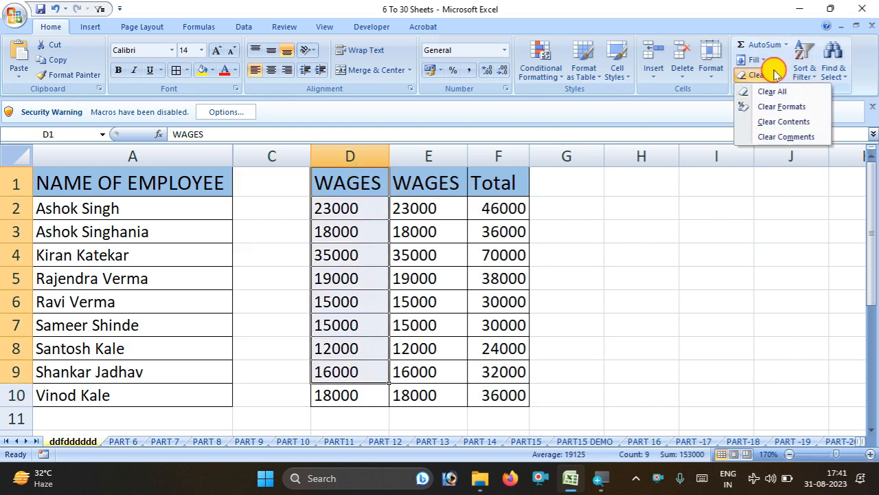
click(771, 109)
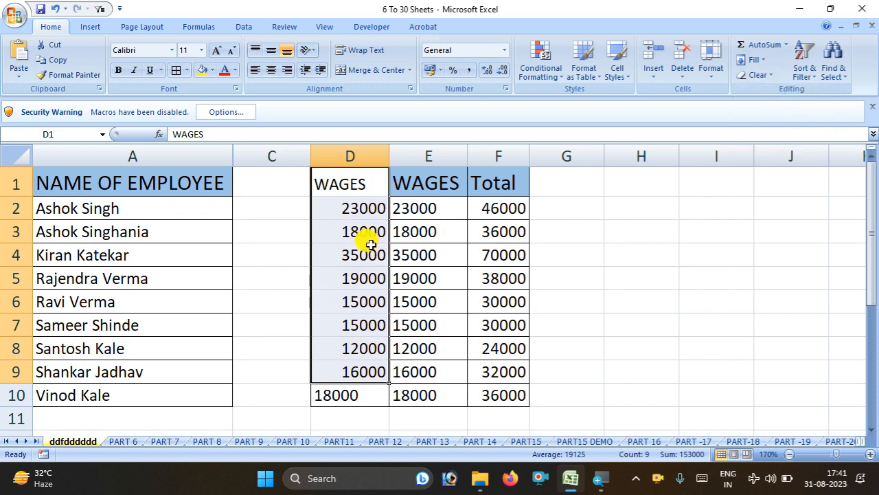
Clear the contents of wage cells E2:E7
click(438, 297)
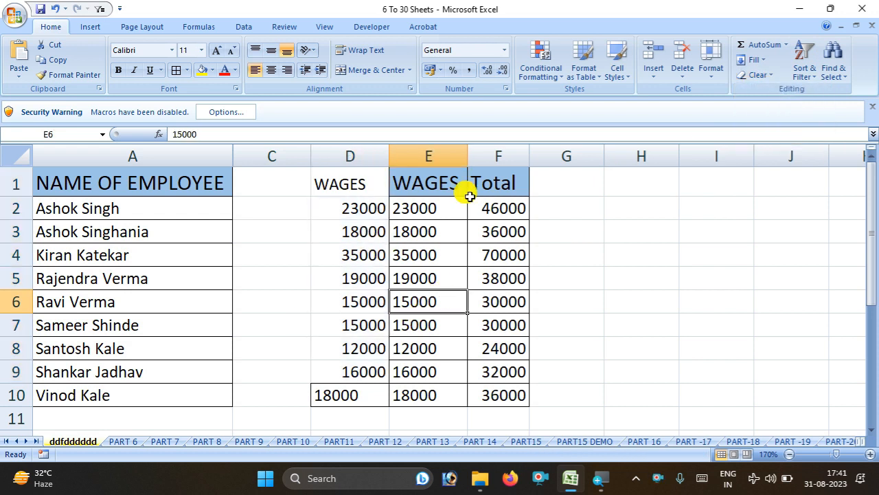
drag(419, 205, 447, 314)
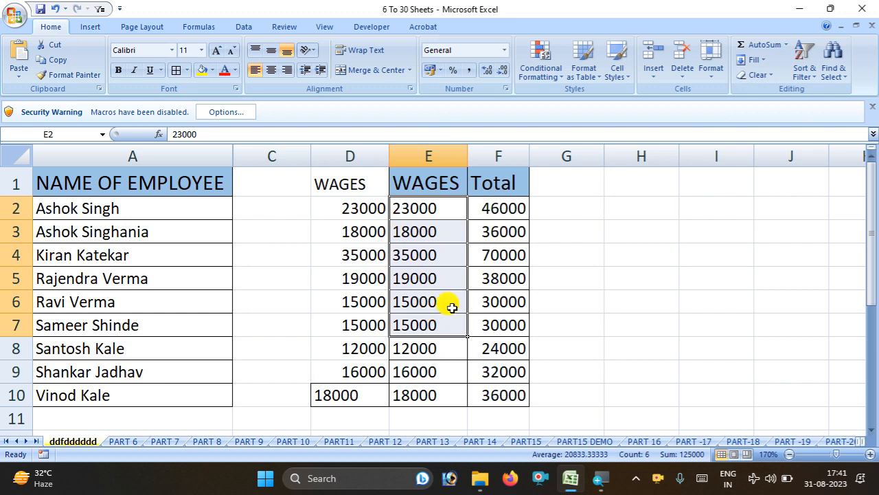
click(758, 74)
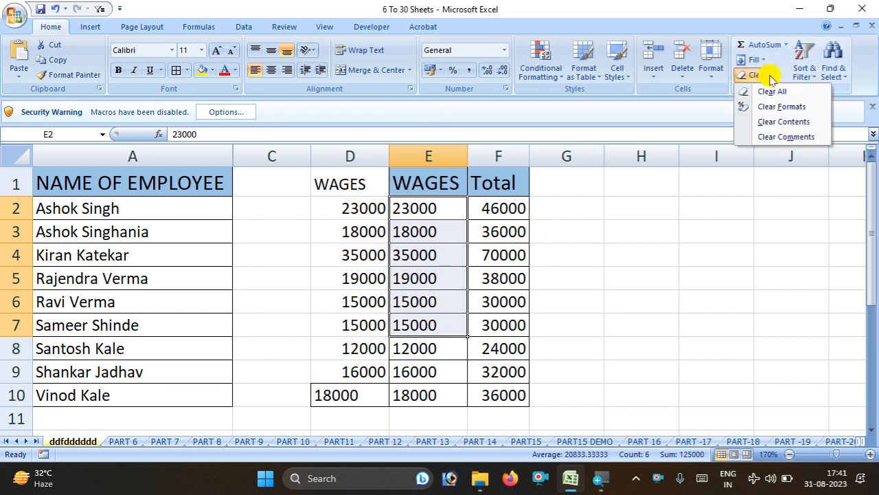
click(779, 122)
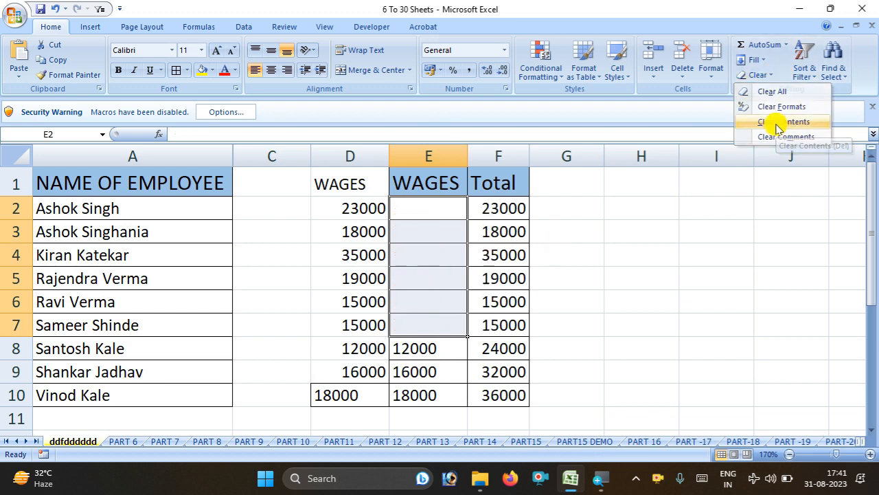
click(765, 77)
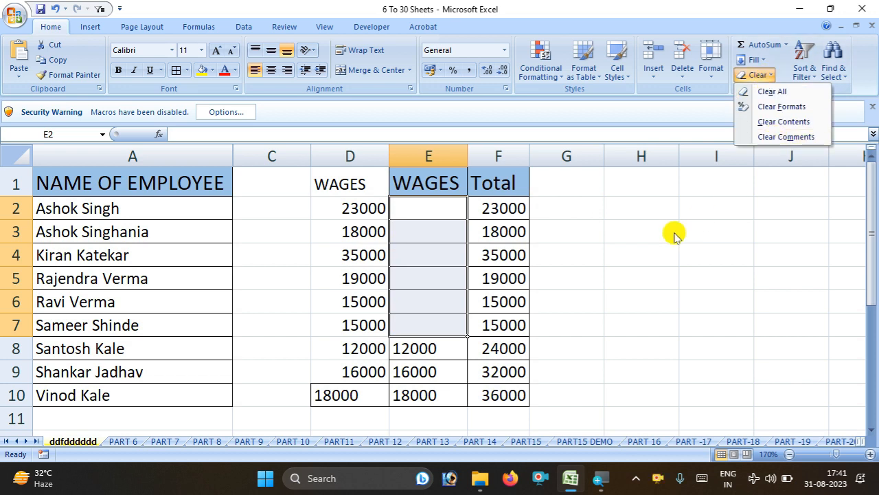
click(703, 231)
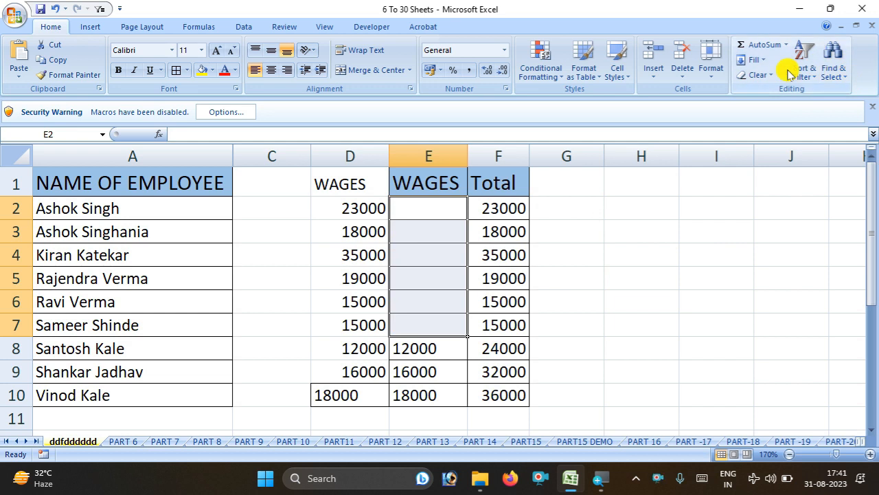
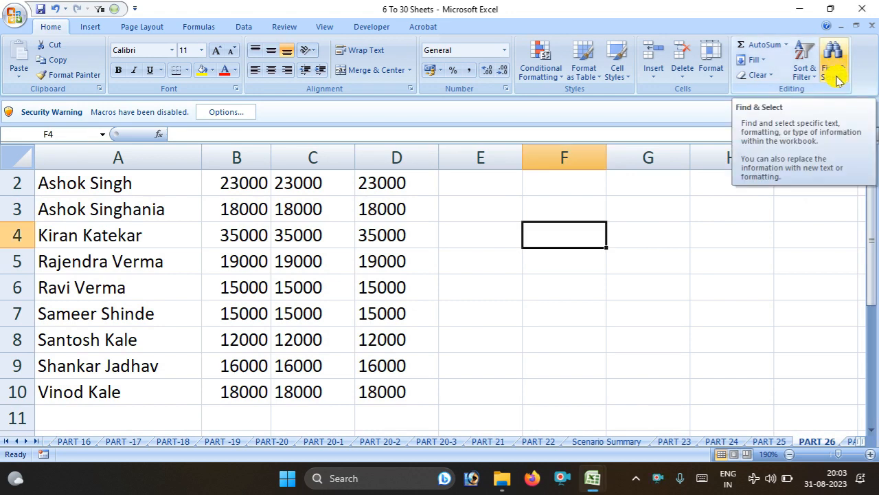
Open the Find and Replace dialog on the PART 26 sheet
click(840, 76)
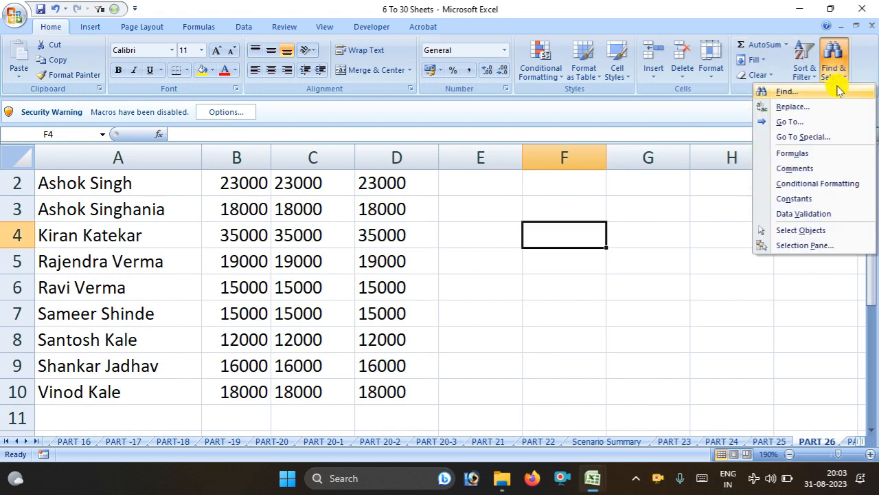
click(280, 274)
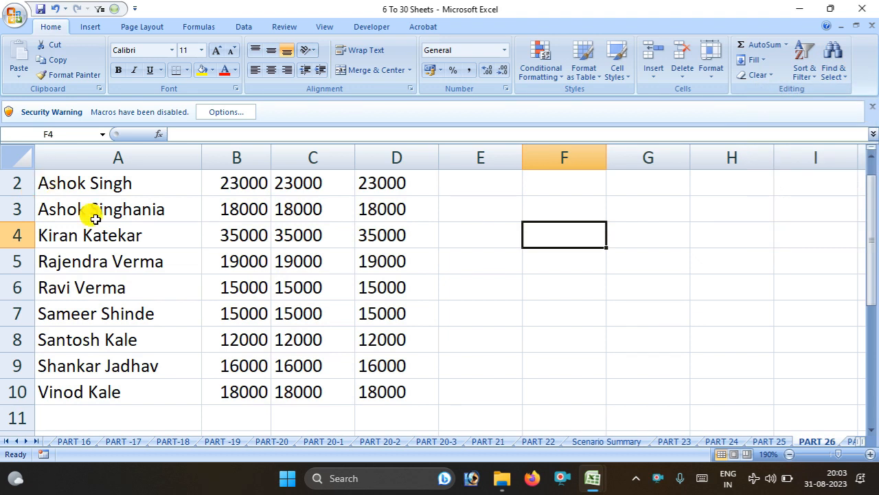
click(171, 157)
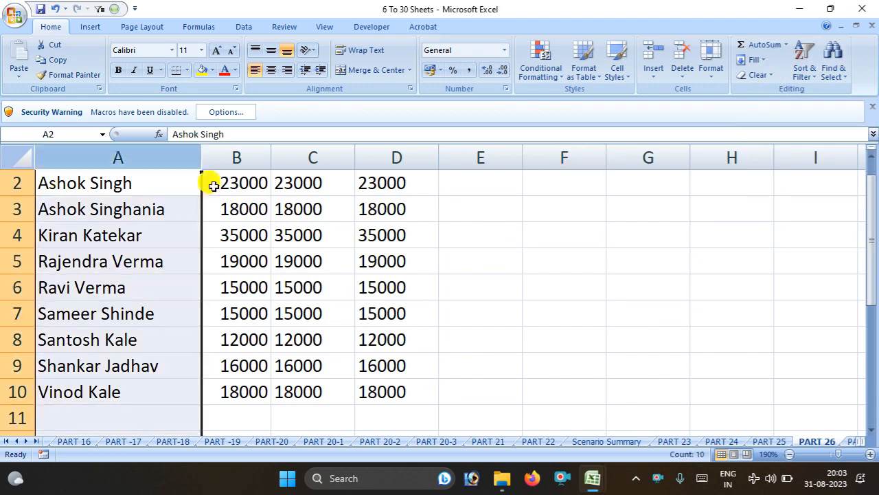
click(117, 331)
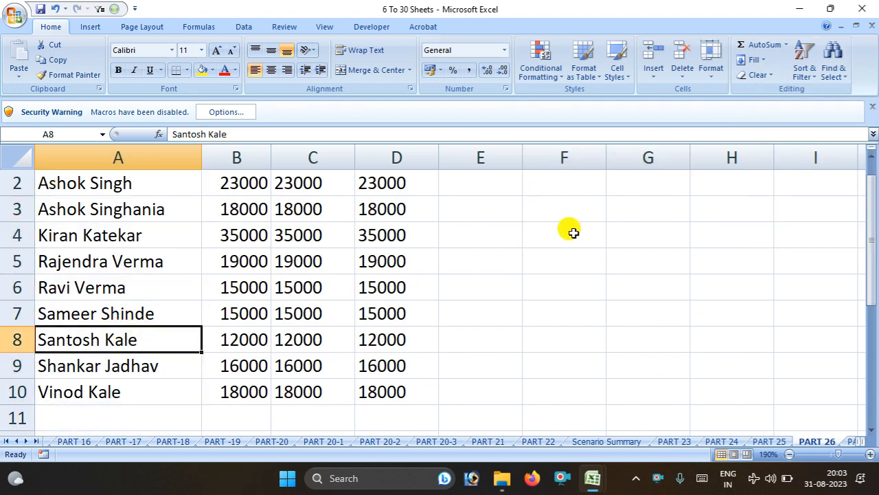
click(805, 74)
click(834, 70)
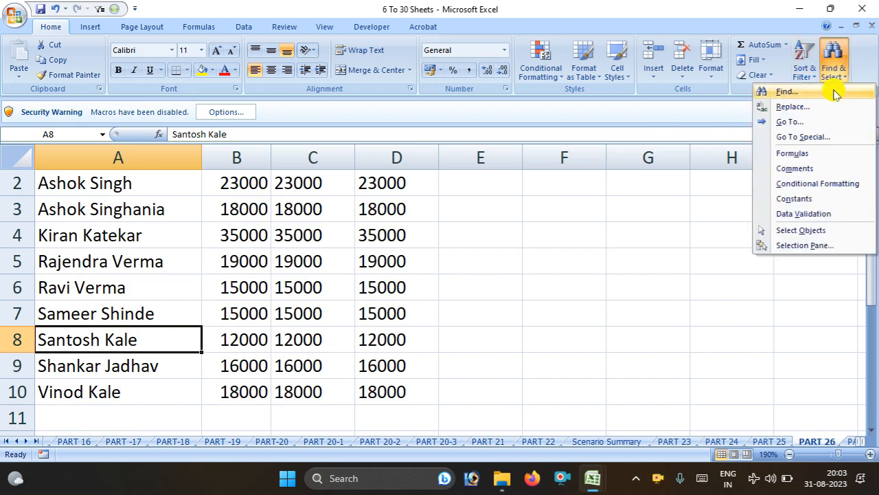
click(835, 92)
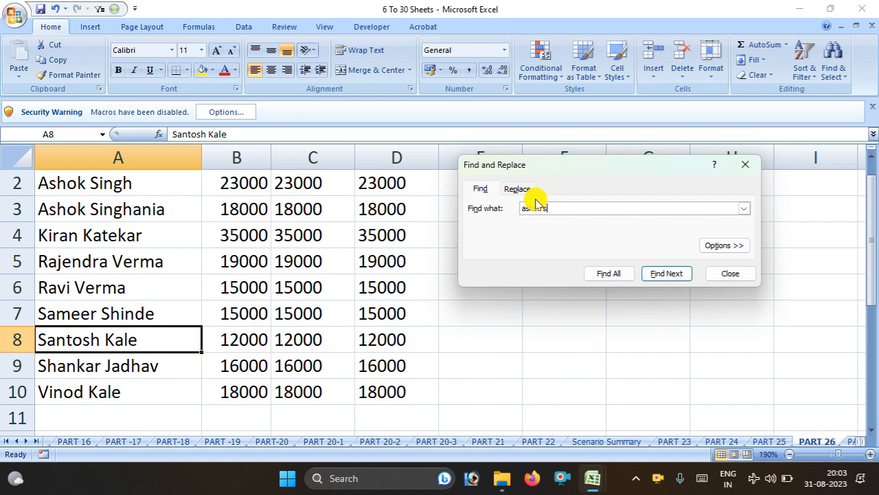
Find All for the first employee's name and switch between the two results, A2 and A3
click(609, 273)
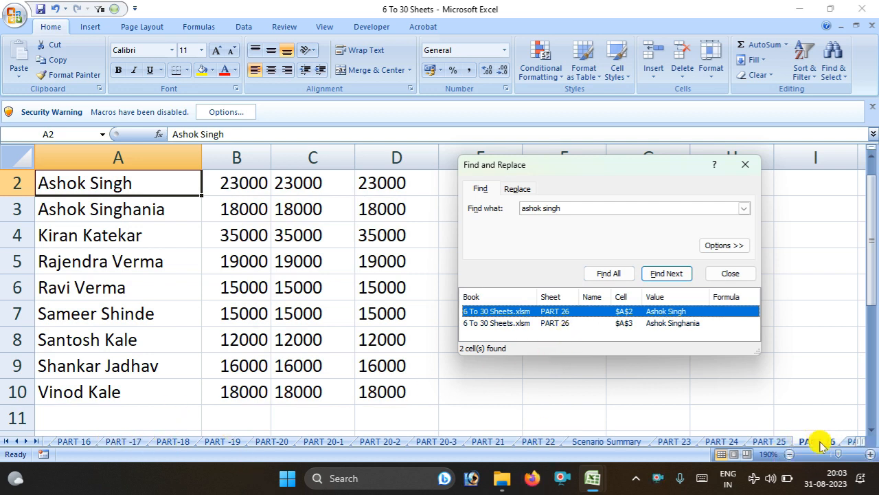
click(617, 323)
click(618, 312)
click(618, 323)
click(620, 313)
click(617, 322)
click(619, 312)
click(619, 323)
click(621, 312)
click(620, 322)
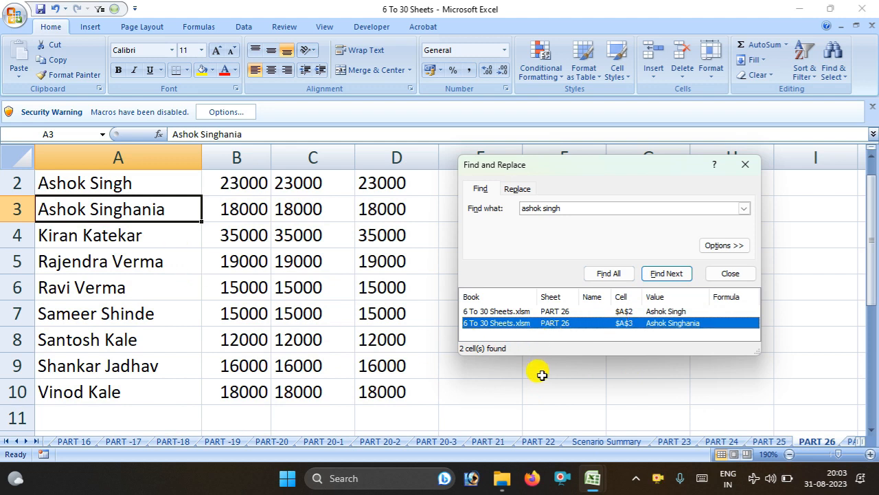
click(542, 311)
click(542, 320)
click(546, 312)
click(553, 323)
click(555, 311)
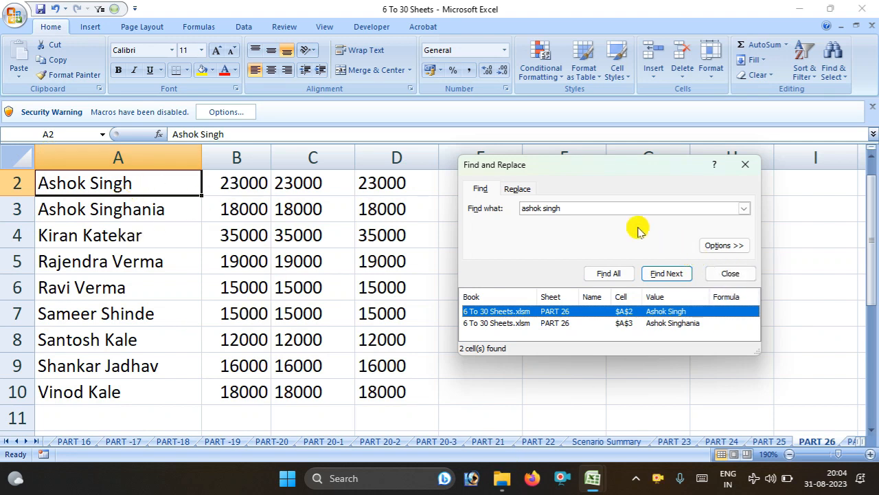
Set the search Within option to Workbook and list all 39 matching cells
click(713, 254)
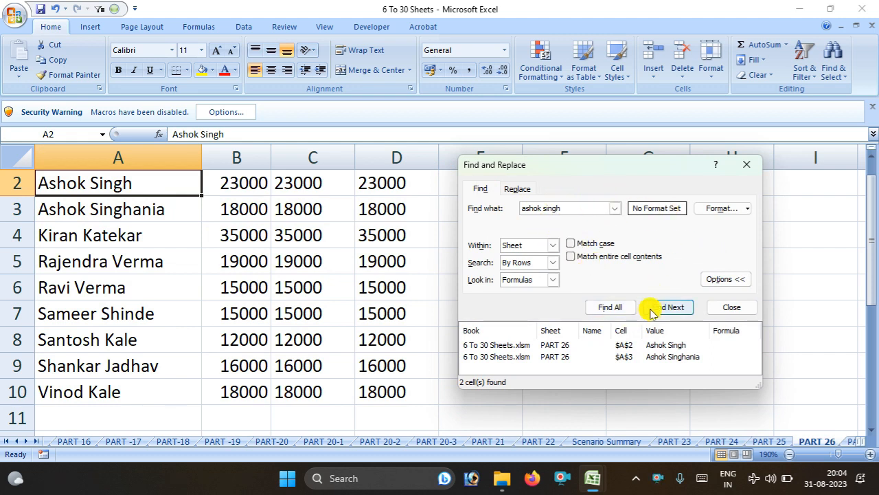
click(625, 307)
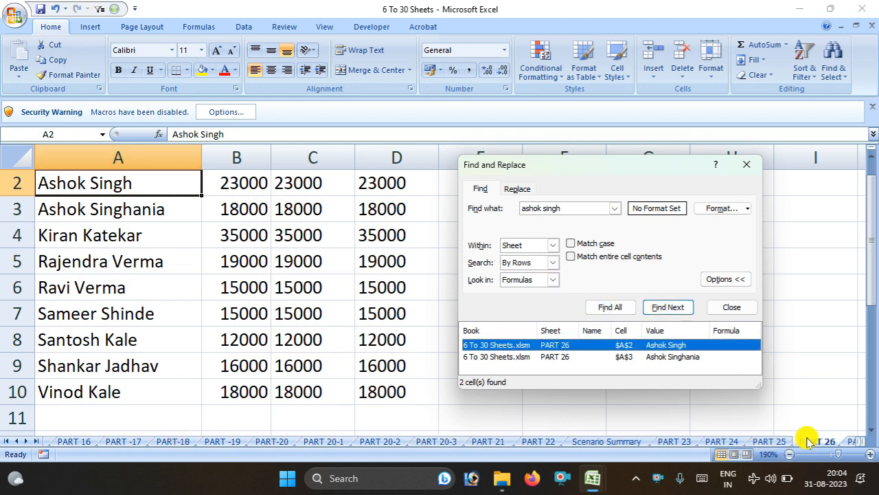
click(553, 246)
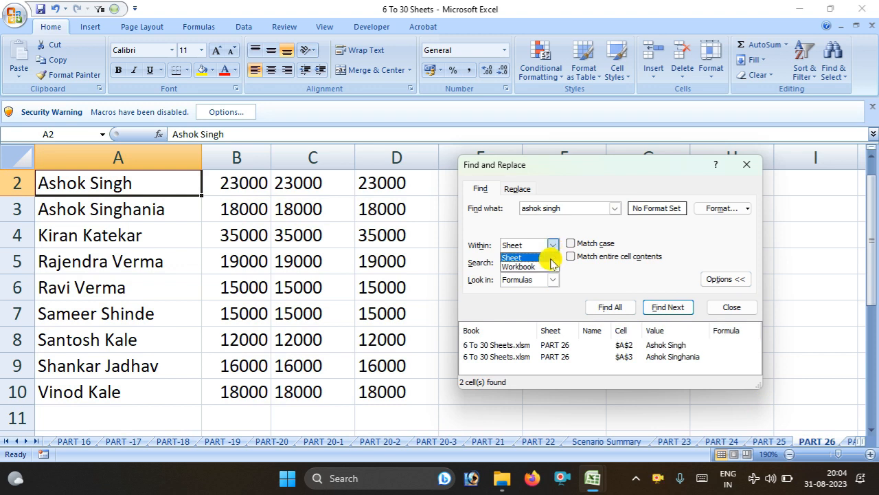
click(525, 270)
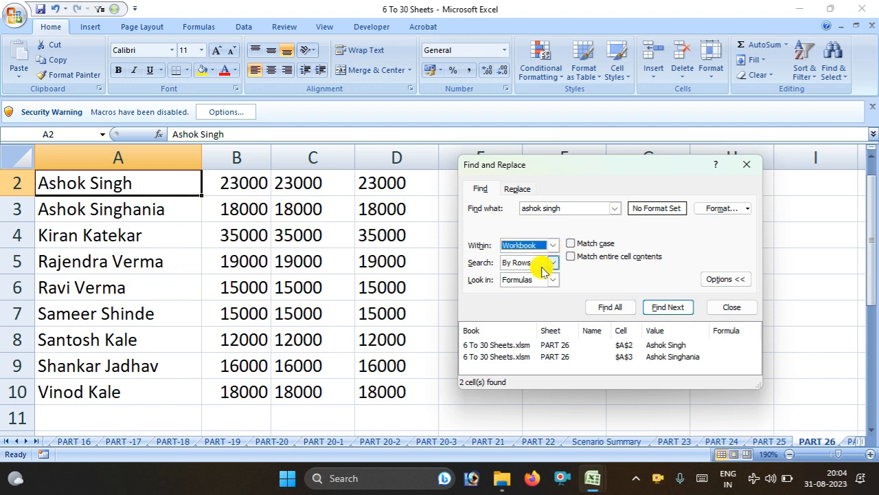
click(612, 307)
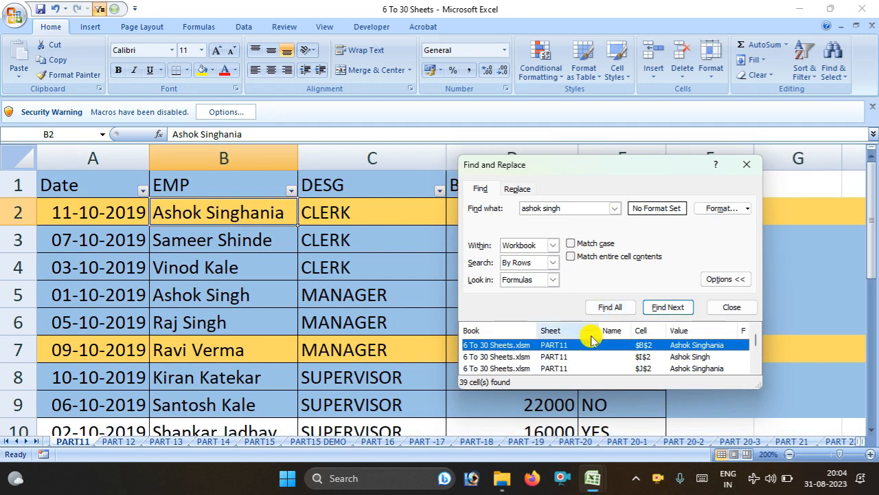
scroll(597, 336, down, 4)
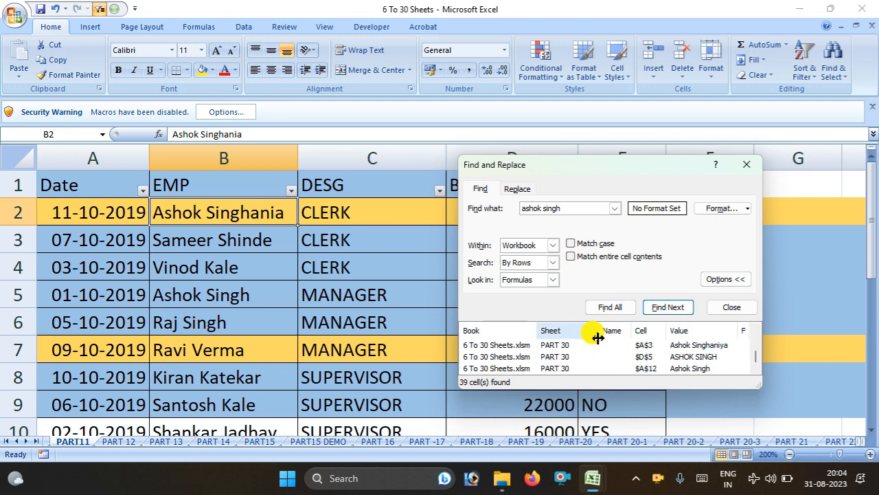
scroll(597, 340, up, 7)
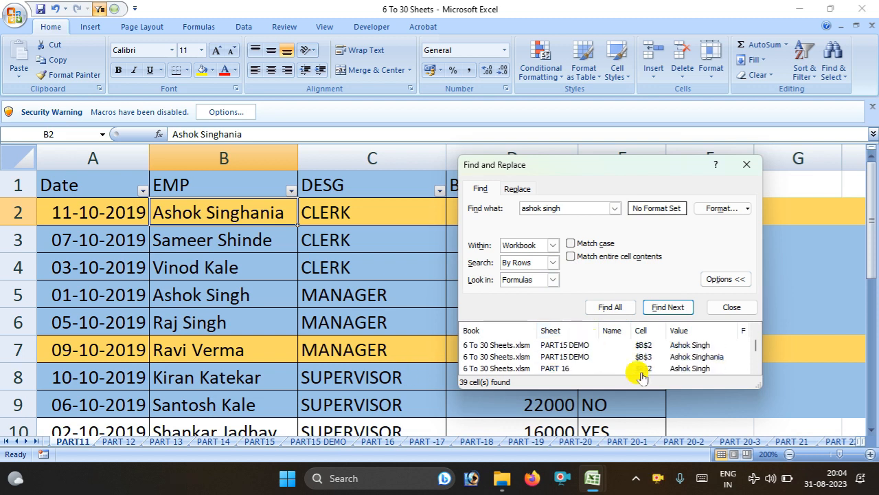
scroll(641, 371, up, 3)
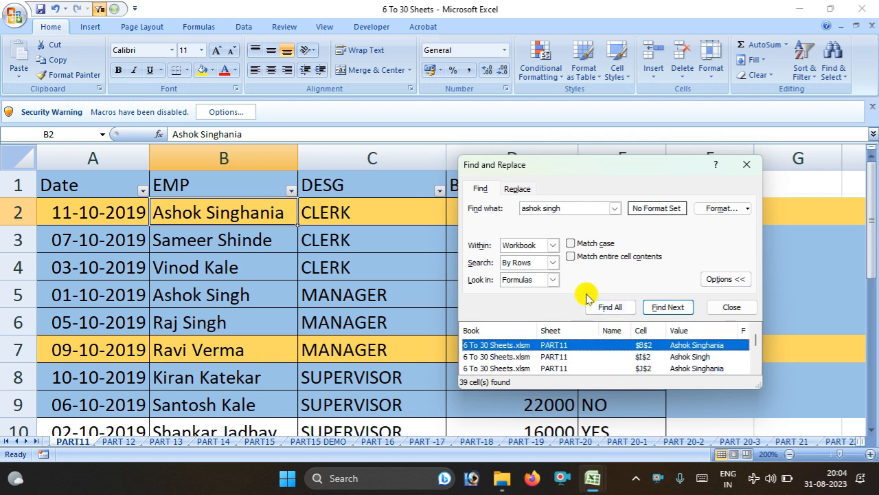
Set the search scope back to Sheet and switch to sheet PART 21
click(553, 245)
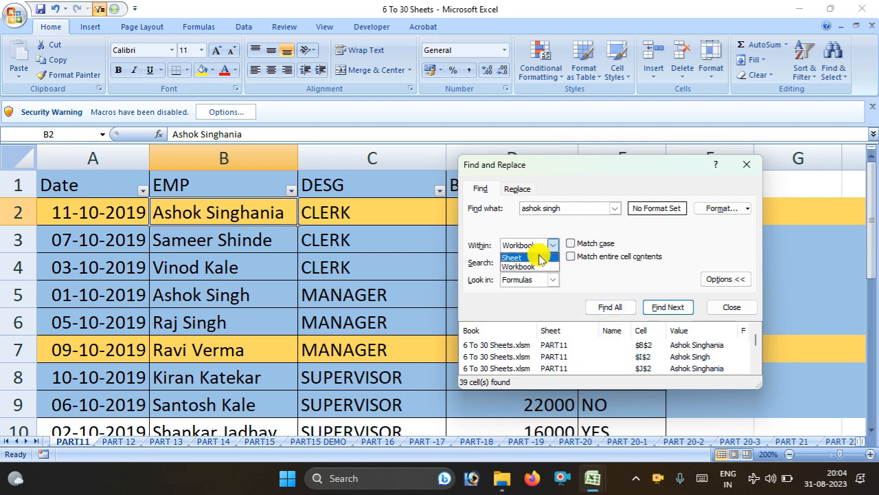
click(535, 254)
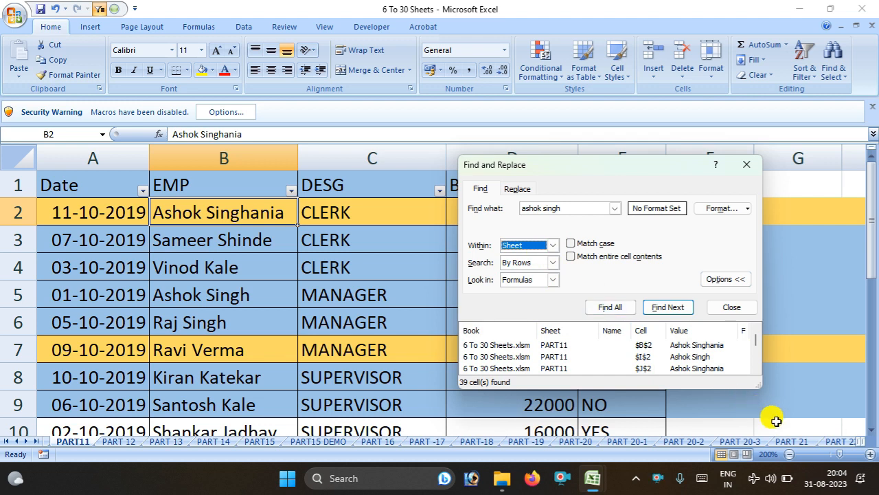
click(790, 441)
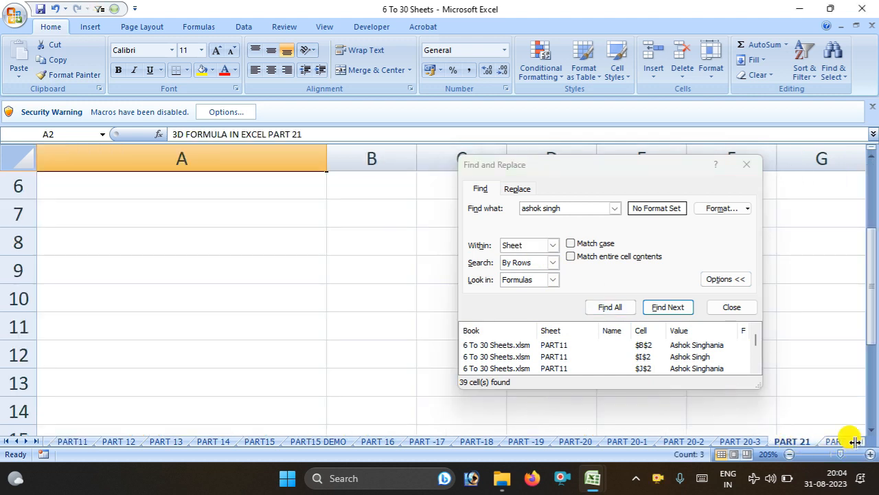
Return to sheet PART 26 and step through the matching name cells with Find Next, ending at A3
click(34, 441)
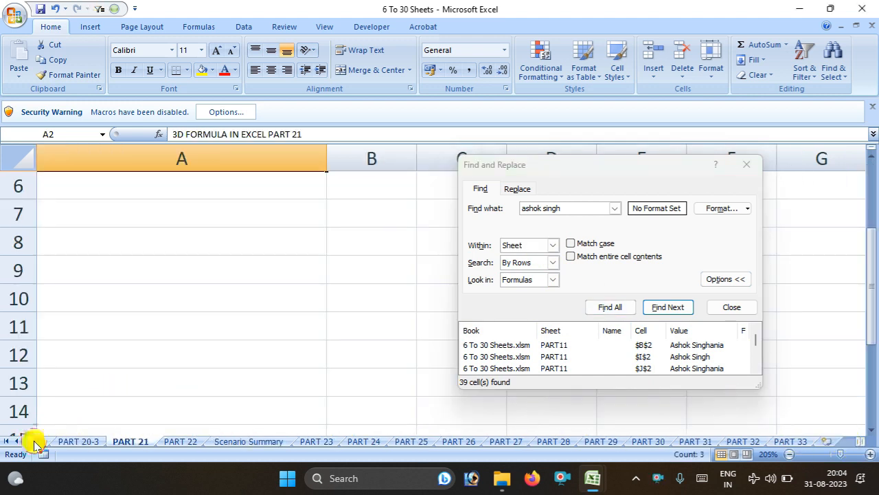
click(462, 442)
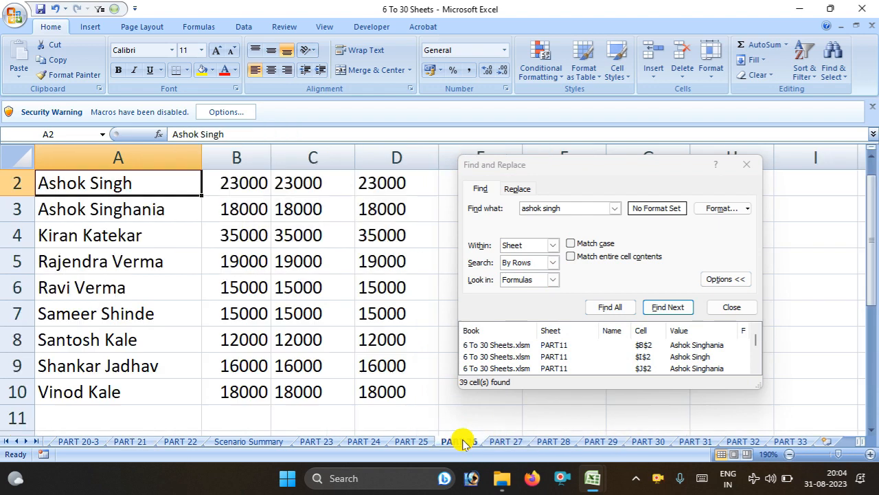
click(657, 308)
click(658, 308)
click(657, 308)
click(657, 309)
click(658, 308)
click(658, 309)
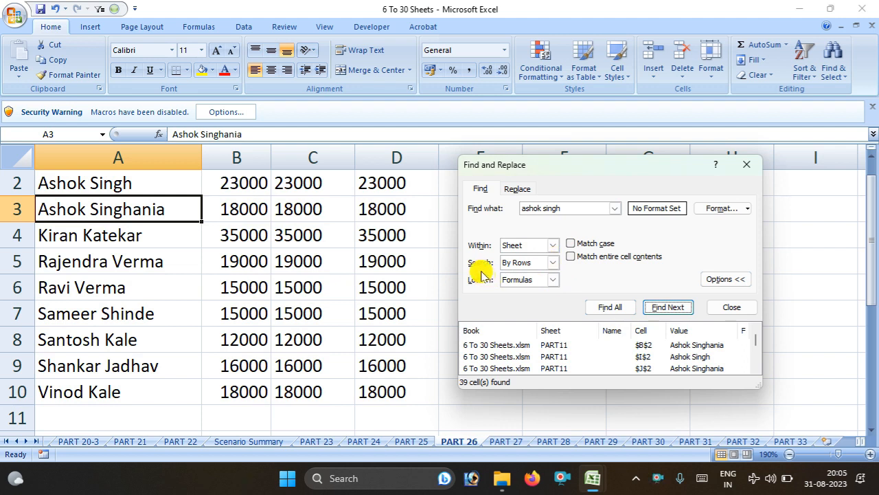
Keep the Search order on By Rows and close the Find and Replace dialog
click(553, 262)
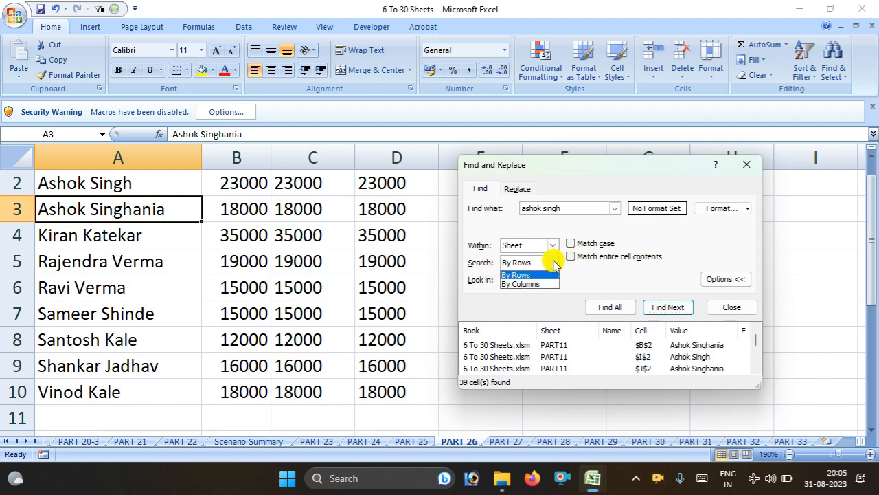
click(748, 171)
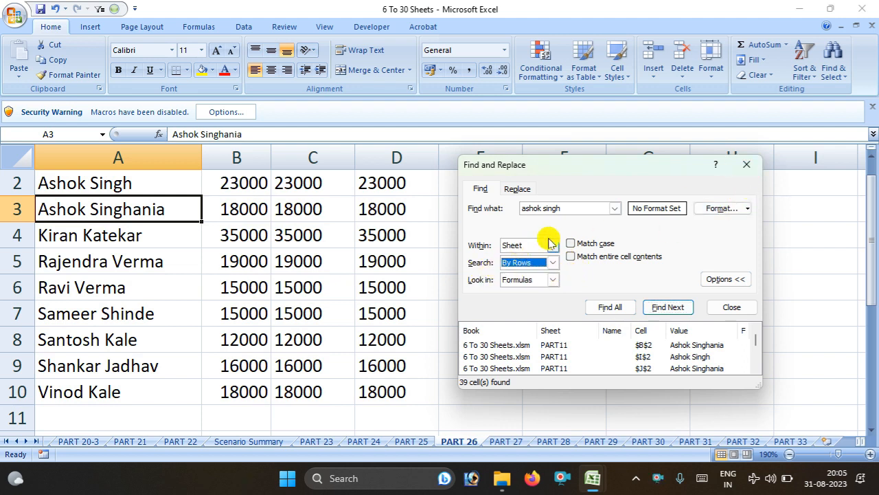
click(748, 168)
Enter the employee's name in lowercase in E5 and in capitals in F6
double_click(512, 261)
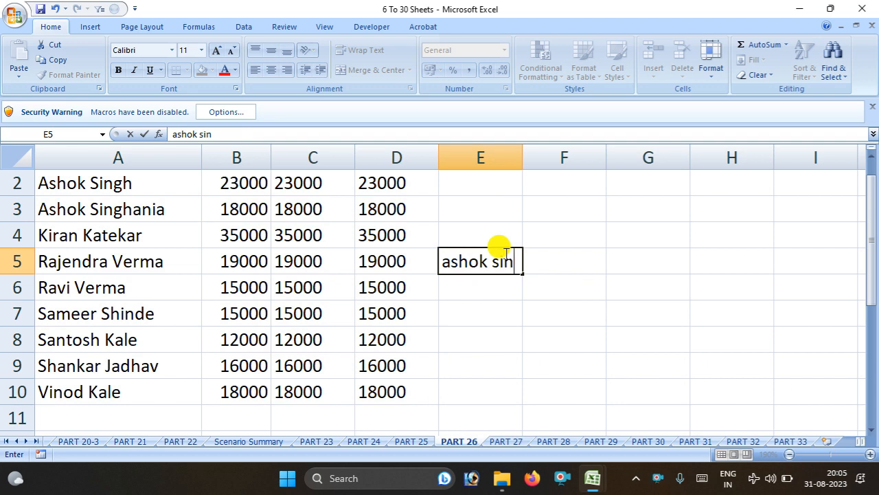
key(Tab)
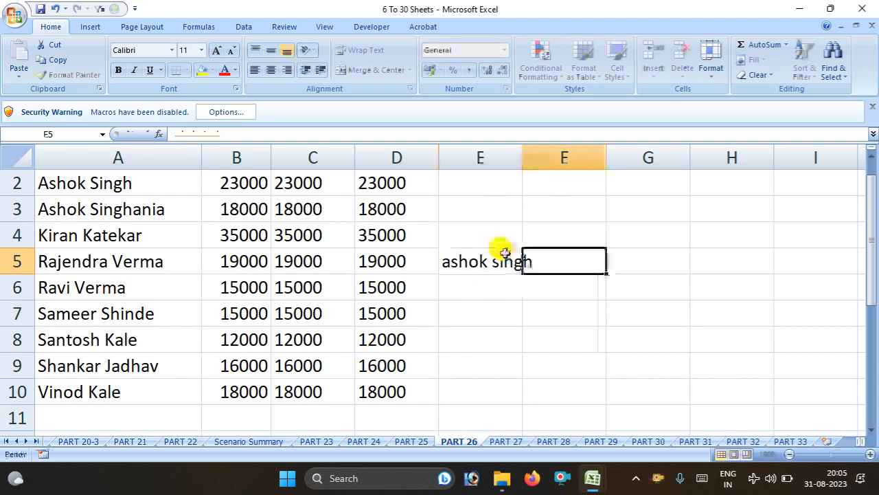
key(Down)
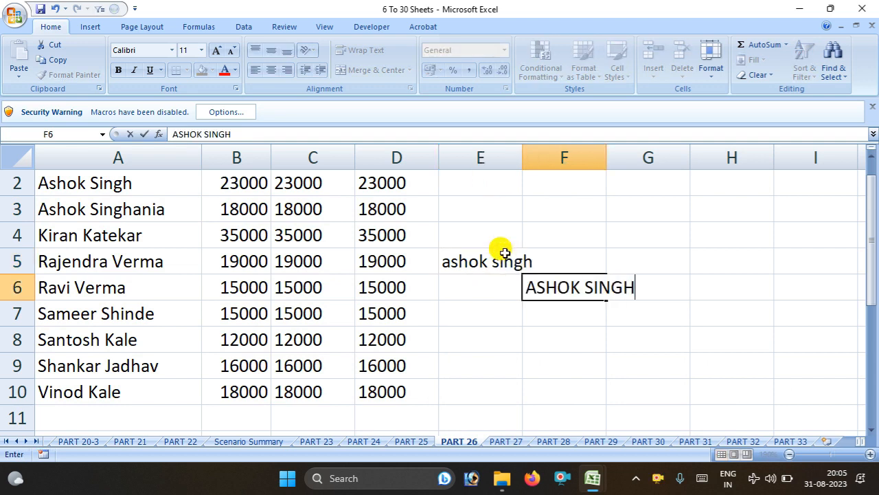
click(324, 283)
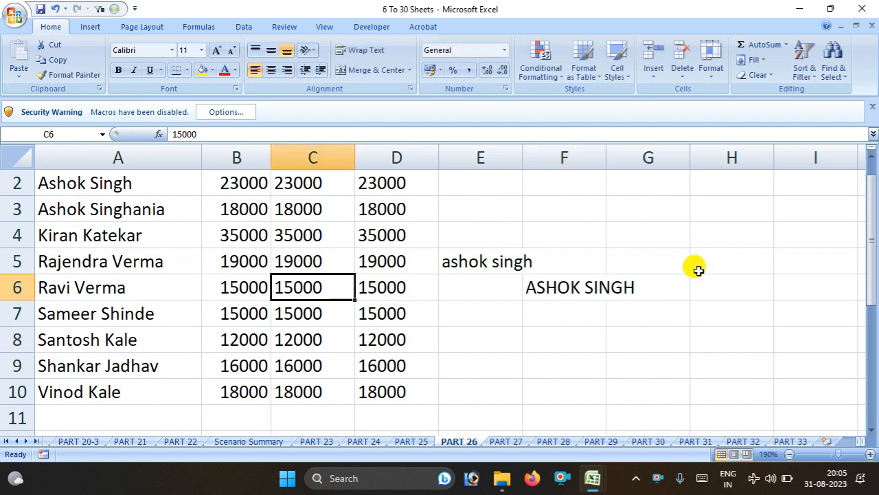
Reopen Find, move the dialog off the data, and keep Search set to By Rows
click(831, 69)
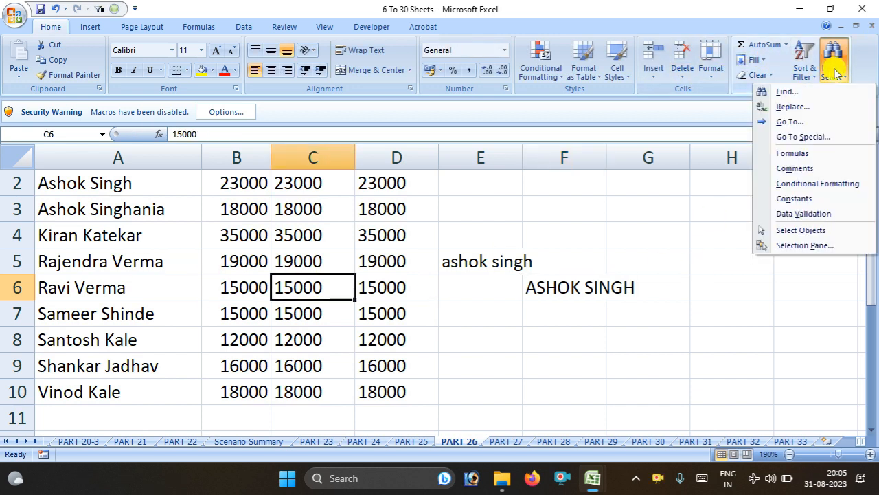
click(815, 90)
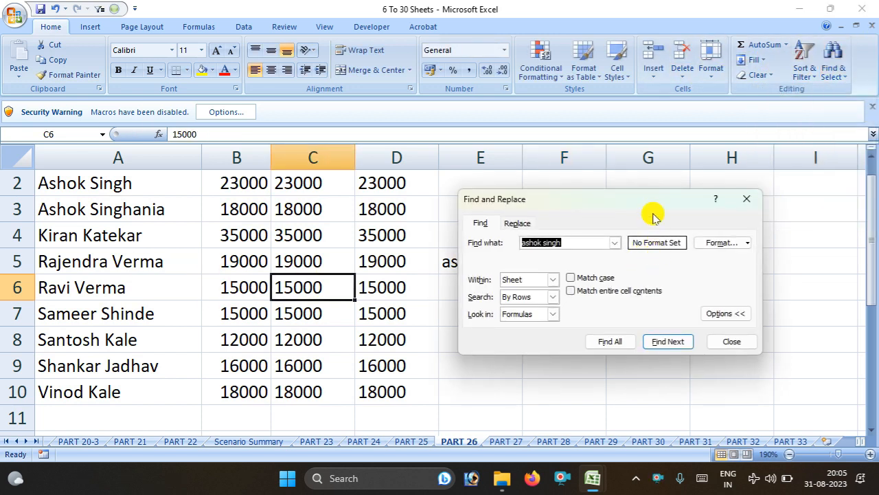
drag(652, 203, 718, 92)
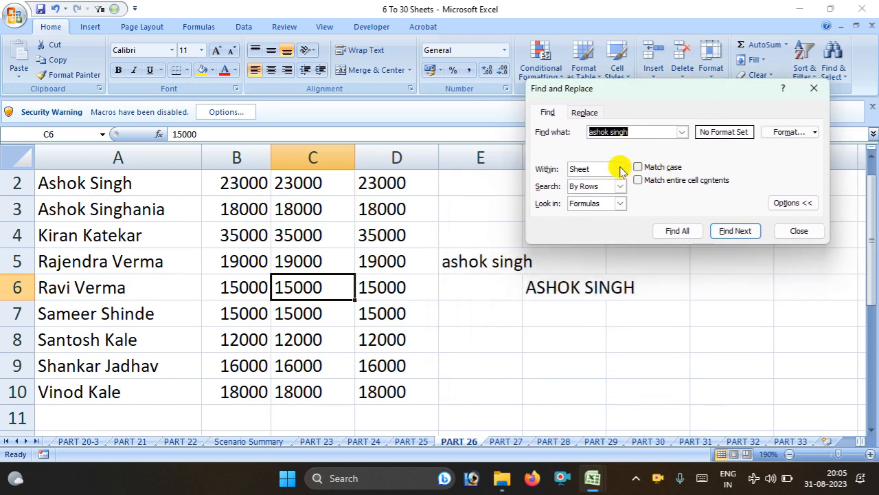
click(619, 187)
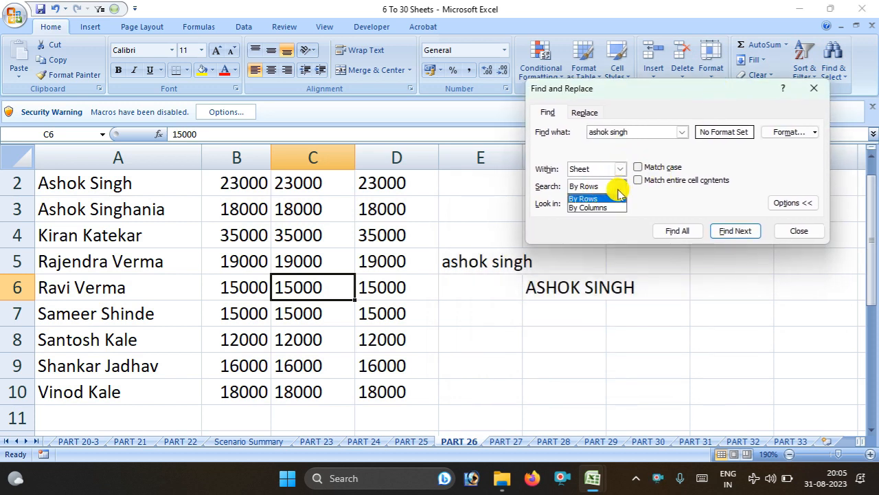
click(599, 195)
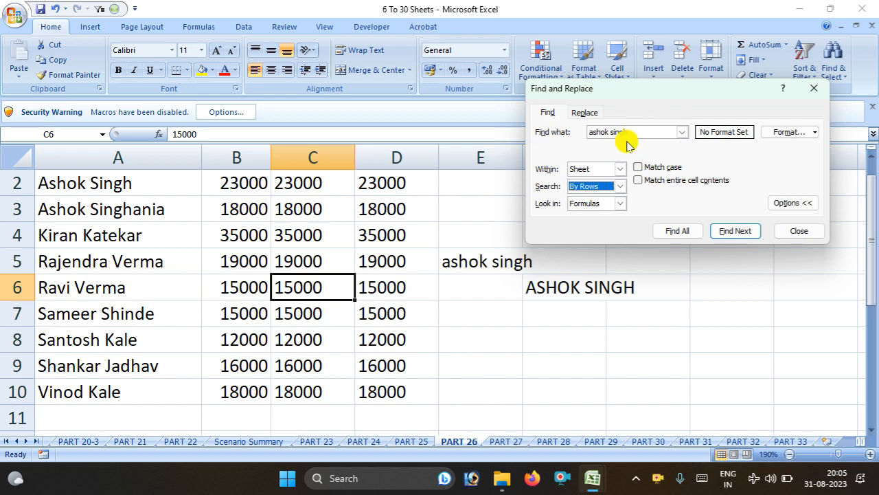
Step through the matches row by row, reaching the lowercase E5 and uppercase F6 entries
click(731, 232)
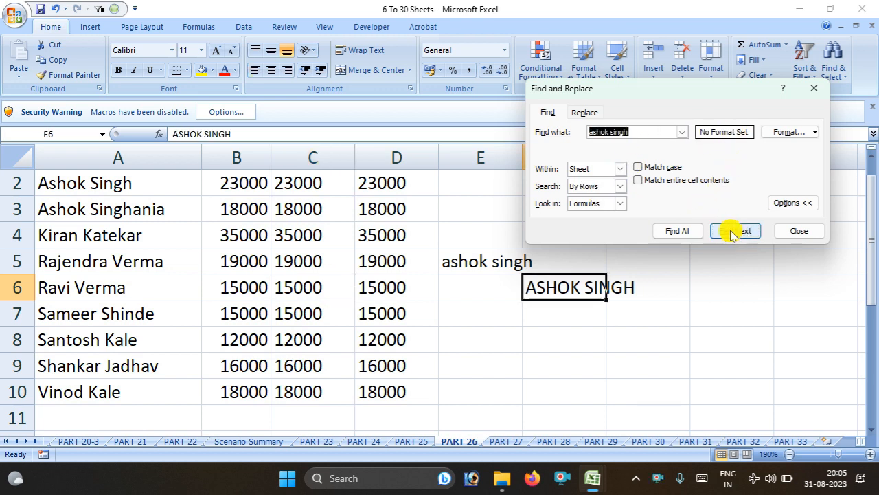
click(733, 232)
click(733, 232)
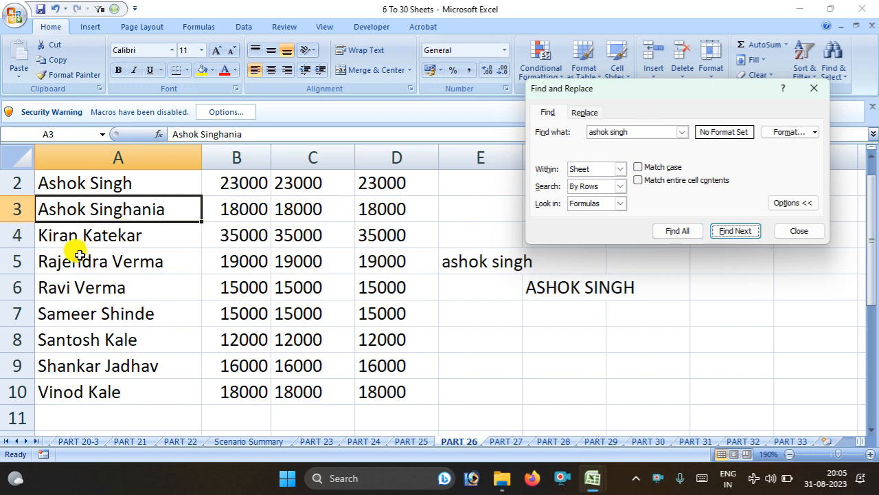
click(732, 233)
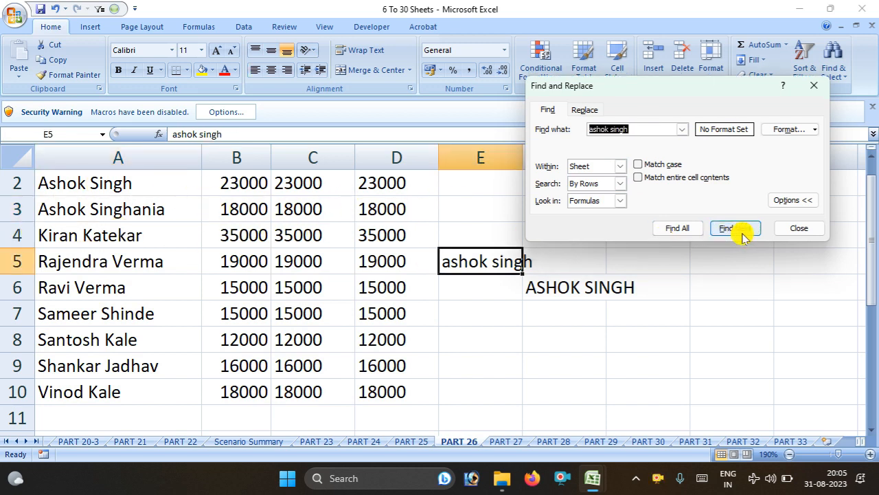
click(742, 233)
click(742, 234)
click(742, 234)
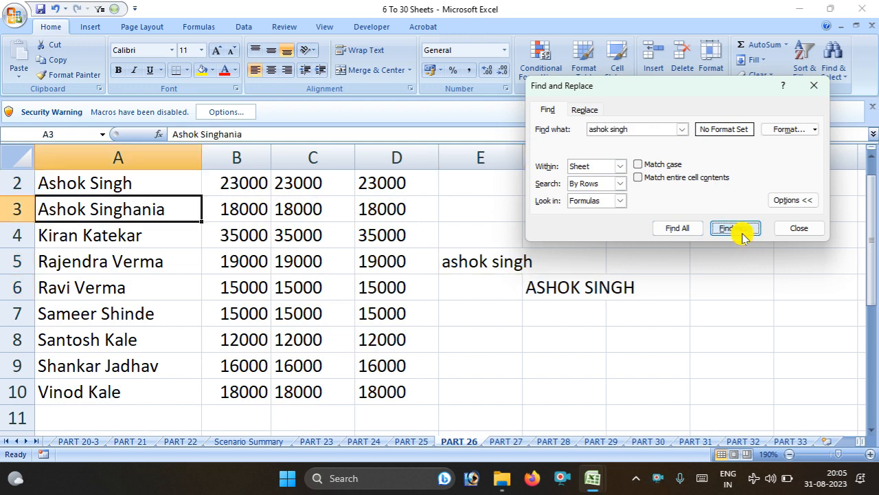
click(742, 233)
click(742, 234)
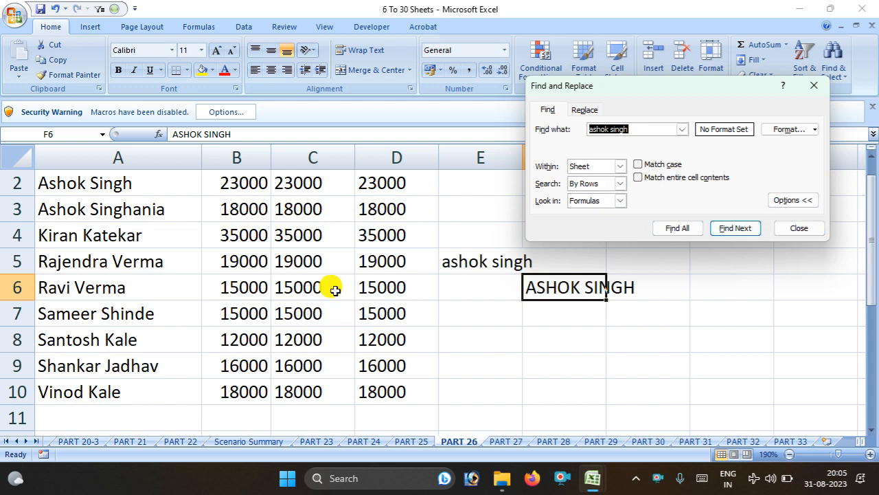
Switch Search to By Columns and step through the matches to E5
click(619, 185)
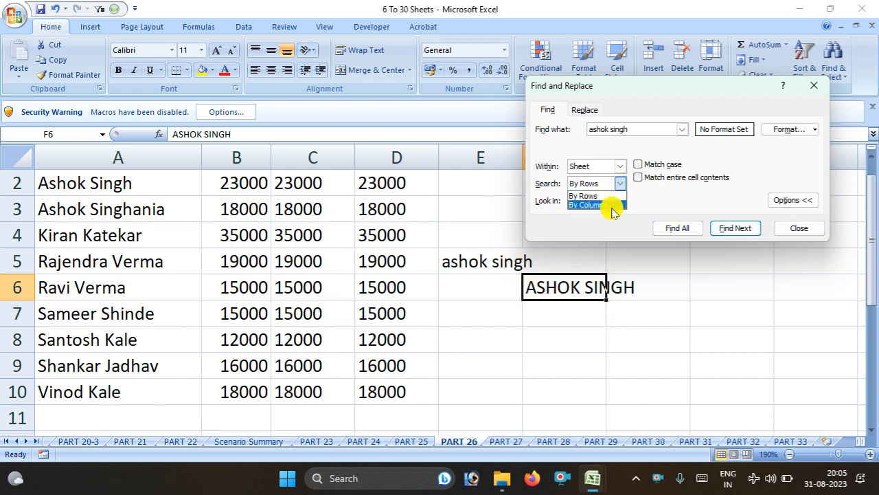
click(611, 205)
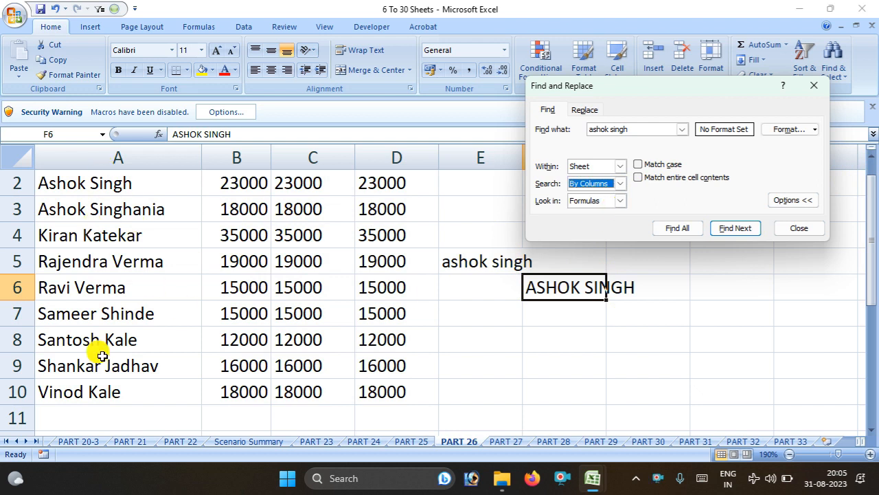
click(736, 231)
click(738, 232)
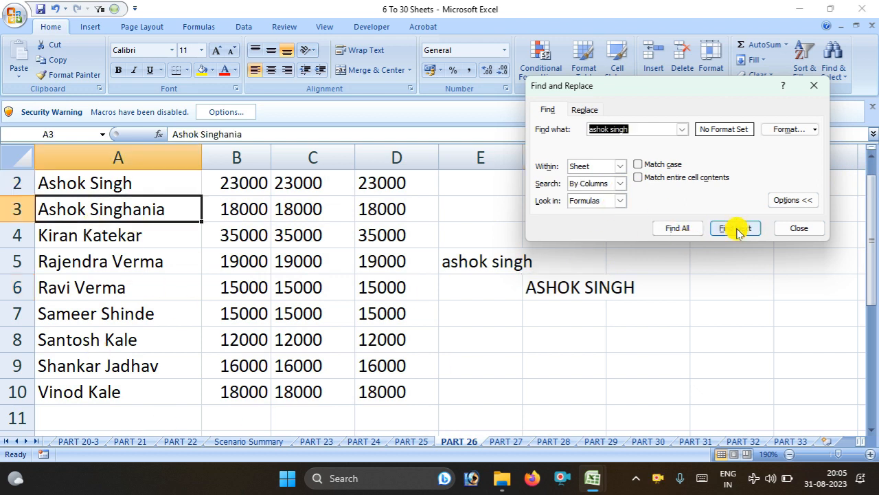
click(736, 229)
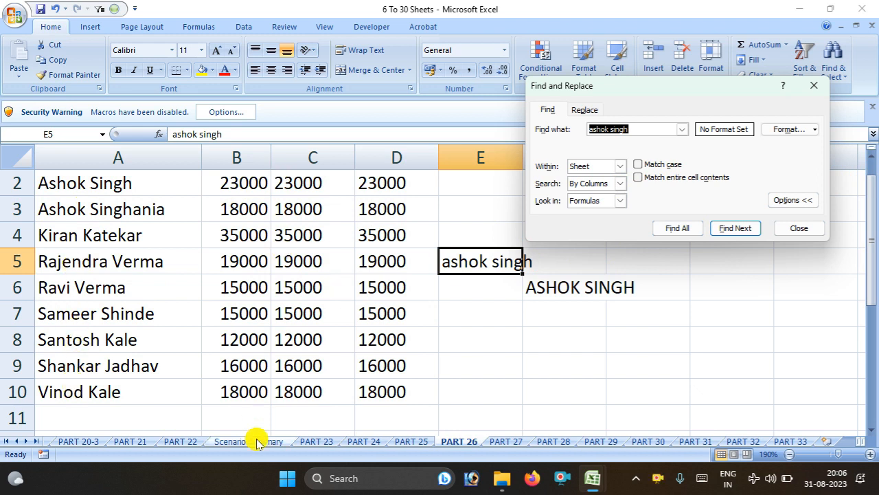
Leave Look in on Formulas, close the Find dialog, and select column E
click(620, 200)
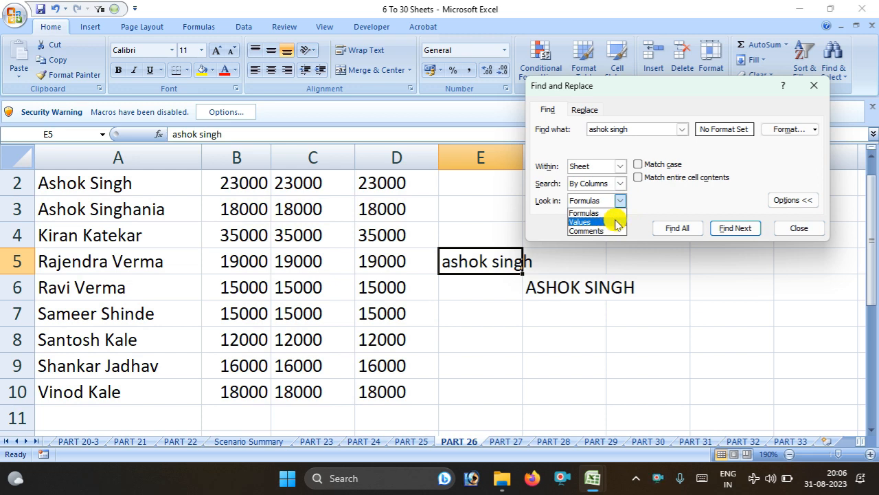
click(799, 227)
click(799, 227)
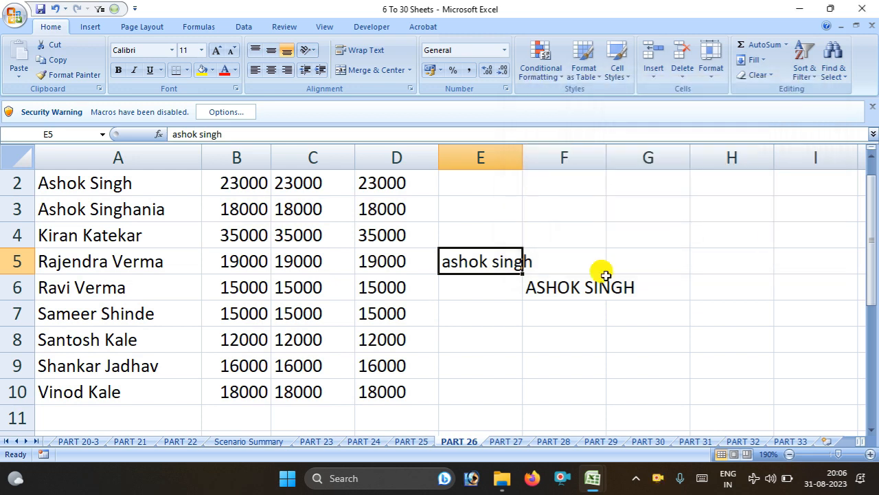
click(592, 293)
click(463, 150)
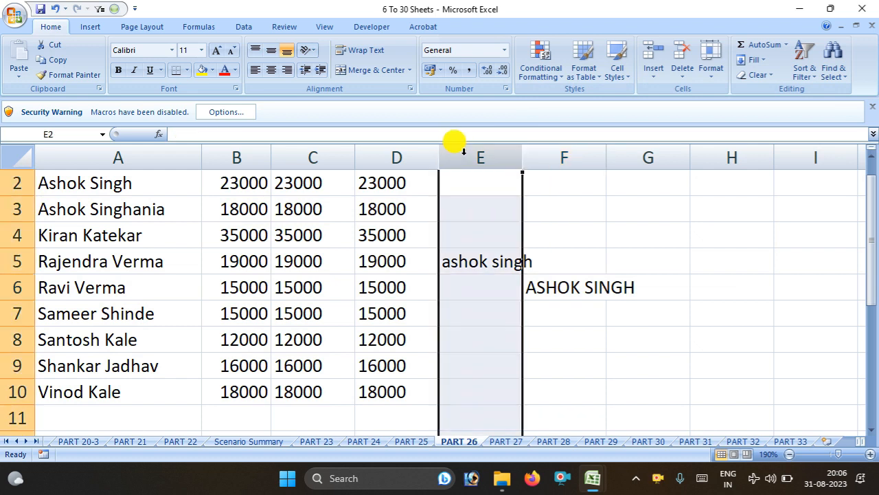
Insert a new column E and fill E2:E10 with SUM totals of B to D, starting at 69000
key(ctrl+shift+plus)
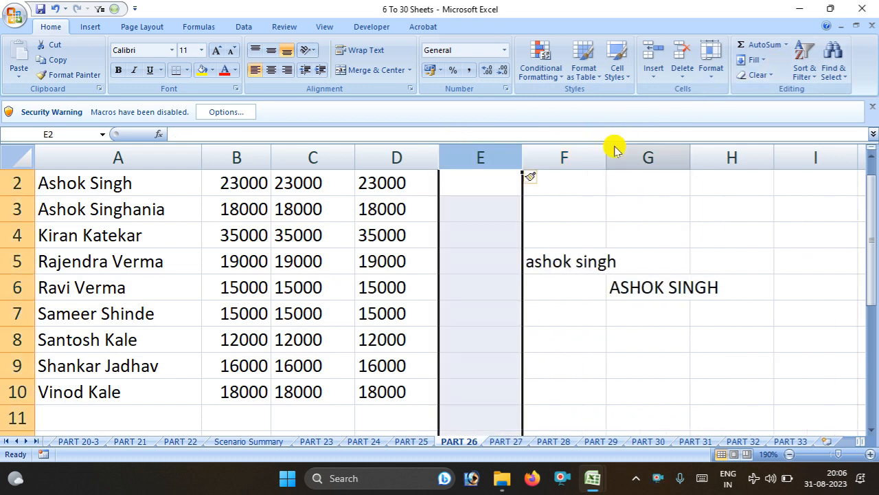
click(473, 175)
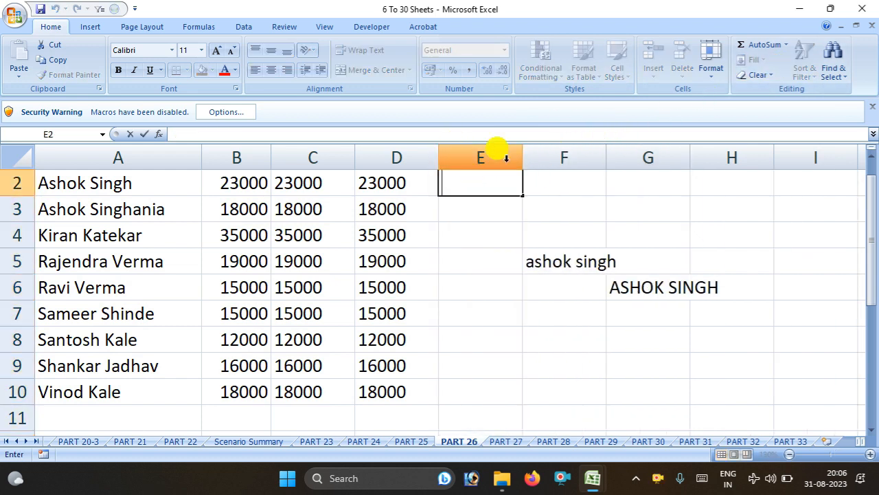
drag(241, 177, 379, 172)
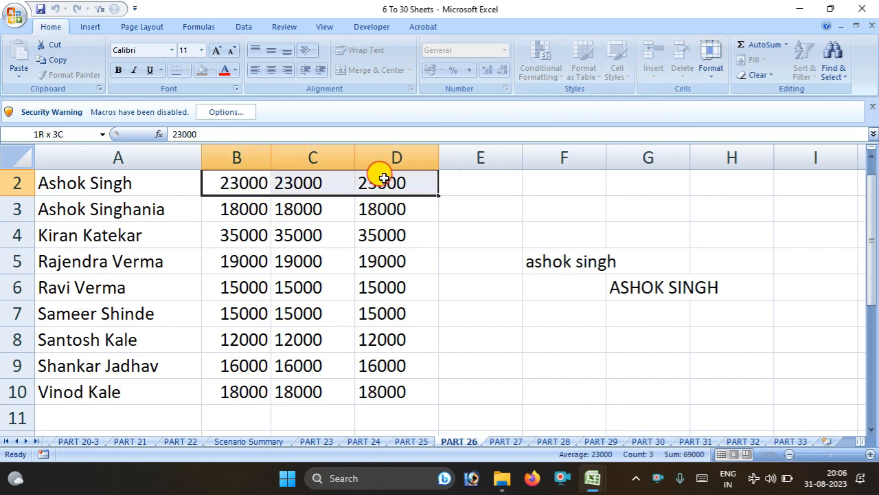
click(786, 45)
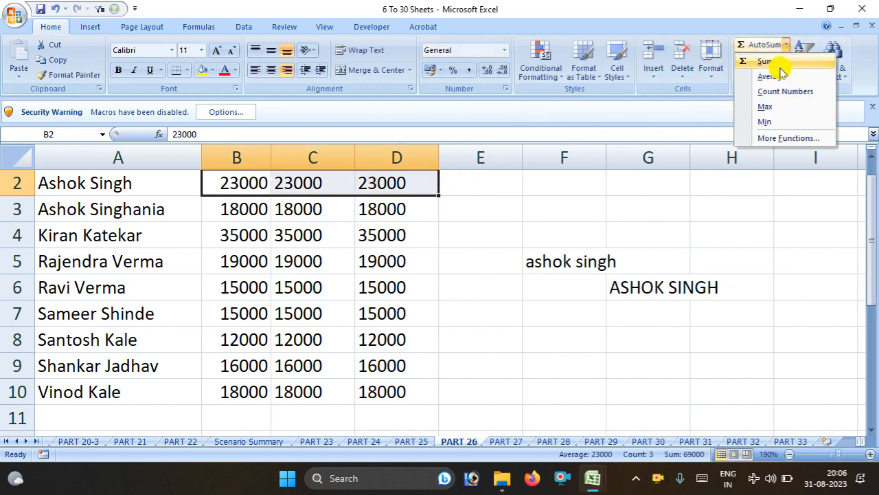
click(775, 63)
click(517, 194)
drag(522, 196, 485, 393)
click(628, 360)
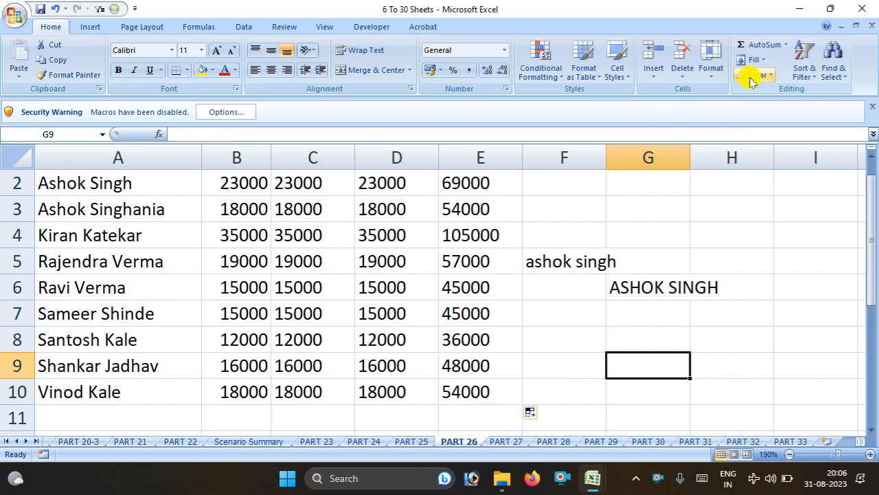
click(832, 67)
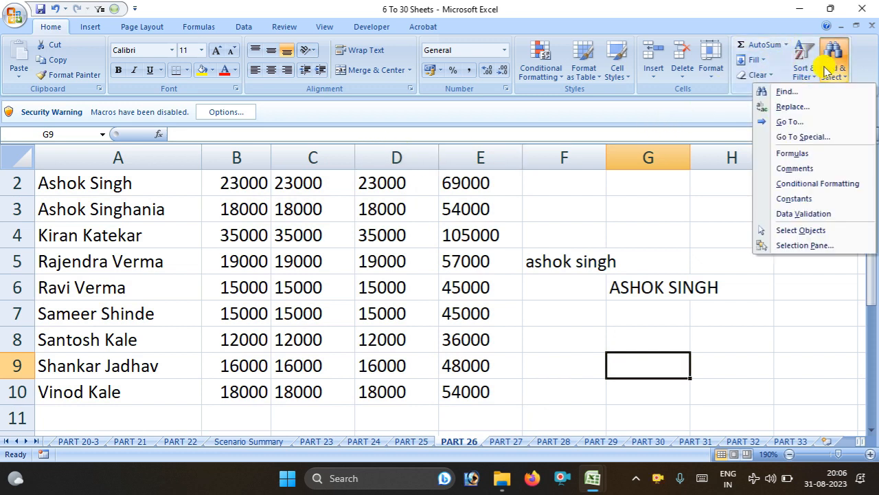
Reopen Find with Look in set to Formulas and step through the formula cells in column E
click(787, 91)
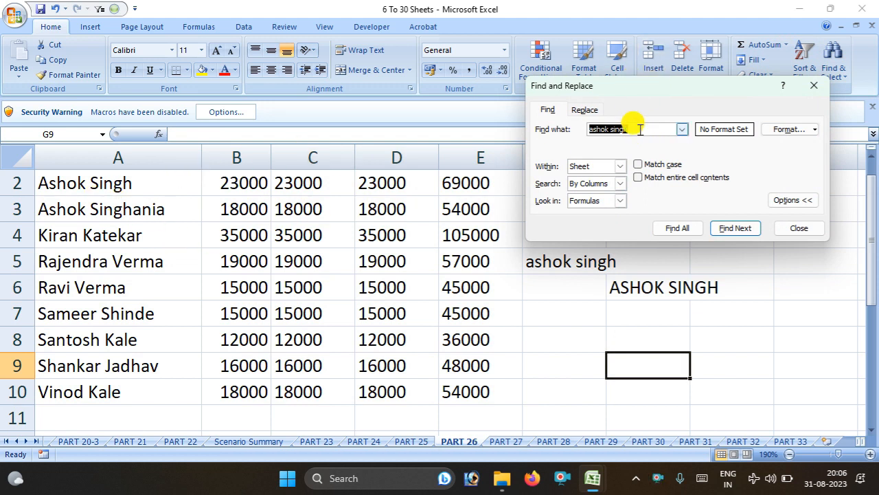
click(620, 201)
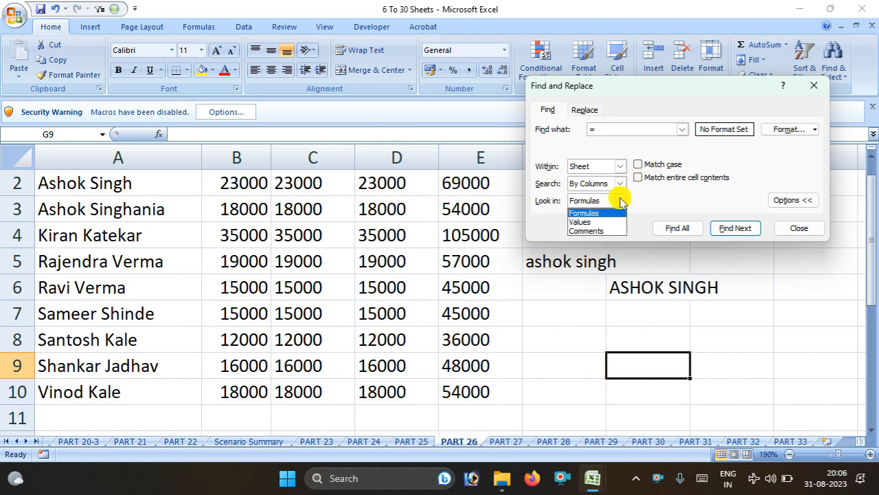
click(619, 200)
click(680, 228)
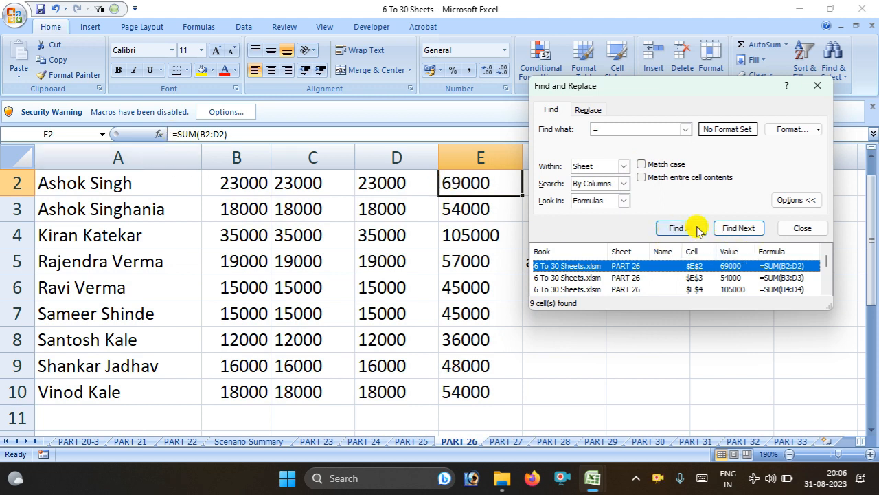
click(737, 230)
click(737, 230)
click(737, 230)
click(738, 230)
click(737, 230)
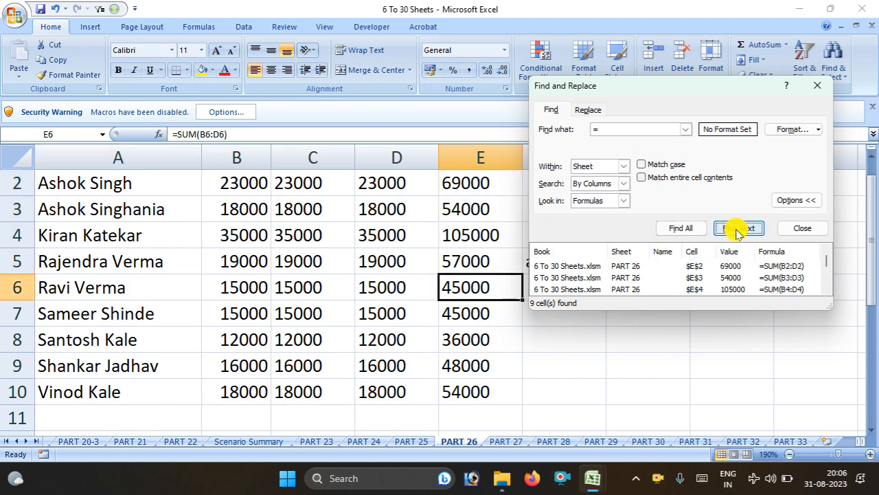
click(737, 230)
Search values for 23000, step through its 9 matching cells, then close the dialog
click(623, 201)
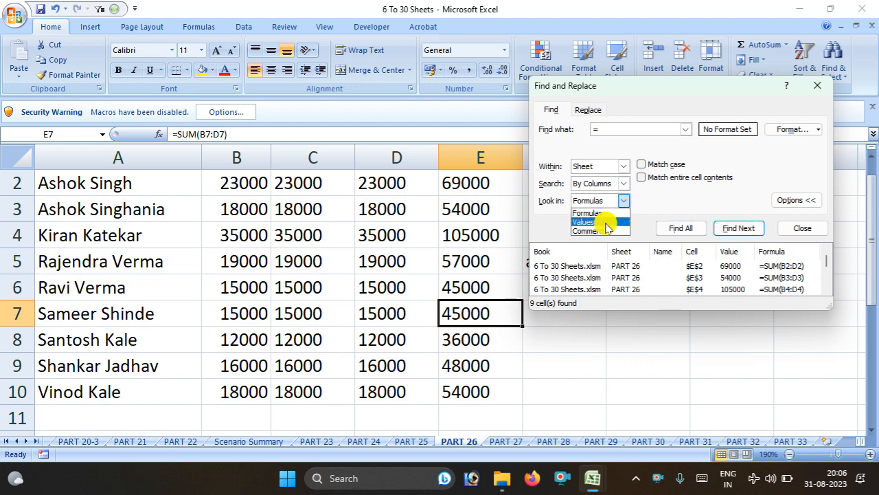
click(607, 222)
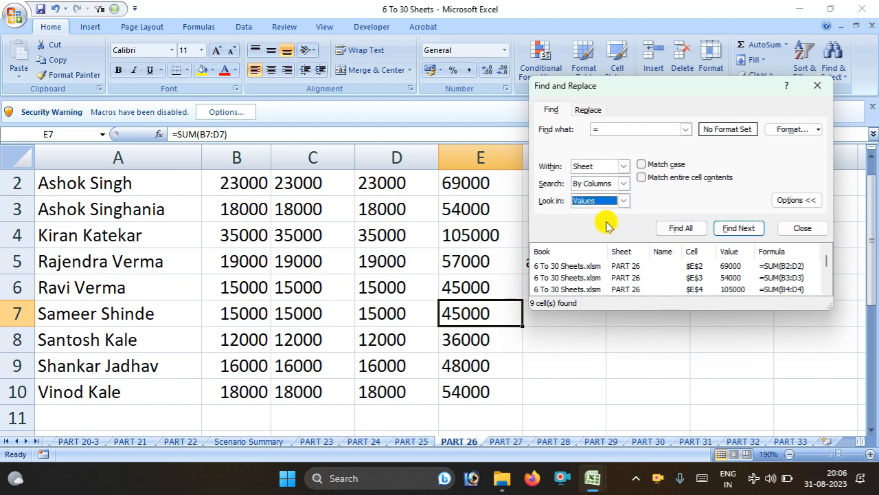
click(622, 135)
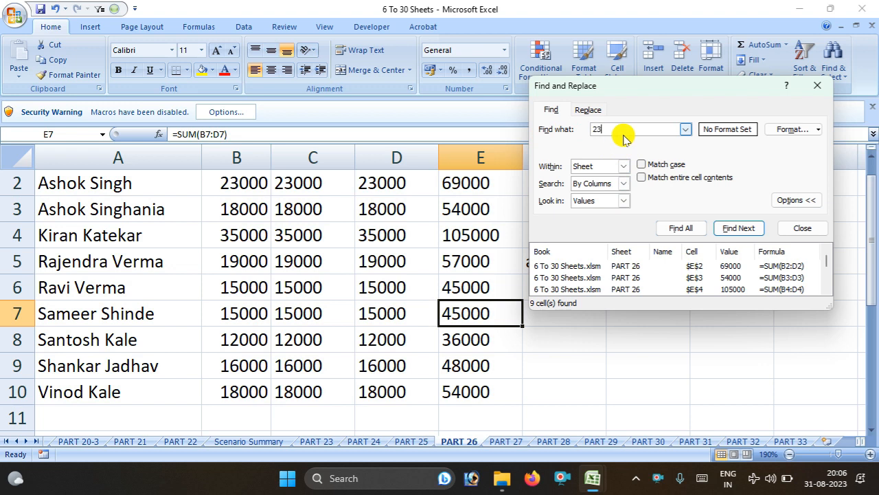
text(23000)
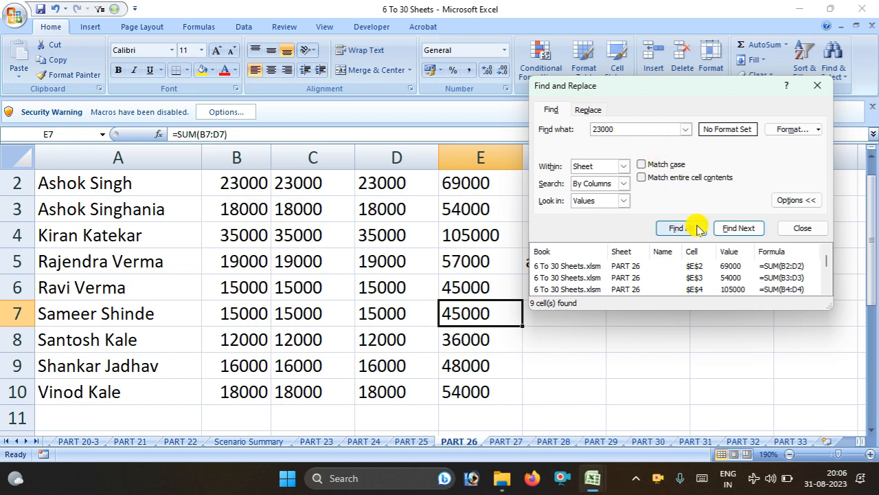
click(740, 234)
click(740, 234)
click(740, 234)
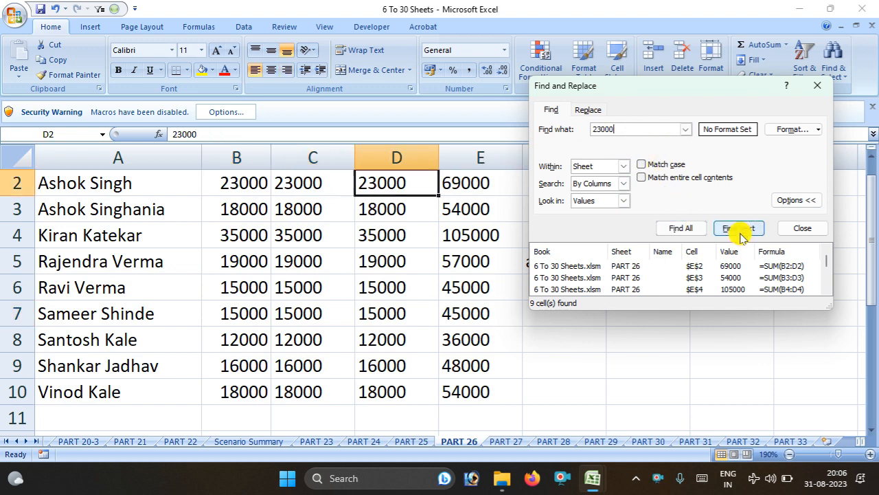
click(740, 235)
click(739, 234)
click(740, 235)
click(740, 235)
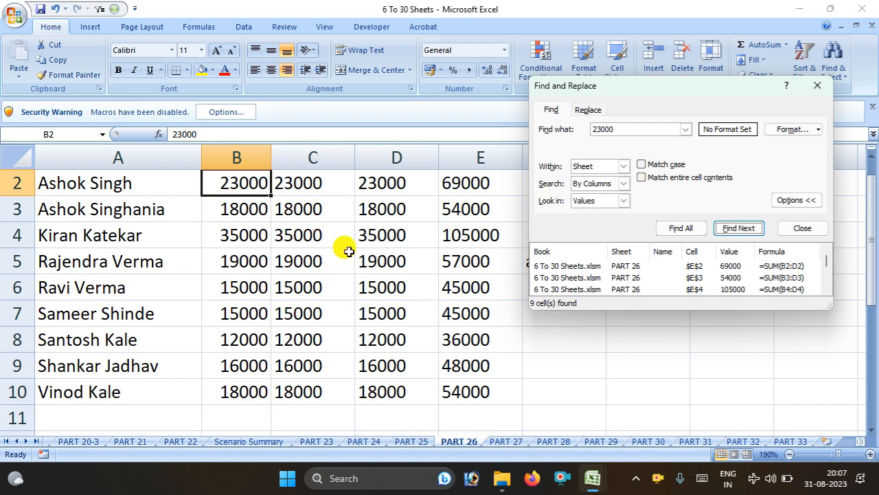
click(817, 86)
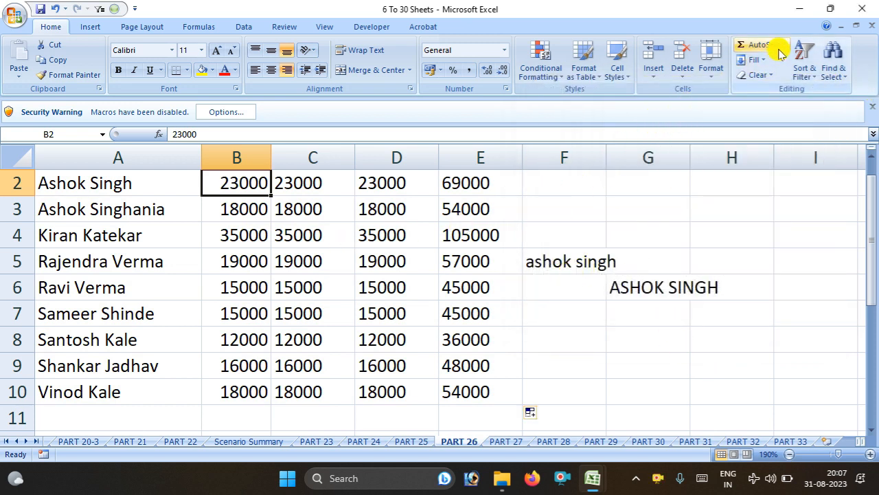
Reopen Find, move it aside, keep the scope on Sheet, and select the old search text
click(833, 65)
click(821, 97)
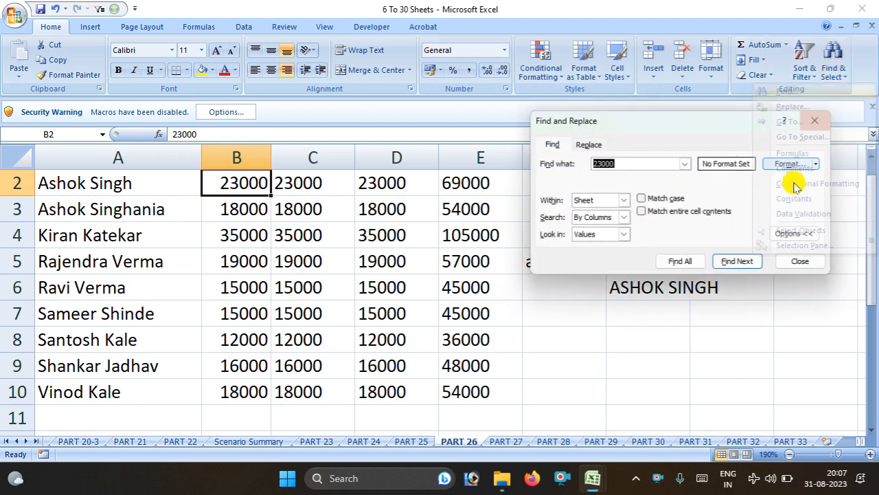
drag(672, 118, 712, 135)
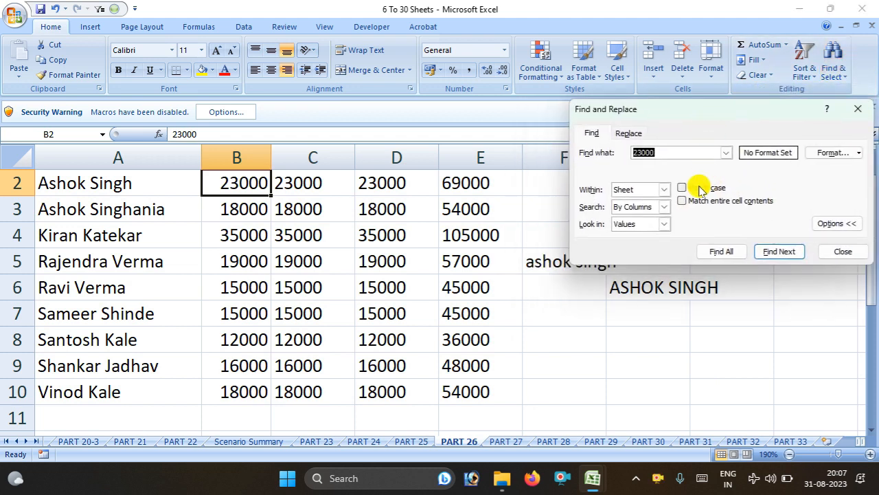
click(664, 189)
click(642, 193)
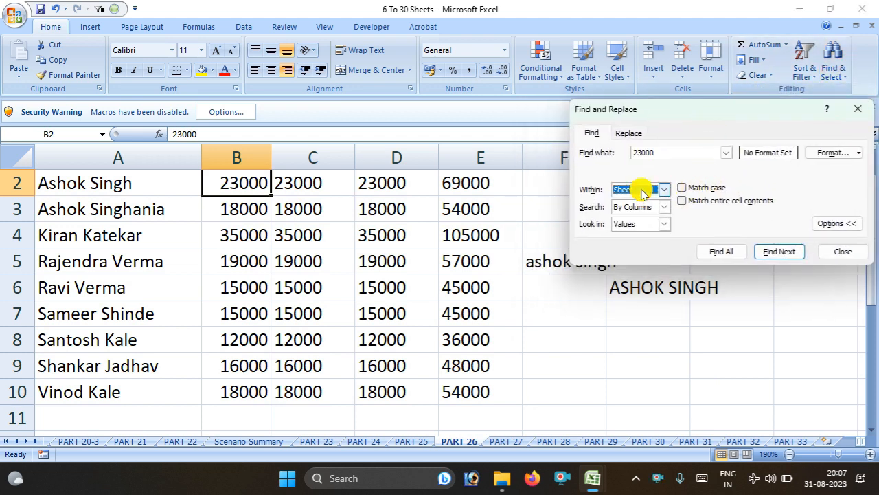
click(671, 152)
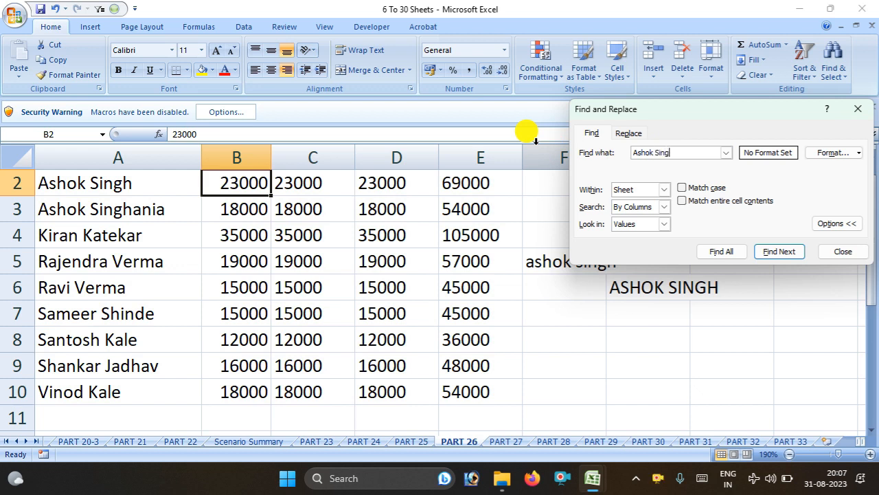
Turn on Match case and step between the name's matches in A2 and A3
click(684, 191)
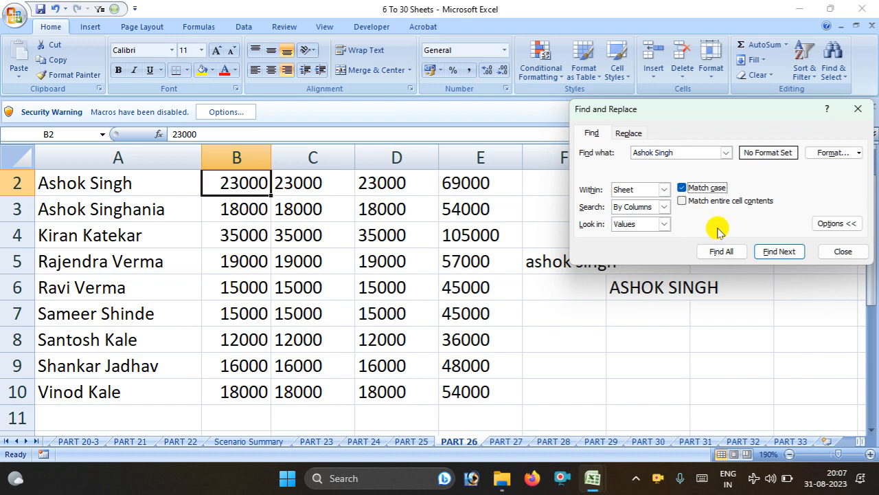
click(777, 252)
click(777, 252)
click(776, 252)
click(776, 252)
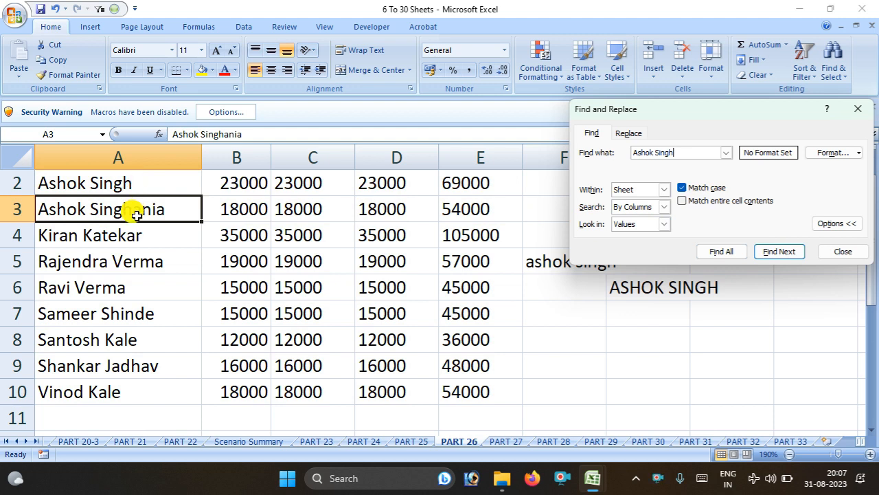
Turn on Match entire cell contents and step through every whole-cell match of the A2 name
click(682, 201)
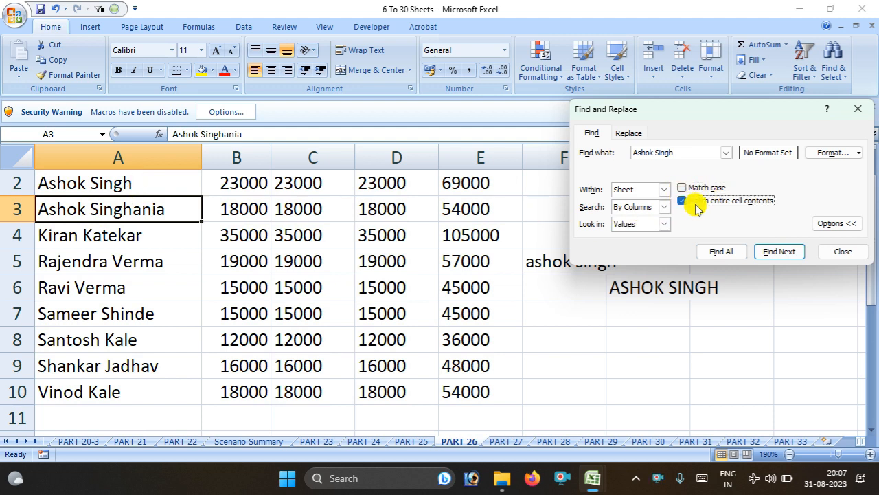
click(770, 253)
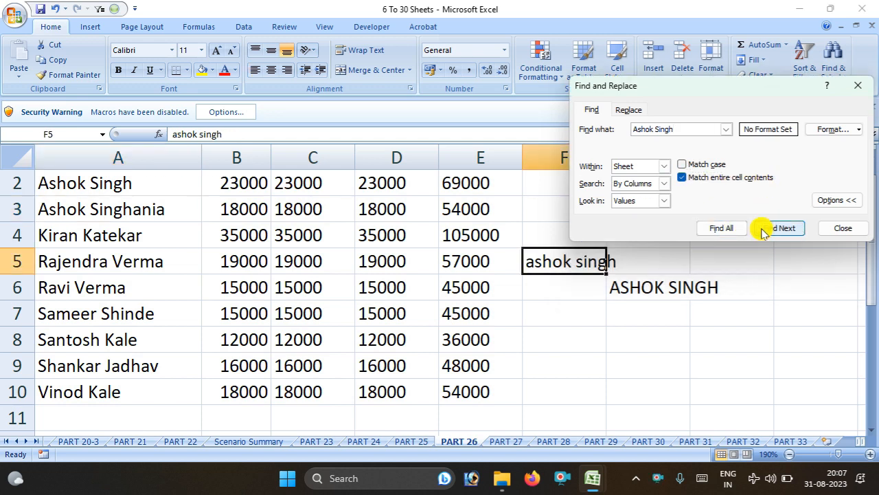
click(764, 230)
click(764, 231)
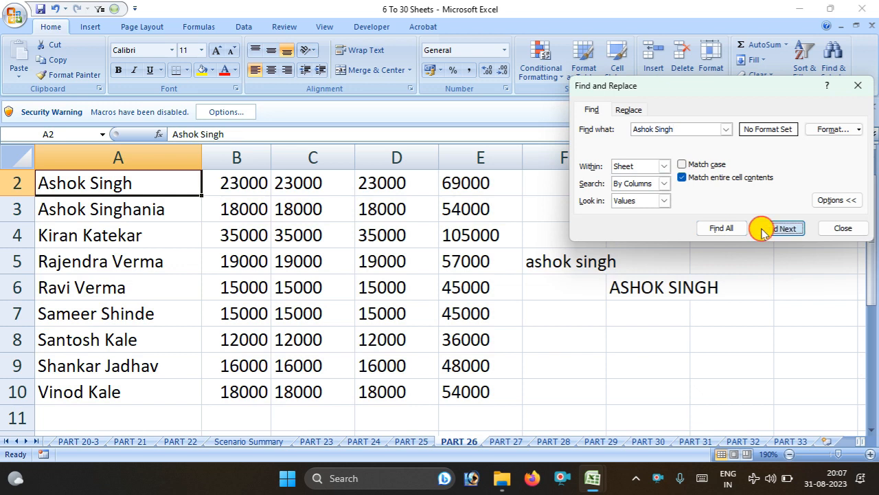
click(764, 231)
click(764, 231)
click(764, 231)
click(764, 231)
click(764, 231)
click(763, 231)
click(764, 231)
click(764, 231)
click(764, 231)
click(764, 231)
click(764, 231)
click(764, 231)
click(764, 231)
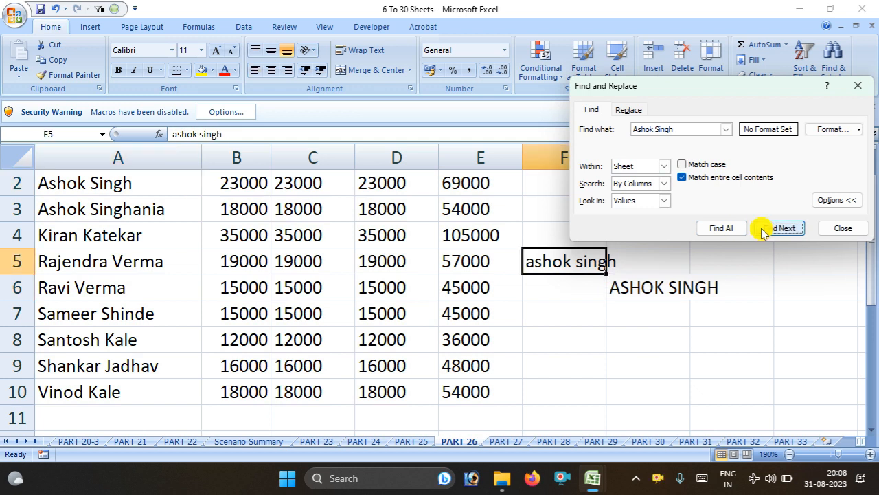
click(764, 230)
Turn on Match case and find the next exact-case, whole-cell match
click(683, 165)
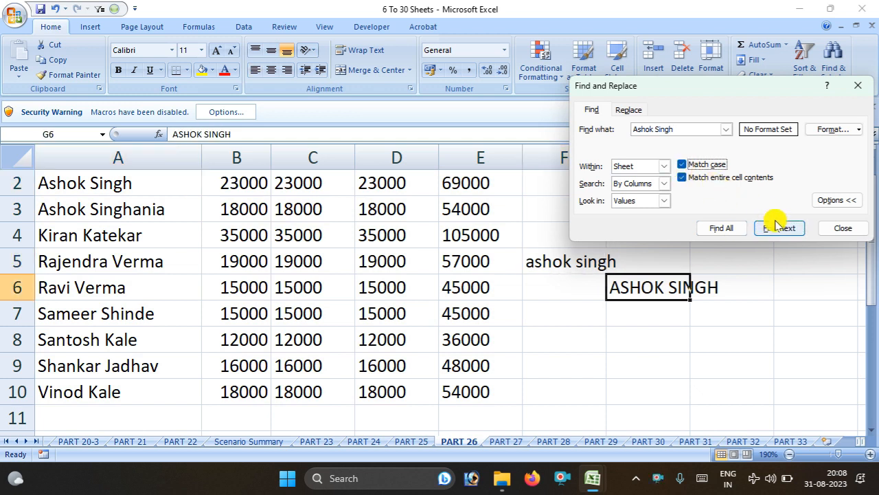
click(779, 228)
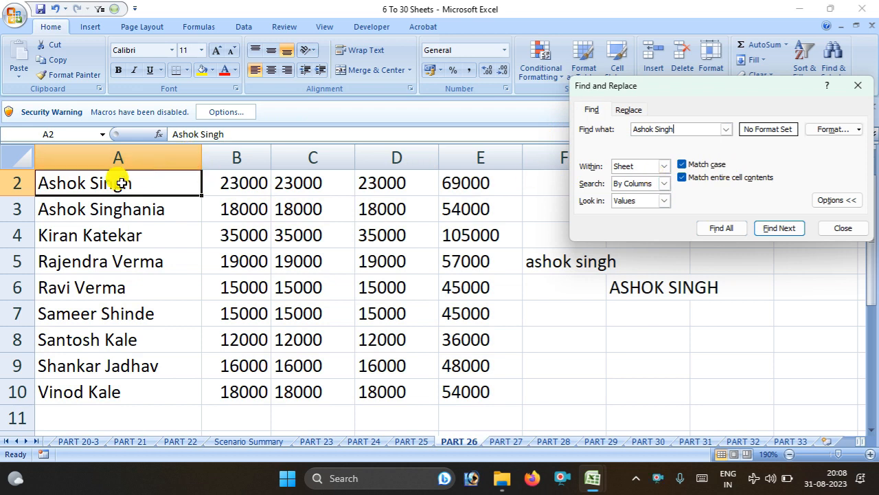
click(682, 164)
click(701, 177)
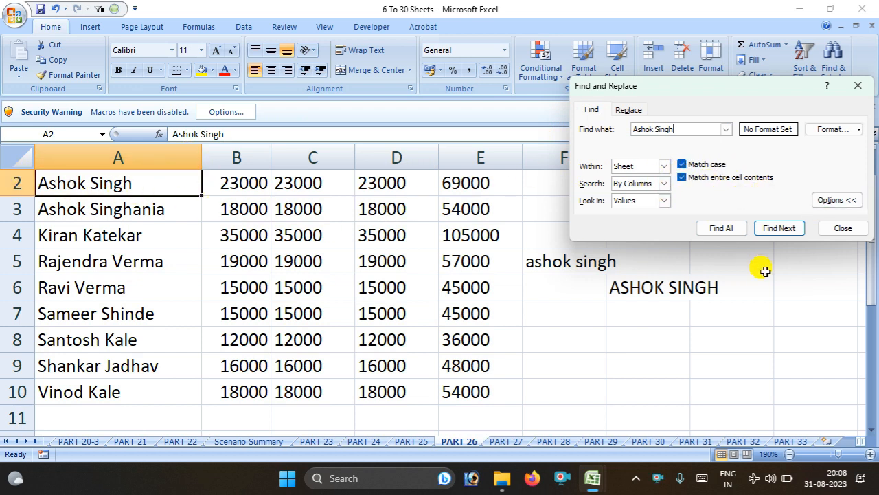
Search for the uppercase name to land on G6, step through the remaining matches, and close the search
click(779, 232)
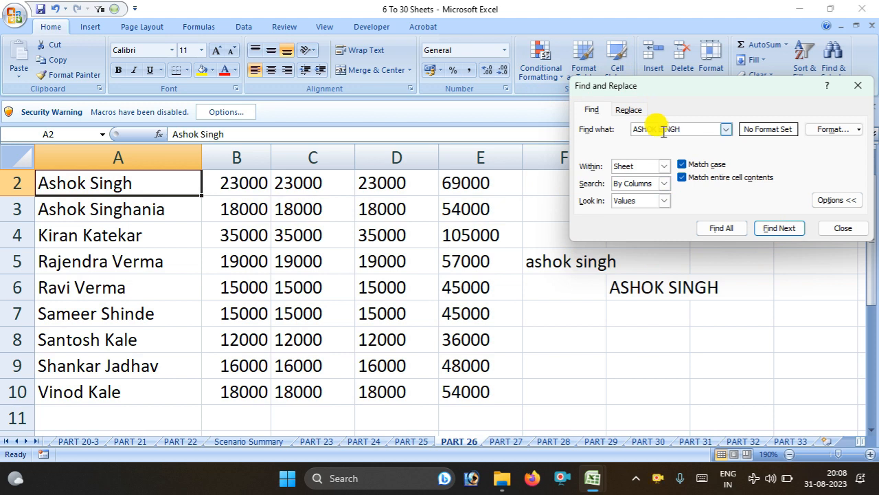
click(787, 228)
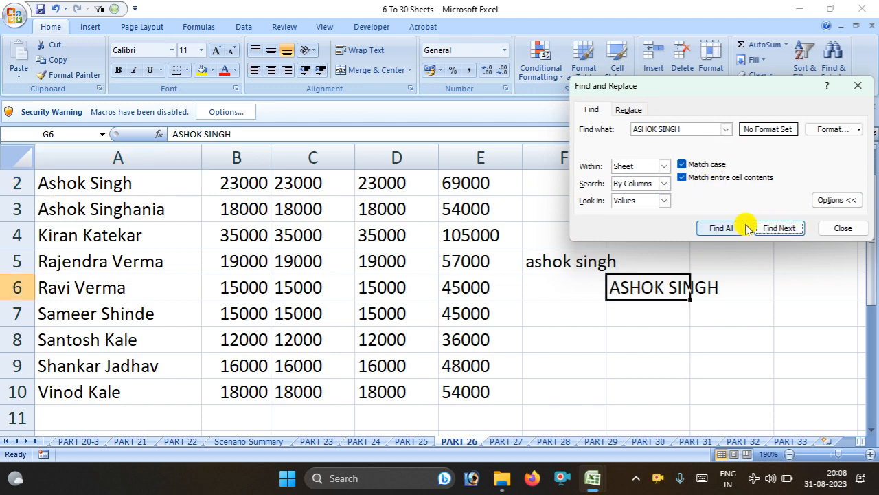
click(778, 228)
click(778, 228)
click(778, 228)
click(779, 228)
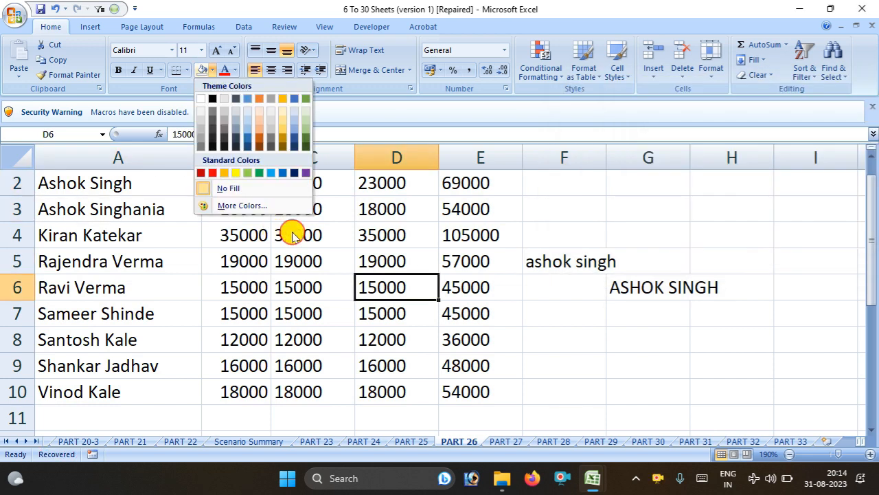
click(235, 70)
click(234, 71)
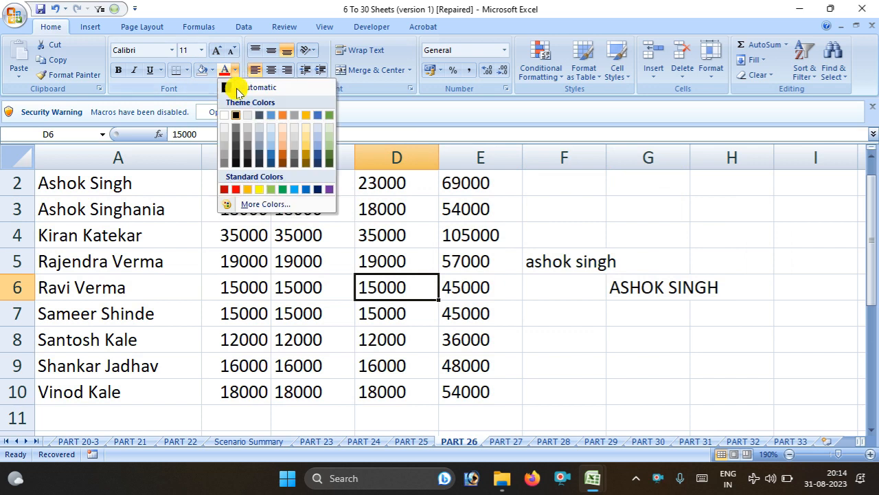
Apply the Yellow fill colour to D6, then C3, then C6
click(212, 70)
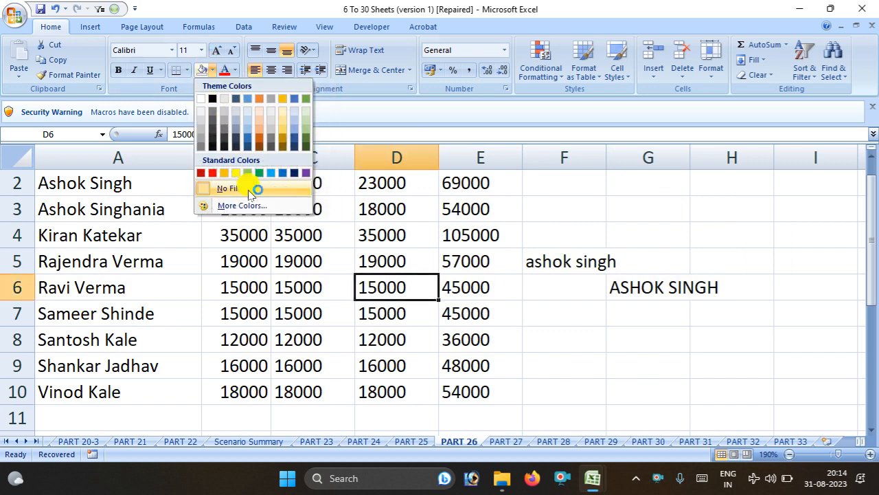
click(236, 173)
click(284, 206)
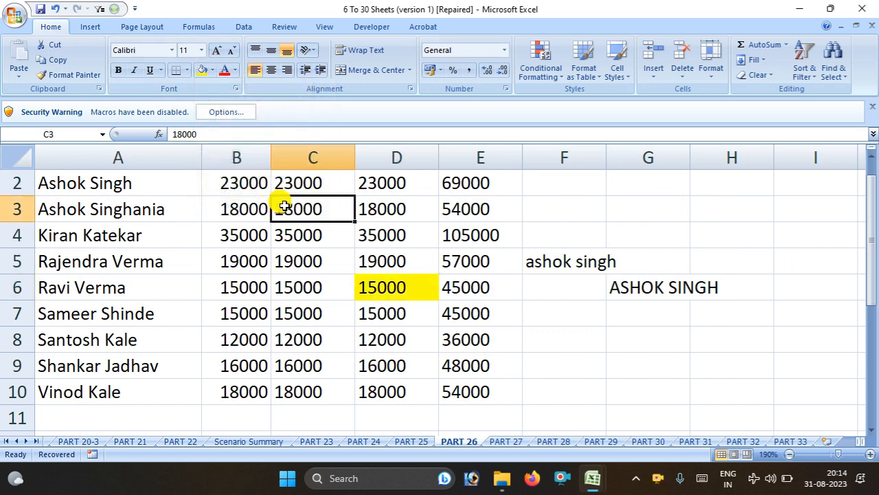
click(212, 70)
click(288, 279)
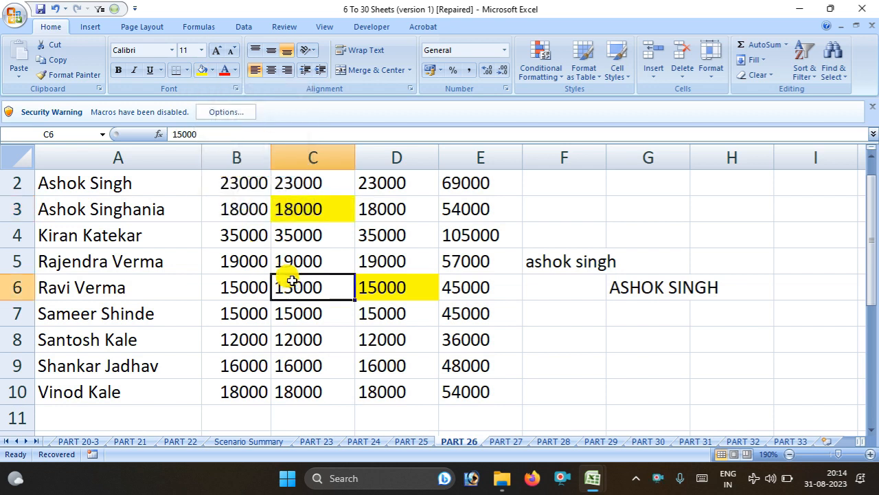
click(212, 70)
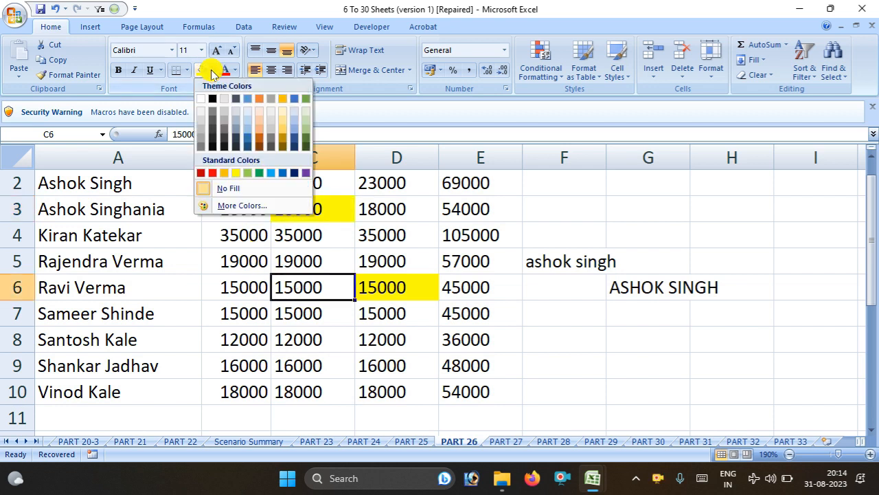
click(232, 177)
click(388, 292)
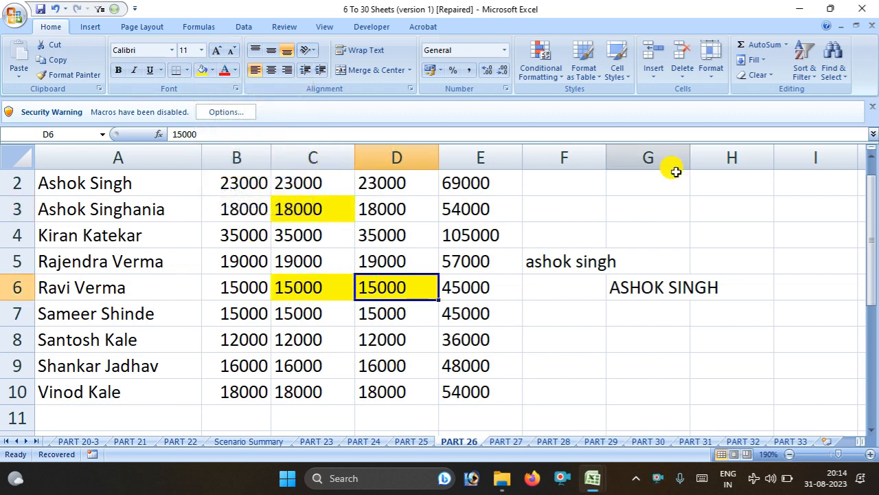
click(833, 61)
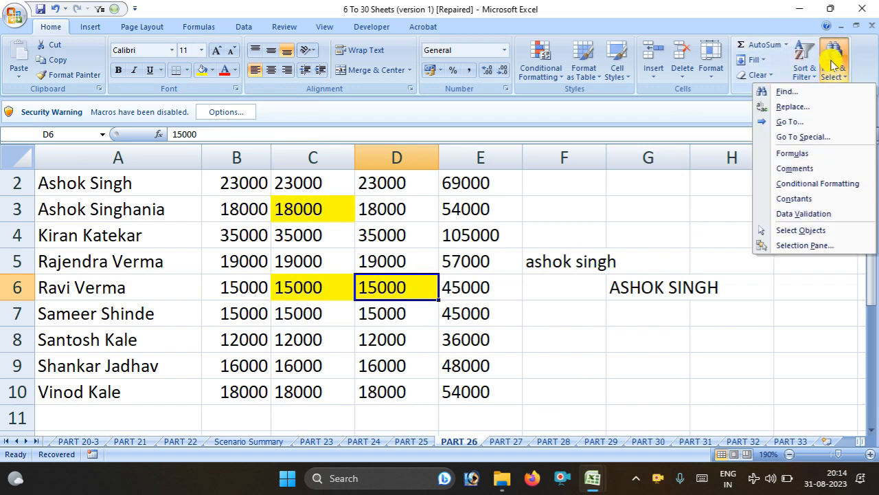
Set Find to search by format for cells with a yellow fill
click(839, 88)
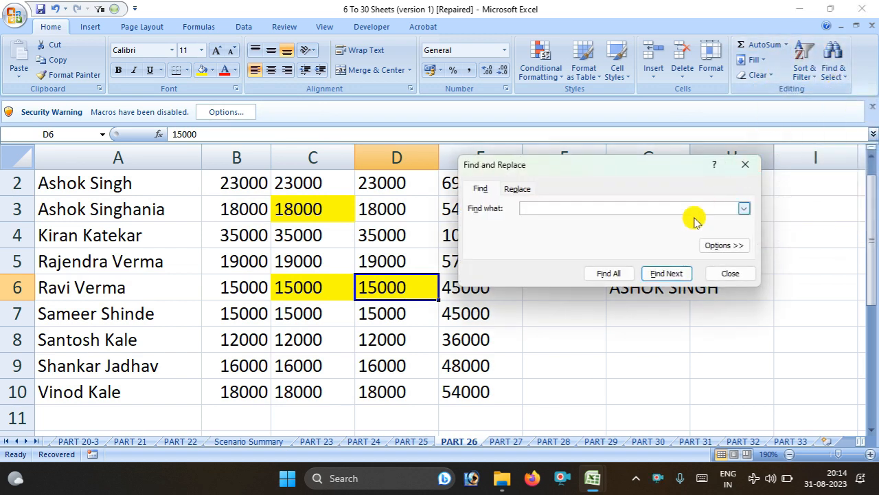
click(712, 245)
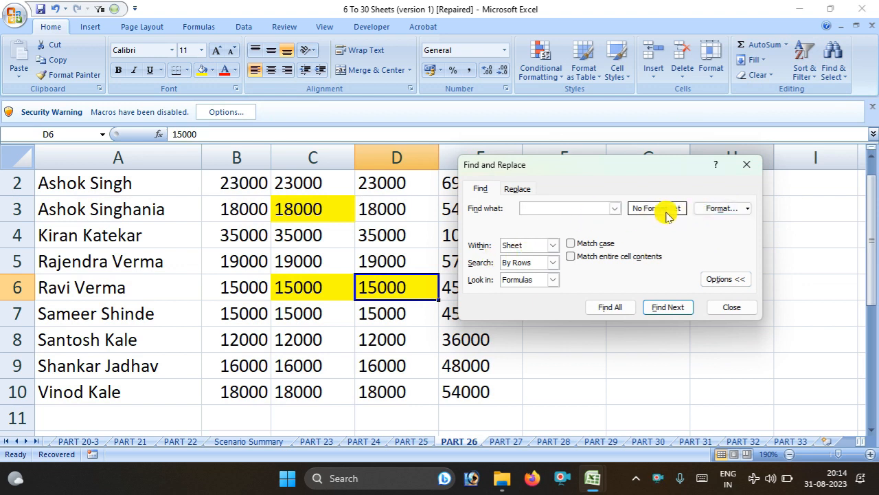
click(718, 209)
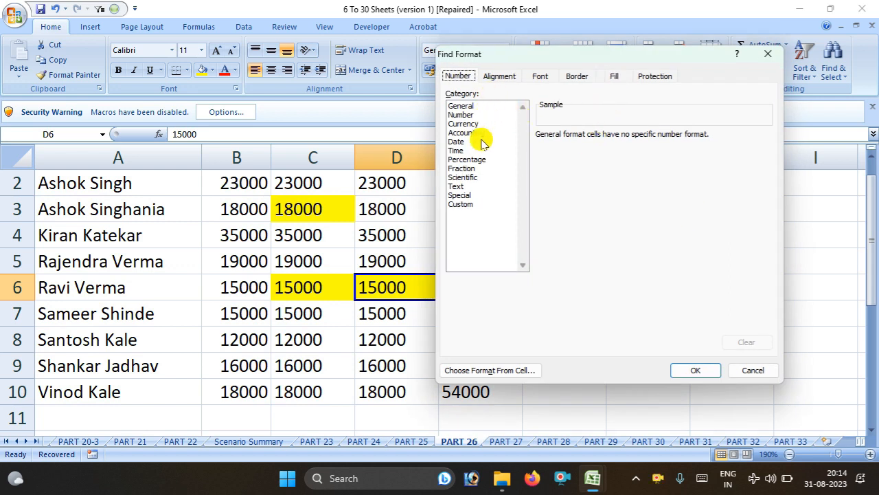
click(511, 78)
click(539, 77)
click(577, 77)
click(613, 76)
drag(587, 50, 658, 48)
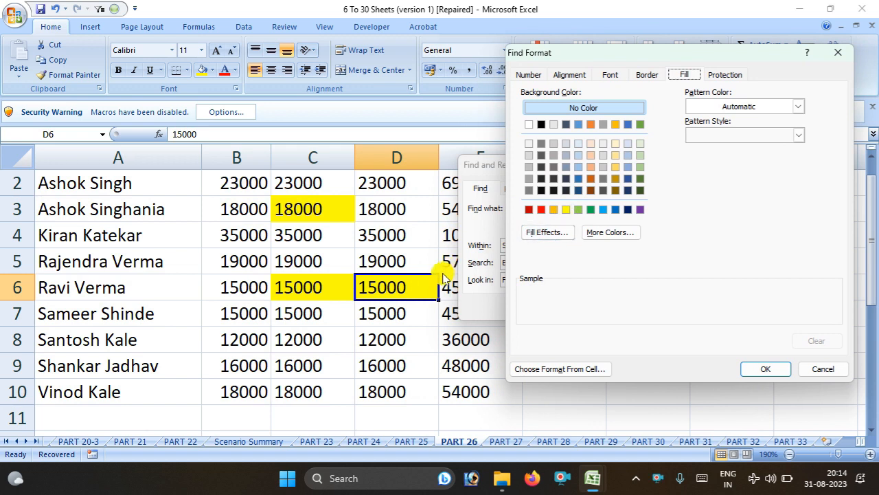
click(565, 209)
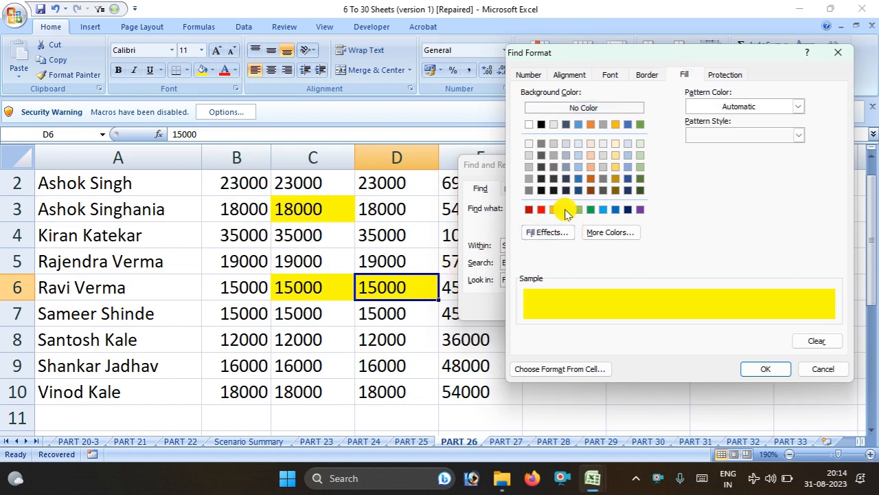
click(765, 369)
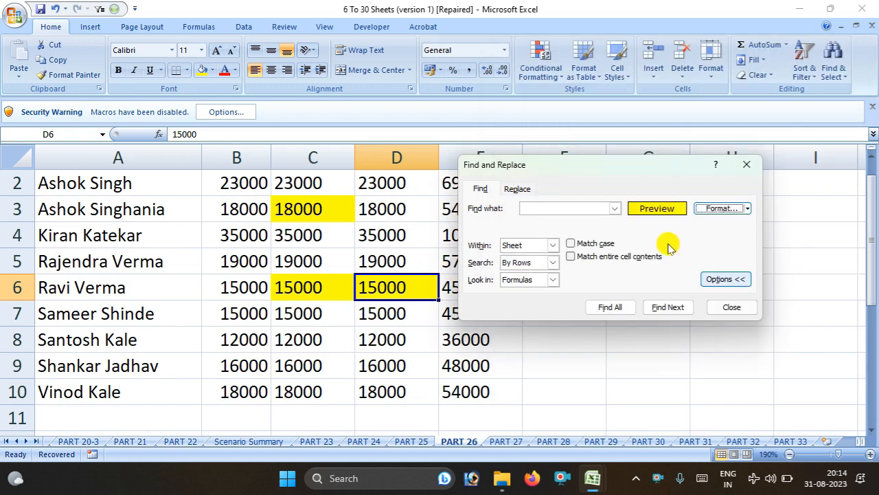
Cycle through the yellow-filled cells with Find Next, ending on C3
click(670, 309)
click(670, 309)
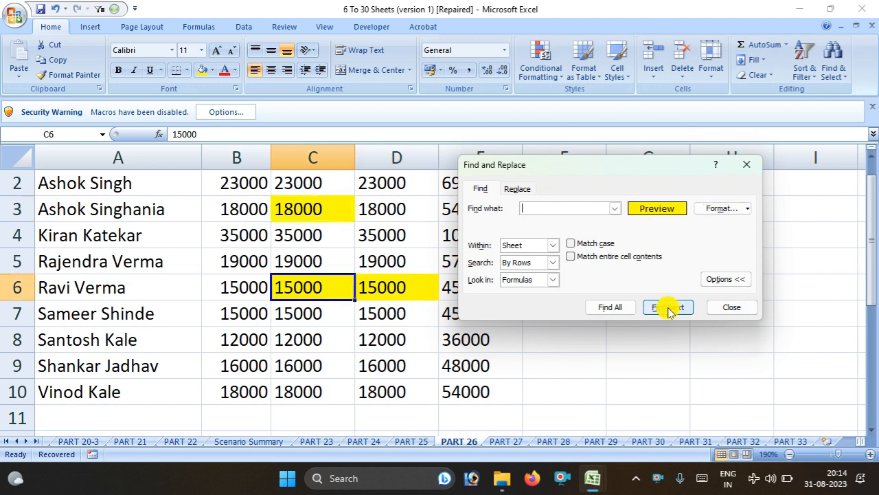
click(669, 309)
click(670, 309)
click(670, 309)
click(670, 309)
click(668, 310)
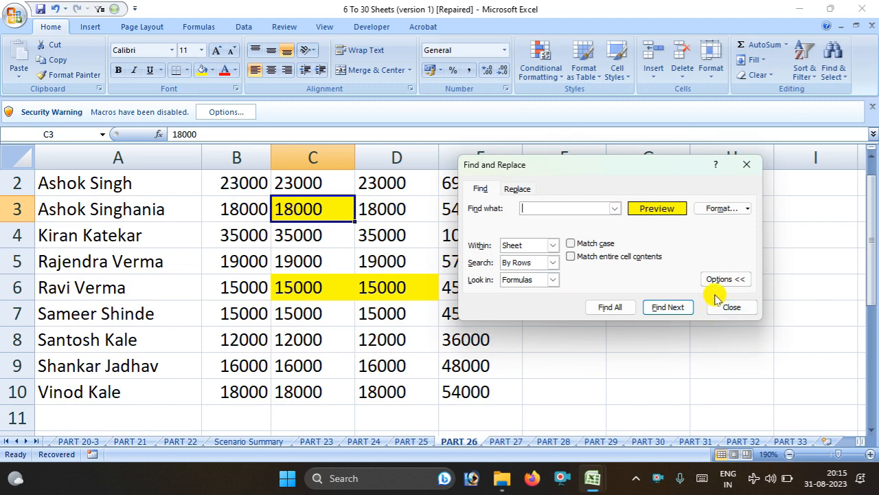
Clear the yellow fill from the search format and close Find and Replace
click(727, 210)
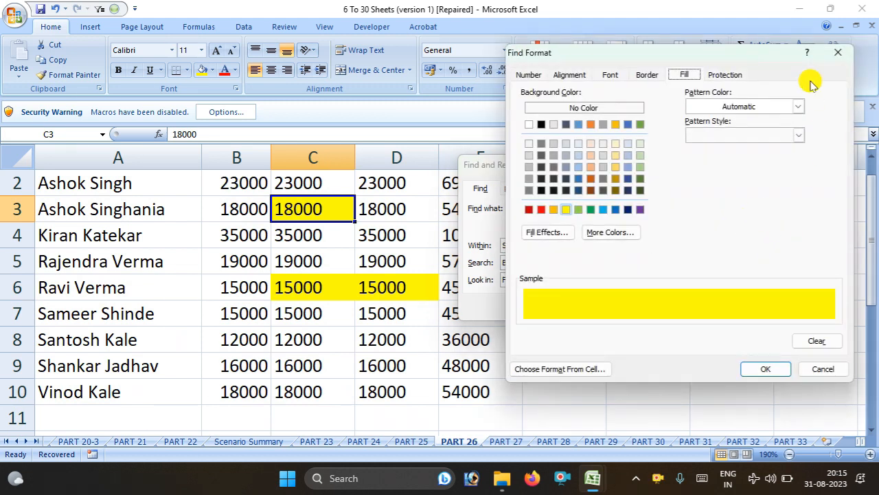
click(837, 52)
click(749, 210)
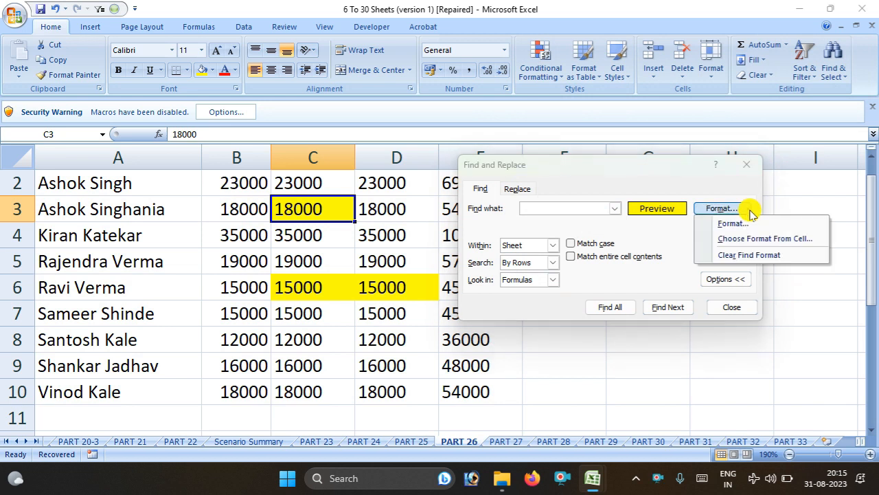
click(745, 256)
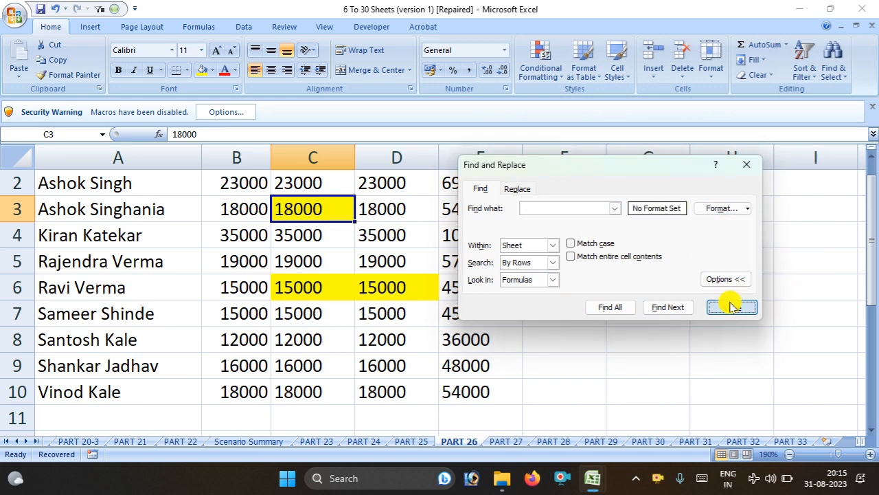
click(731, 307)
click(387, 237)
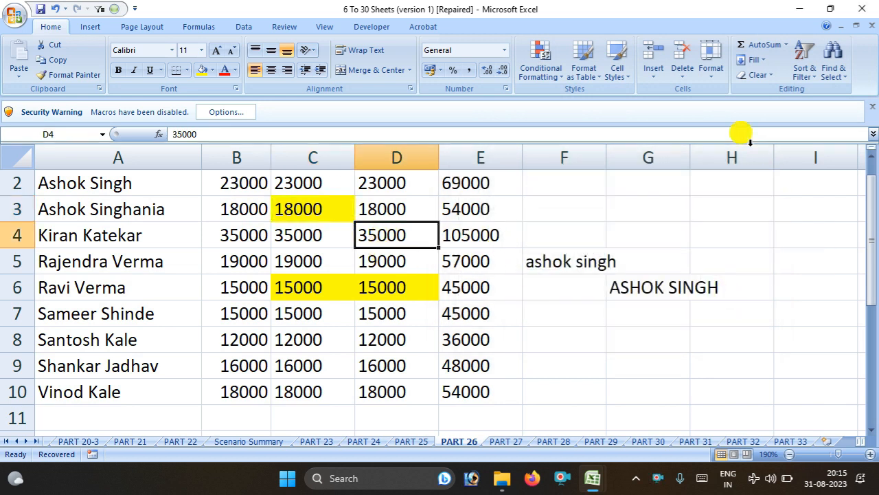
Briefly open the Find and Replace dialogs, dismiss them, and begin editing cell H2
click(842, 73)
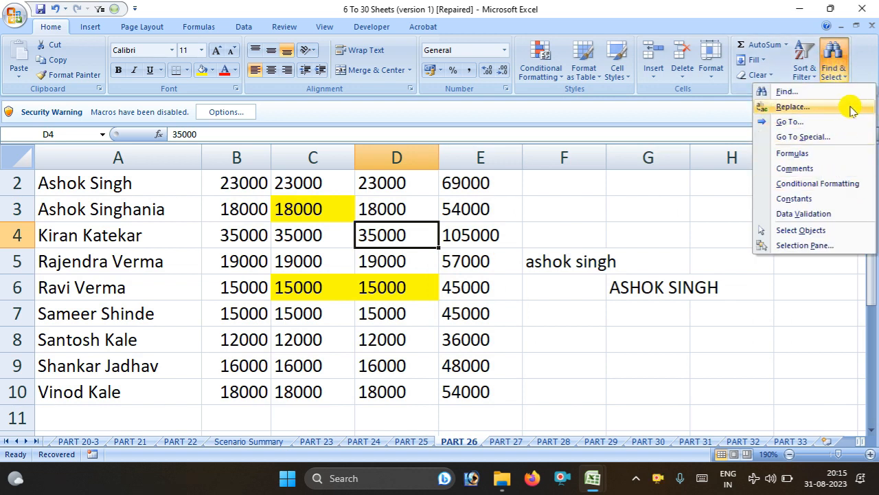
click(844, 91)
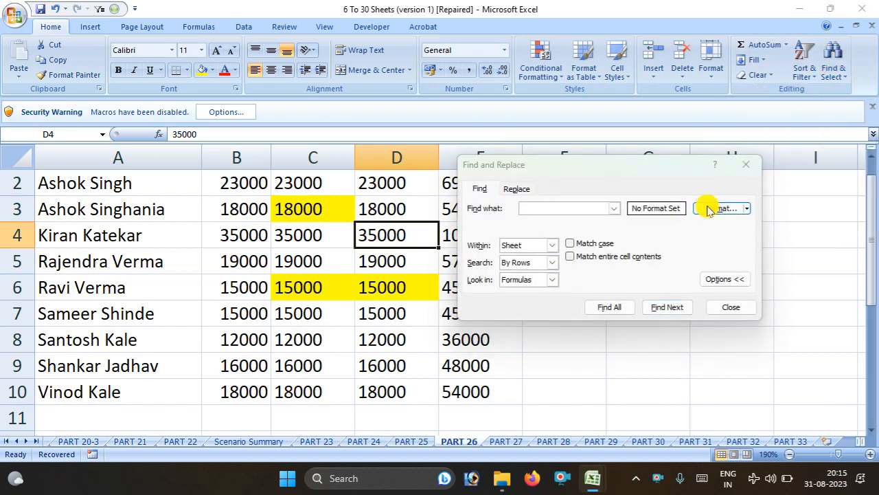
click(709, 208)
key(Escape)
key(Escape)
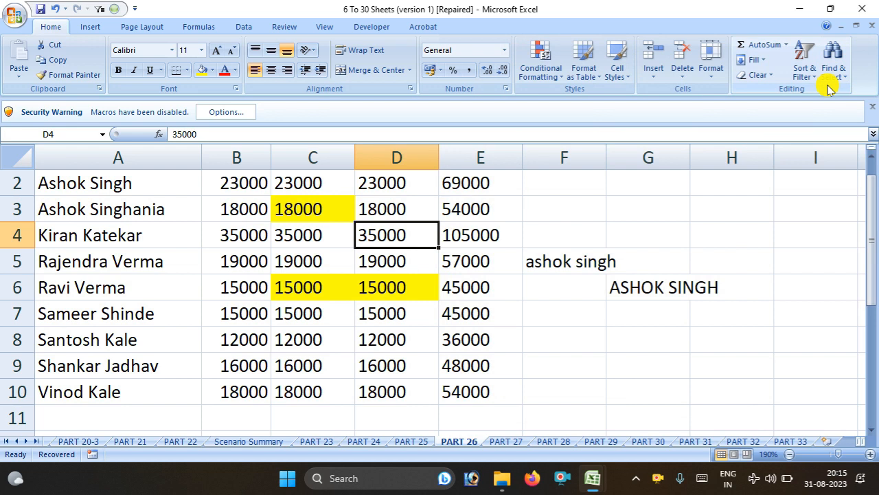
click(832, 72)
click(829, 104)
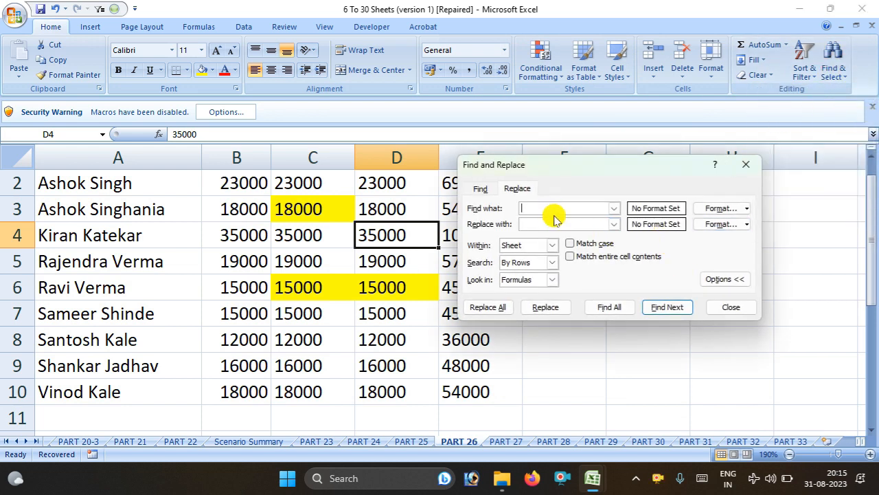
click(746, 165)
double_click(732, 181)
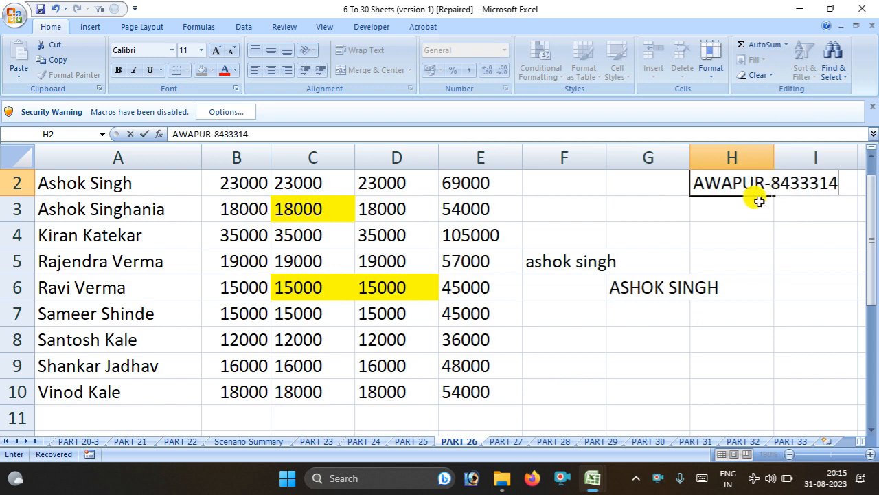
Confirm the H2 entry, narrow column G and widen column H to fit the code
key(Left)
key(Left)
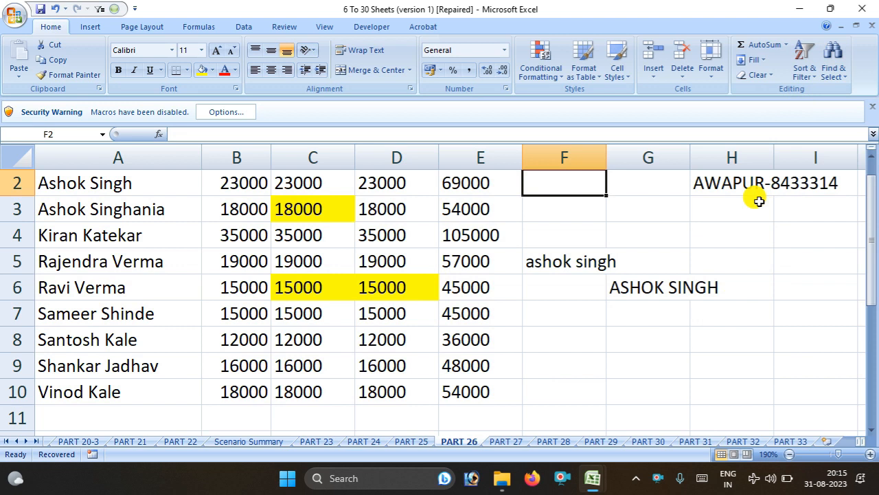
double_click(792, 181)
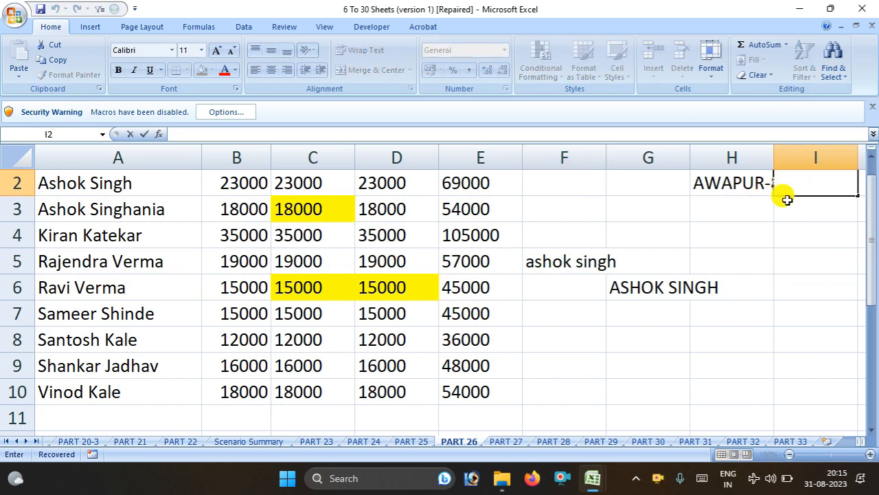
click(724, 191)
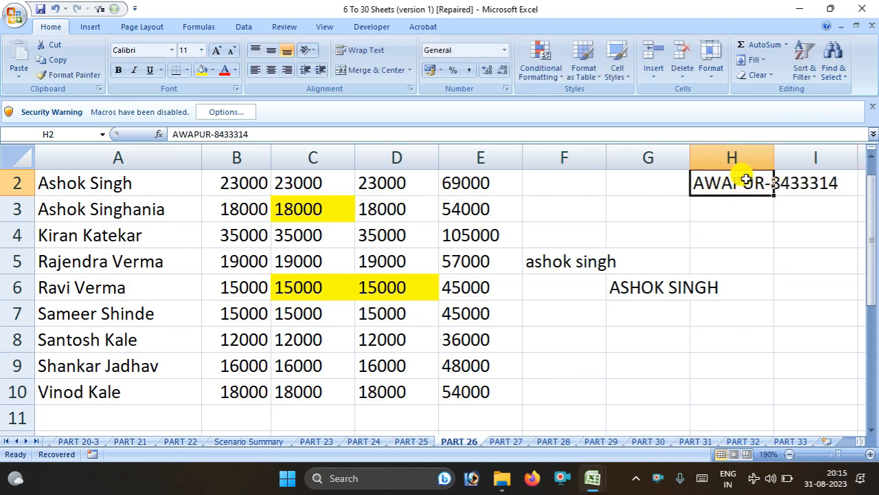
drag(690, 155, 629, 155)
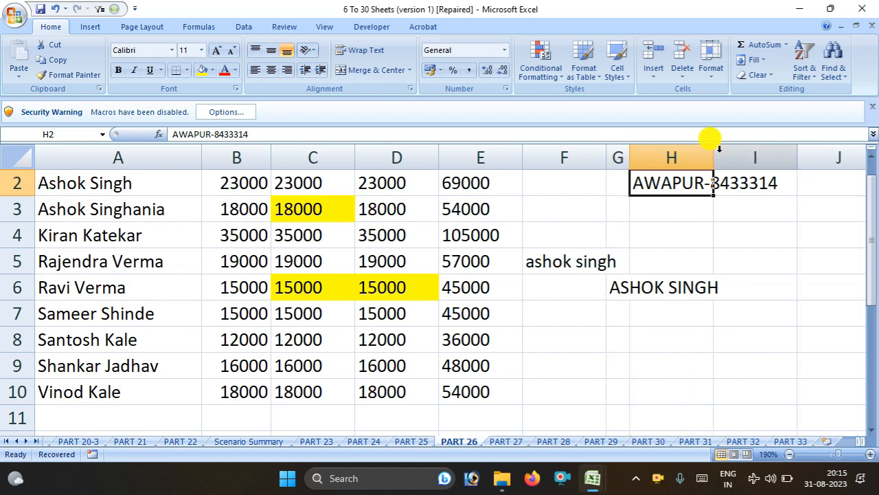
drag(715, 141, 817, 165)
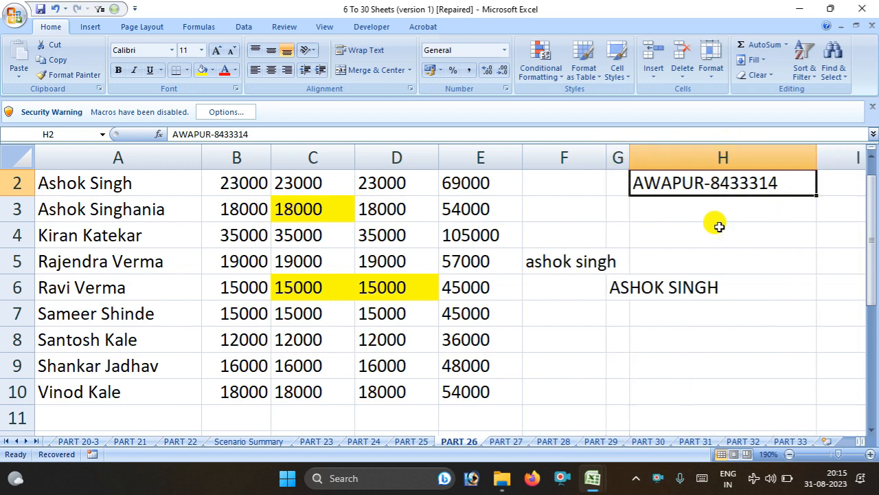
Fill H2's AWAPUR code down to H14 as a consecutively numbered series, then select column H
double_click(676, 289)
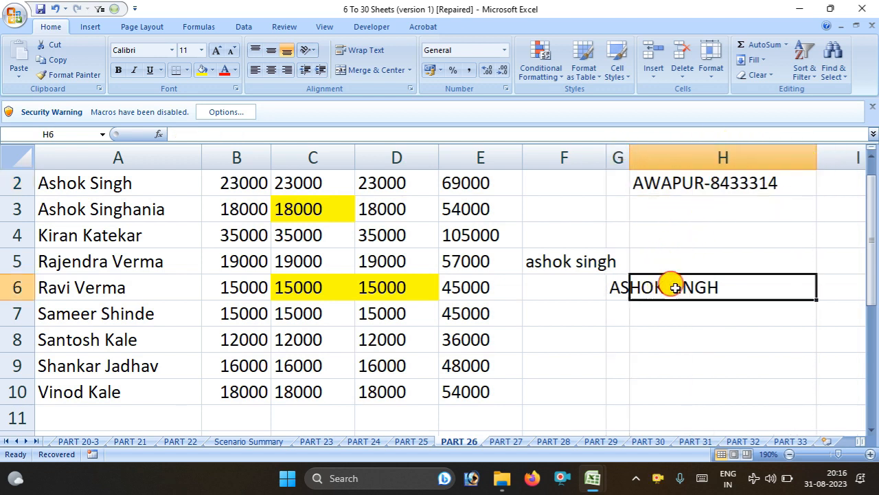
click(644, 182)
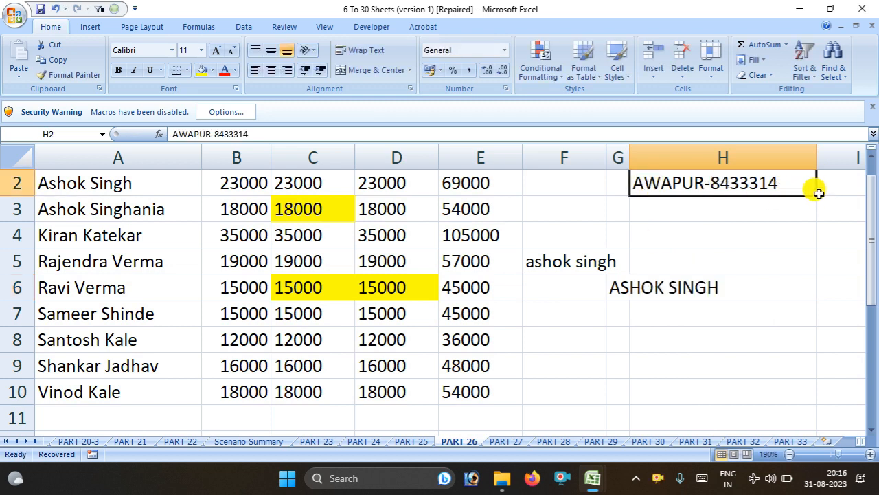
drag(817, 194, 785, 358)
scroll(790, 347, up, 2)
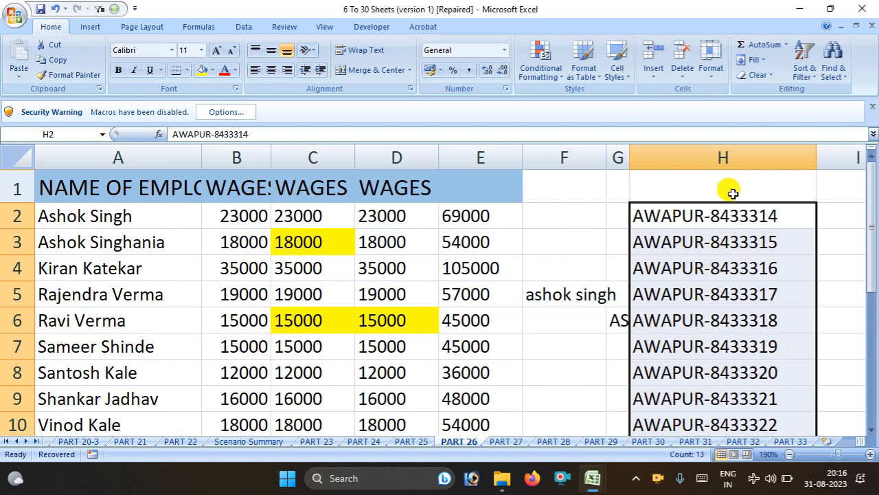
click(695, 320)
click(680, 163)
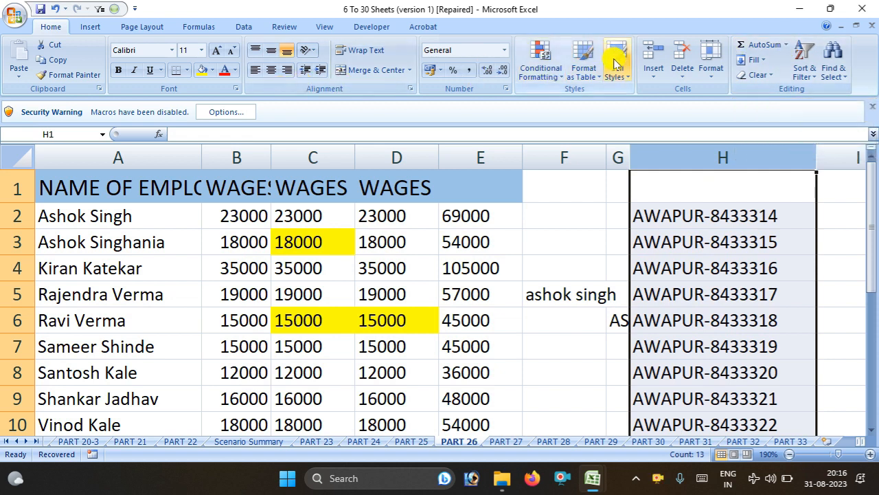
Replace every '-' in the codes with a space using Replace All (13 replacements)
click(833, 68)
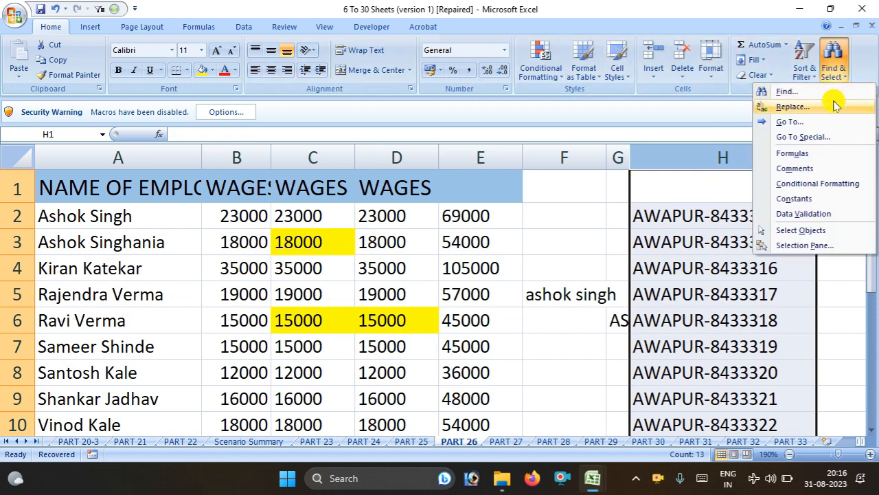
click(793, 107)
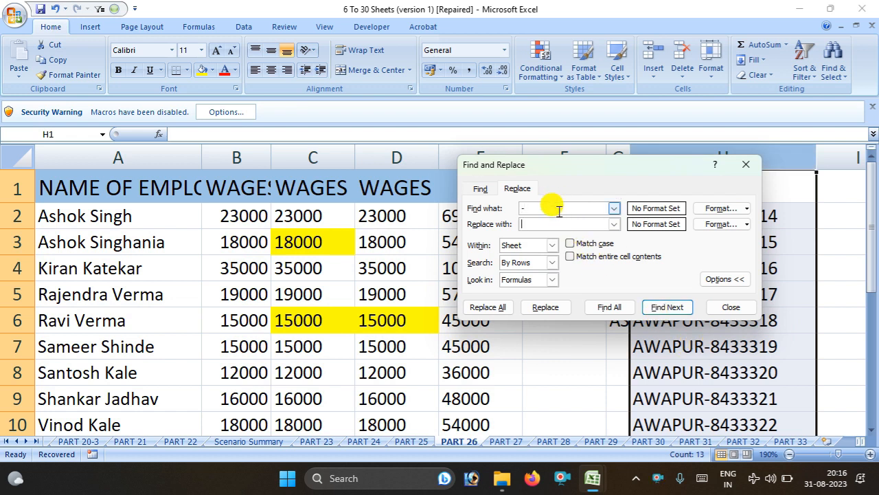
key(Tab)
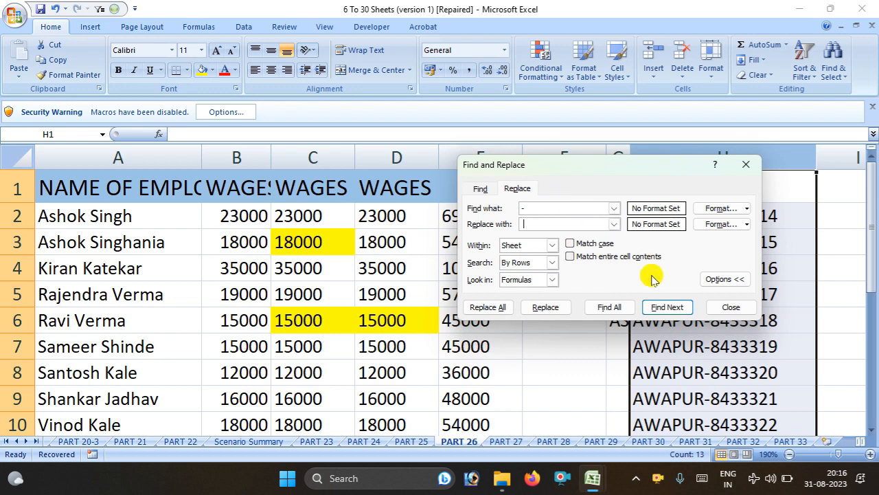
click(496, 309)
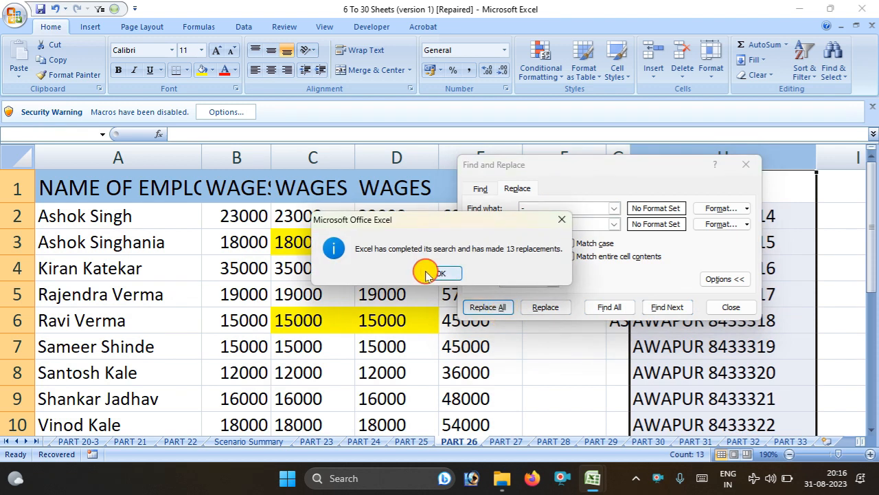
click(426, 273)
click(745, 165)
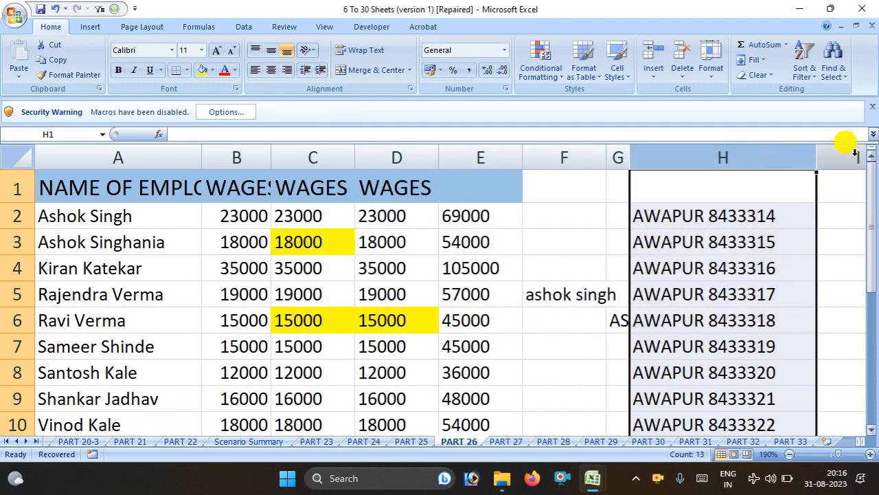
Reopen Replace to check the Within scope, keep it on Sheet, and close it
click(833, 60)
click(790, 107)
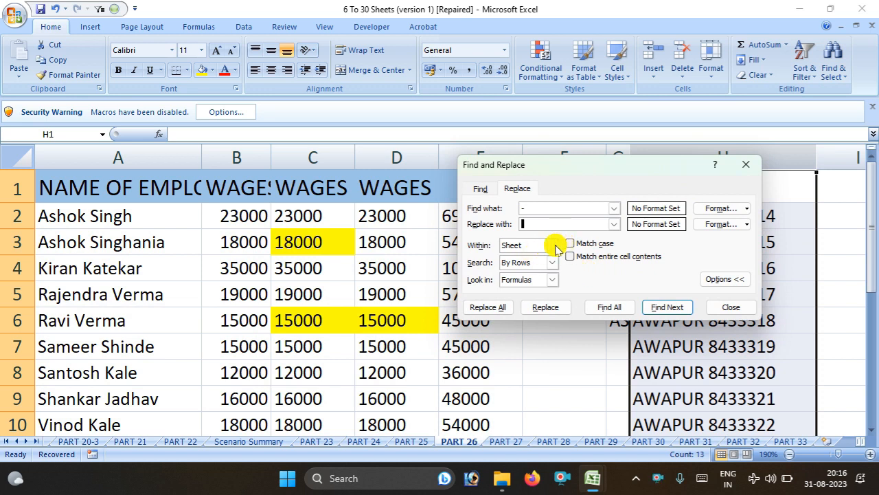
click(551, 247)
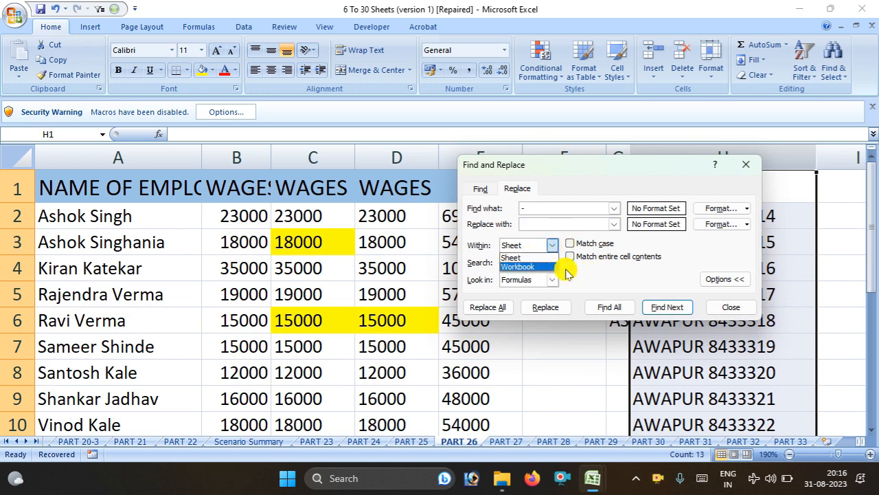
click(746, 170)
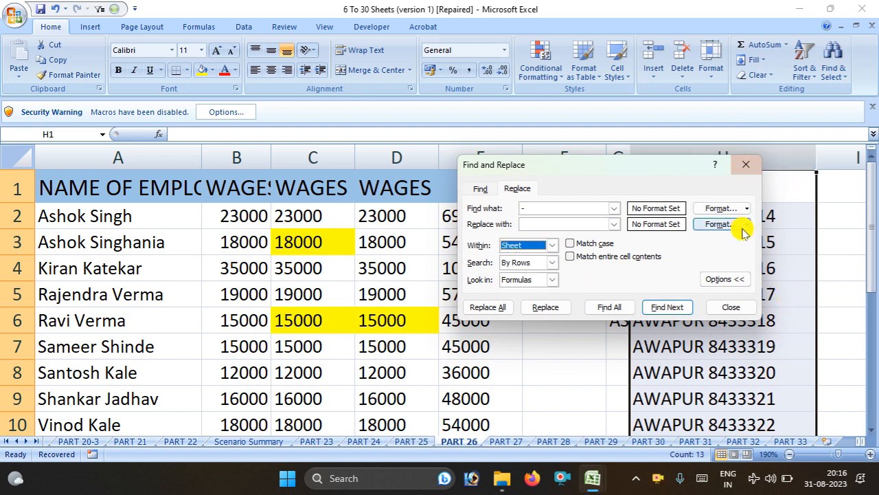
click(748, 162)
click(837, 59)
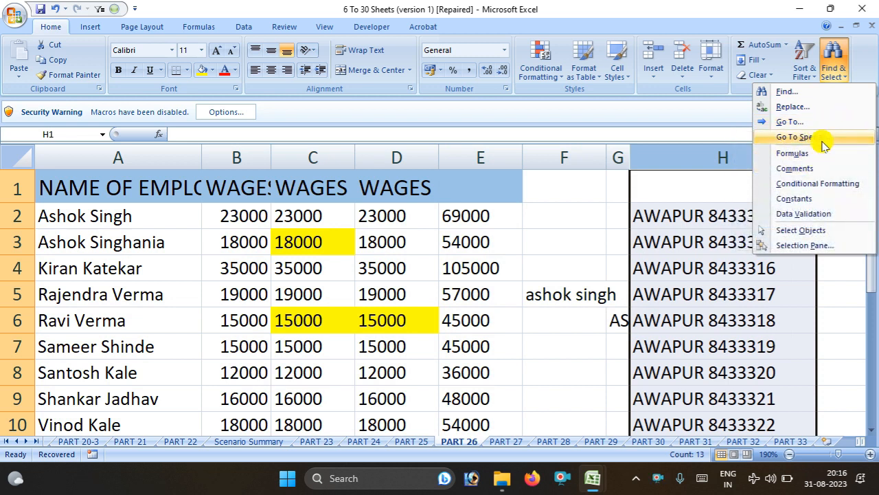
Switch to the 31 Goto Special workbook's MAIN SHEET and open the Quick Access Toolbar customization list
click(595, 482)
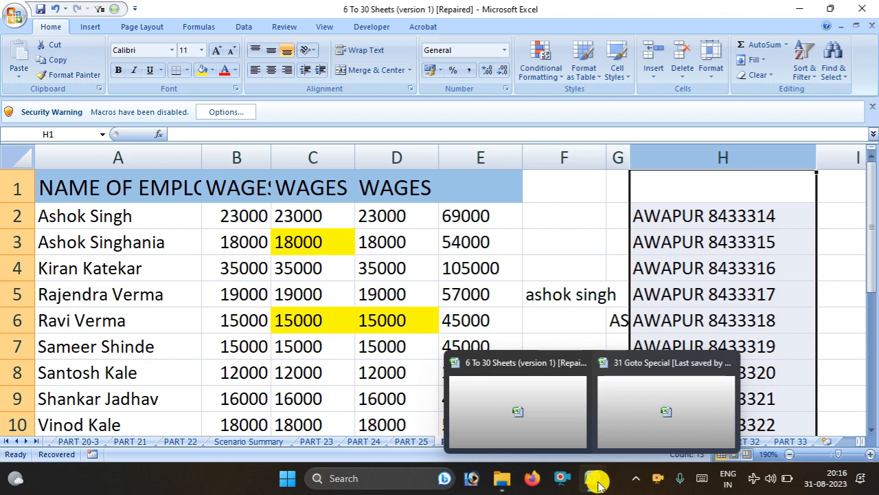
click(628, 412)
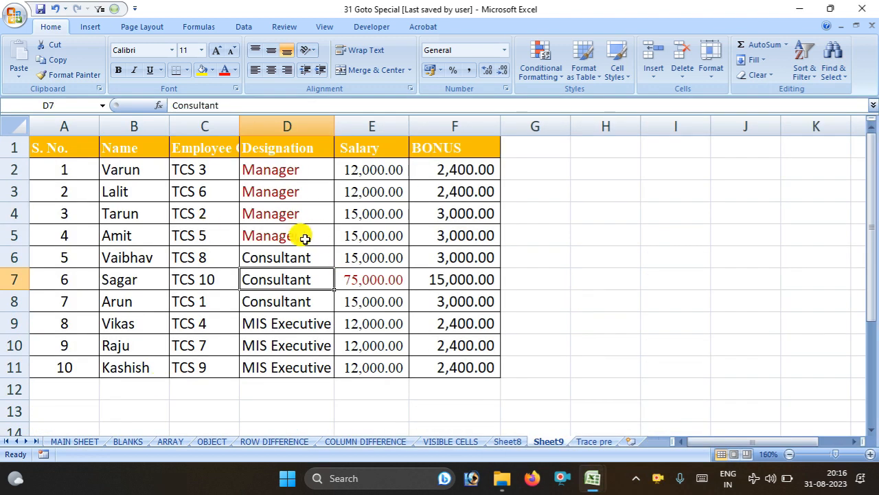
click(78, 441)
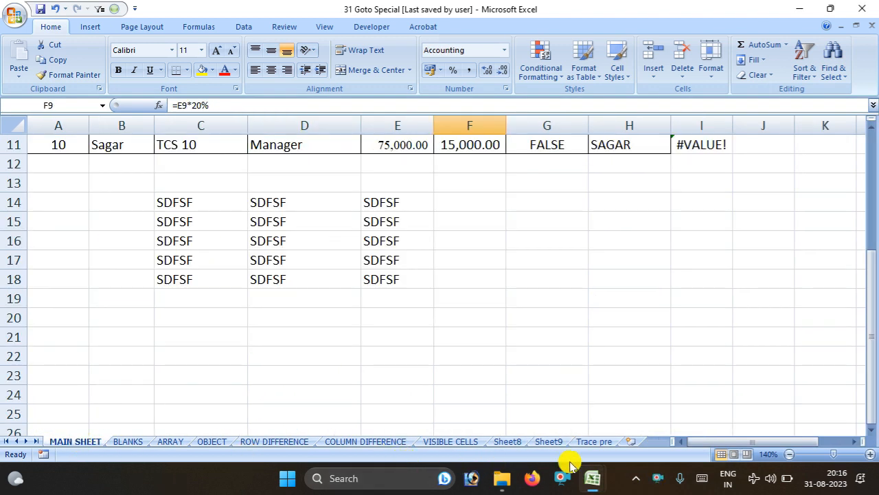
click(724, 431)
scroll(199, 250, up, 4)
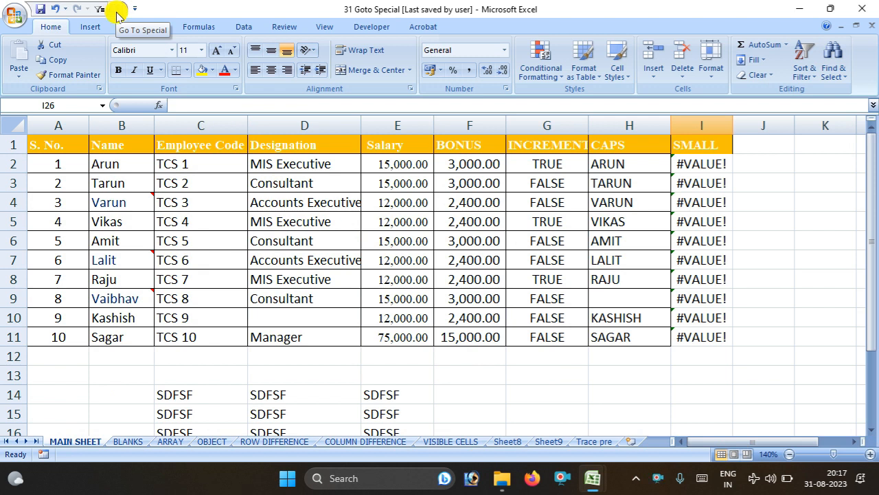
click(833, 65)
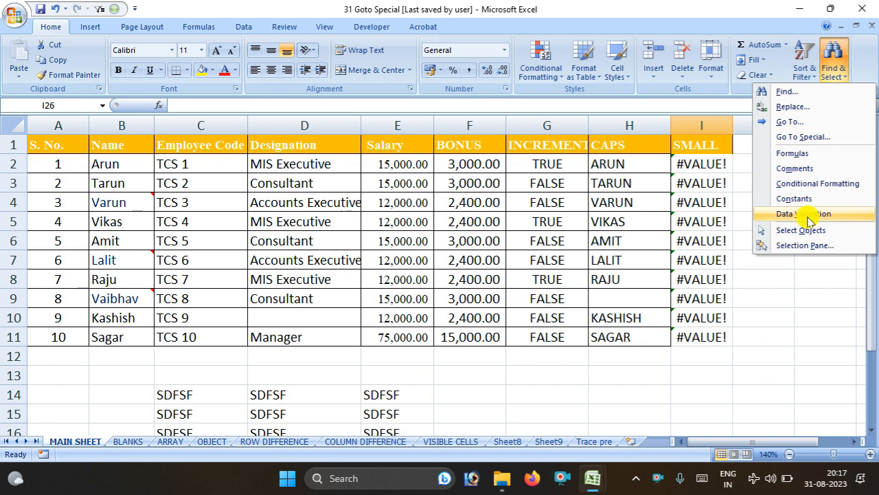
click(135, 12)
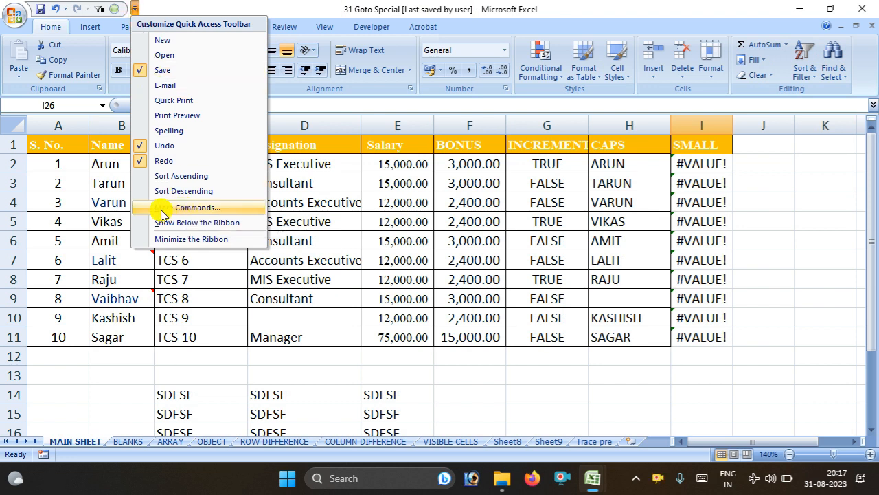
Try adding Go To Special from All Commands, dismiss the already-on-toolbar notice, and cancel
click(229, 214)
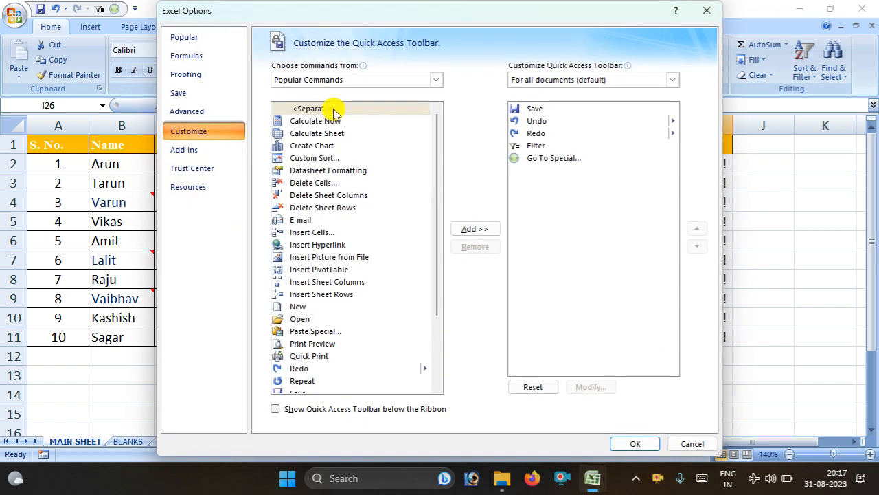
click(433, 81)
click(409, 120)
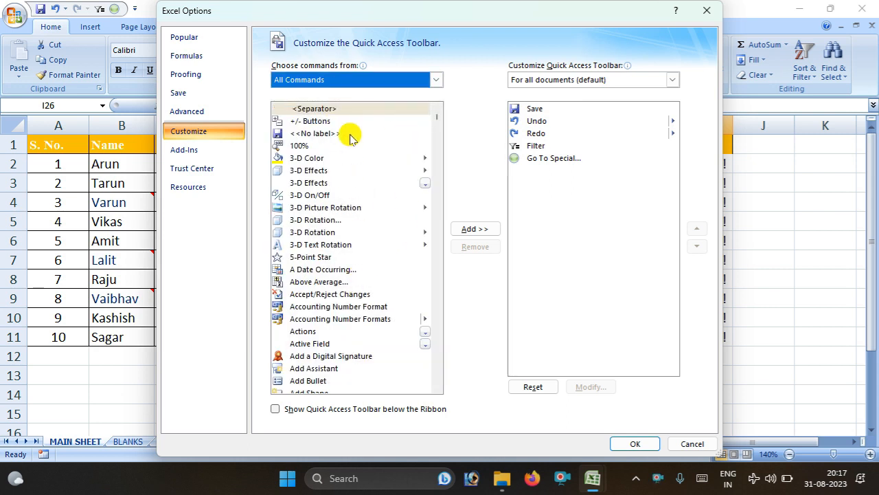
click(340, 183)
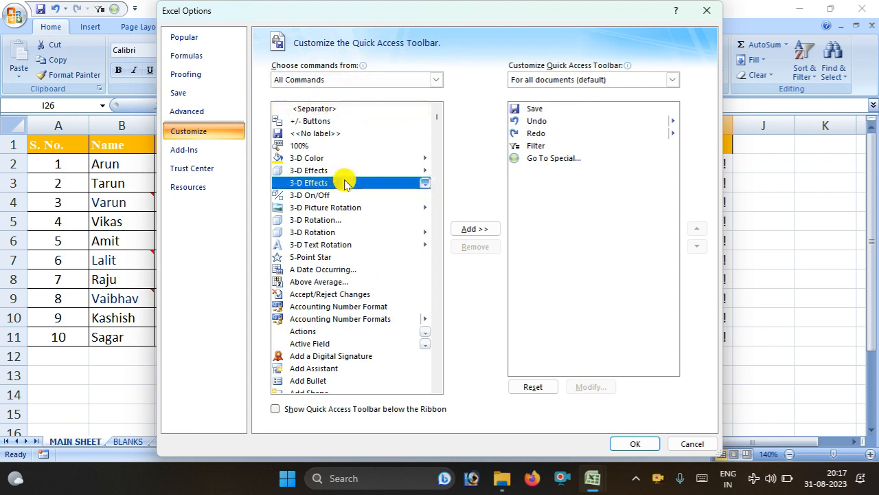
key(g)
scroll(364, 250, down, 6)
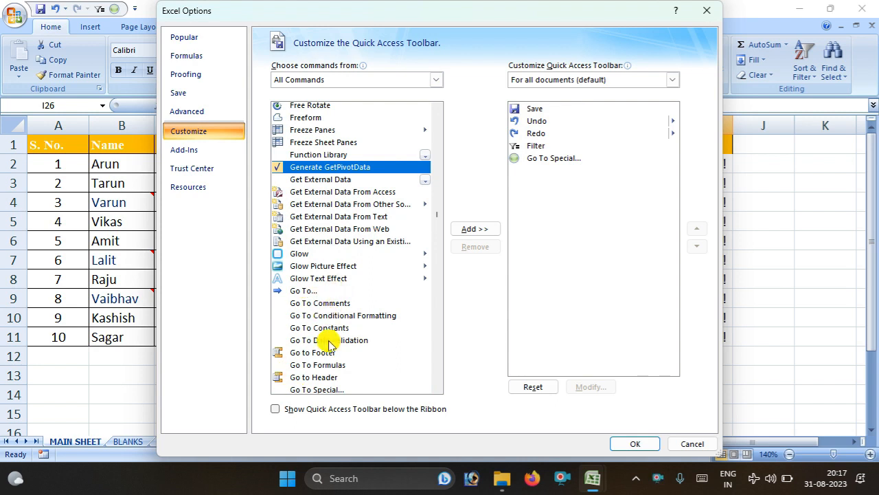
scroll(328, 343, down, 1)
click(307, 334)
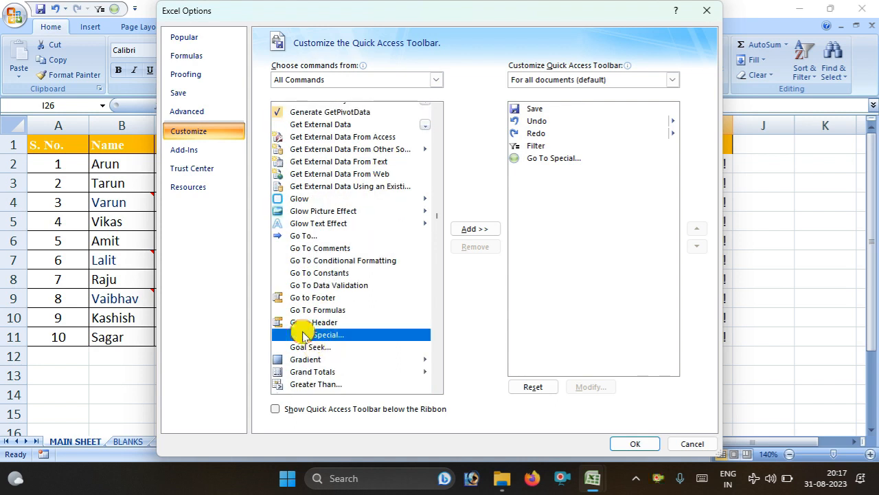
click(464, 232)
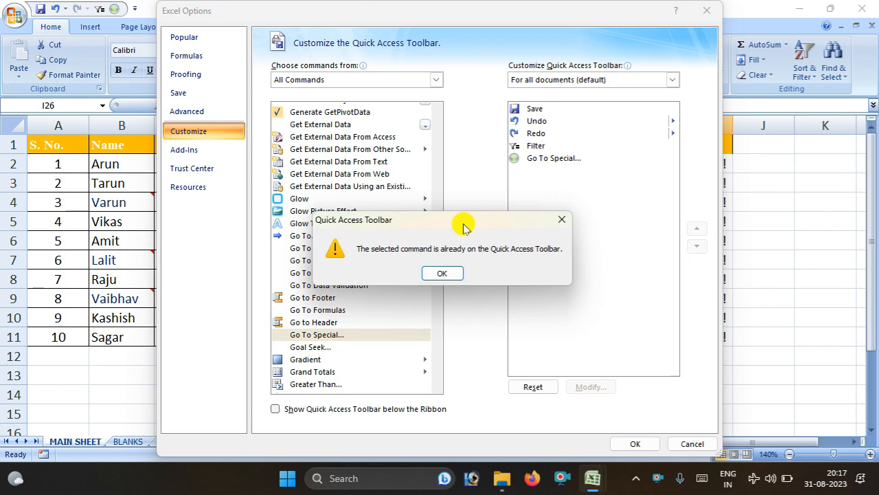
click(442, 275)
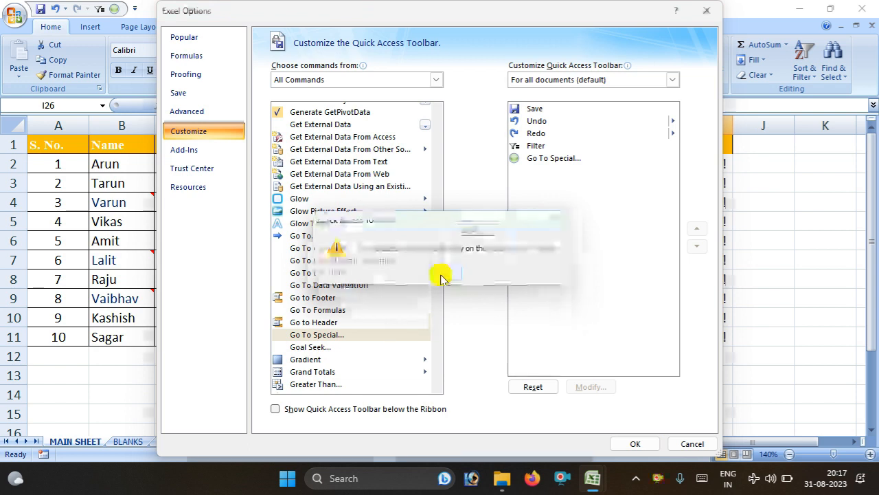
click(698, 447)
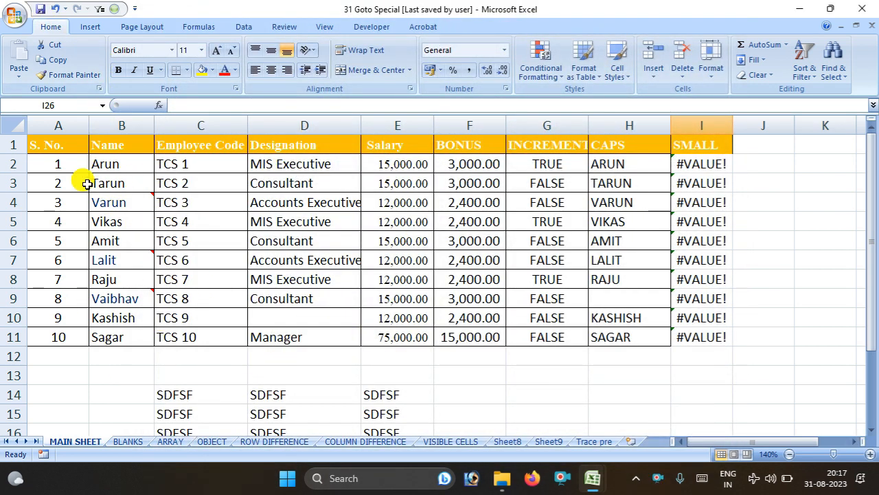
click(120, 9)
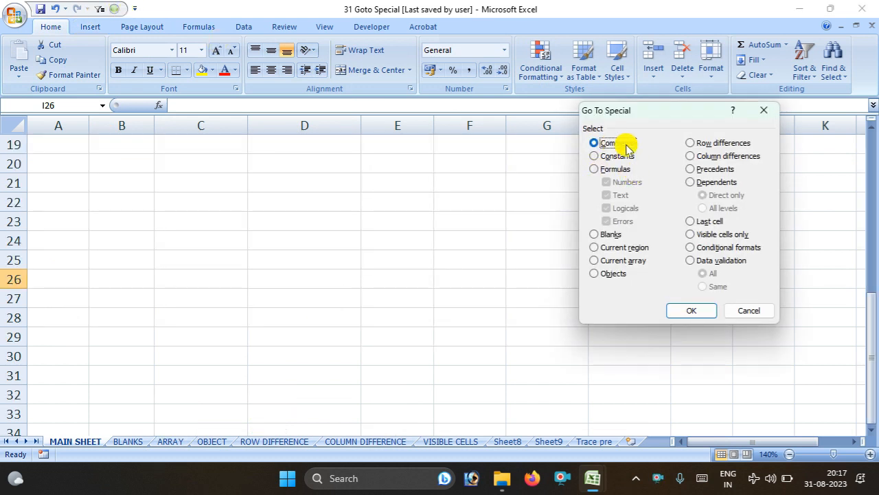
click(749, 309)
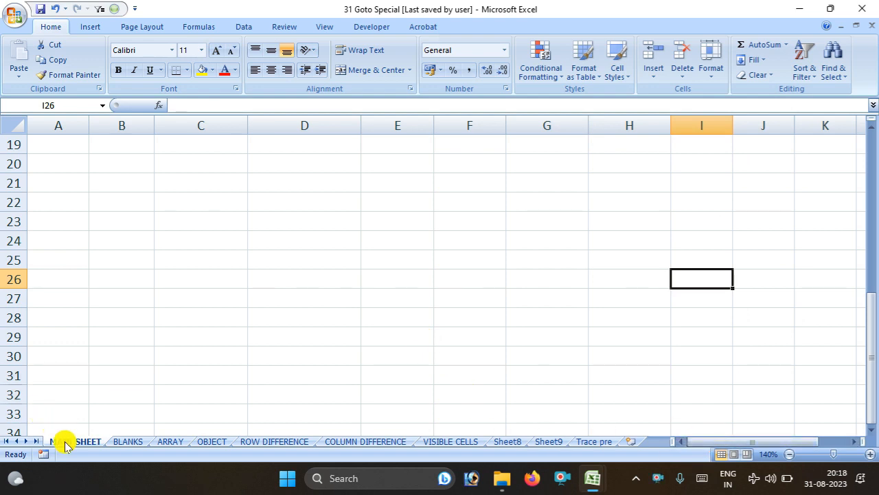
scroll(356, 244, up, 6)
click(59, 162)
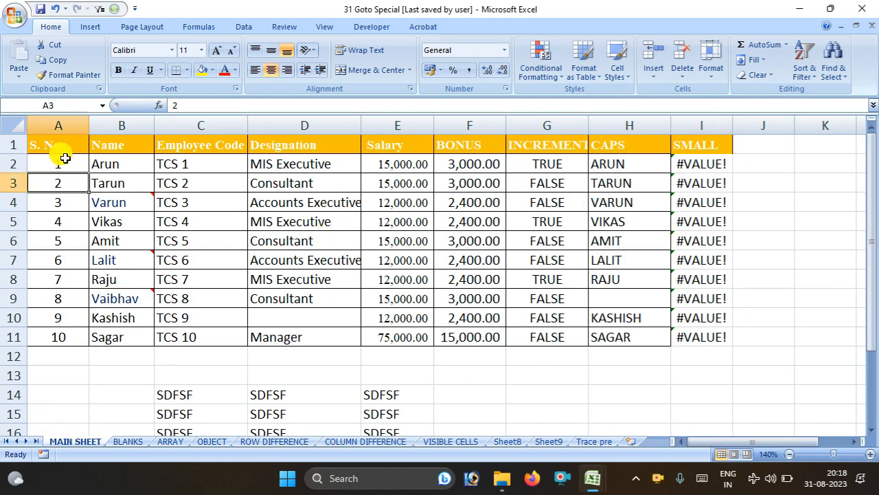
click(45, 141)
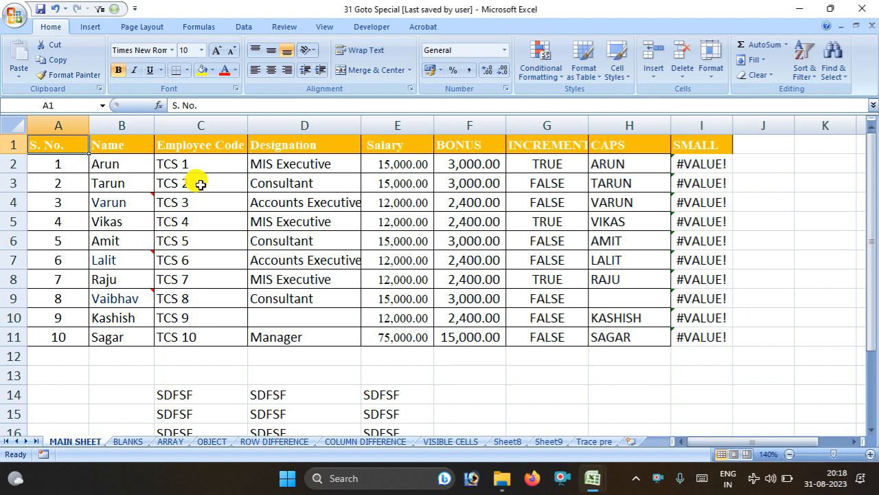
drag(47, 146, 677, 331)
click(564, 376)
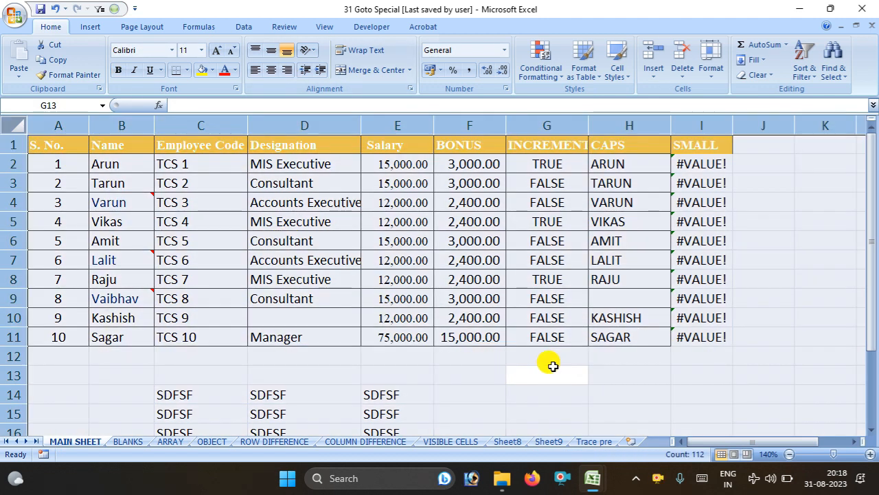
Use Go To Special ▸ Comments to select the commented cells B4, B7 and B9
click(547, 365)
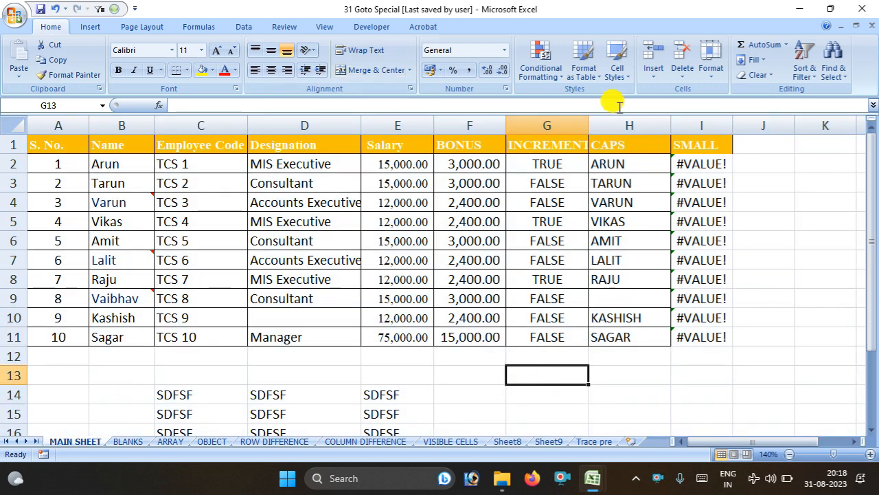
key(ctrl+g)
key(alt+s)
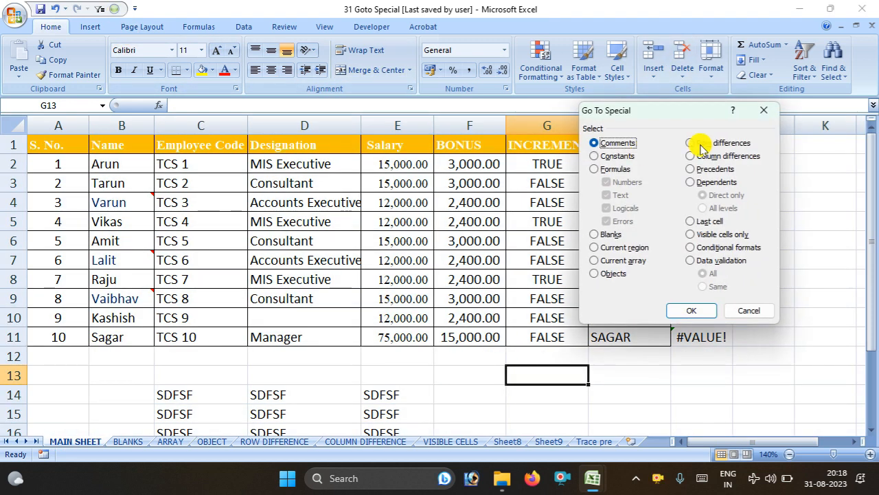
click(691, 309)
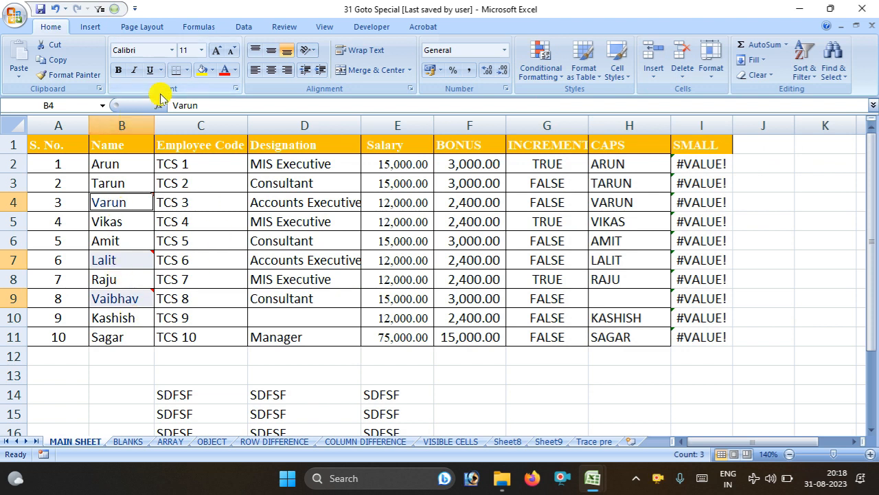
Grow and shrink the commented cells' font to end at size 12, then reselect them with Ctrl+Shift+O
click(216, 51)
click(216, 51)
click(216, 51)
click(233, 51)
click(234, 50)
click(234, 50)
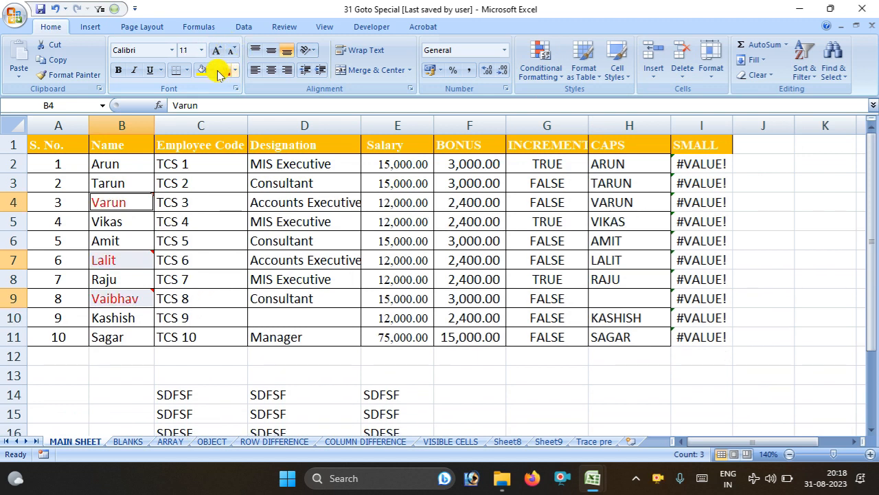
click(222, 258)
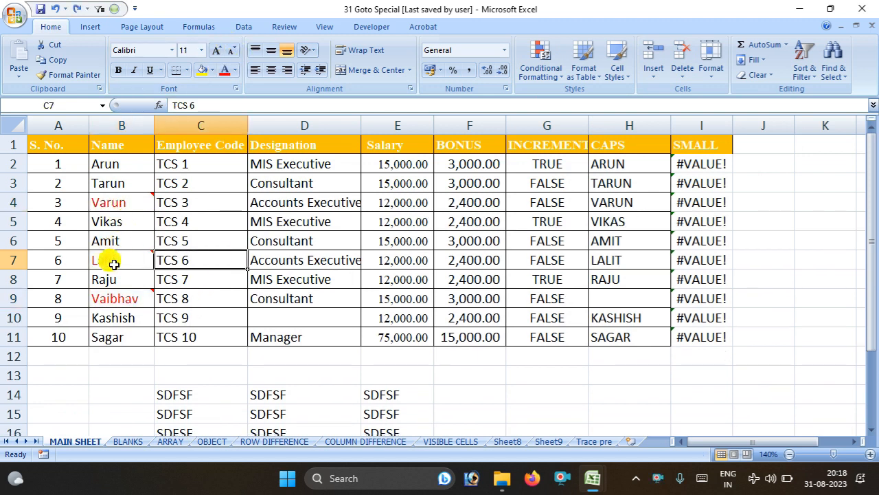
key(ctrl+shift+o)
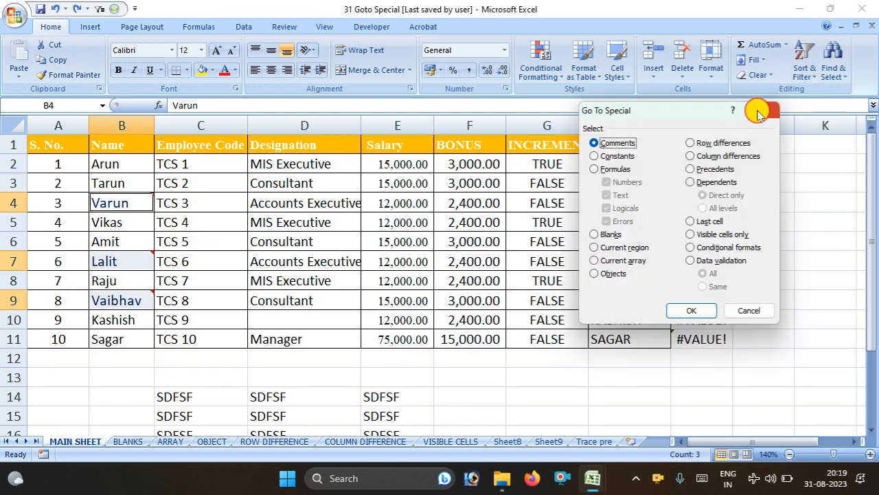
click(761, 112)
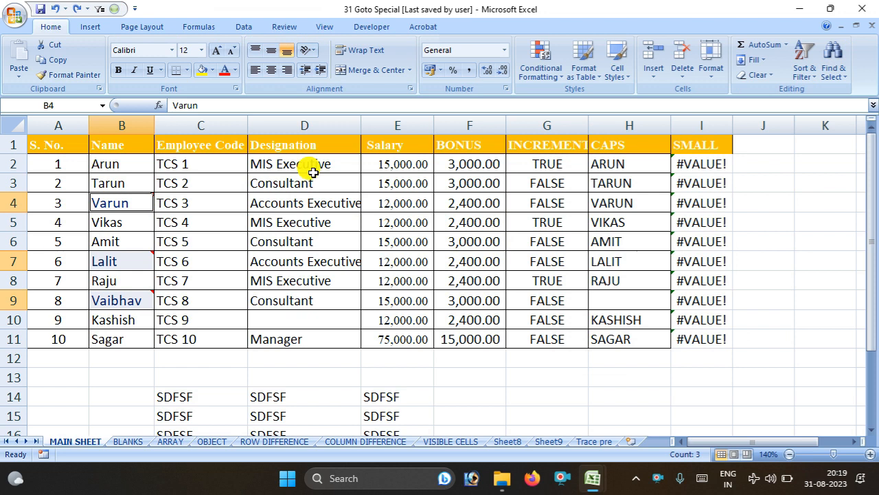
Try a Go To Special search for numeric constants, which finds no cells
click(114, 9)
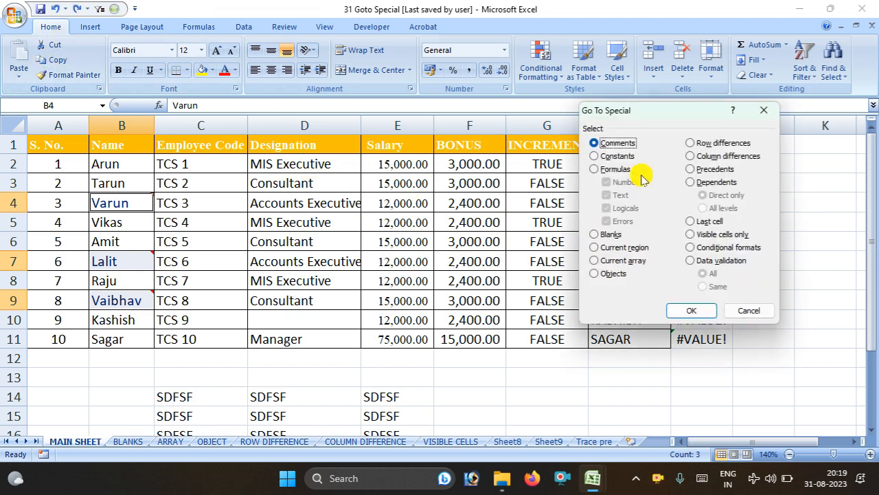
click(596, 156)
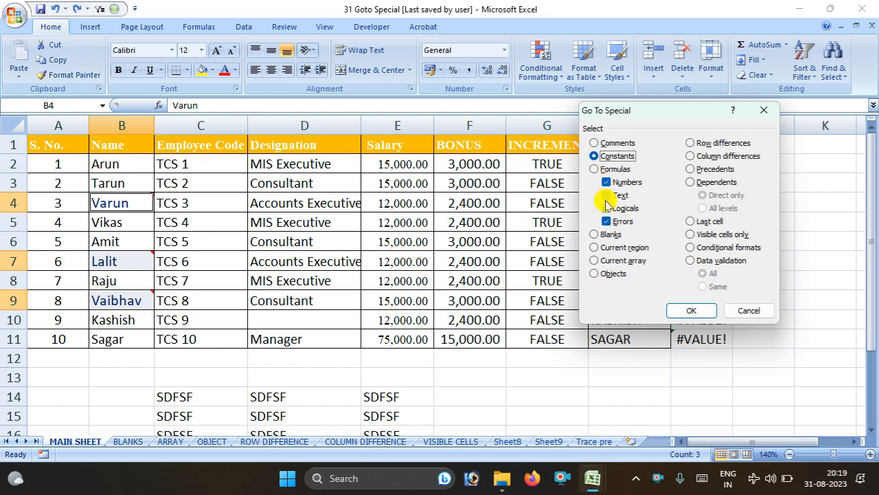
click(609, 196)
click(612, 208)
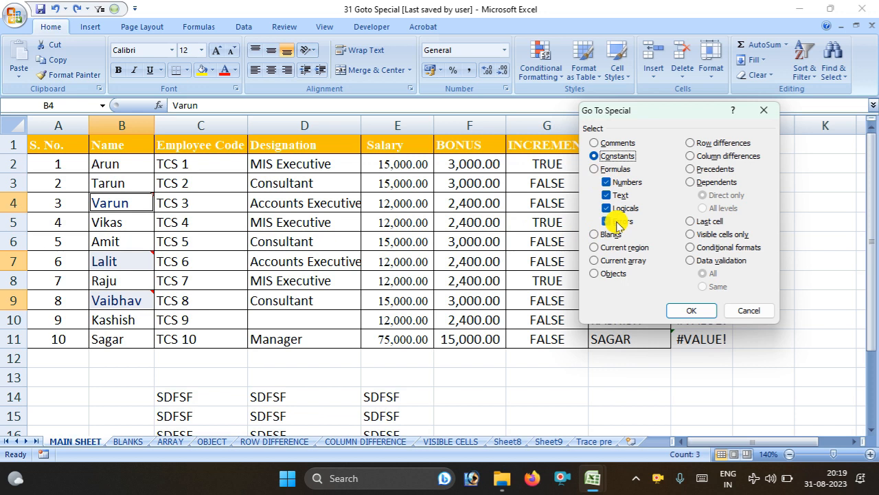
click(608, 221)
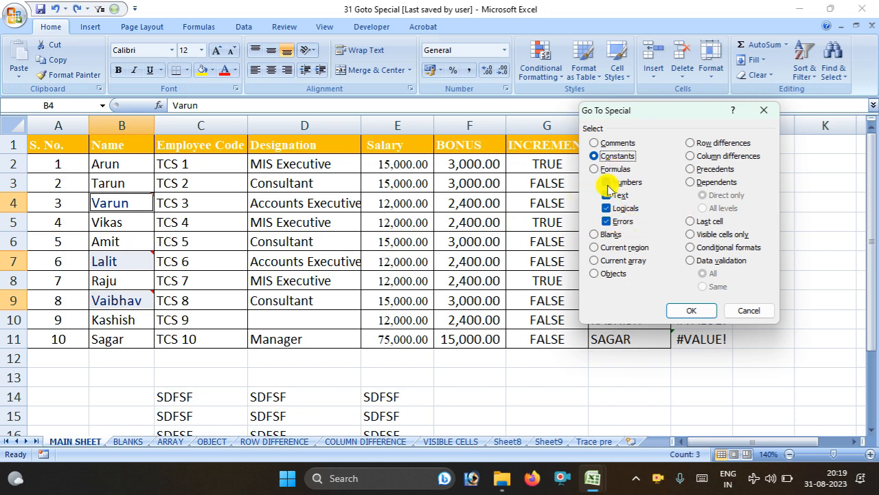
click(609, 208)
click(608, 221)
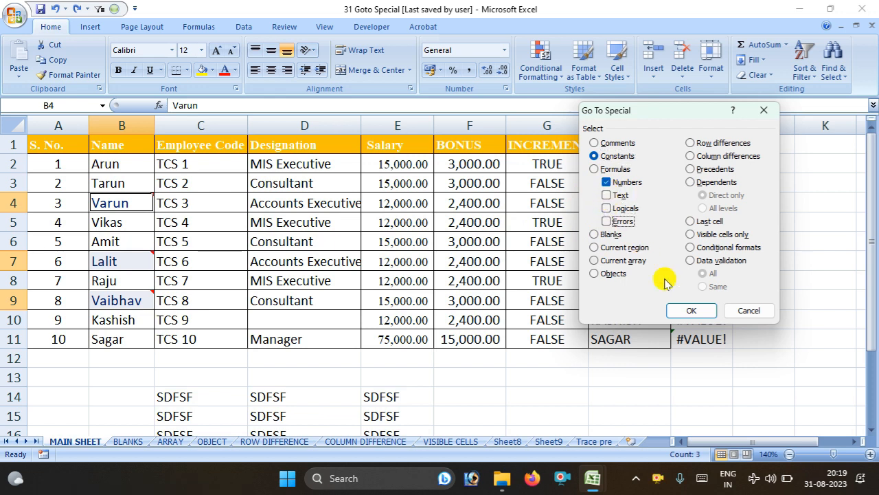
click(689, 309)
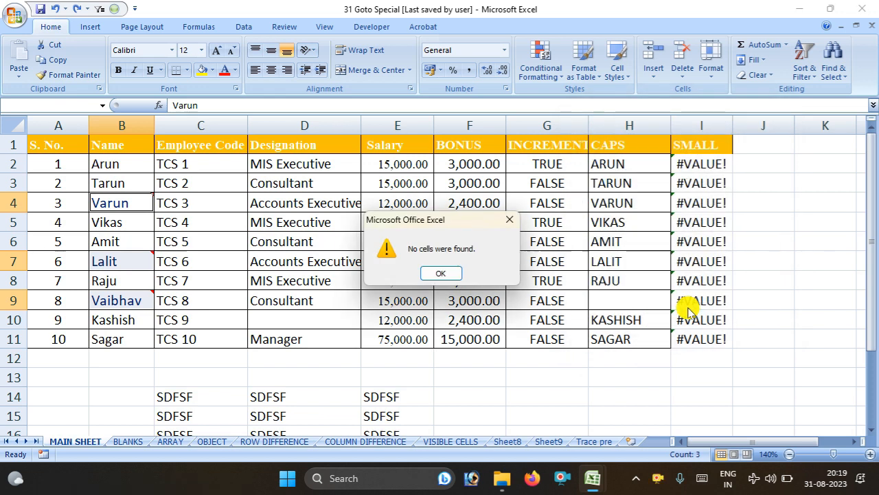
click(442, 274)
Re-enter salary cell E4, then select the table's 21 numeric constant cells
double_click(399, 200)
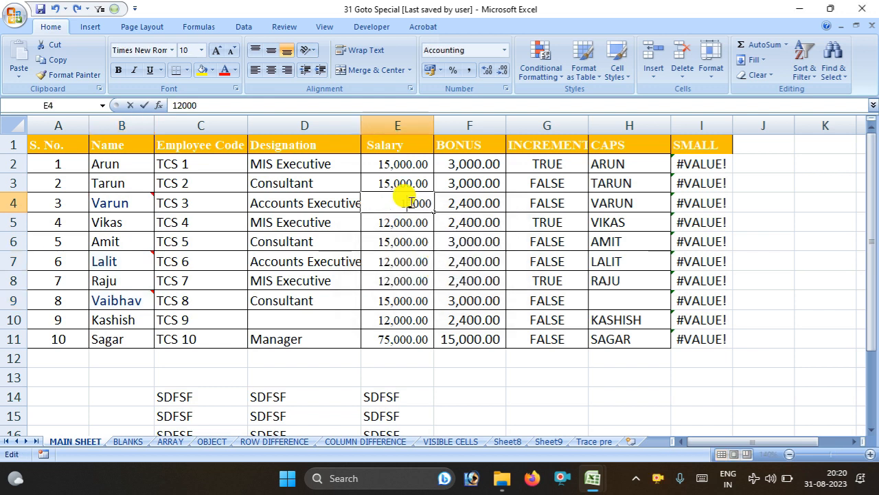
click(437, 235)
key(ctrl+a)
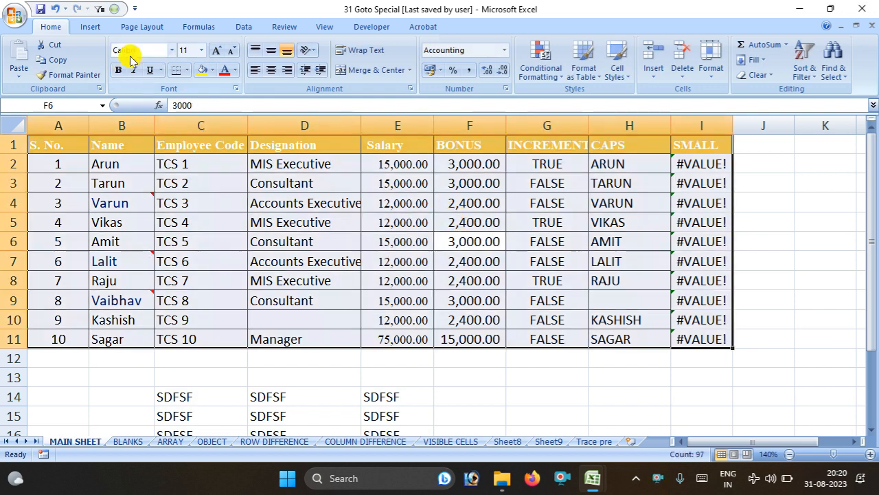
click(116, 10)
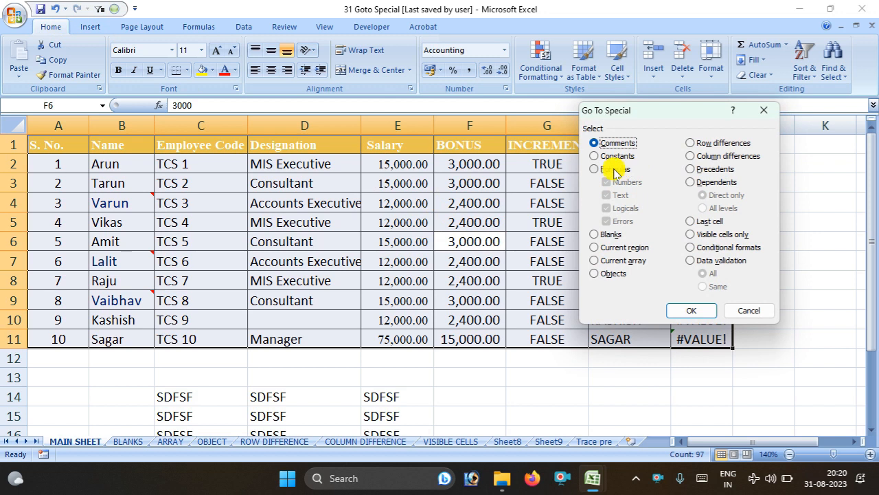
click(595, 156)
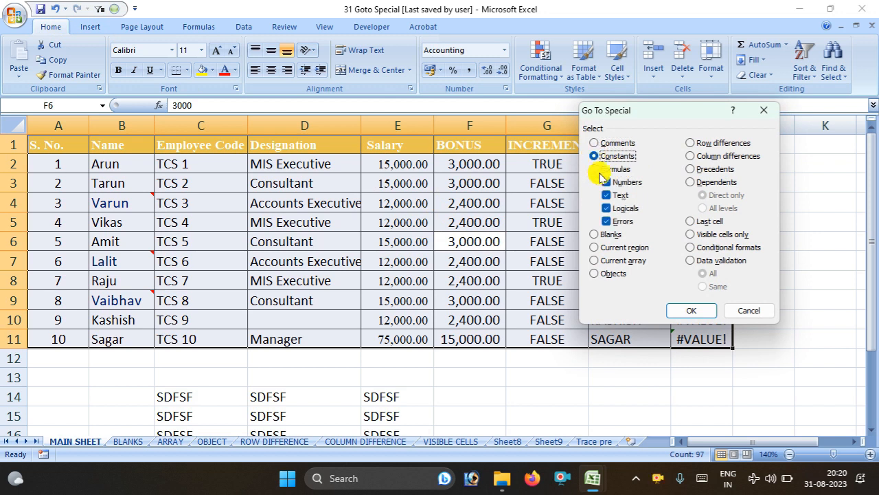
click(607, 208)
click(689, 309)
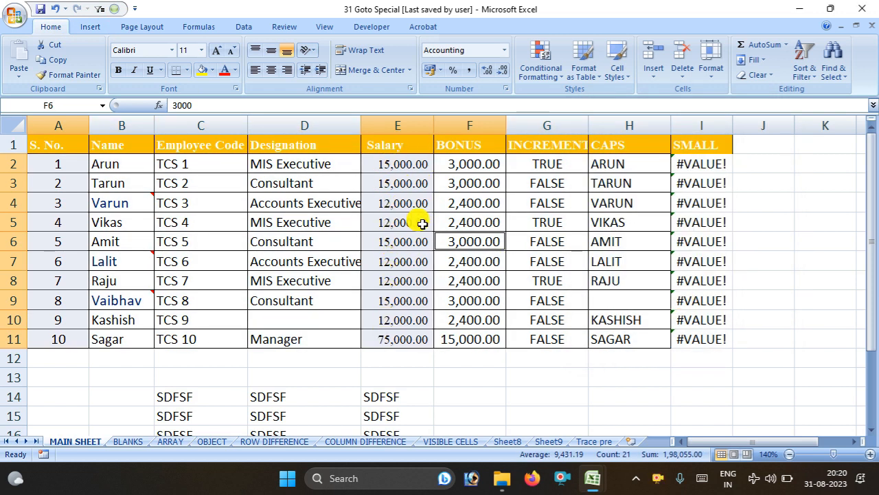
click(457, 242)
Check the F4 and F5 bonus formulas, then reselect constants with only Numbers checked
click(474, 197)
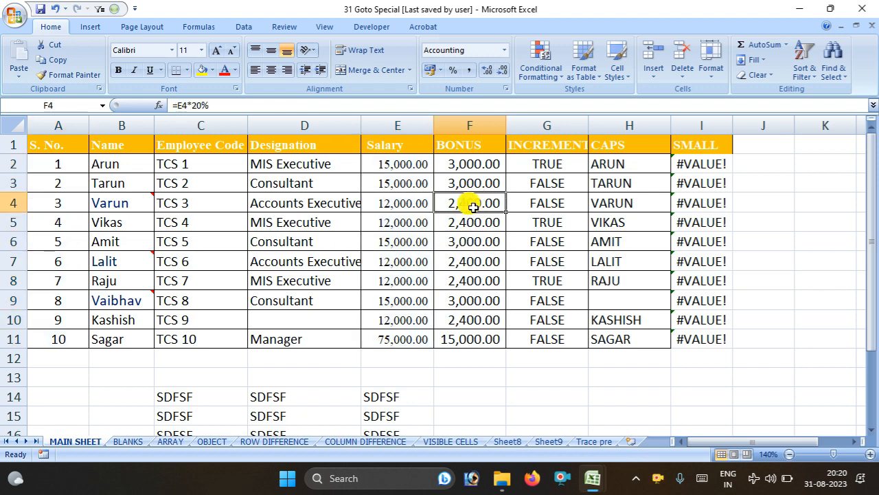
click(472, 219)
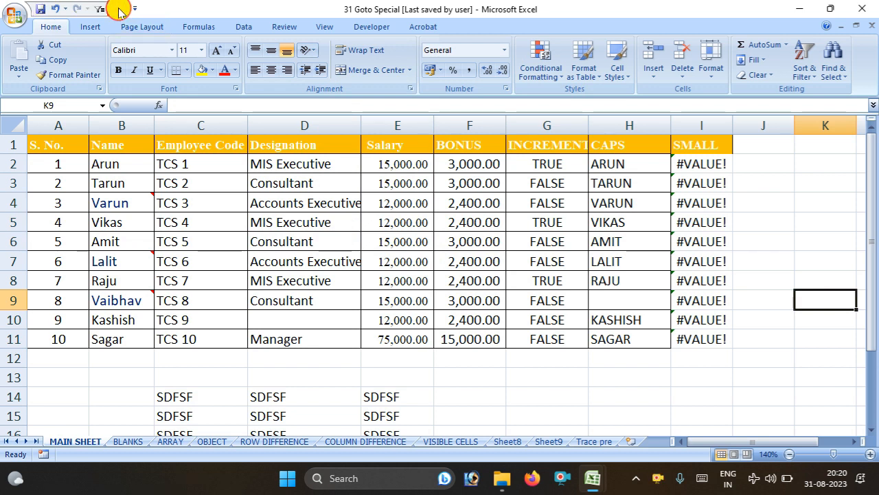
click(117, 10)
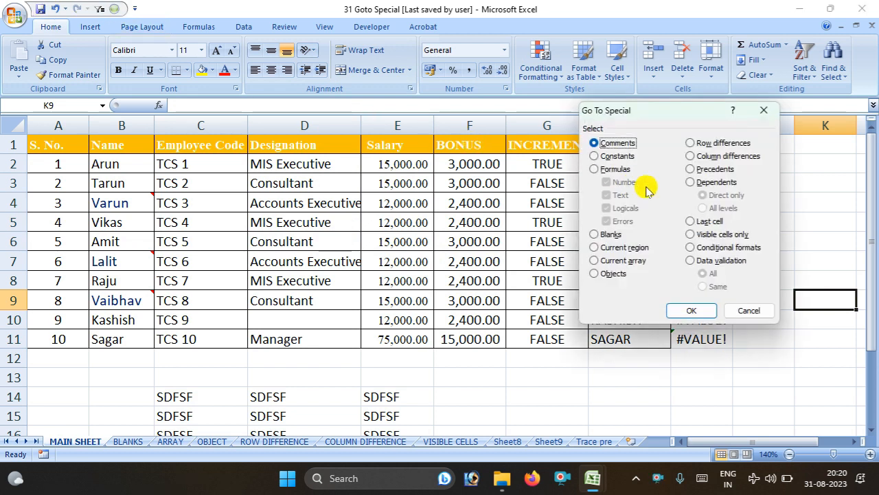
click(613, 156)
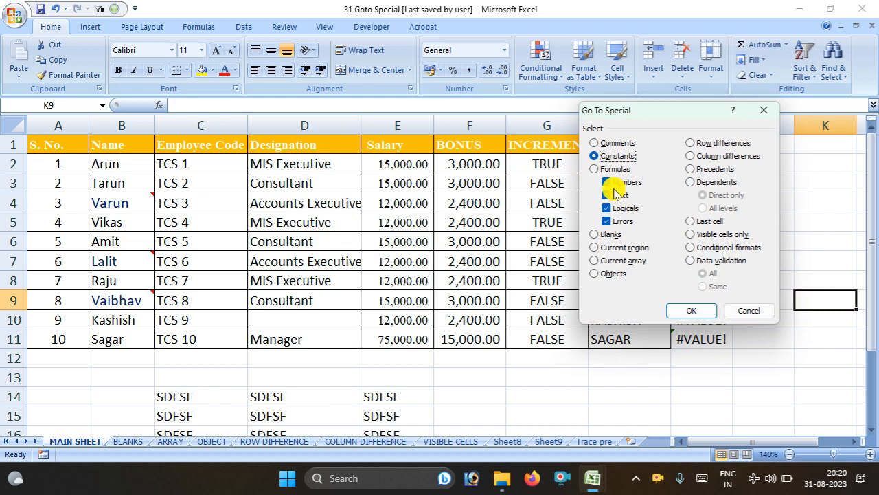
click(610, 196)
click(607, 208)
click(606, 221)
click(689, 310)
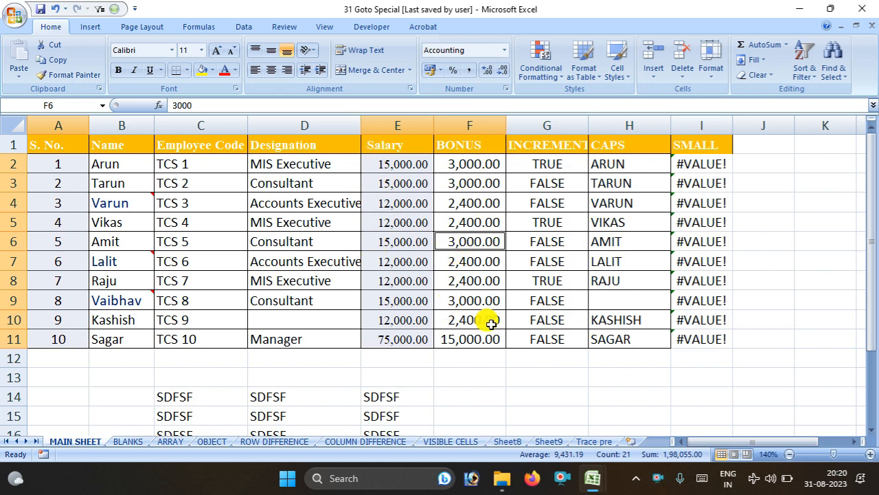
click(450, 186)
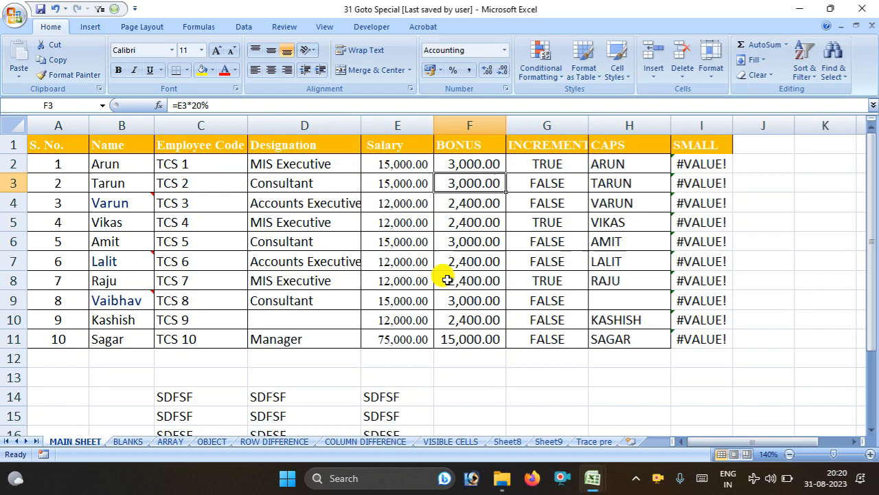
click(463, 245)
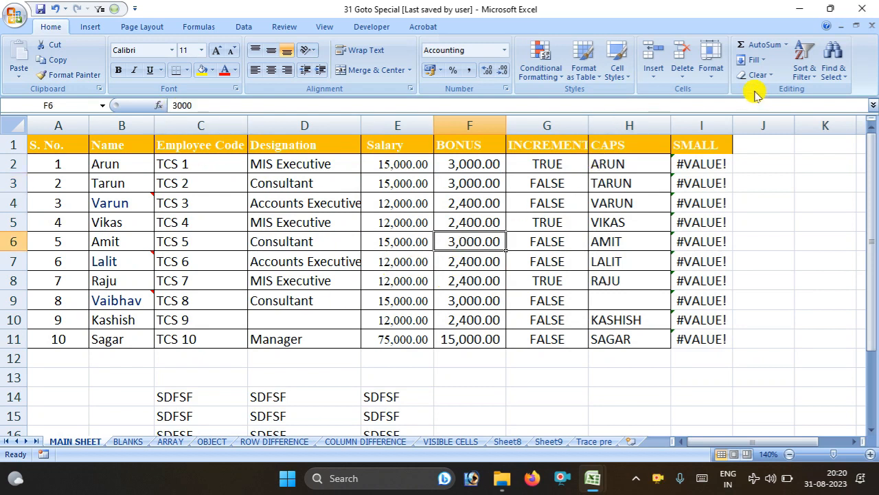
Select A1:I11 and pick out only its text constant cells
key(ctrl+a)
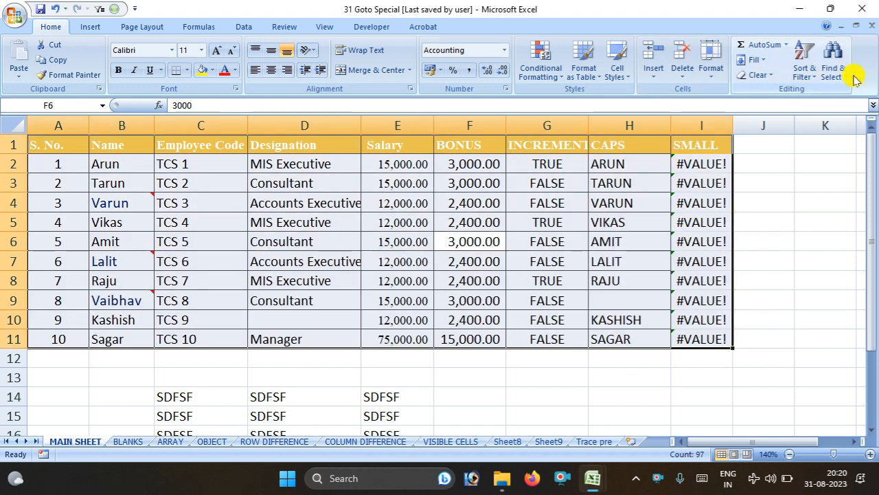
click(833, 68)
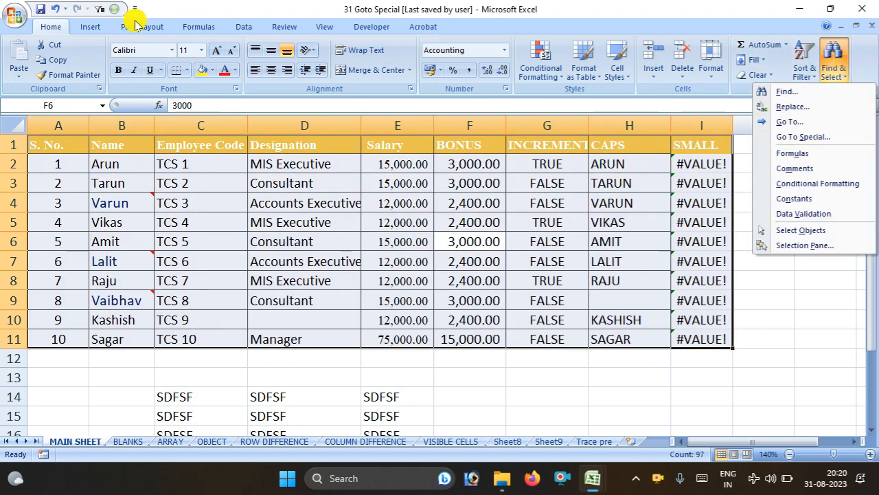
key(s)
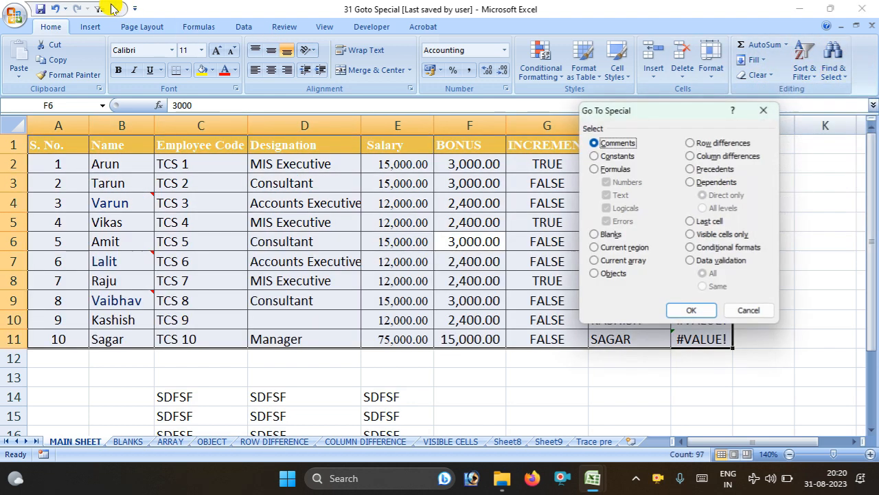
click(599, 158)
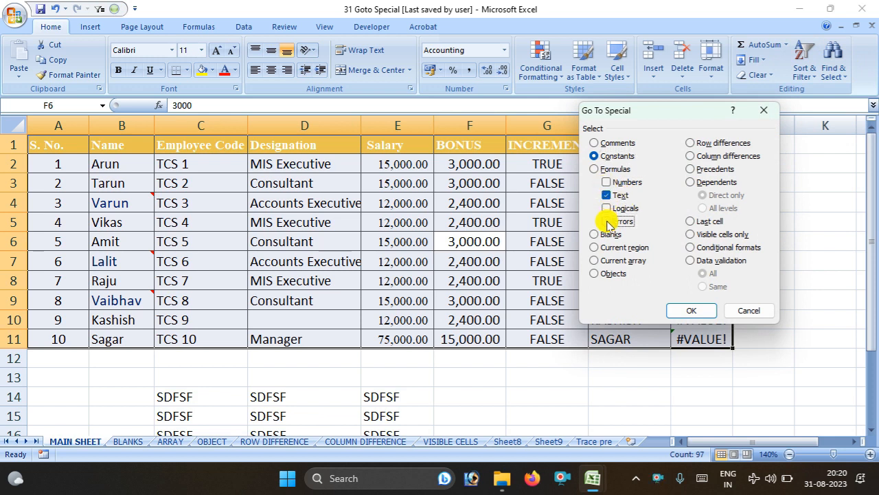
click(689, 310)
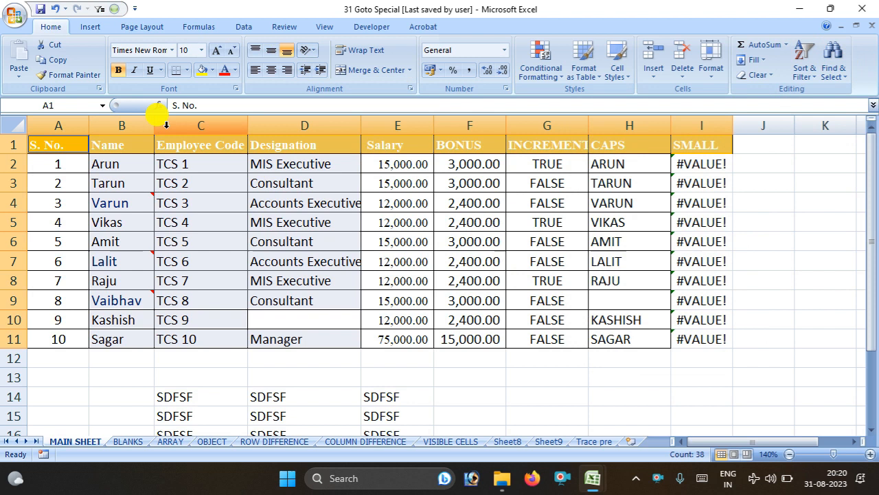
click(399, 203)
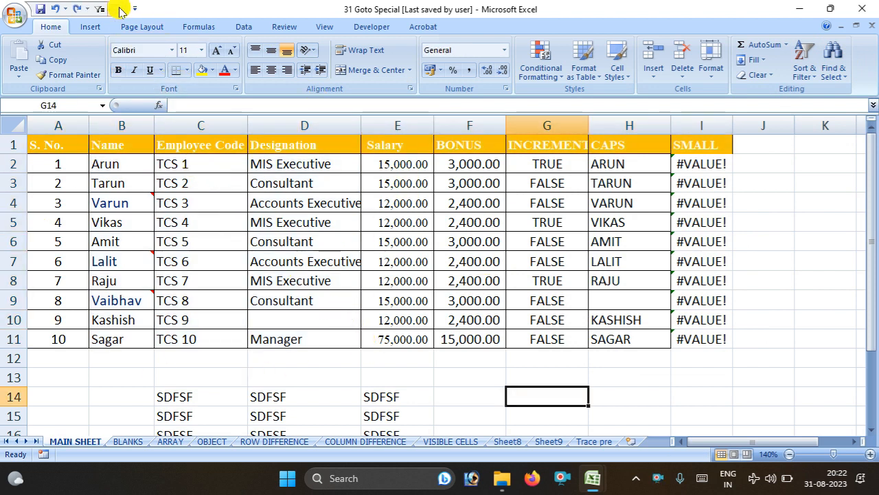
Select the numeric formula cells F2:F11, then try a formula search that finds nothing
click(114, 9)
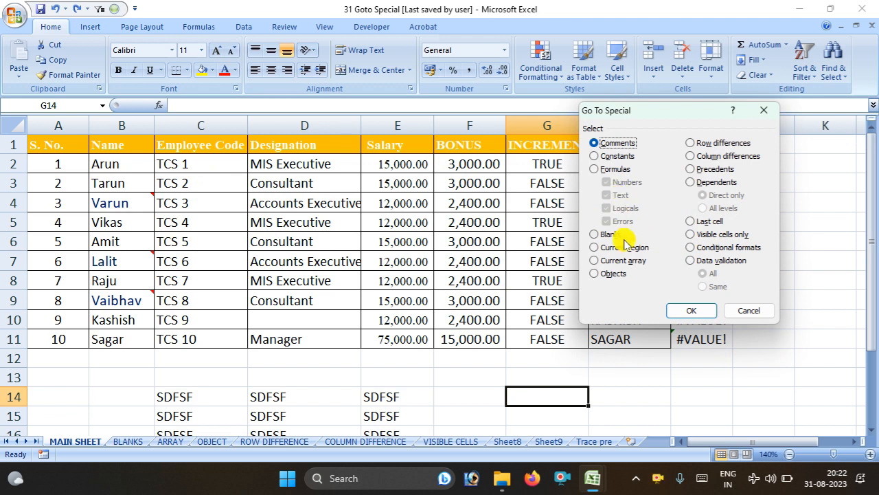
click(595, 170)
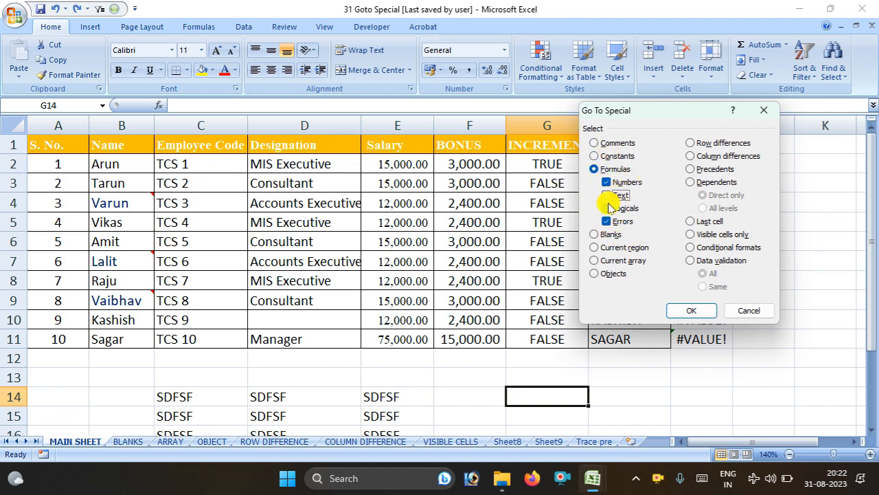
click(683, 309)
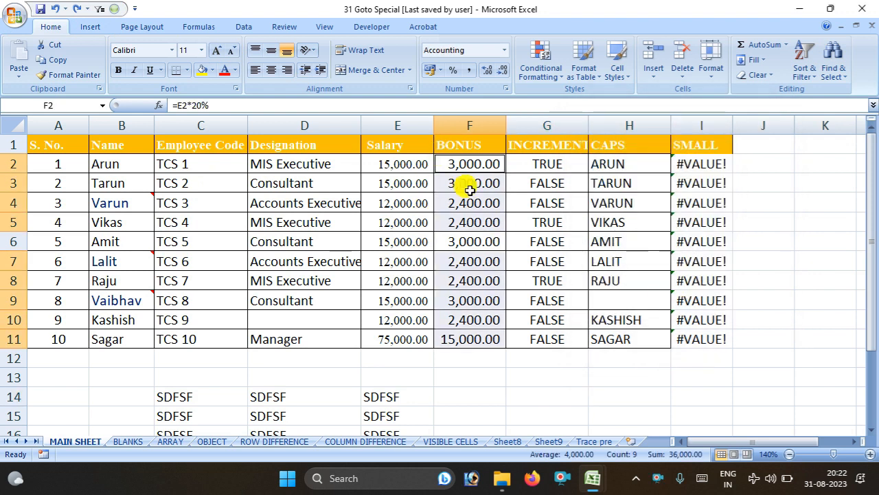
click(115, 9)
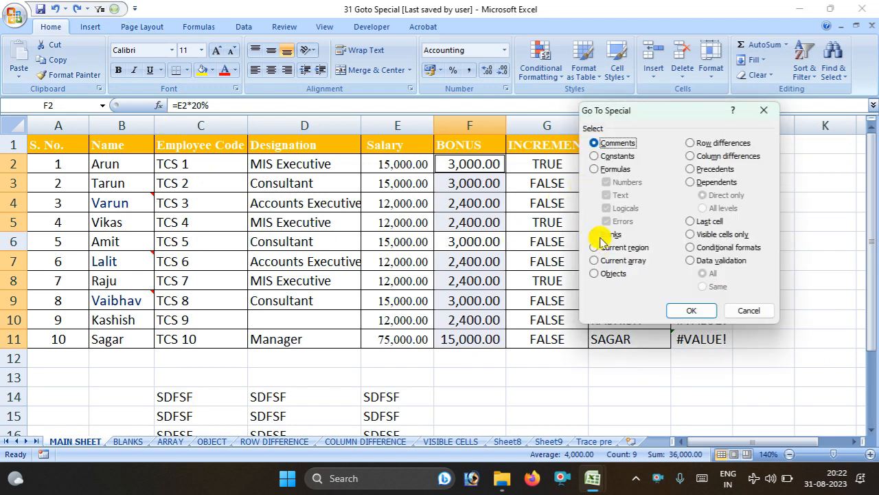
click(595, 169)
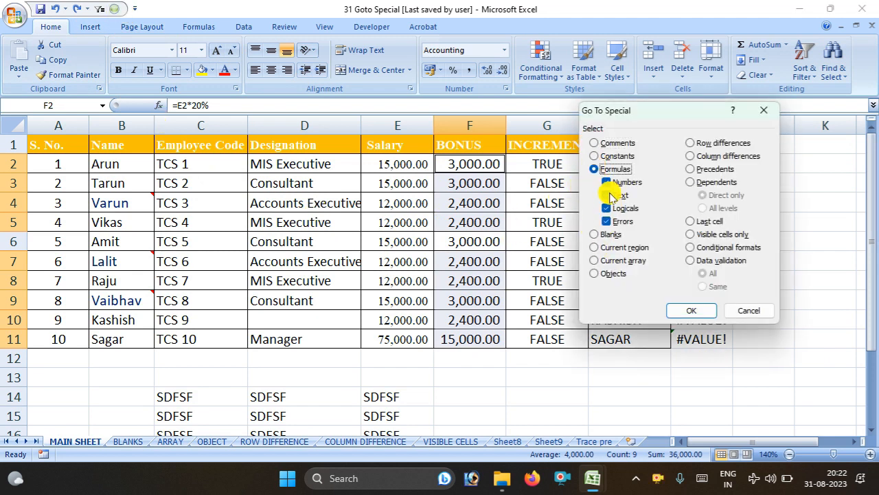
click(606, 182)
click(606, 222)
click(686, 309)
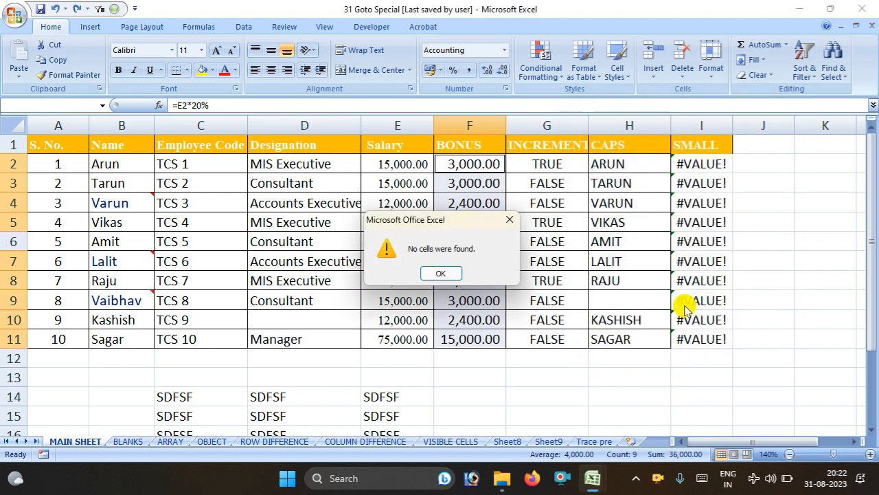
click(441, 273)
Select only the text formula cells in column H
click(554, 244)
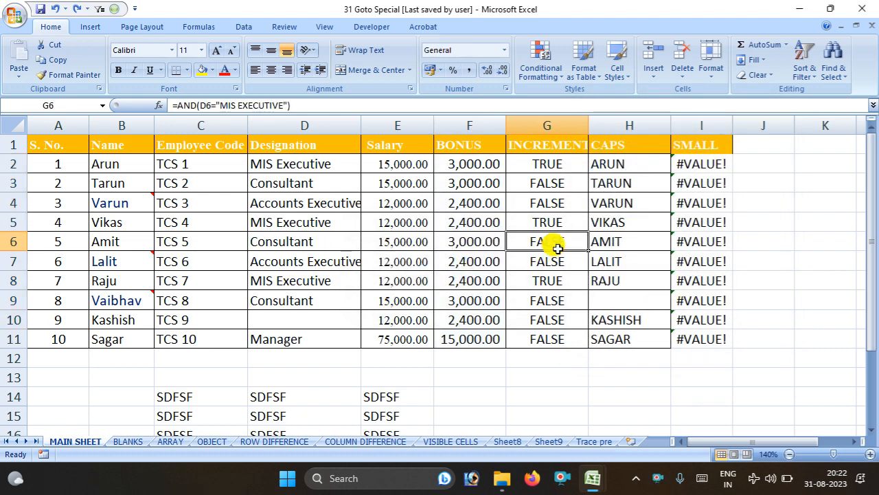
click(515, 377)
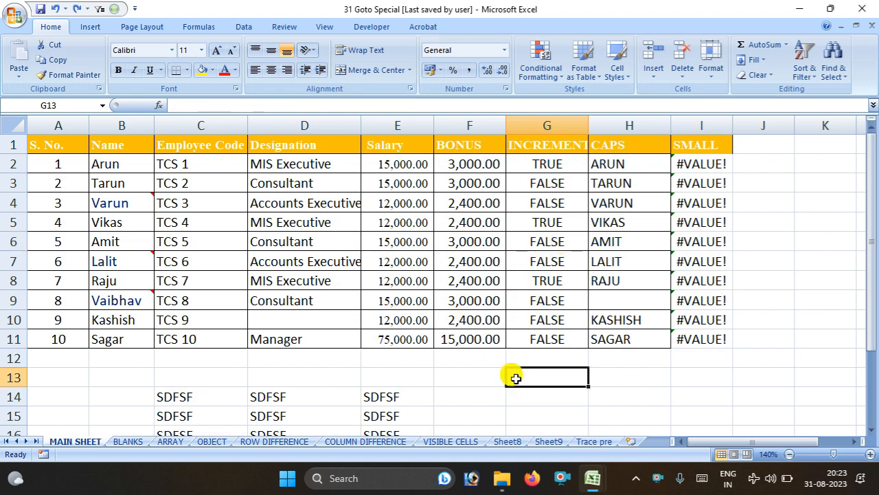
click(118, 8)
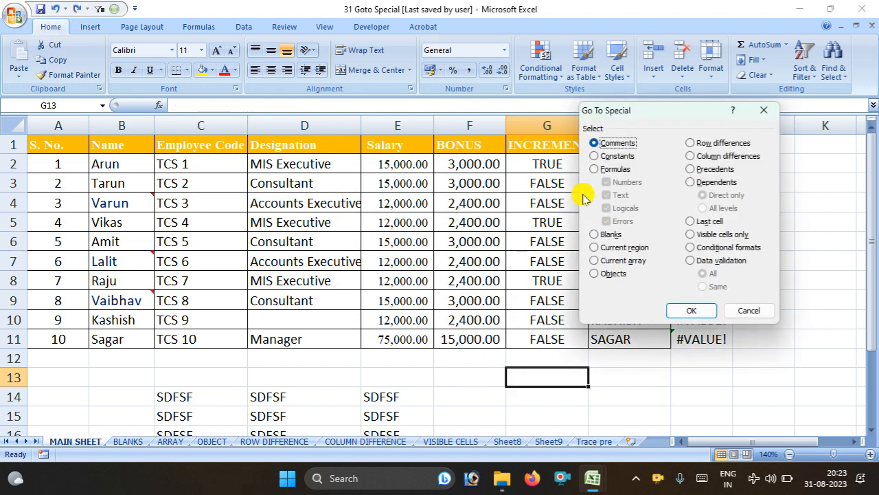
click(595, 169)
click(606, 182)
click(606, 208)
click(606, 221)
click(689, 311)
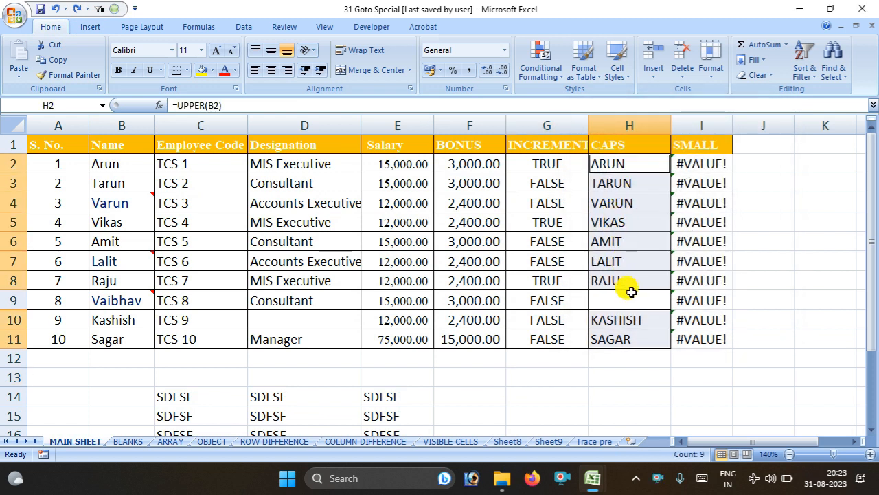
Cancel Go To Special and select the whole table A1:I11 from a cell inside it
click(569, 273)
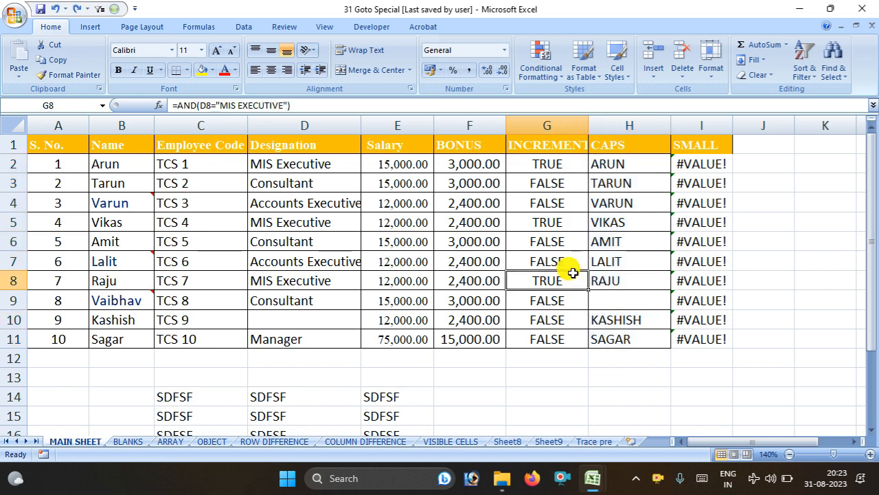
click(677, 395)
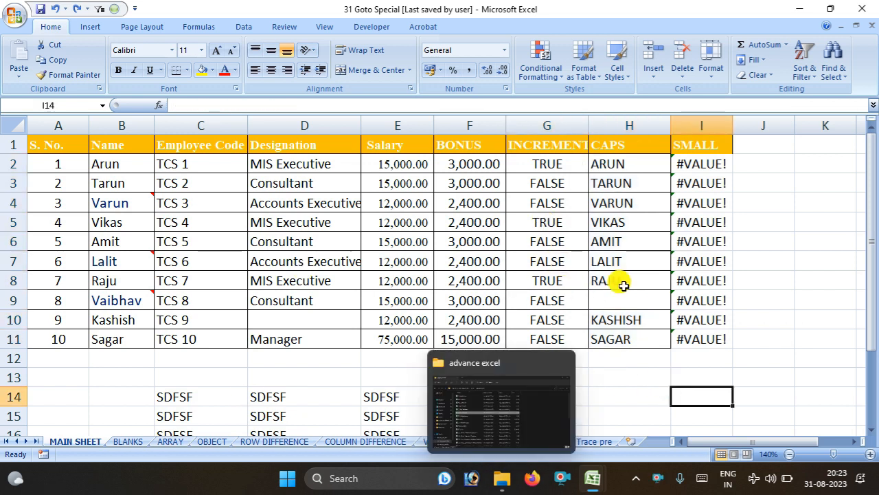
scroll(756, 334, down, 2)
scroll(689, 337, up, 2)
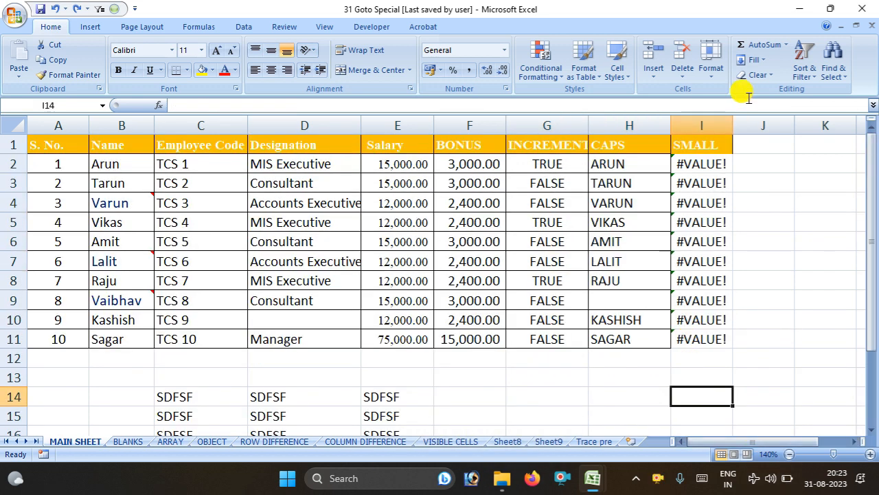
click(101, 11)
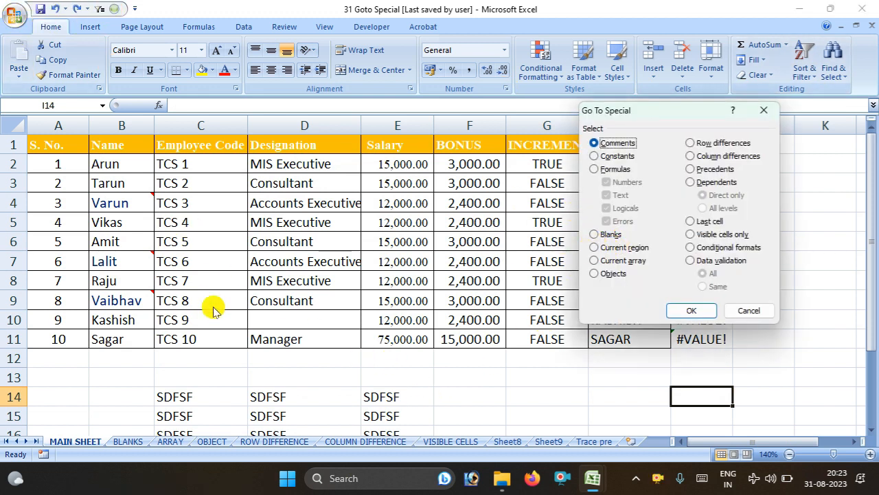
click(735, 311)
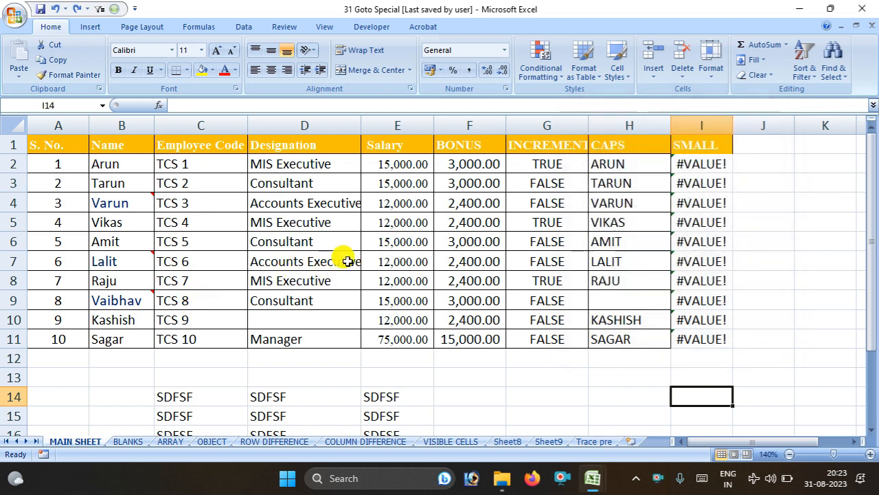
click(348, 261)
key(ctrl+a)
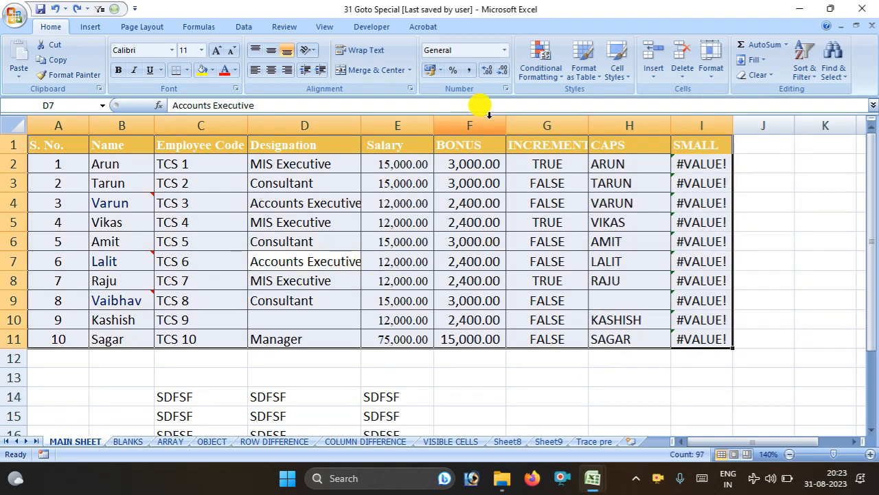
click(115, 9)
click(602, 235)
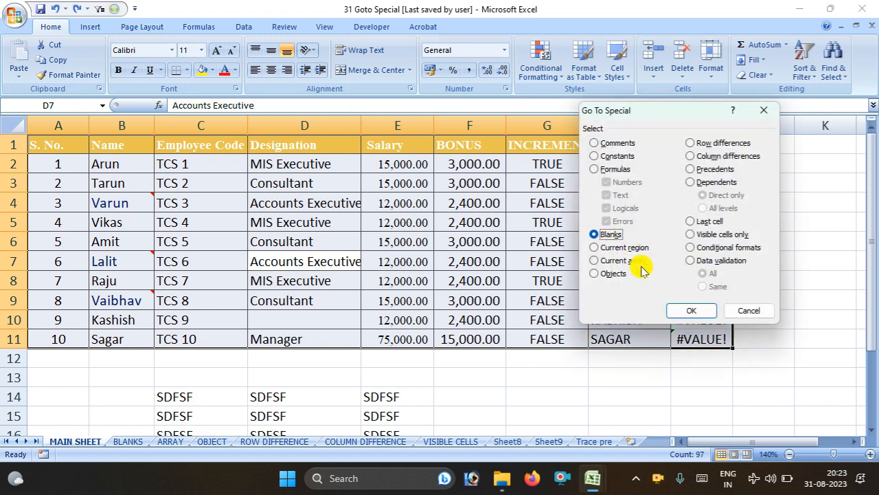
click(689, 310)
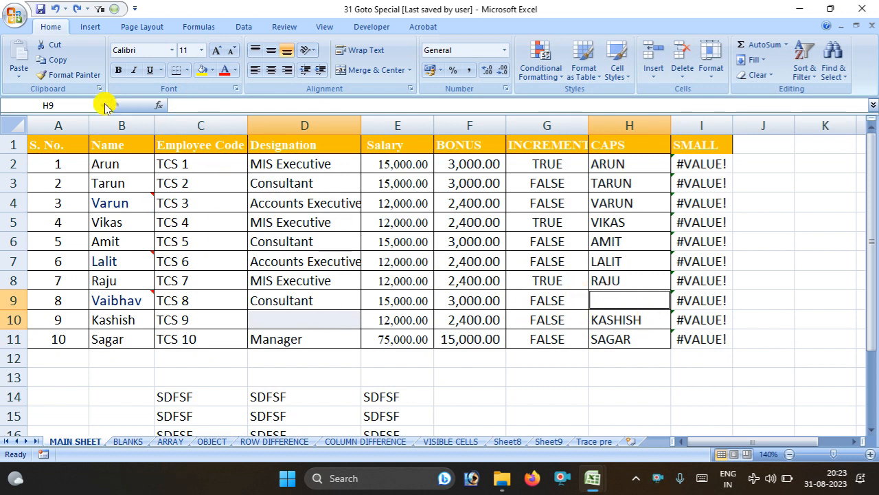
click(114, 8)
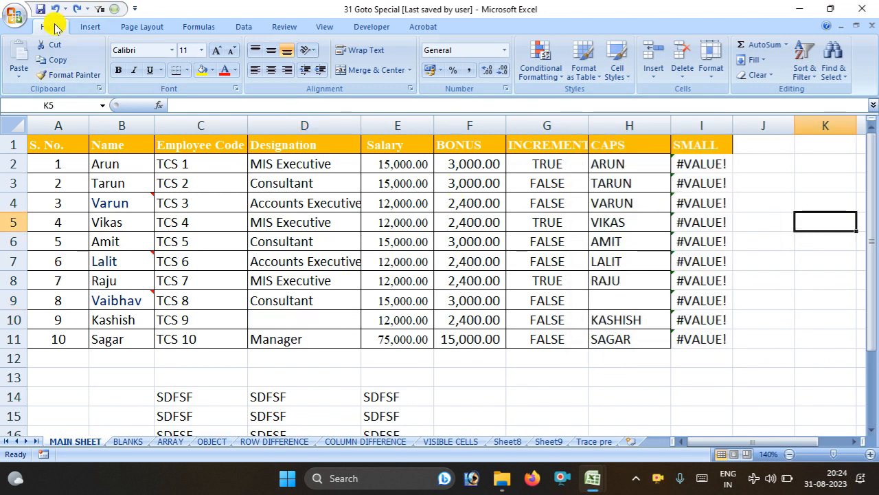
click(306, 237)
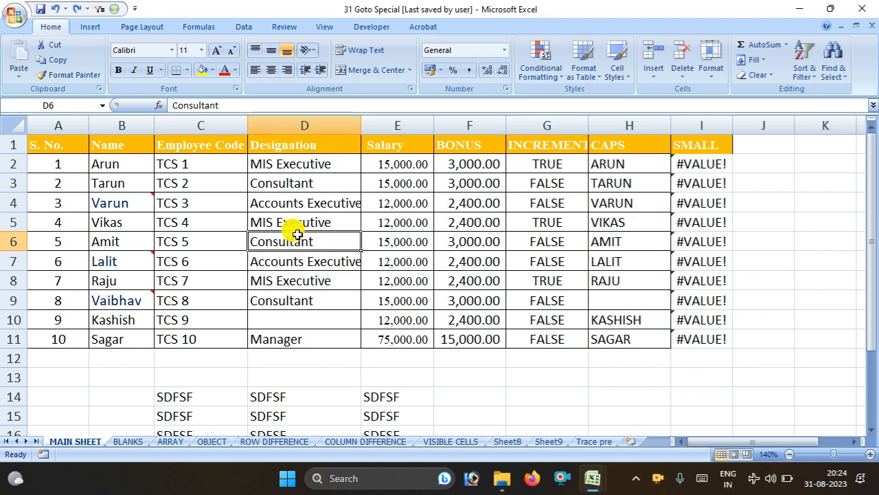
click(114, 9)
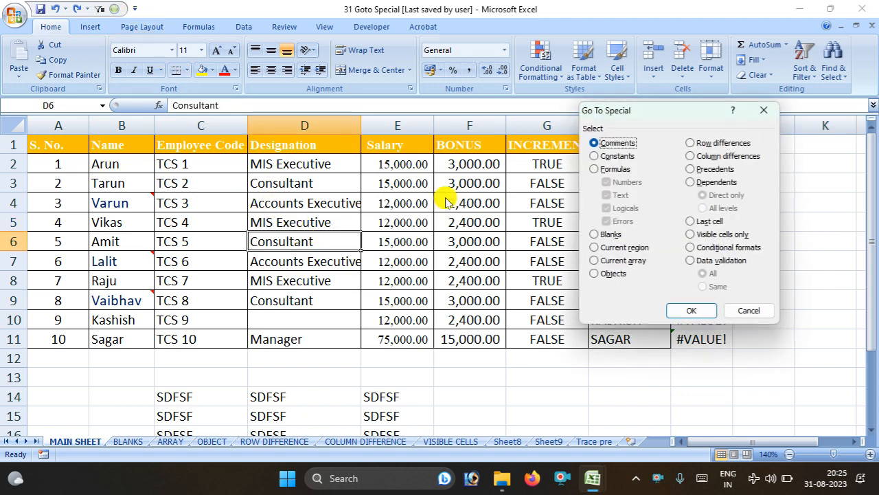
click(600, 249)
click(680, 310)
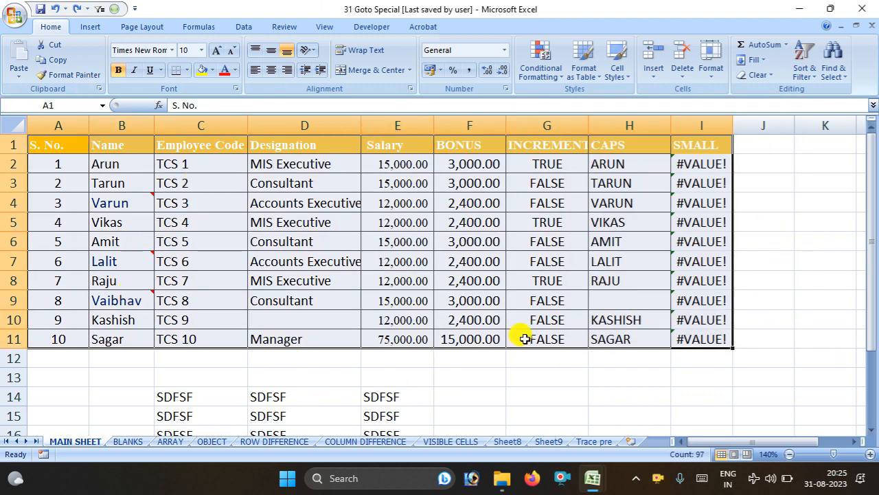
scroll(455, 383, down, 3)
scroll(369, 357, up, 2)
click(254, 357)
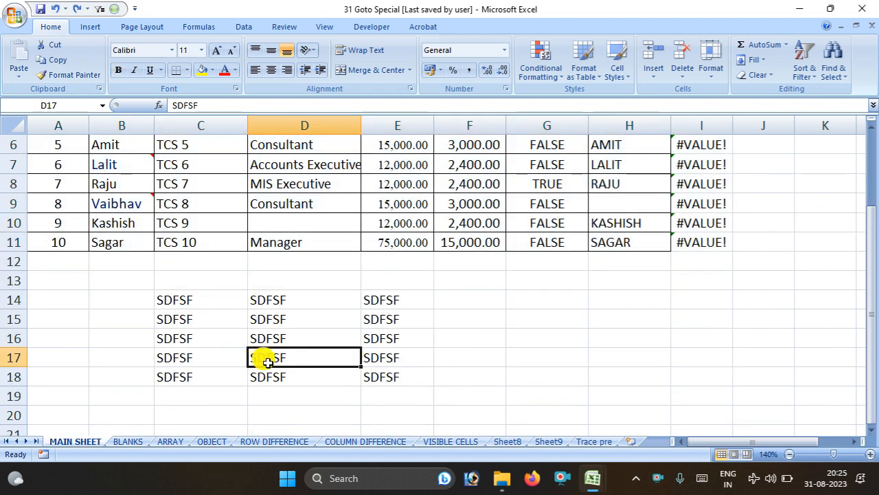
key(ctrl+a)
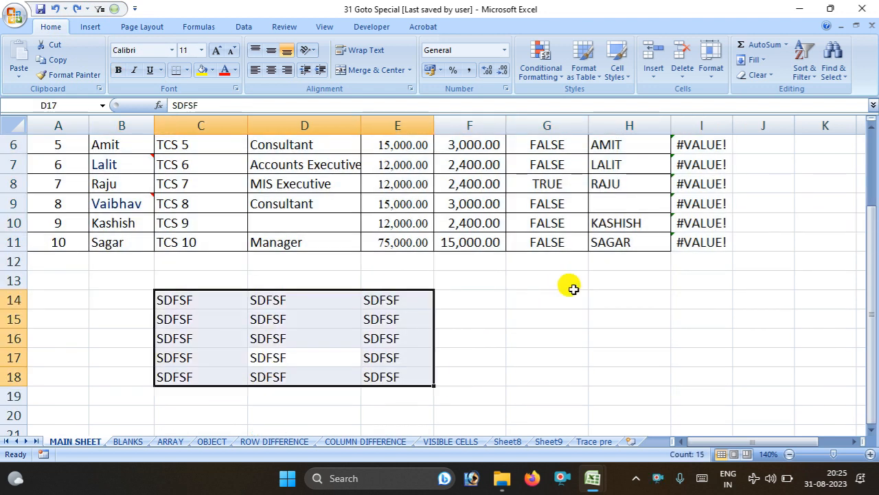
click(516, 214)
scroll(515, 213, up, 2)
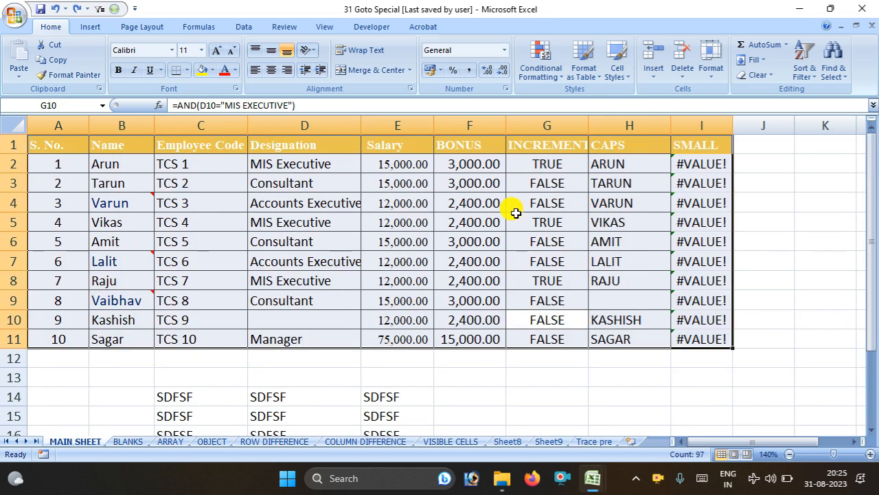
click(542, 261)
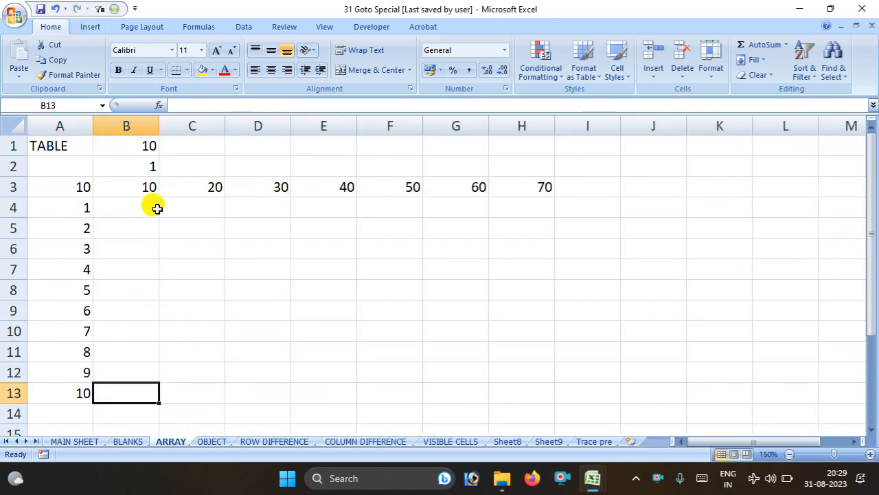
Inspect input cells B1 (10) and B2 (1) and the =B1*B2 formula in A3
click(135, 144)
click(131, 164)
click(132, 143)
click(152, 166)
click(131, 140)
click(131, 166)
click(135, 147)
click(133, 165)
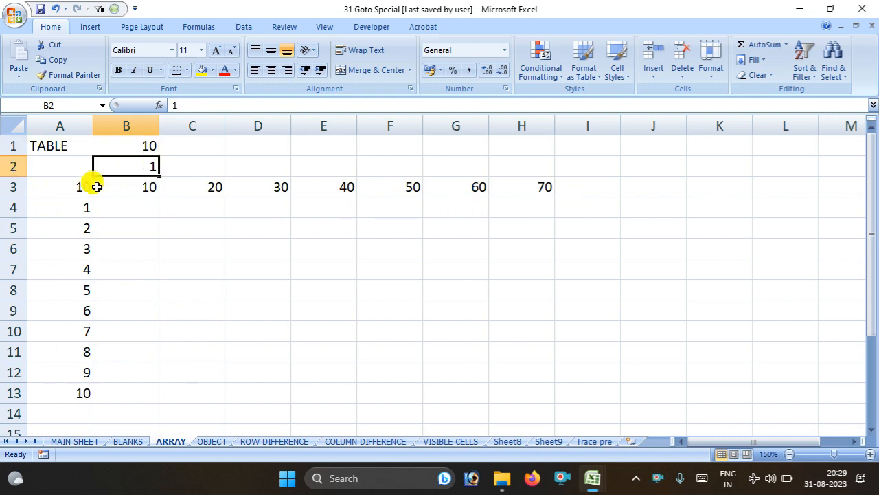
click(53, 189)
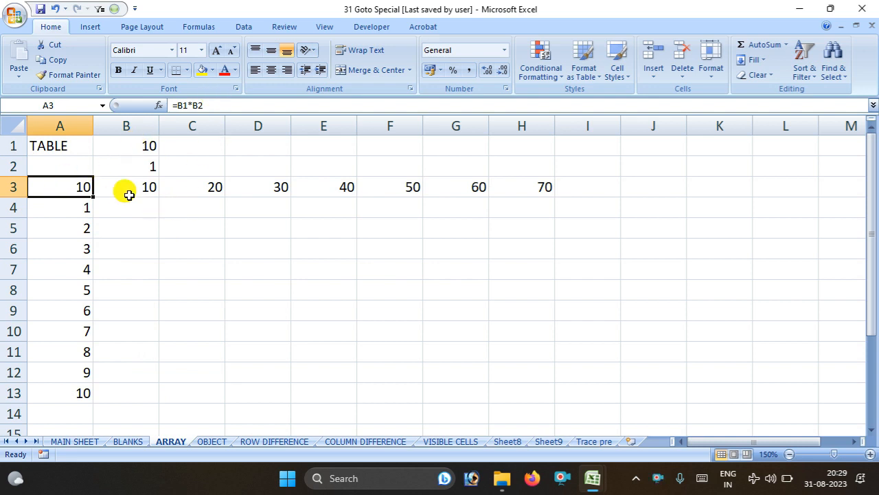
click(145, 225)
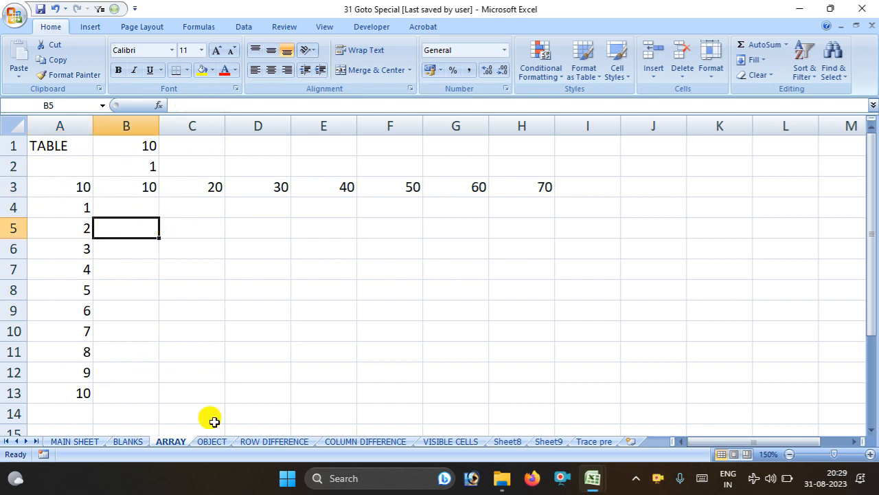
Create a data table on A3:H13 with $B$1 as the row input cell
drag(62, 189, 541, 386)
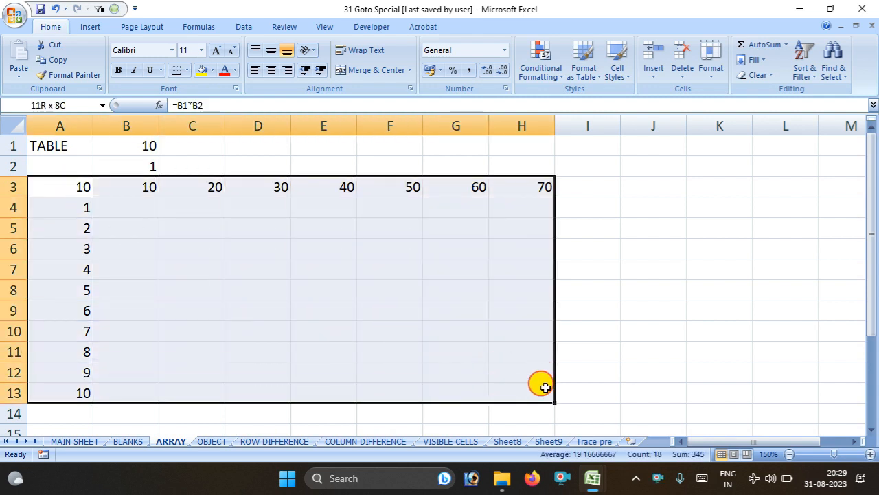
click(247, 30)
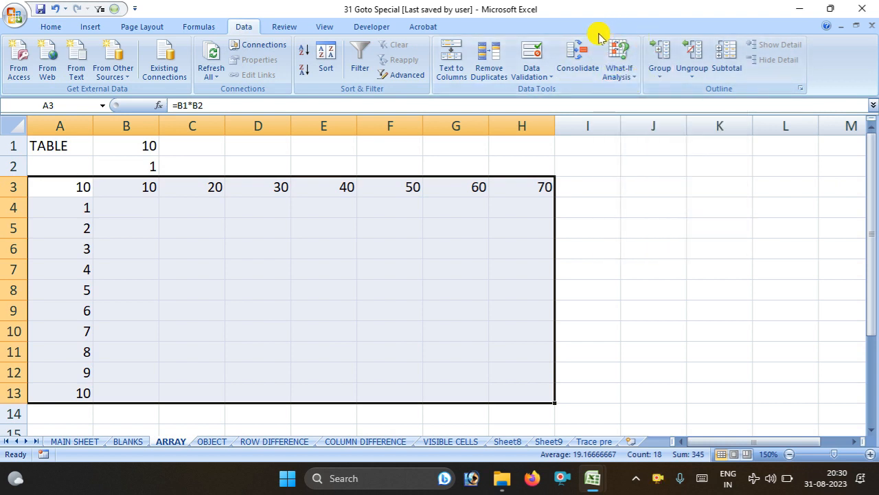
click(626, 81)
click(622, 85)
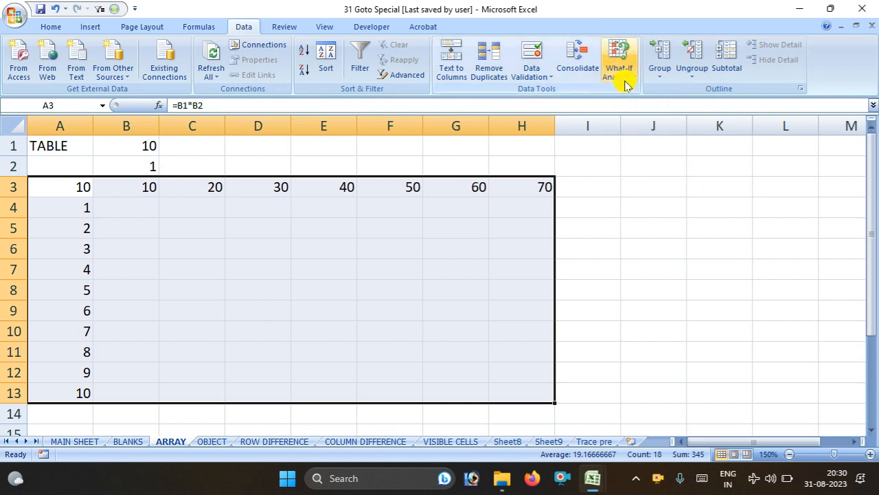
click(627, 81)
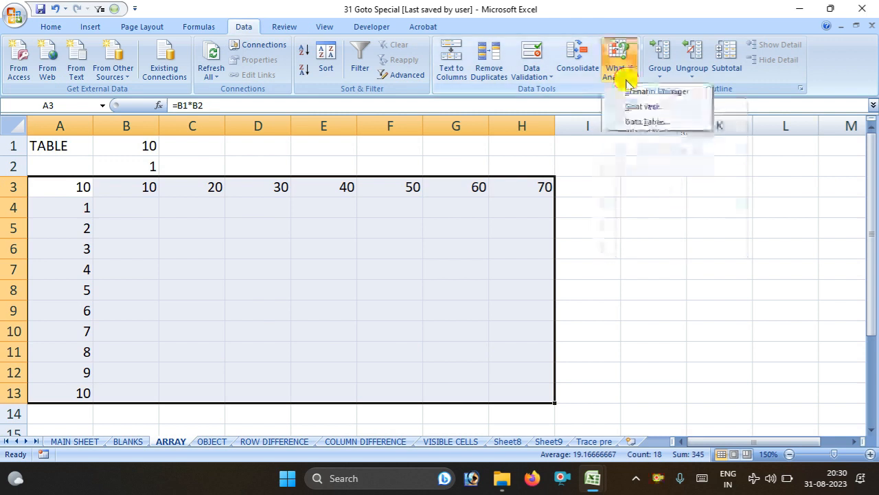
click(646, 121)
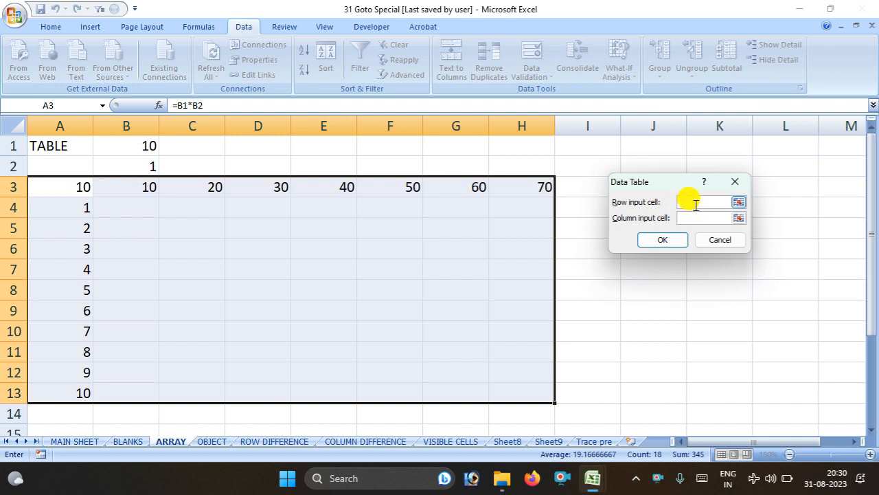
click(137, 144)
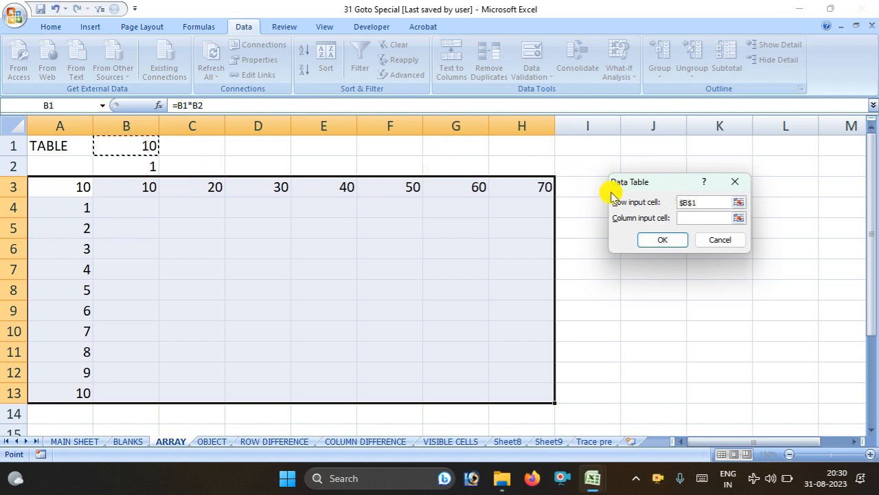
click(683, 218)
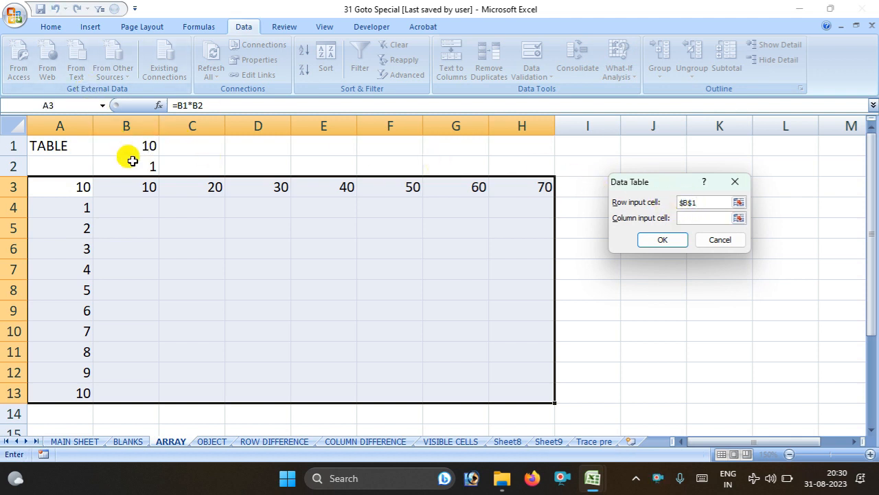
click(668, 242)
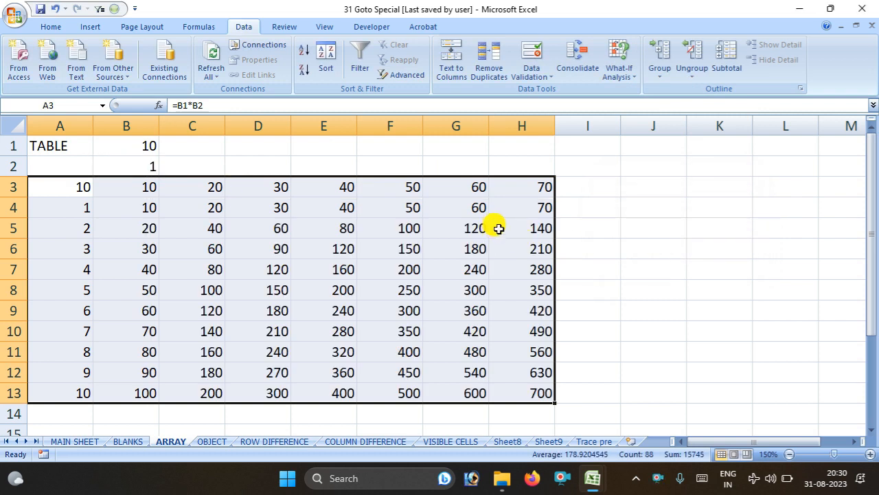
Open and cancel Go To Special, then switch to the OBJECT sheet
click(586, 210)
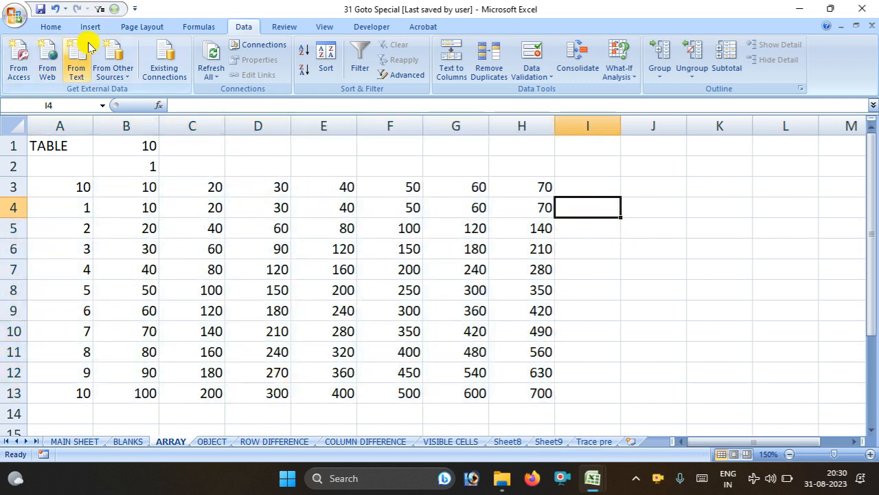
click(112, 10)
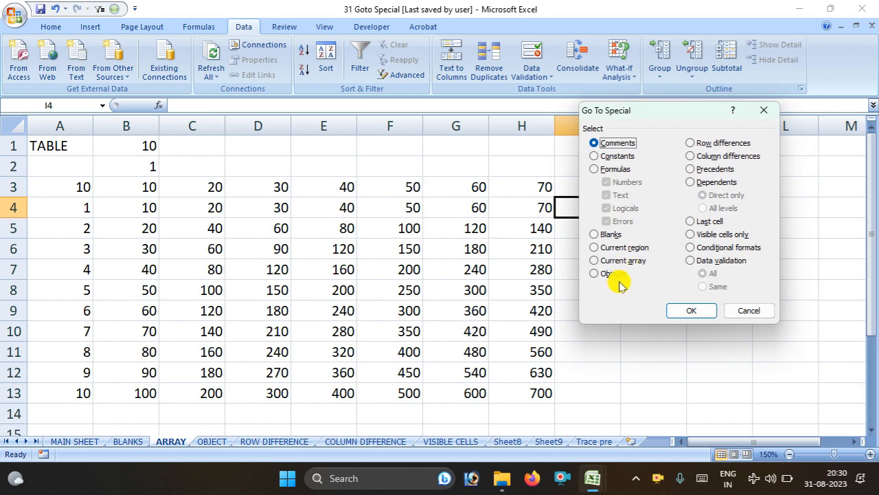
click(733, 310)
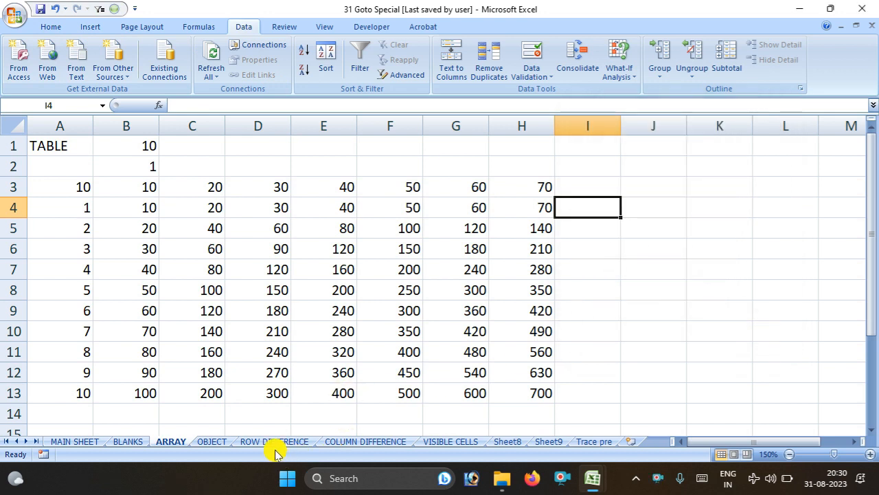
click(227, 444)
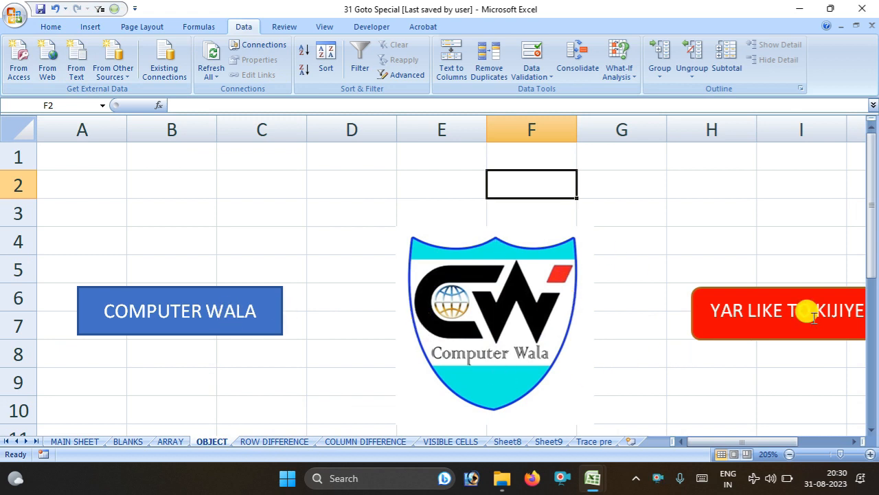
drag(731, 441, 696, 431)
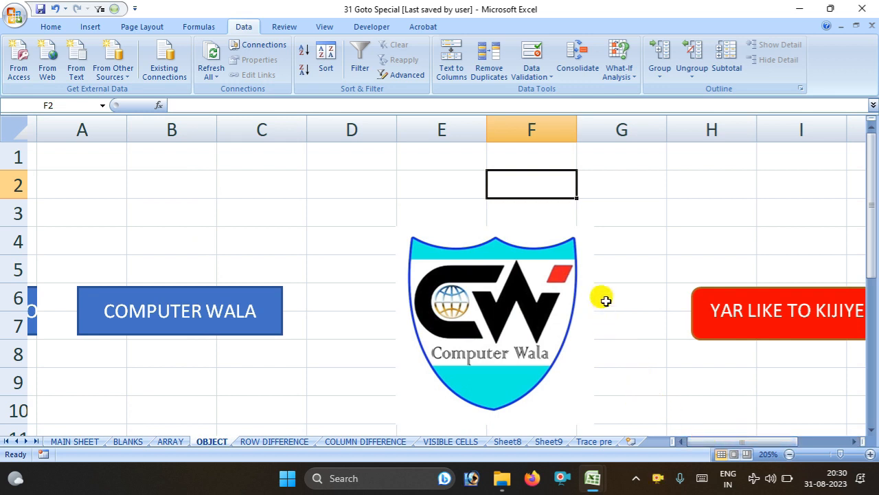
click(336, 233)
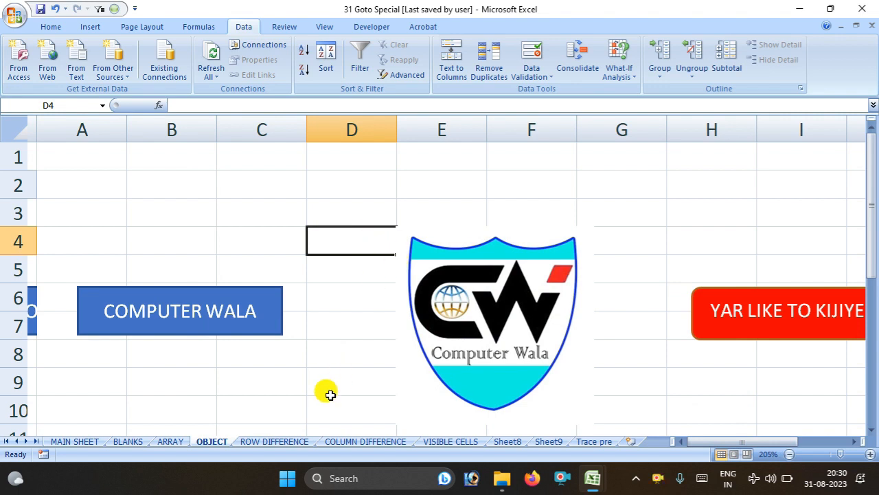
click(245, 382)
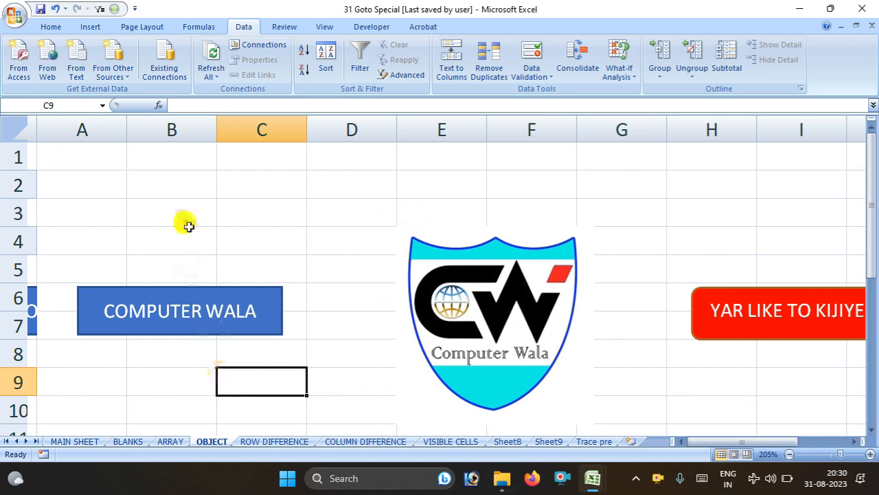
click(113, 10)
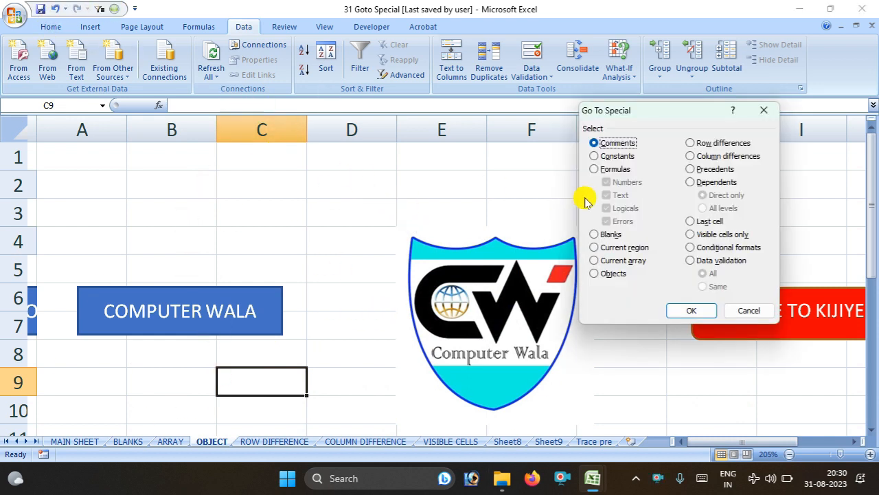
click(596, 274)
click(690, 310)
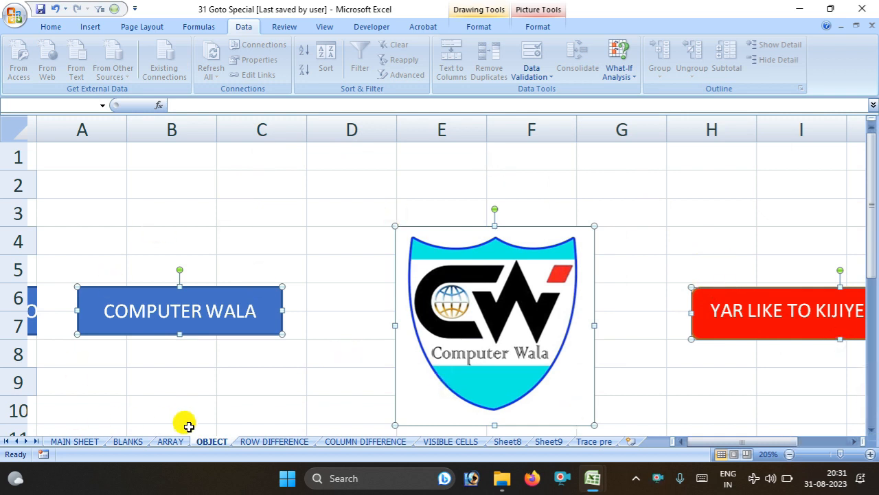
key(Tab)
key(Tab)
key(Tab)
key(Tab)
key(Tab)
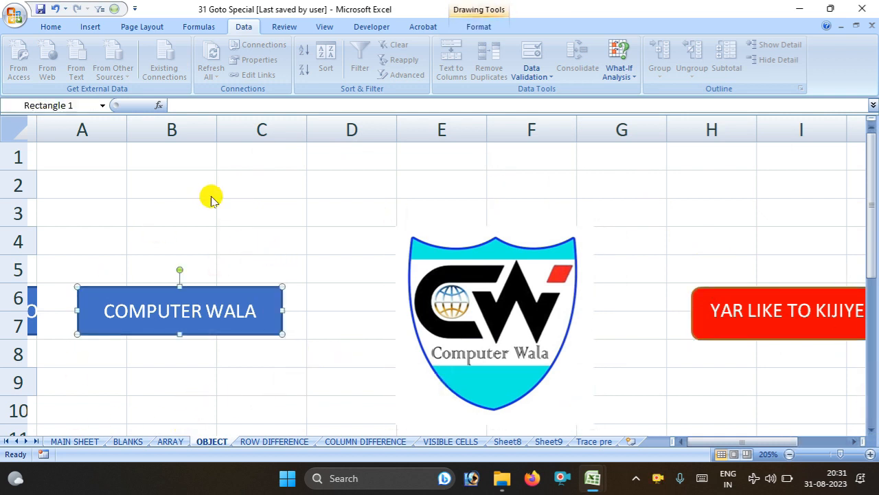
click(116, 10)
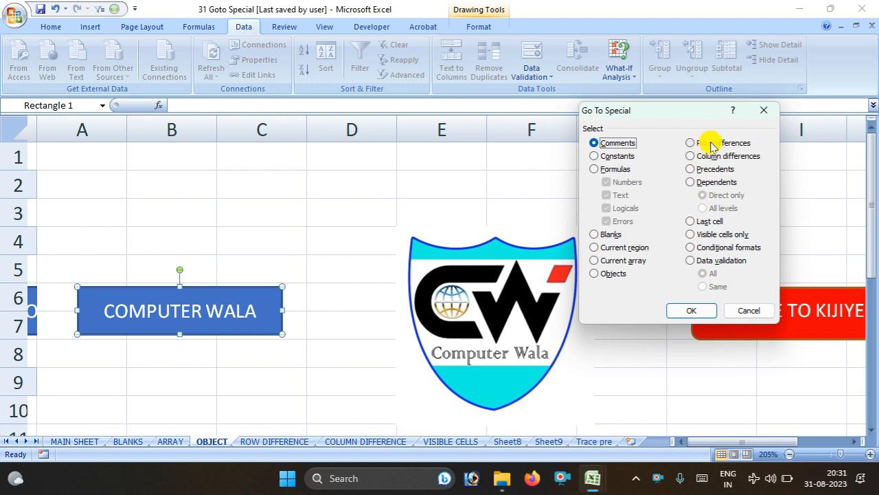
click(745, 311)
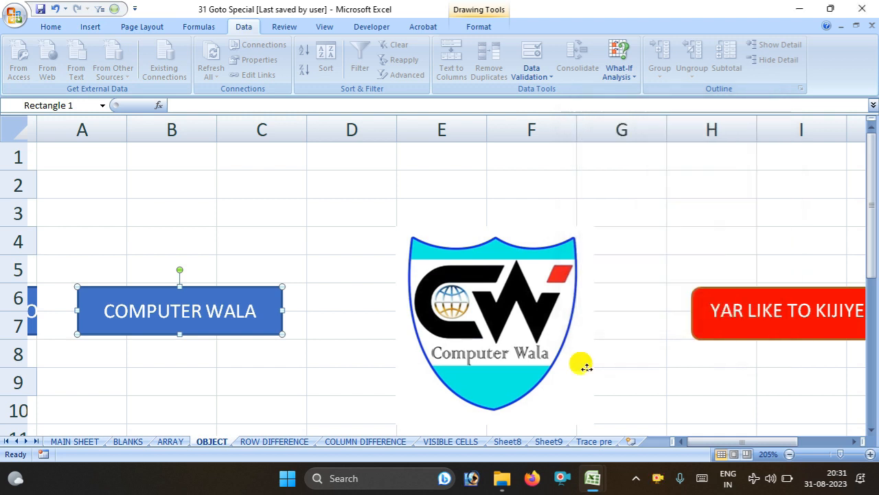
Remove the old yellow fills on the ROW DIFFERENCE sheet with No Fill
click(266, 444)
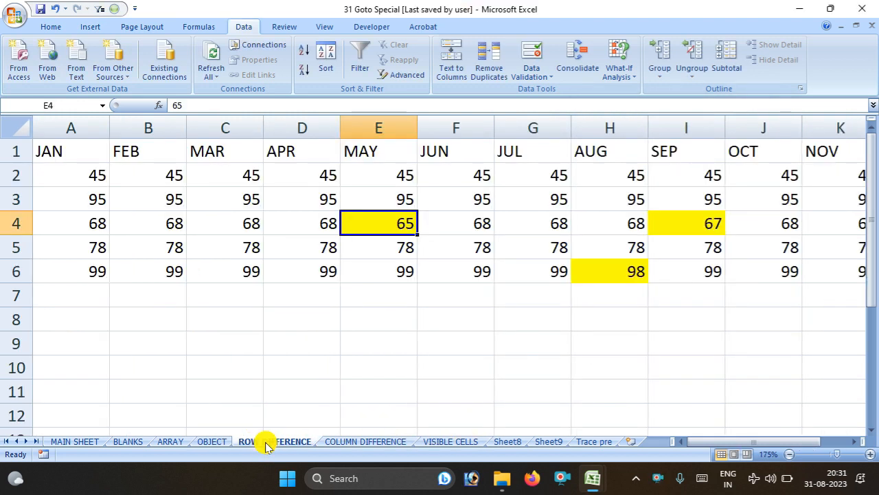
click(429, 293)
click(357, 222)
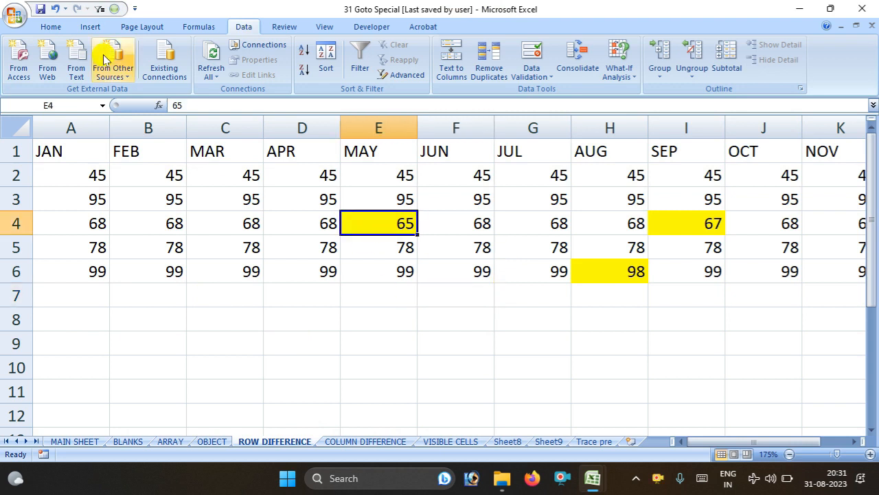
click(69, 29)
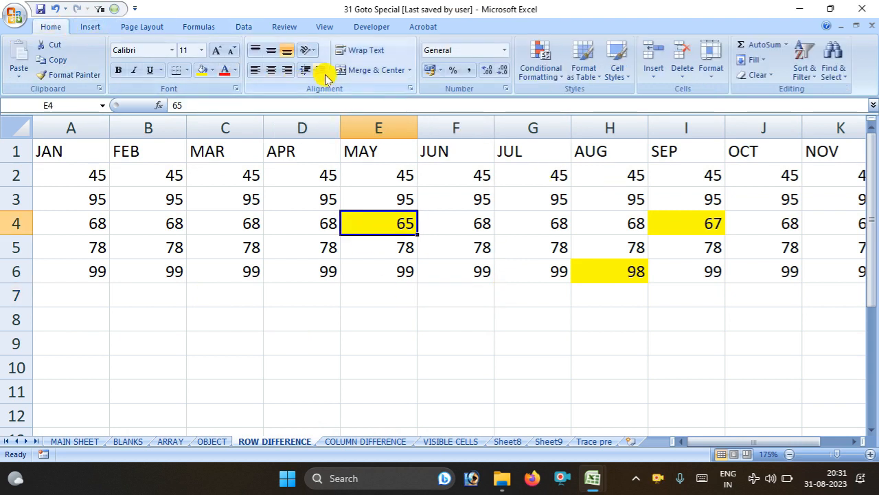
click(211, 70)
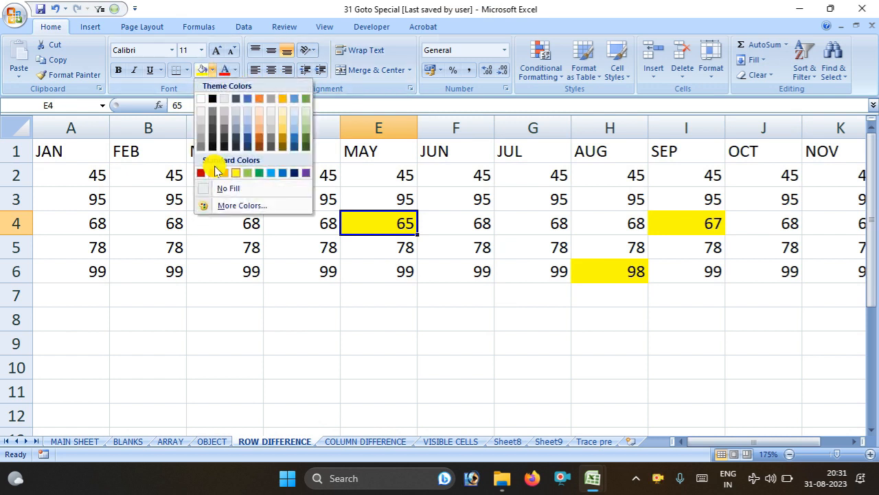
click(223, 187)
click(477, 348)
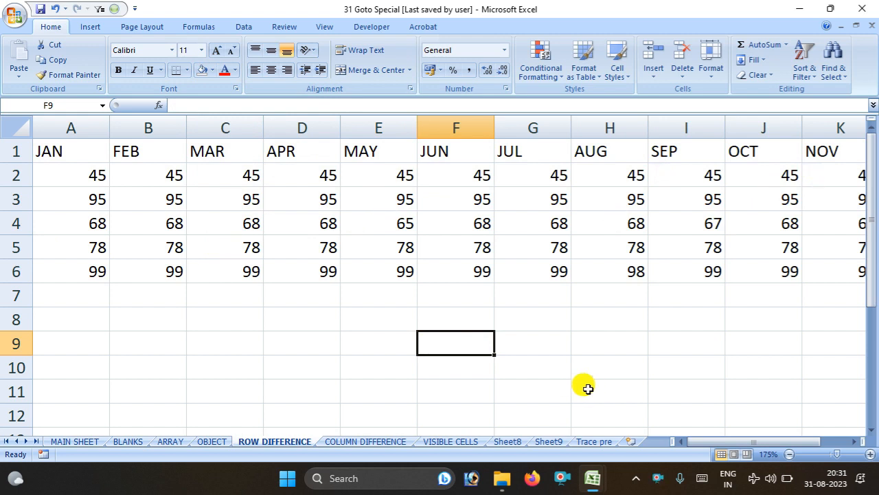
Select the row differences in rows 2–6 and fill 65, 67 and 98 yellow
drag(39, 168, 20, 256)
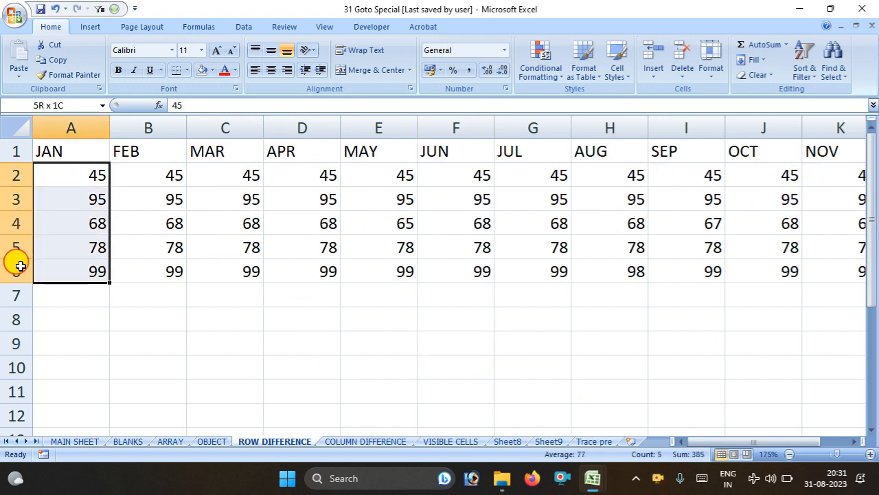
click(11, 271)
drag(15, 176, 26, 276)
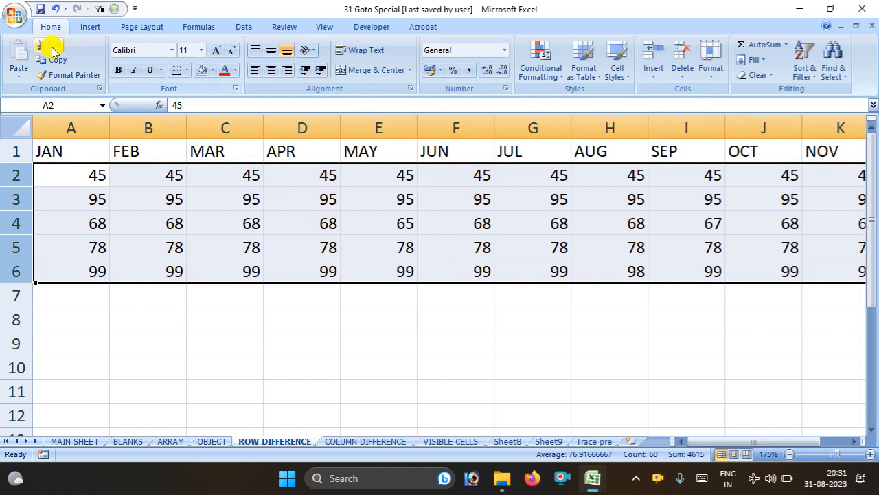
click(116, 9)
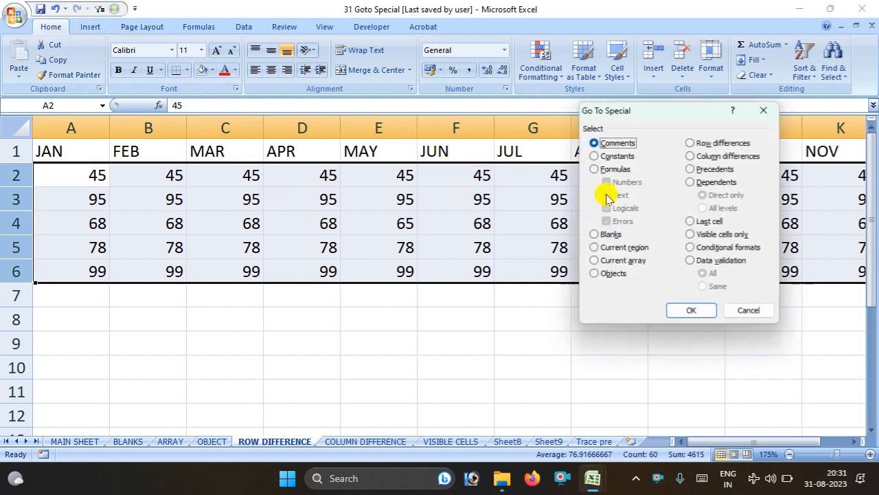
click(696, 146)
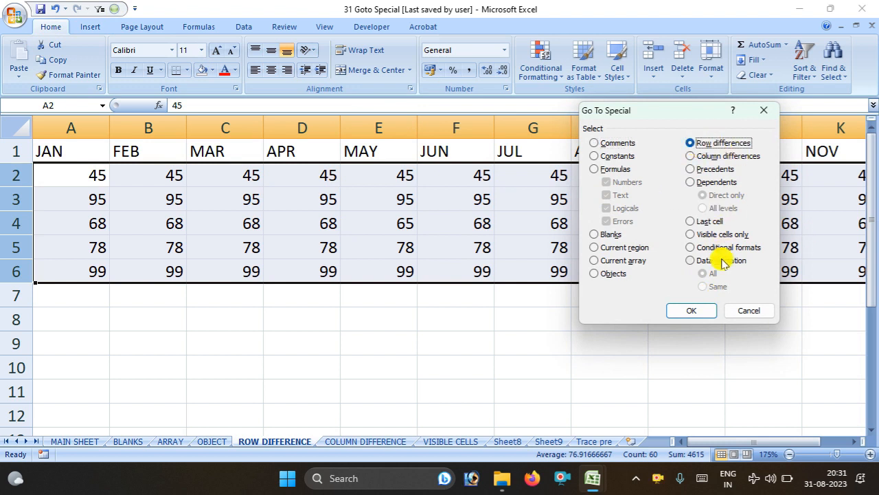
click(692, 310)
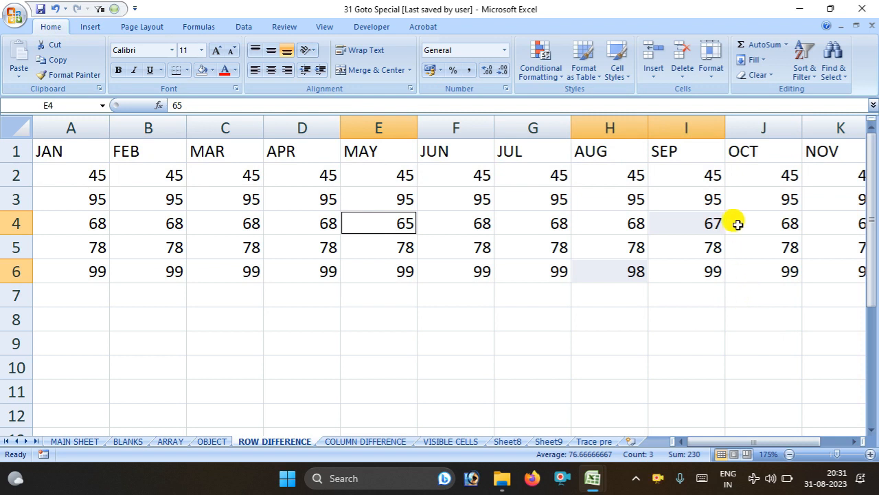
click(213, 72)
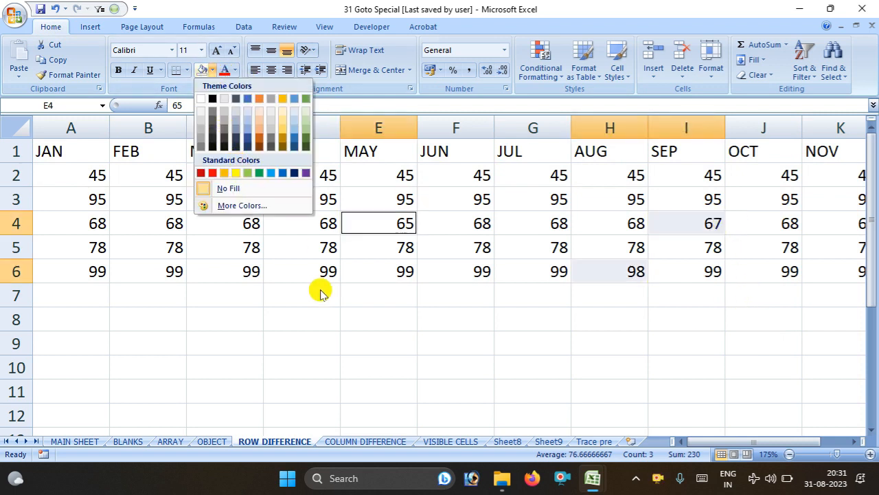
click(236, 172)
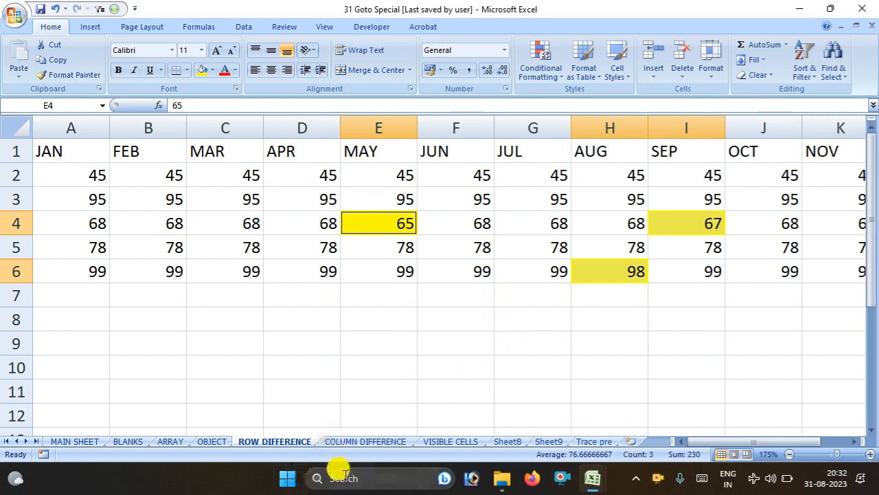
Set No Fill on the block holding the red values on COLUMN DIFFERENCE
click(367, 441)
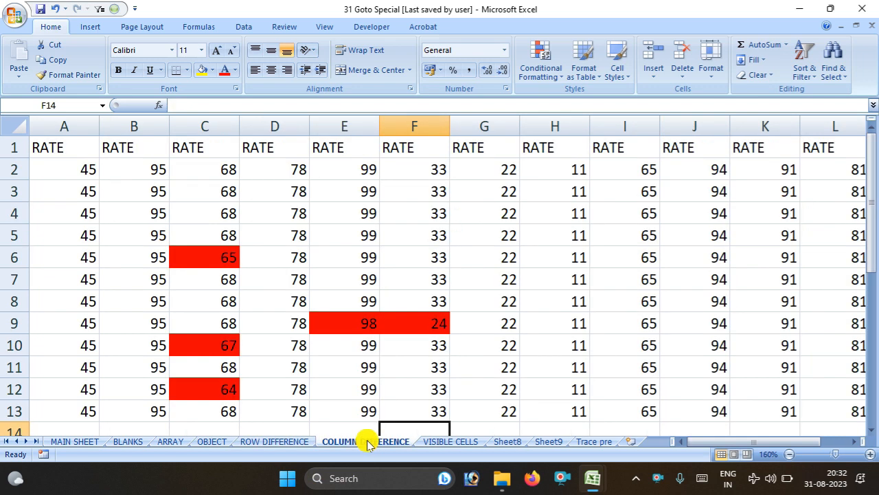
drag(187, 236, 419, 402)
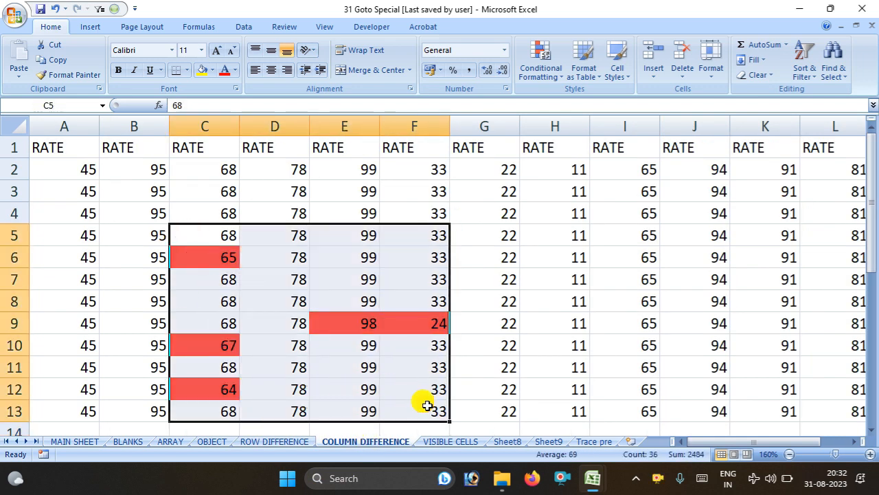
click(213, 70)
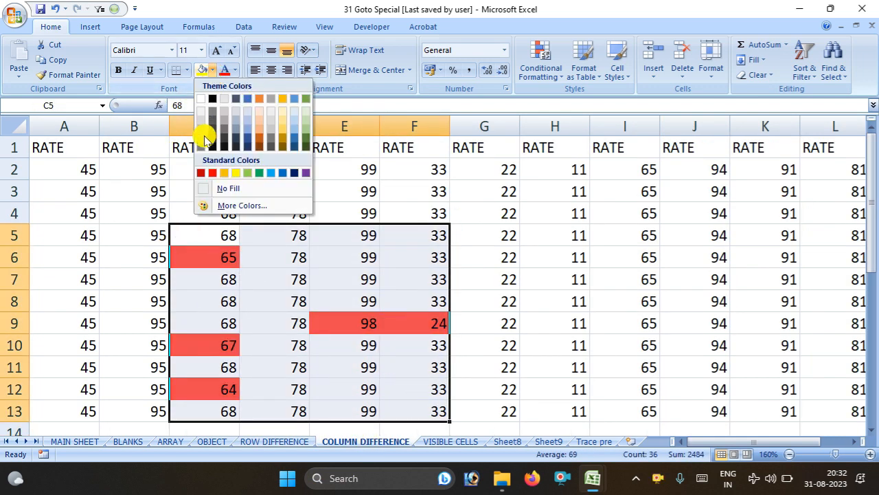
click(208, 184)
click(414, 322)
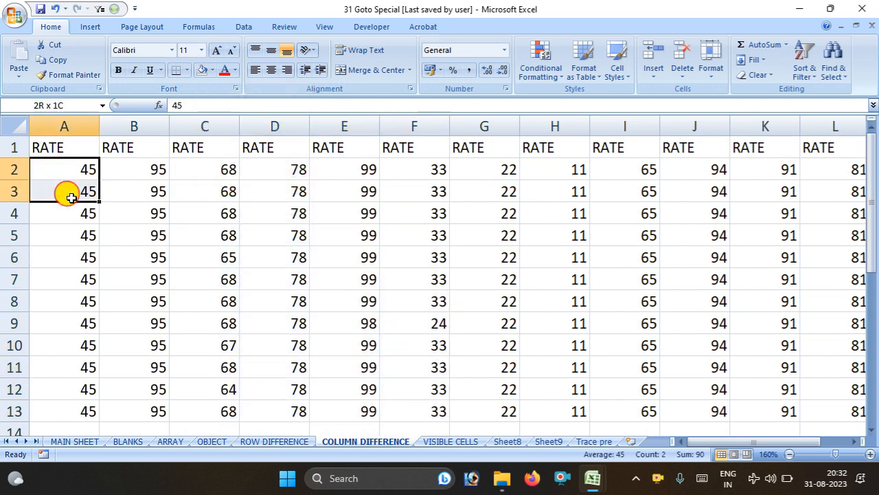
drag(55, 173, 189, 275)
click(384, 276)
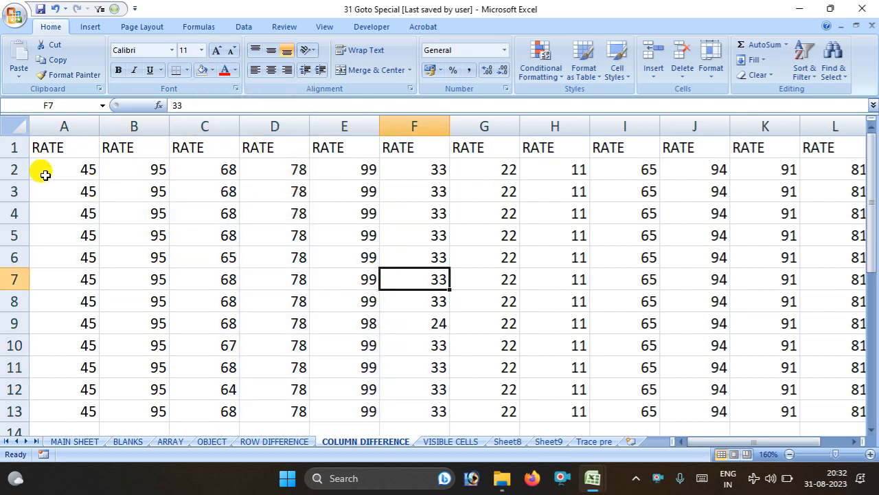
Zoom out and select the column-difference cells within A2:L13, leaving them unfilled
click(790, 454)
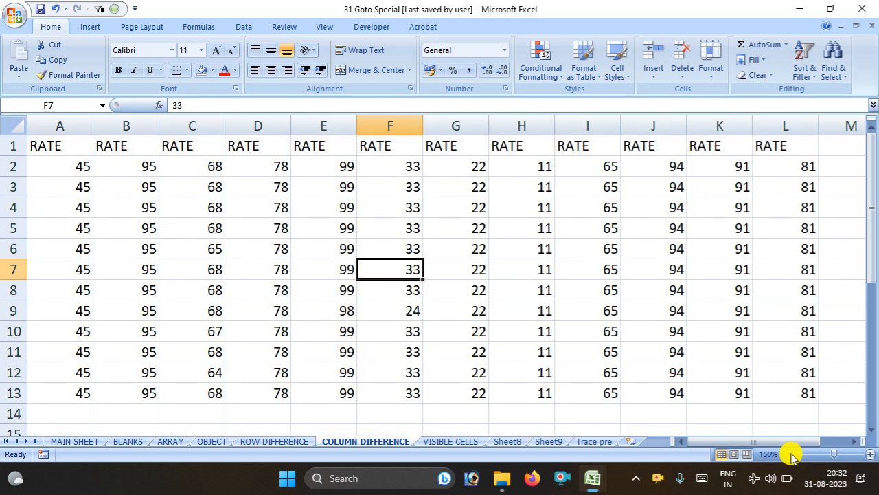
click(789, 454)
drag(59, 167, 729, 376)
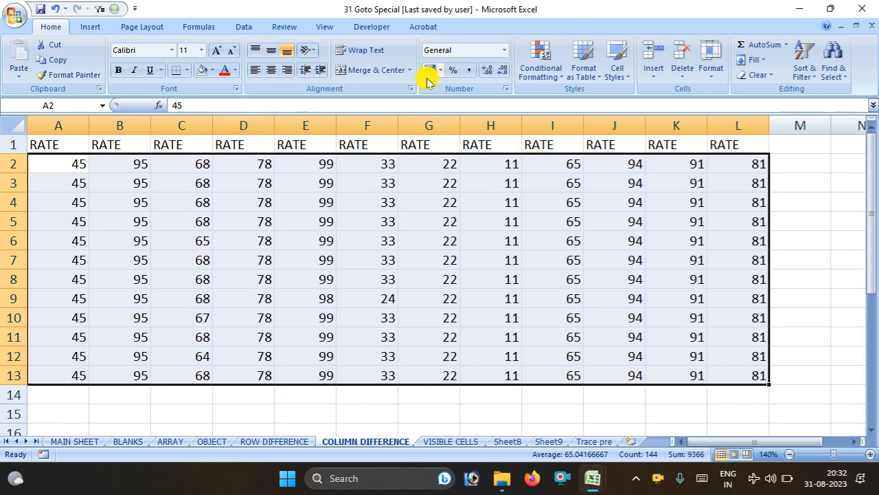
click(113, 9)
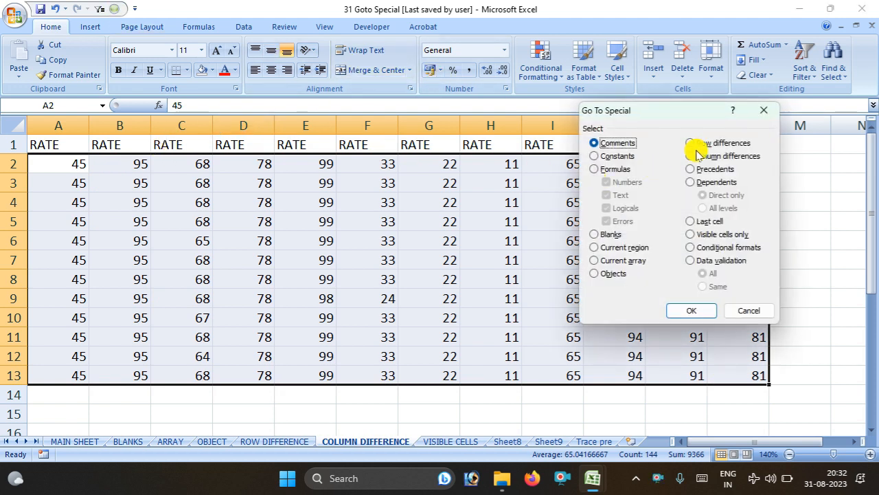
click(698, 316)
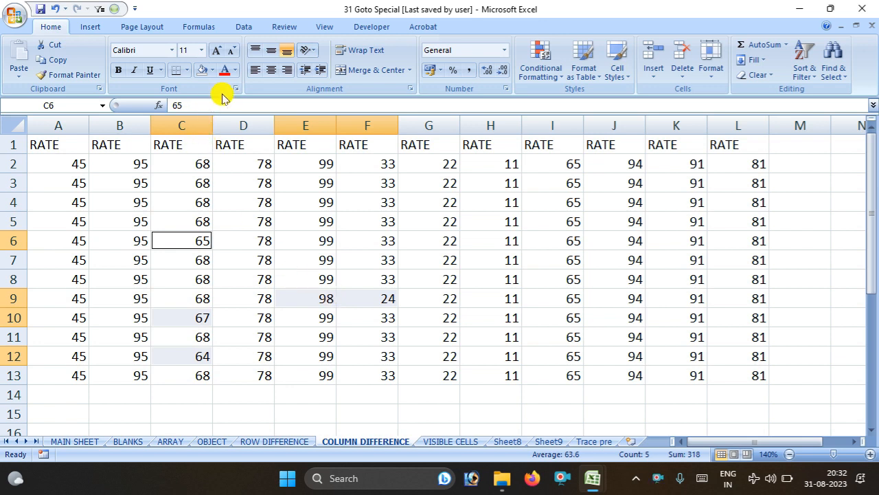
click(212, 70)
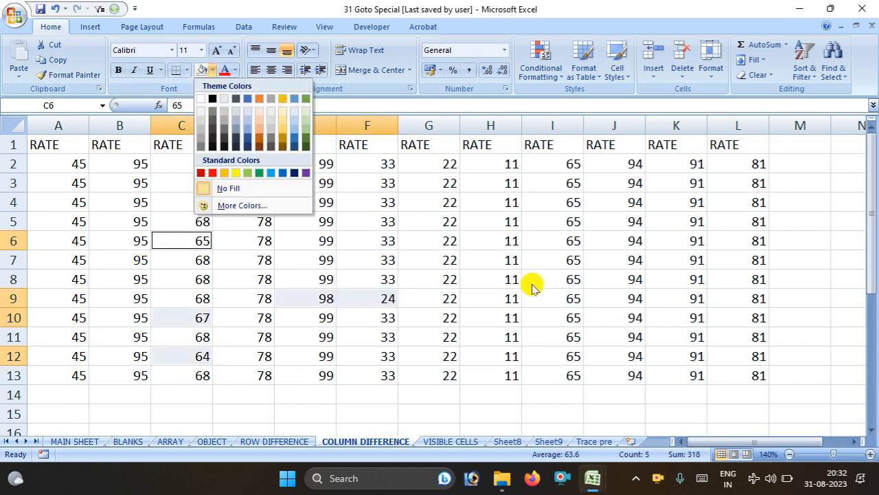
click(595, 330)
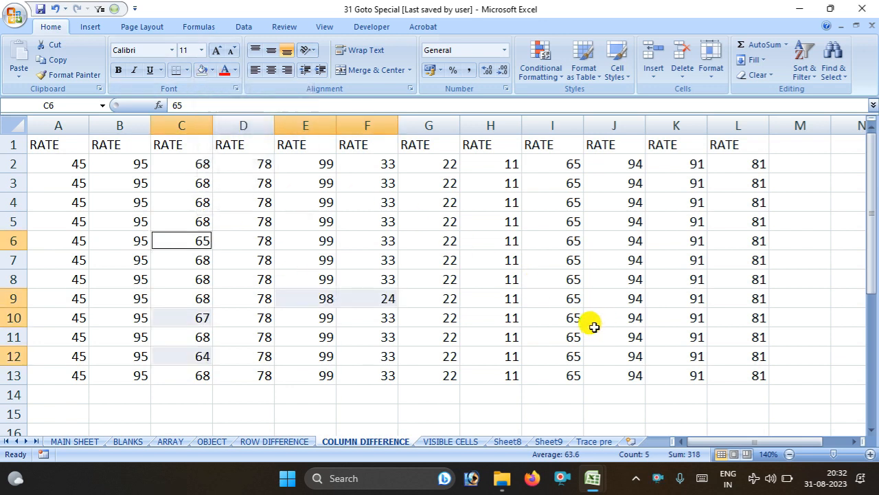
click(502, 313)
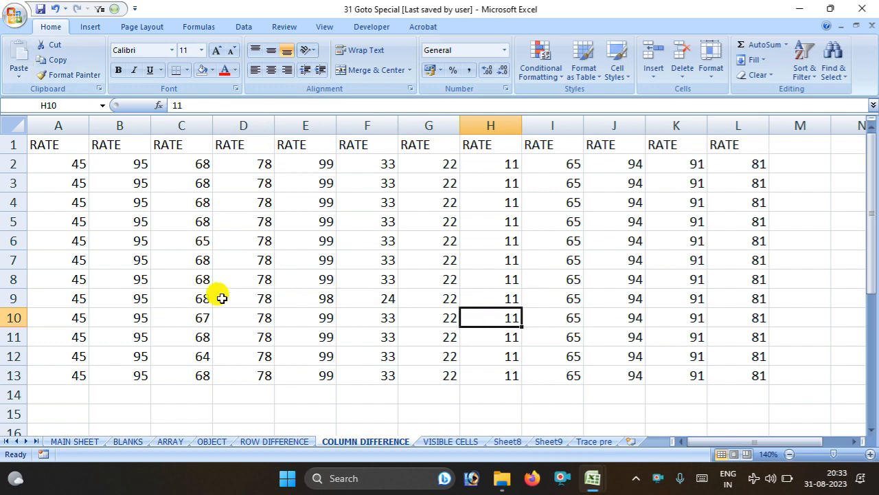
Erase the old formula from cell F4 on the Trace pre sheet
click(598, 440)
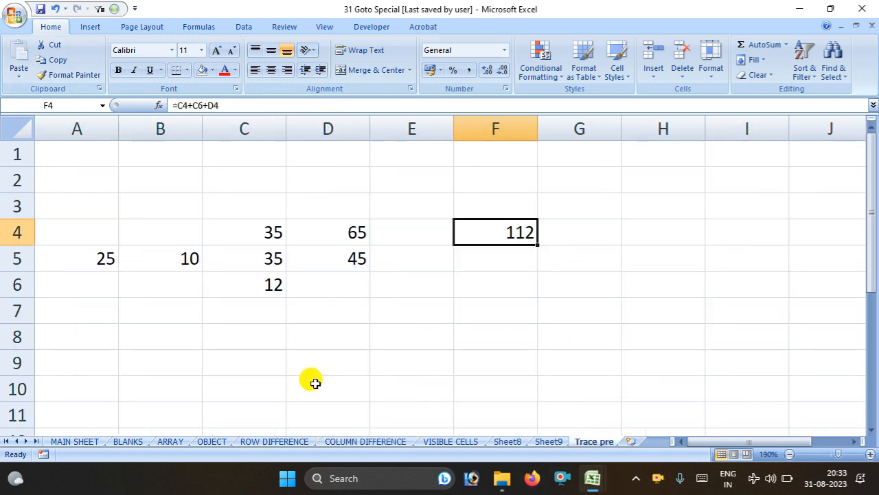
double_click(476, 233)
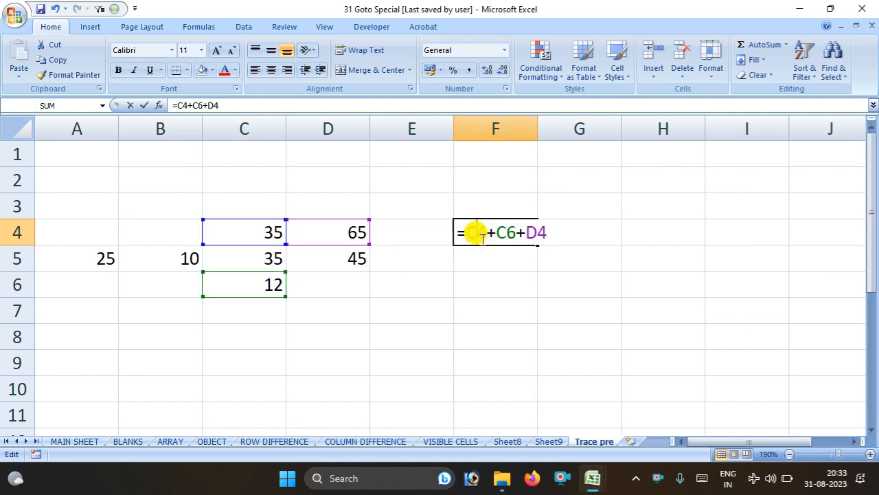
key(BackSpace)
key(BackSpace)
key(BackSpace)
key(BackSpace)
key(BackSpace)
key(BackSpace)
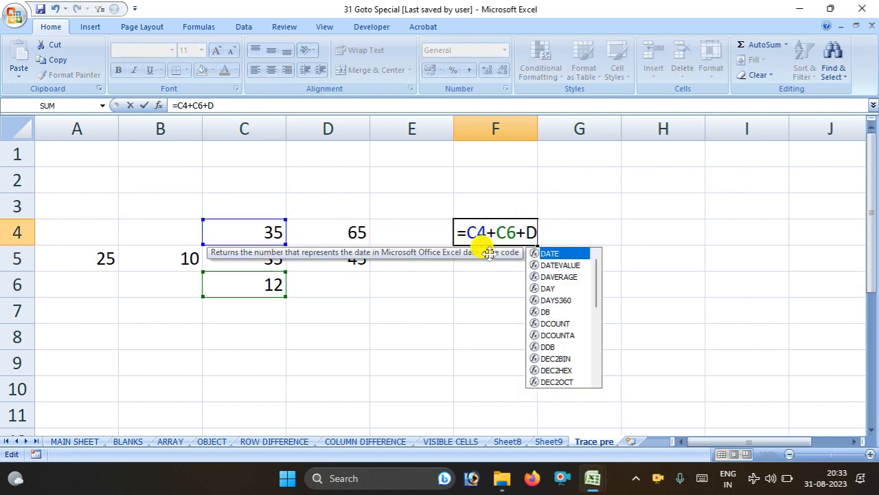
key(BackSpace)
key(BackSpace)
key(BackSpace)
key(BackSpace)
click(486, 302)
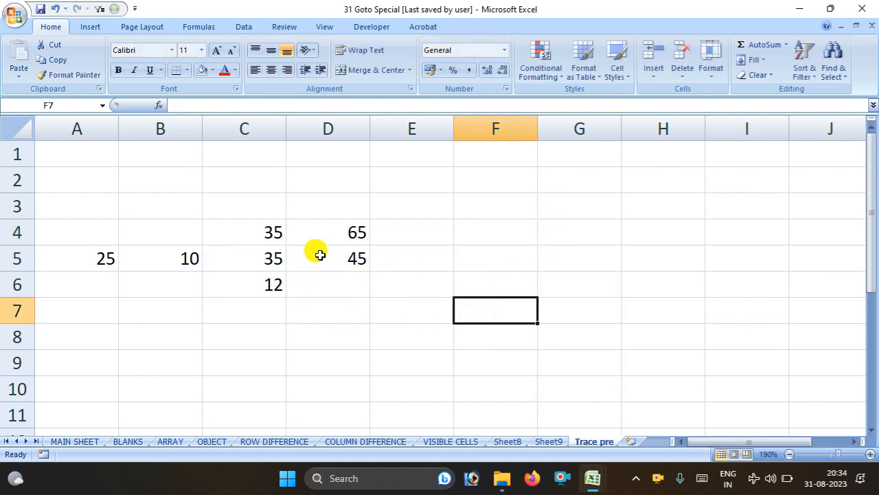
Enter =D4+C5+A5+C4 in F4 so it shows 160
click(456, 226)
double_click(458, 228)
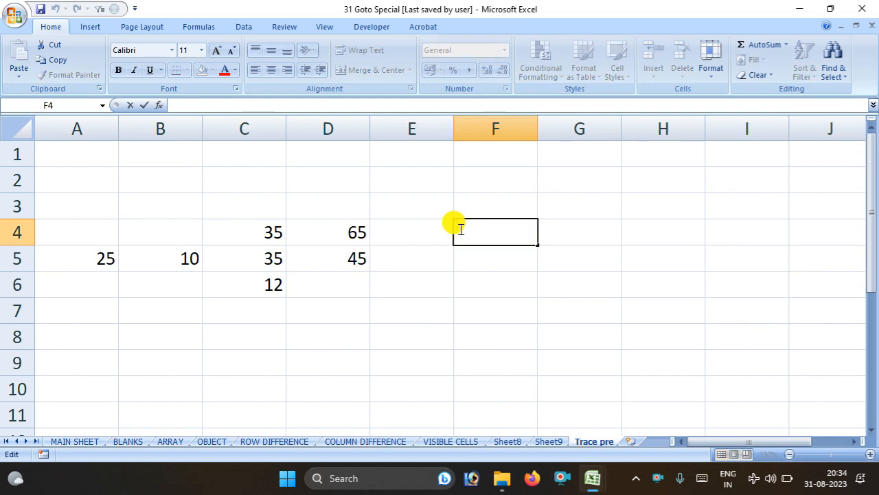
text(=)
click(347, 230)
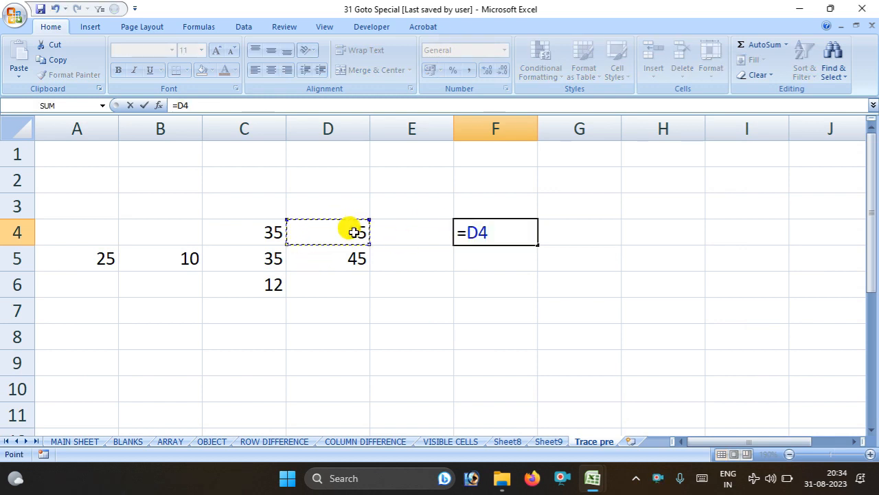
click(265, 256)
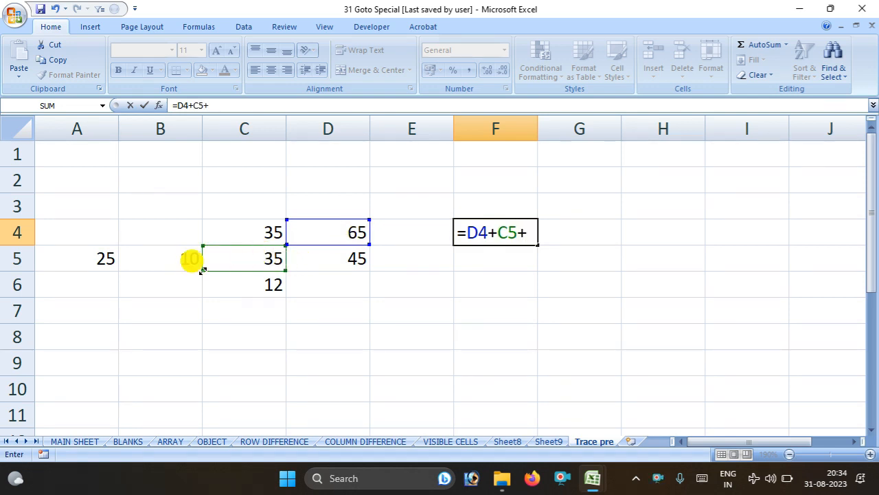
click(104, 259)
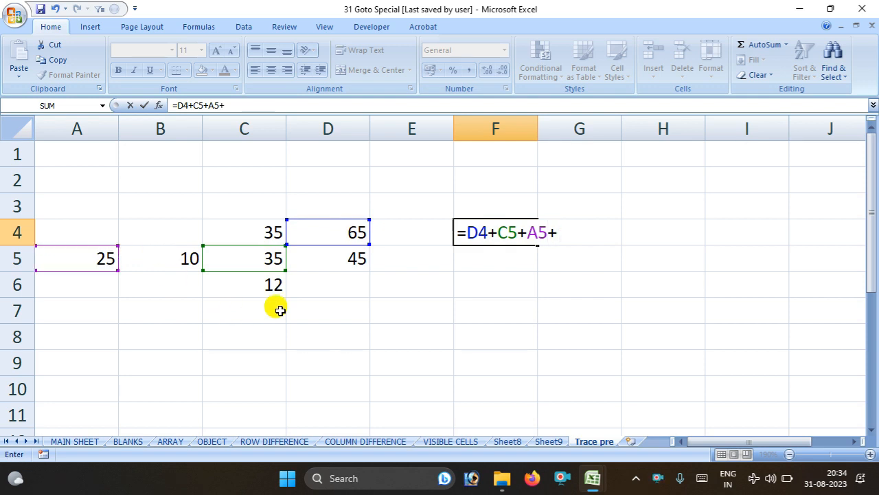
click(249, 224)
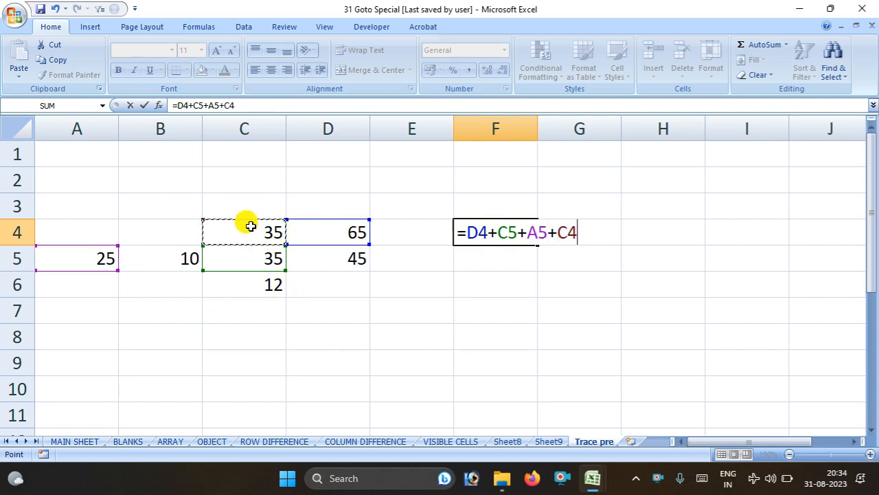
key(Return)
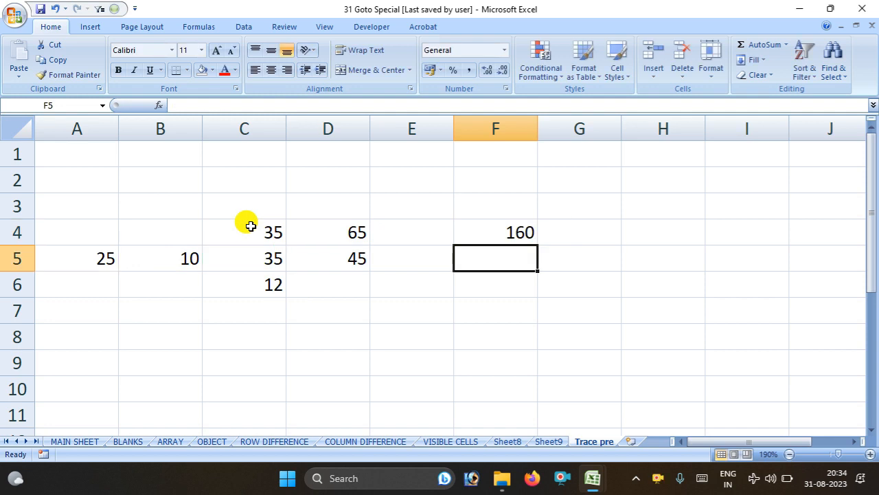
click(506, 232)
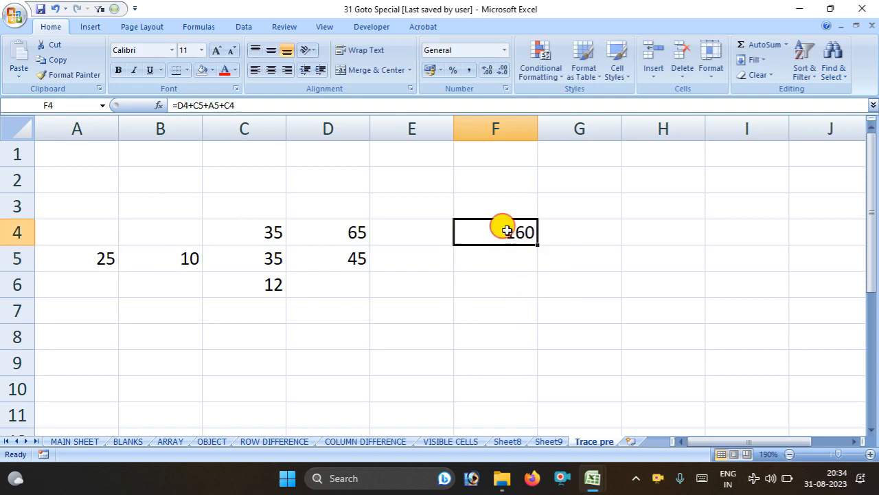
Select F4's direct precedent cells, then reselect F4 and show the Formulas auditing tools
click(118, 11)
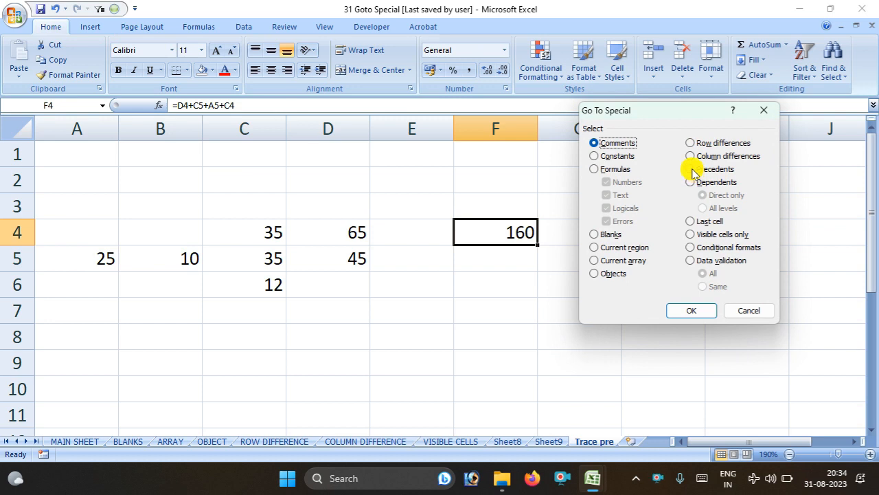
click(693, 171)
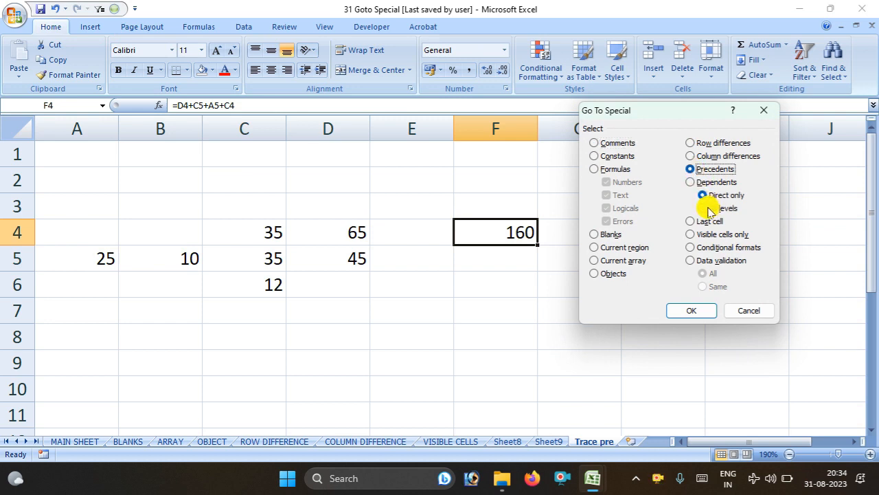
click(689, 308)
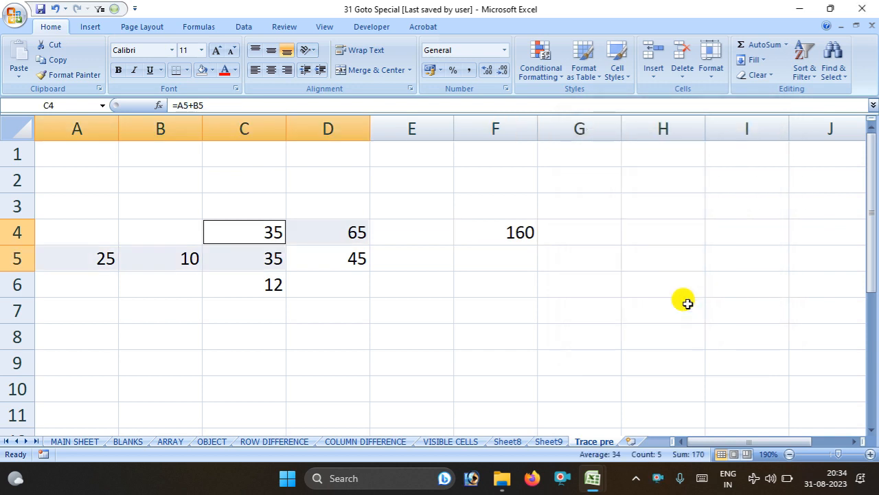
click(515, 233)
click(190, 28)
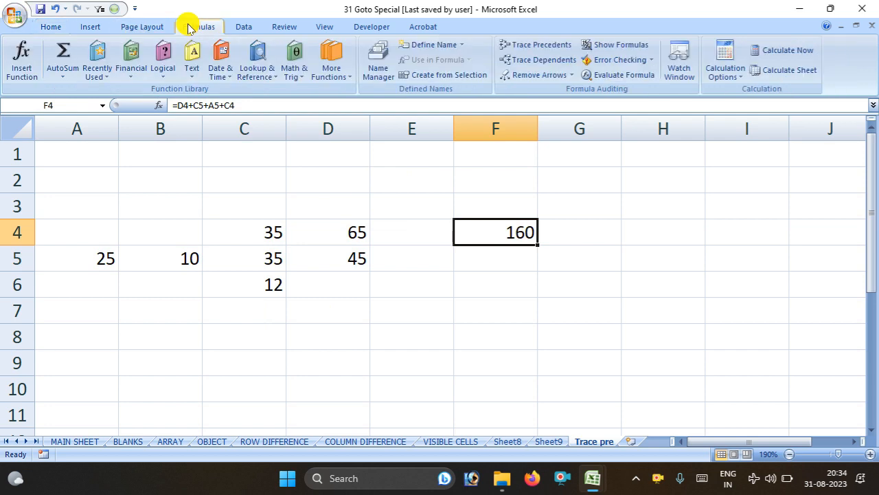
click(547, 45)
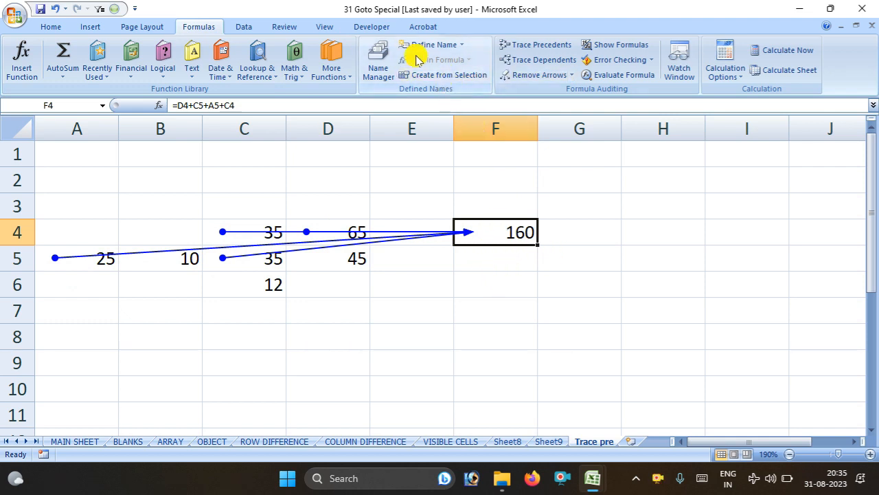
click(543, 76)
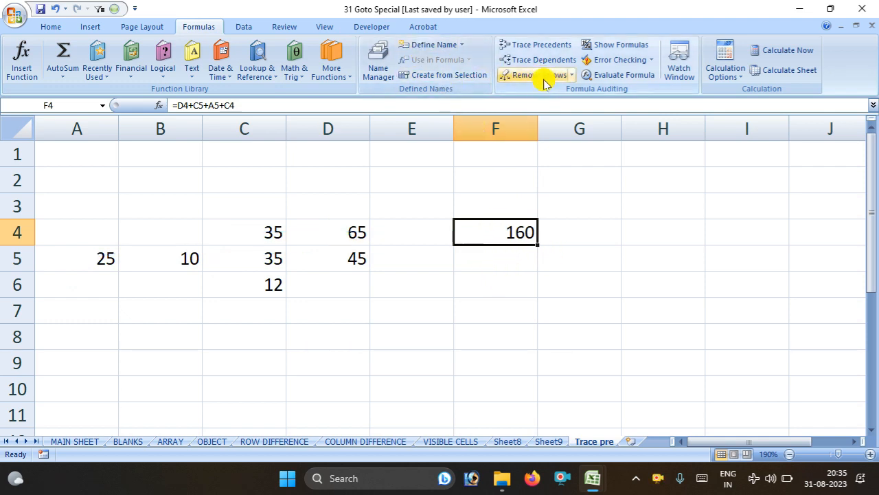
click(267, 234)
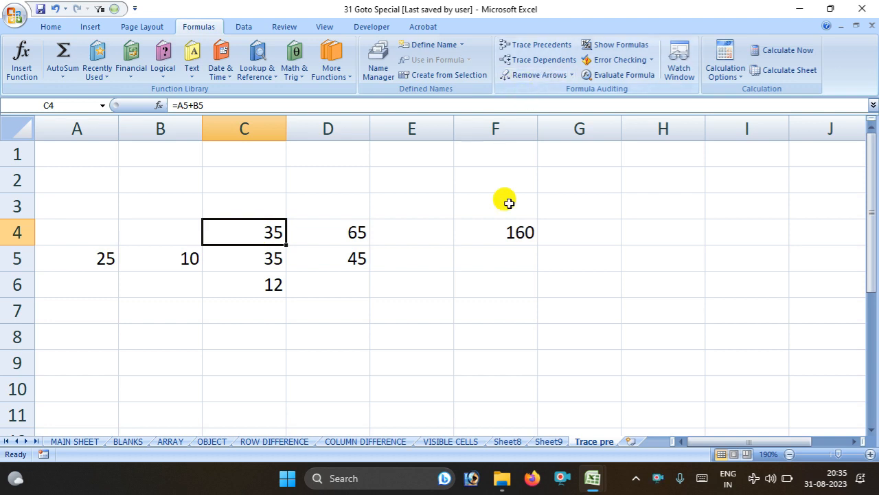
click(342, 266)
click(352, 228)
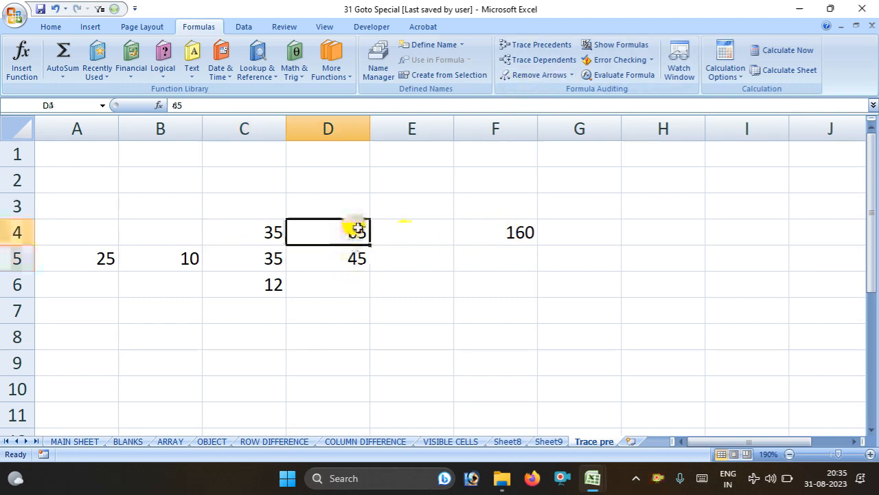
click(580, 180)
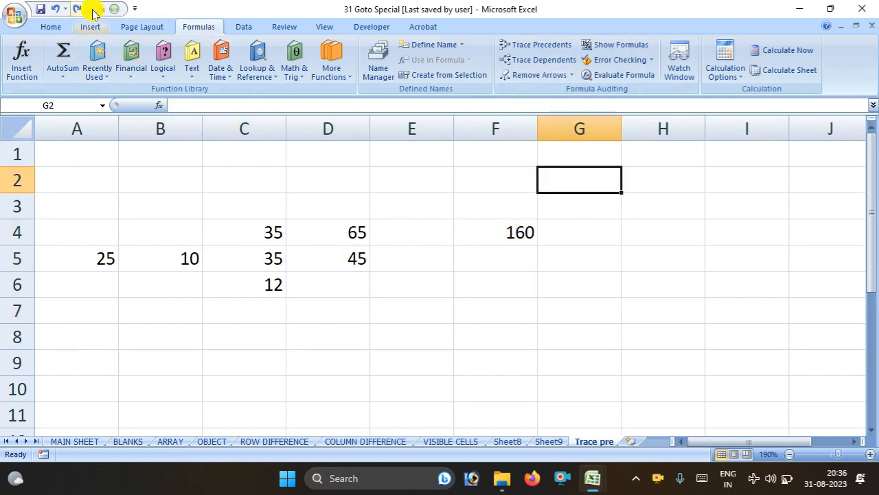
Trace C4's dependent arrow to F4, follow it there and back, then remove the arrow
click(116, 9)
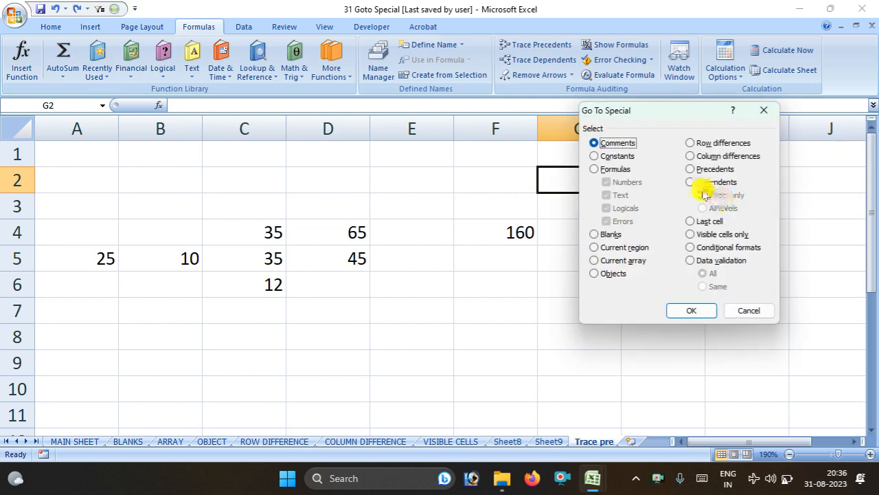
click(745, 311)
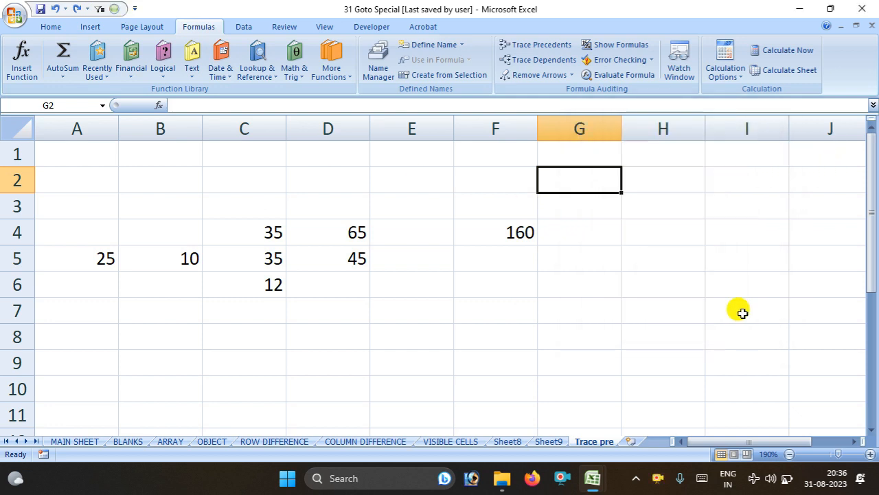
click(250, 237)
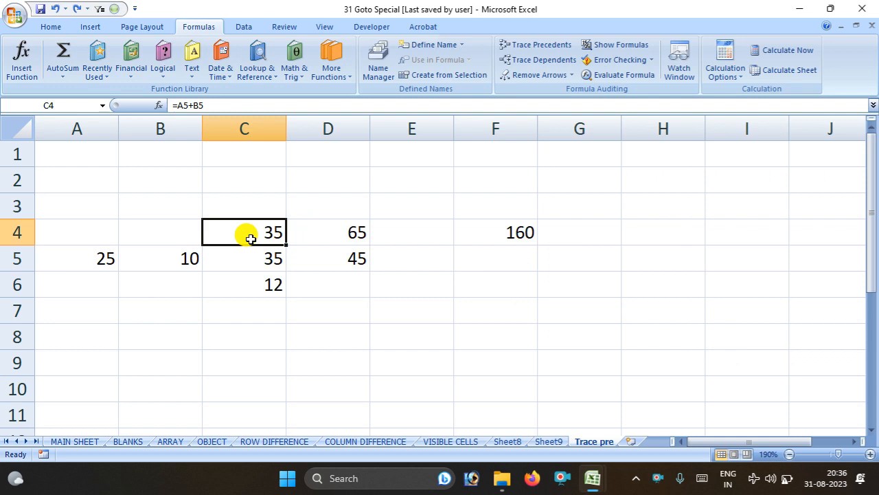
click(531, 60)
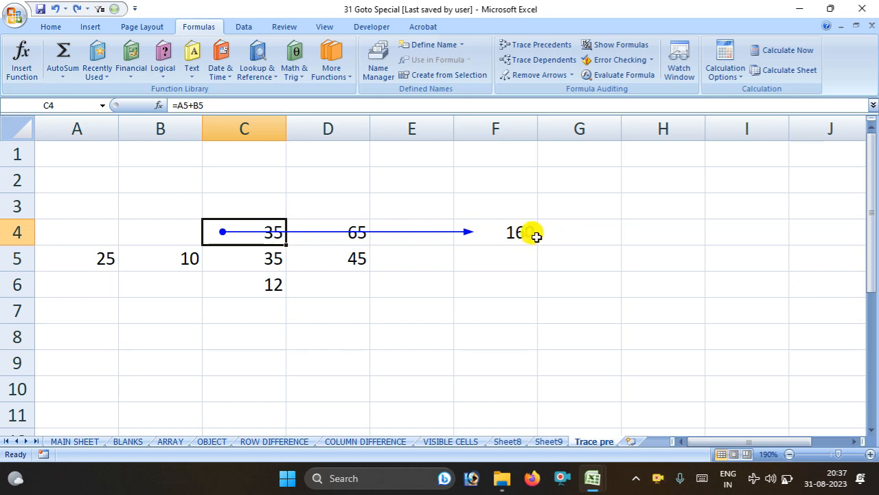
double_click(255, 235)
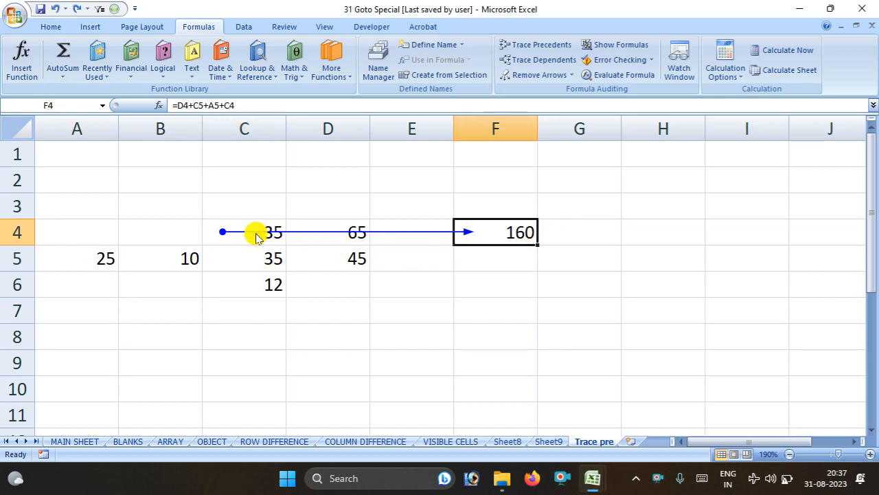
double_click(260, 235)
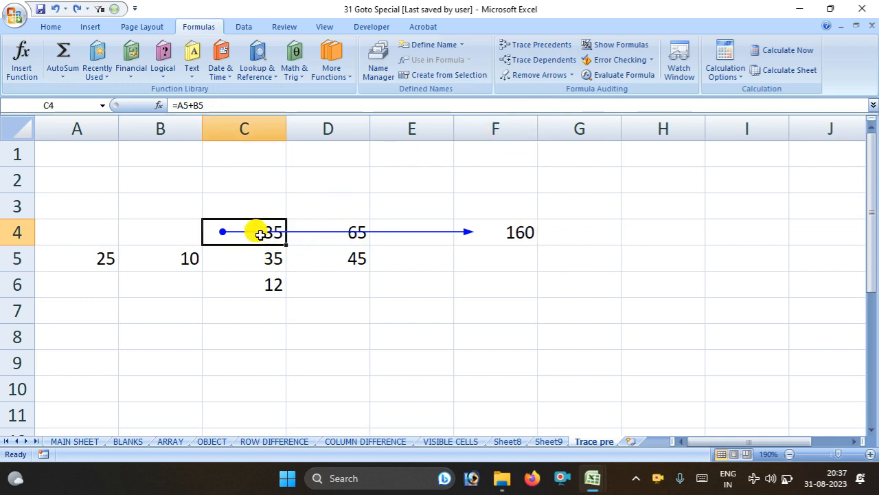
click(526, 75)
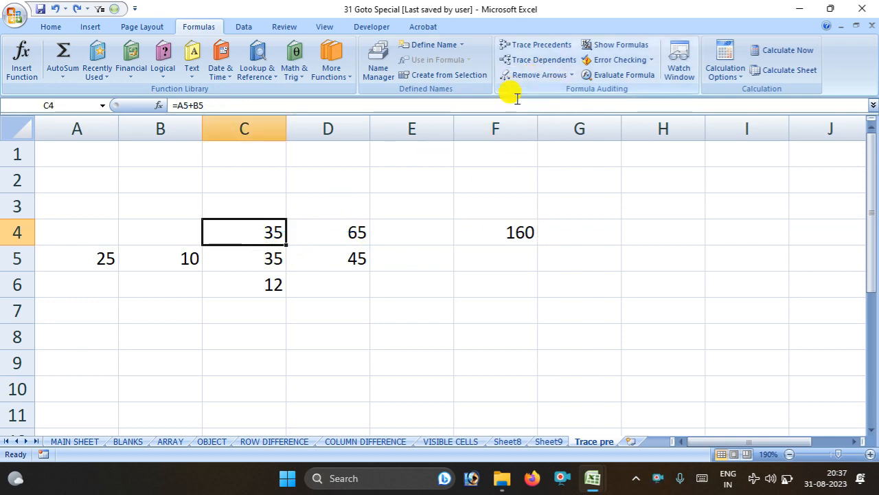
Check C4's formula, then draw precedent arrows from A5 and B5 into C4
double_click(249, 230)
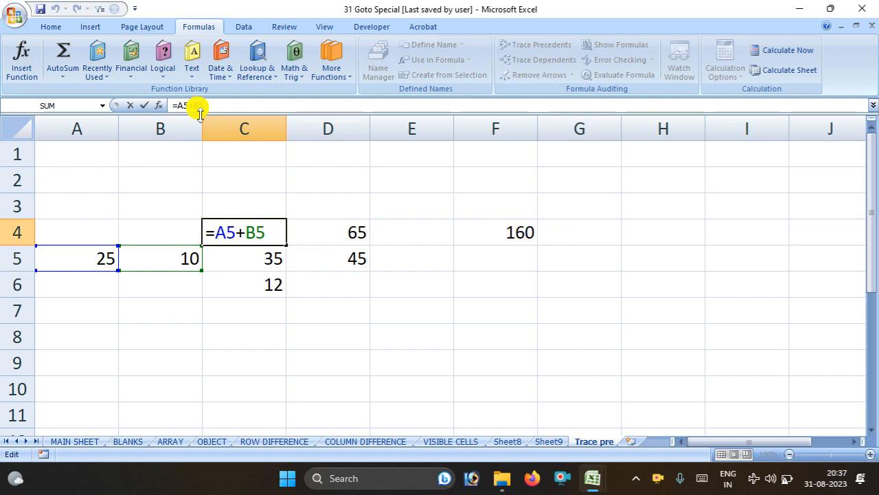
click(369, 179)
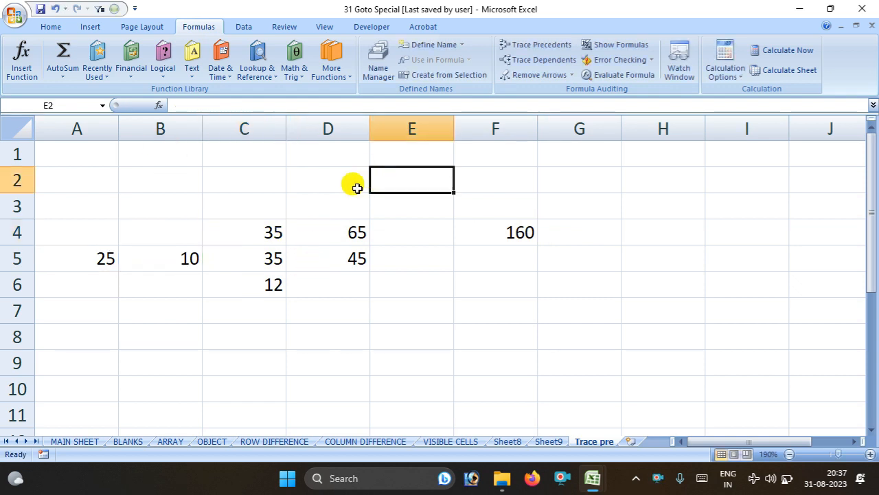
click(245, 235)
click(536, 44)
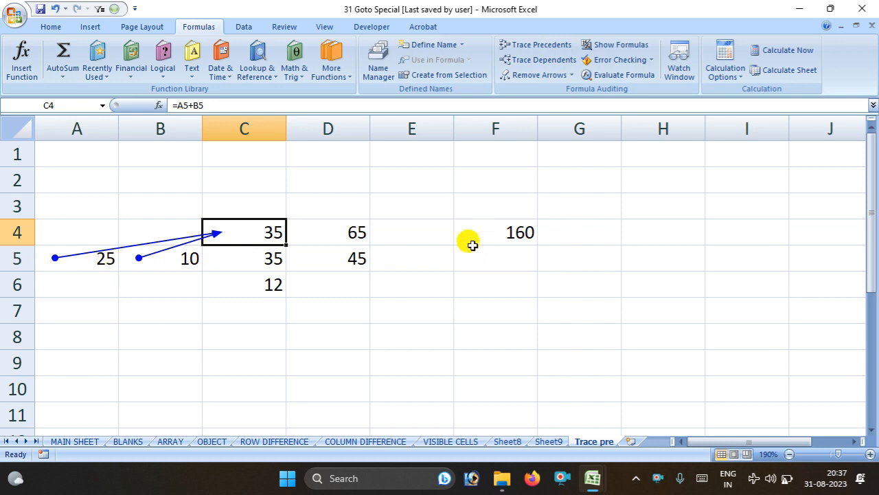
Draw precedent arrows into F4 from D4, C5, A5 and C4
click(318, 265)
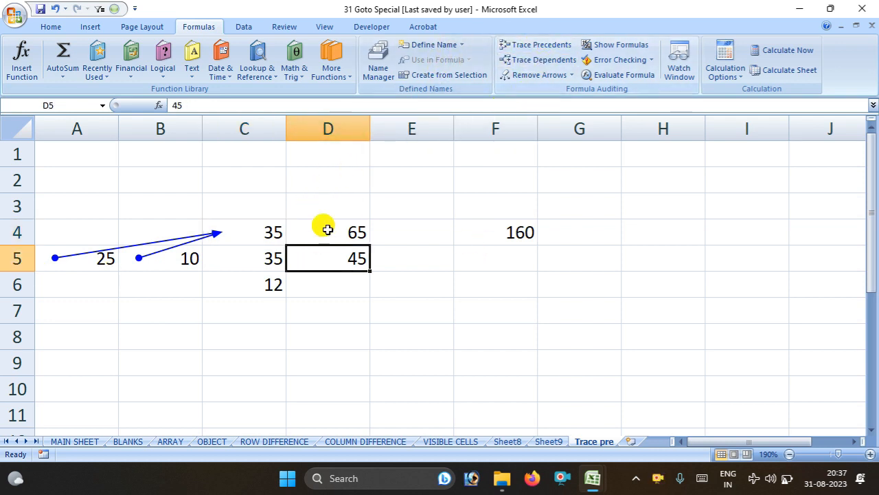
click(510, 231)
click(546, 45)
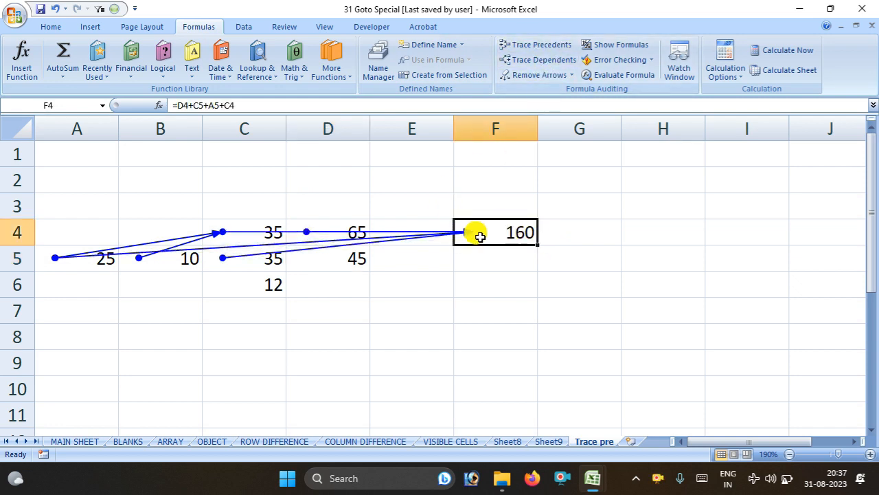